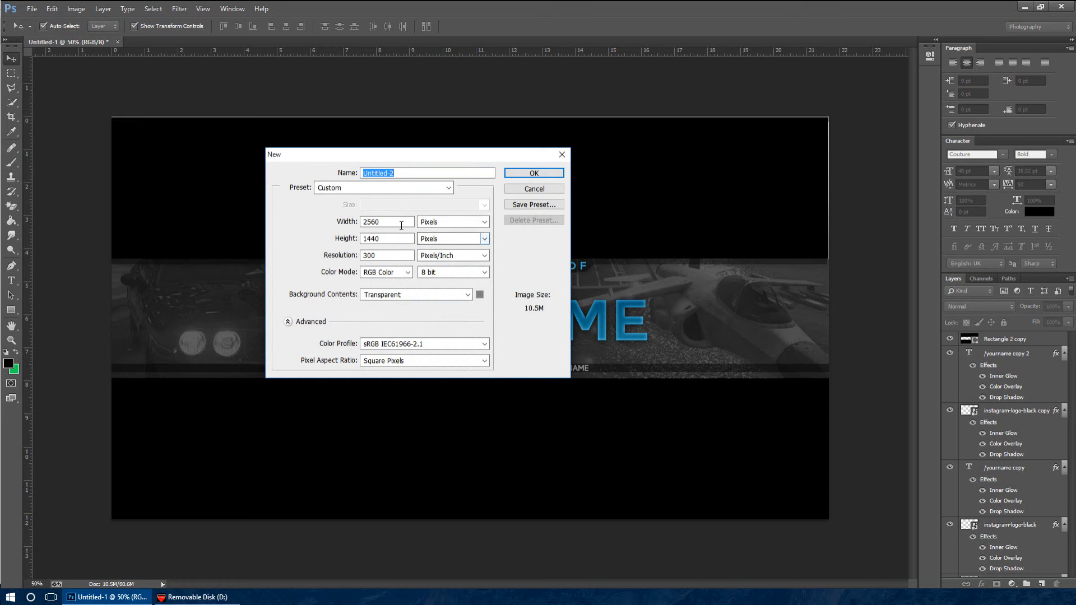
Create a new document of 2560 × 1440 pixels at 300 pixels/inch in 8 bit RGB Color with a transparent background
key("Tab")
key("Tab")
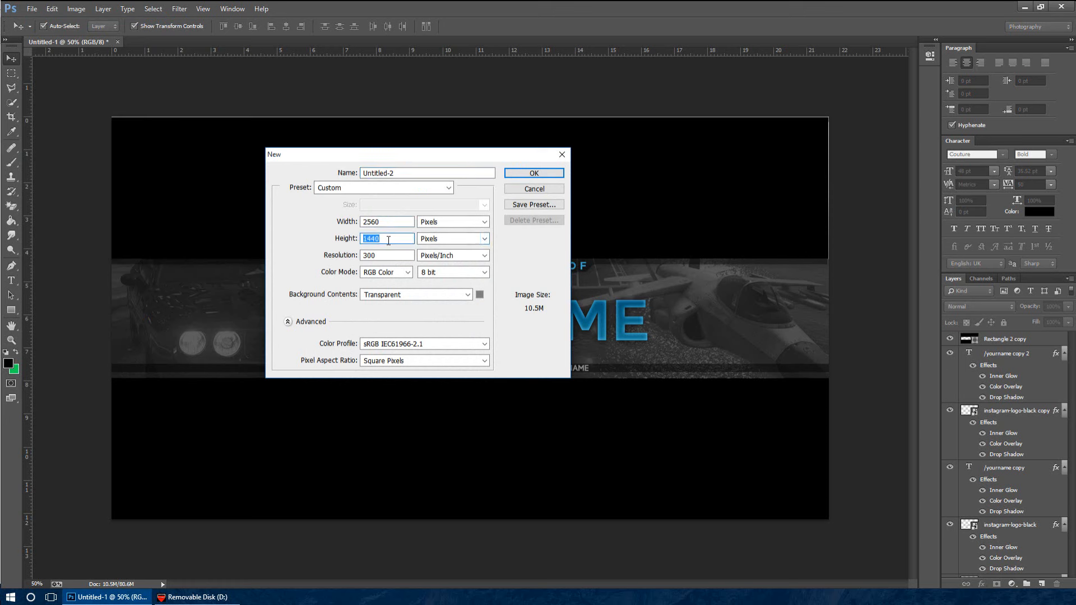
left_click(406, 256)
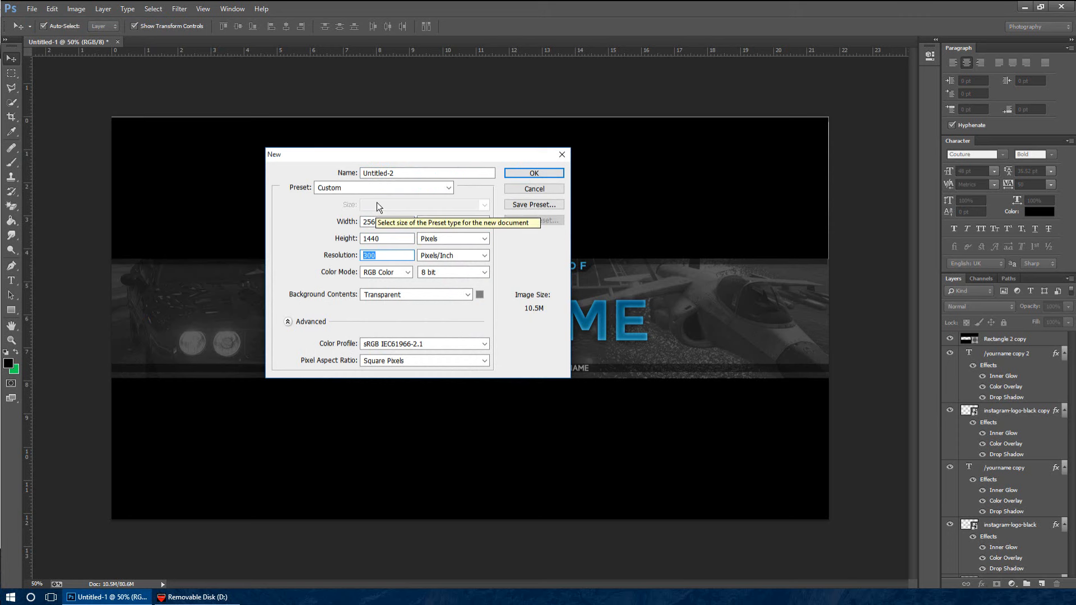
left_click_drag(402, 221, 336, 215)
left_click_drag(387, 239, 346, 238)
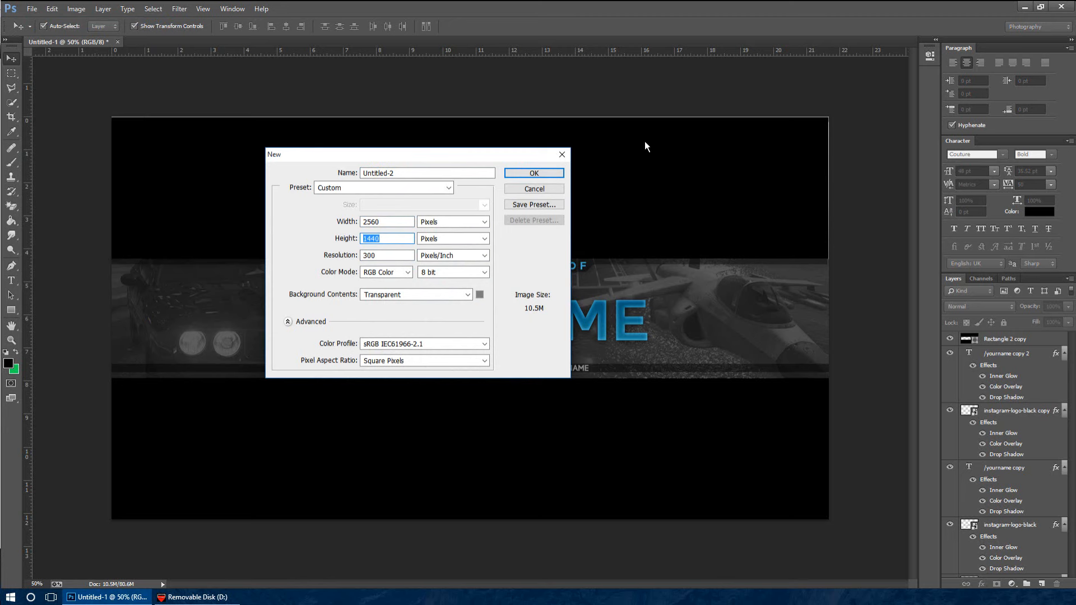
left_click(534, 174)
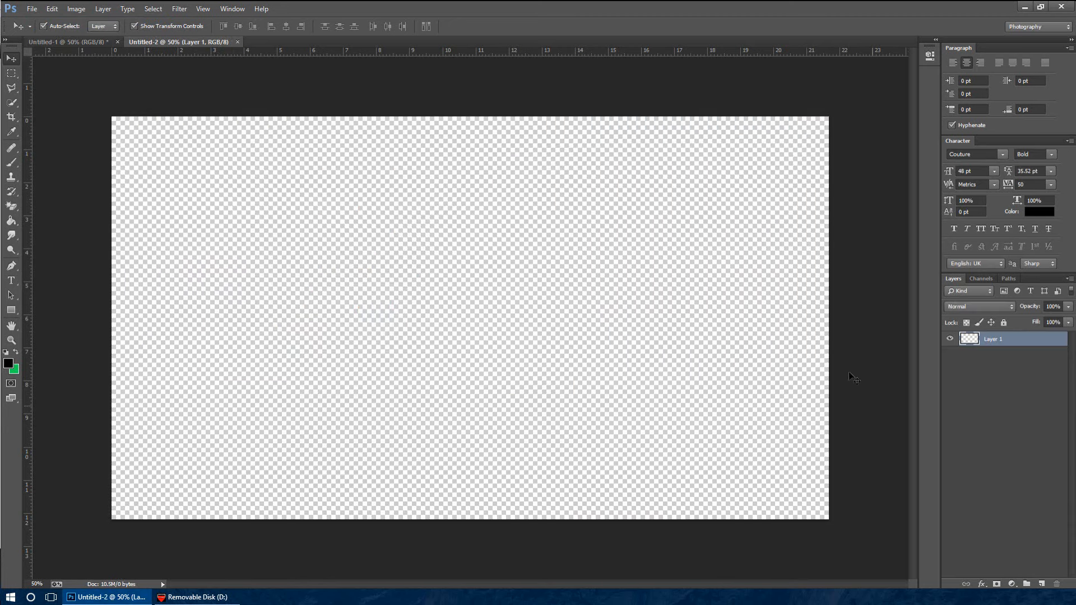
Add a new layer and embed "Channel Art Template (Fireworks) (1).png" from the Templates folder in Pictures at its default size
left_click(1042, 585)
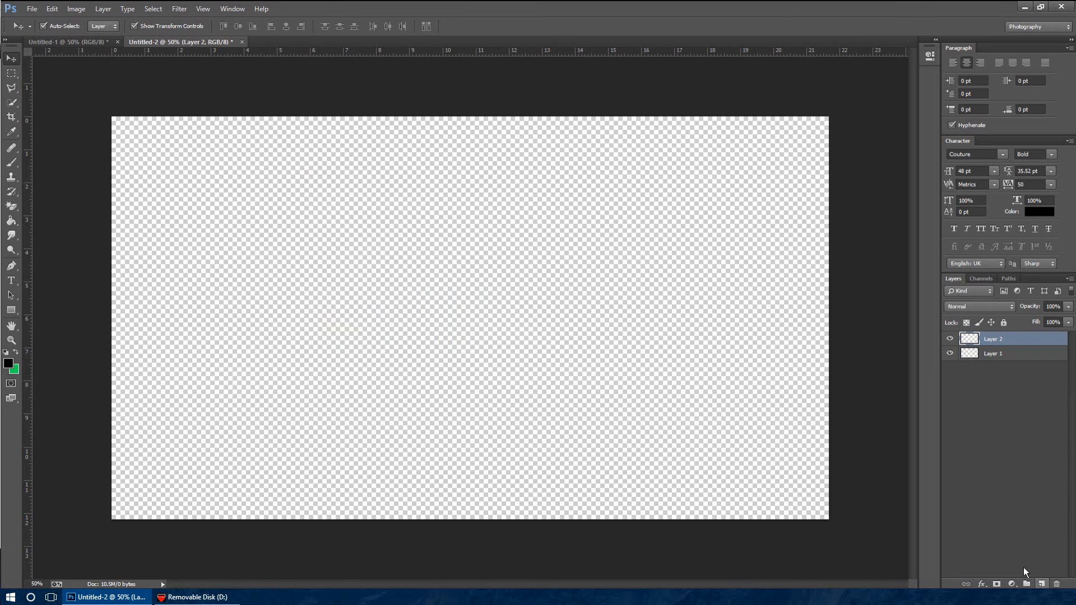
left_click(32, 8)
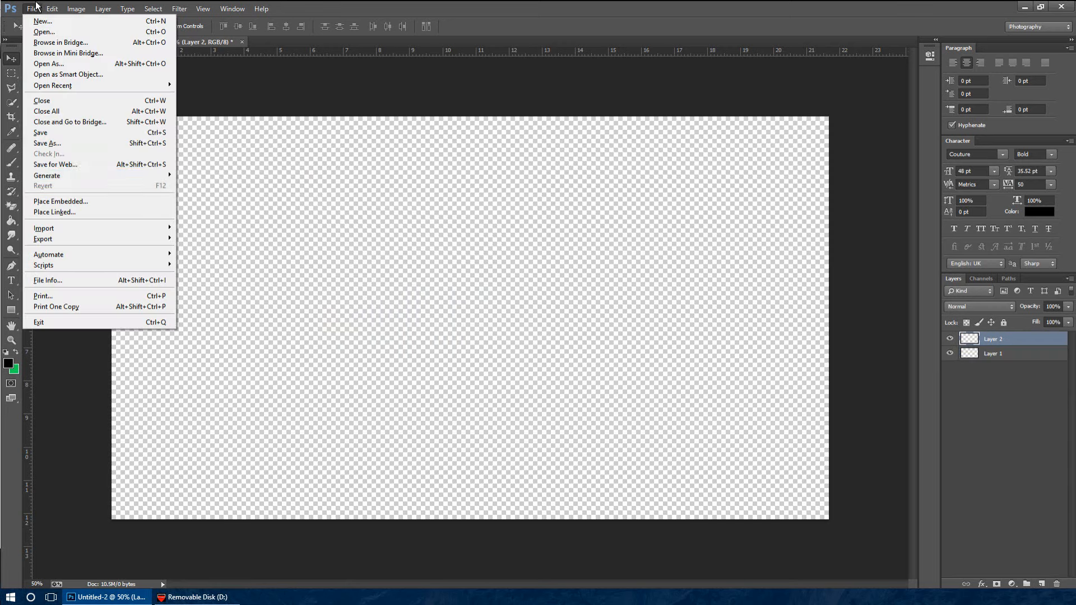
left_click(98, 202)
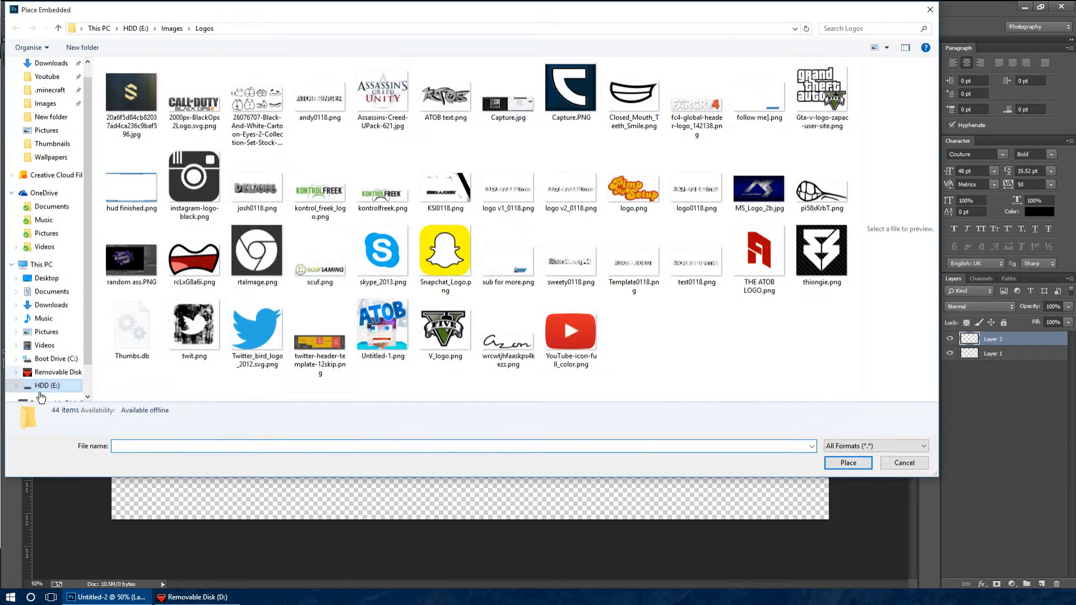
left_click(42, 386)
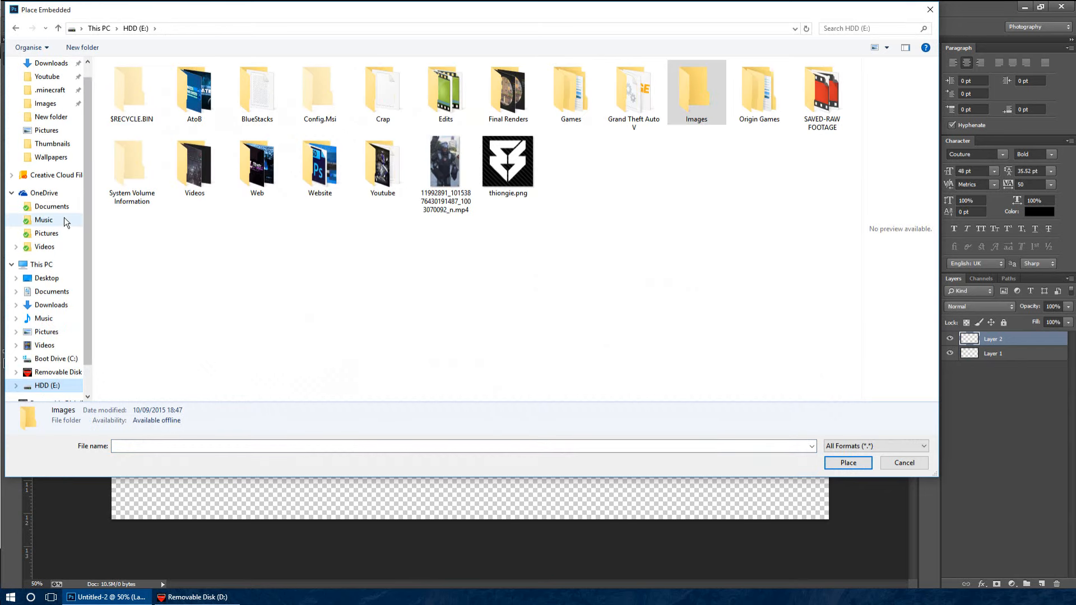
left_click(54, 105)
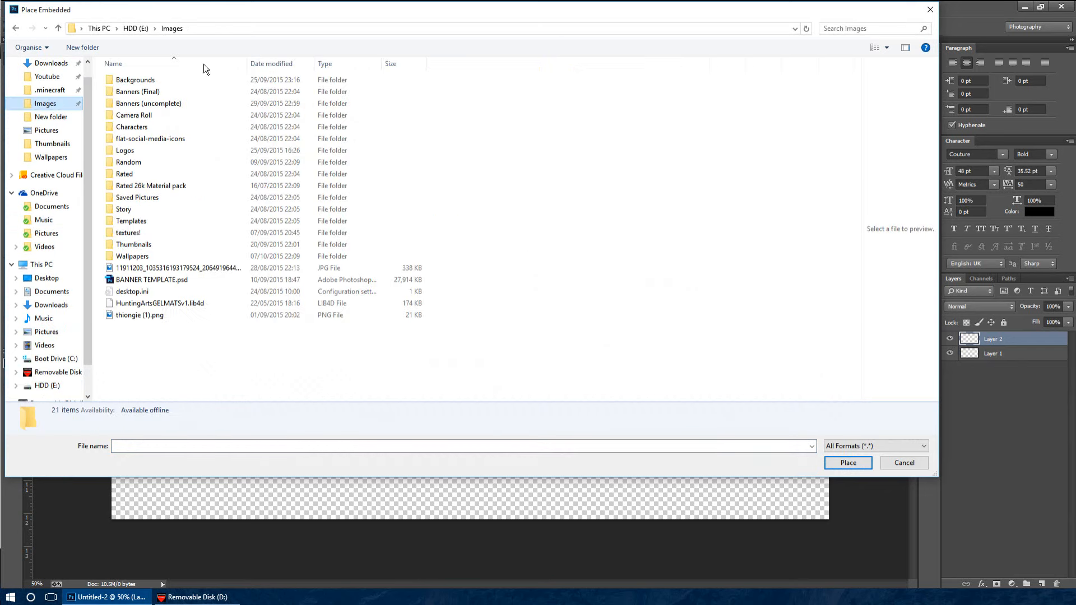
left_click(51, 131)
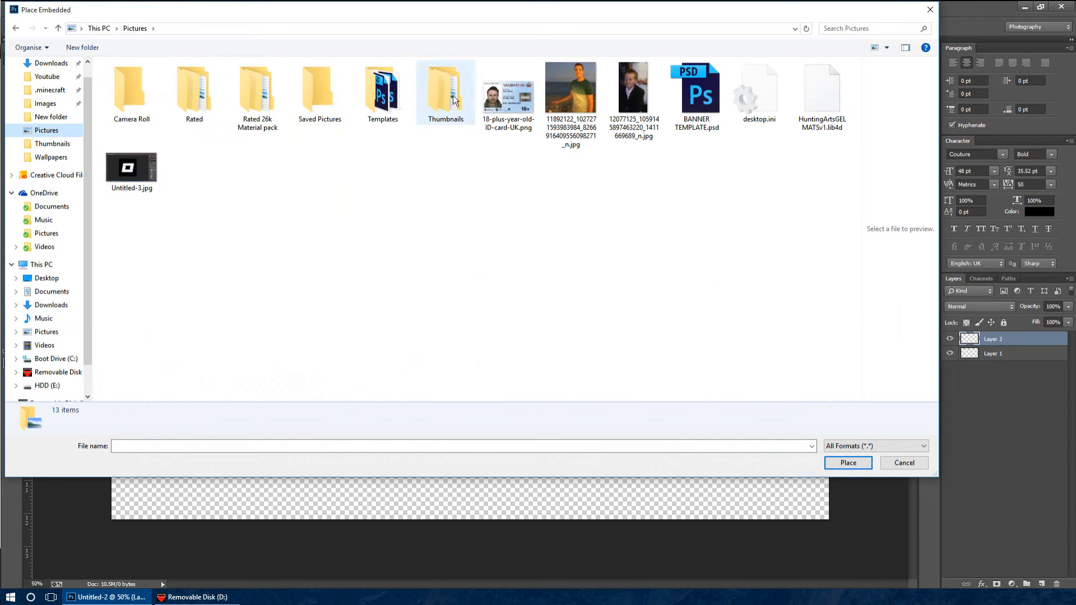
double_click(406, 94)
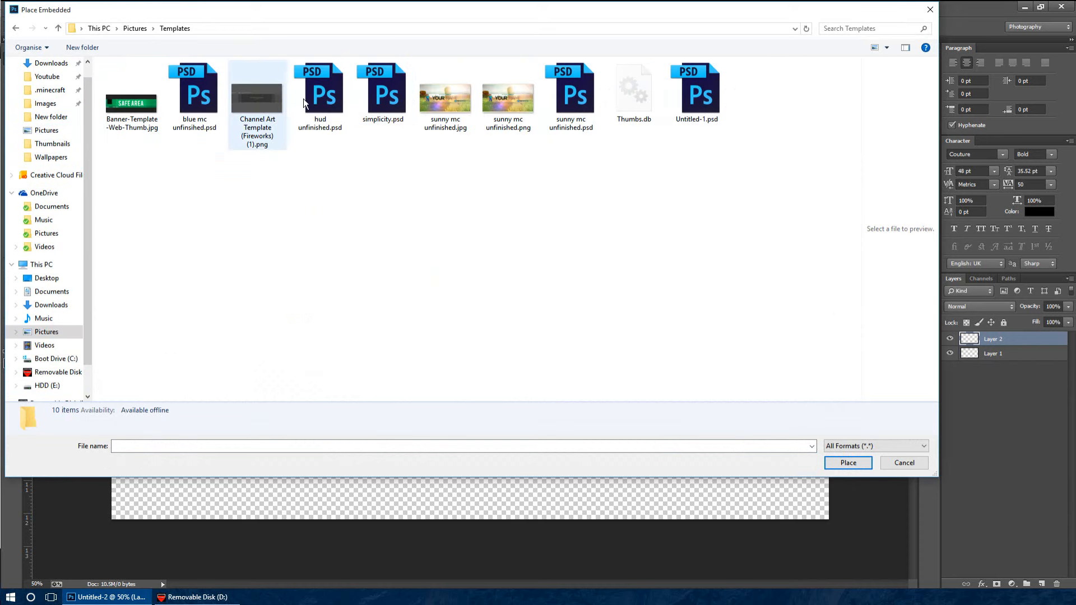
left_click(264, 100)
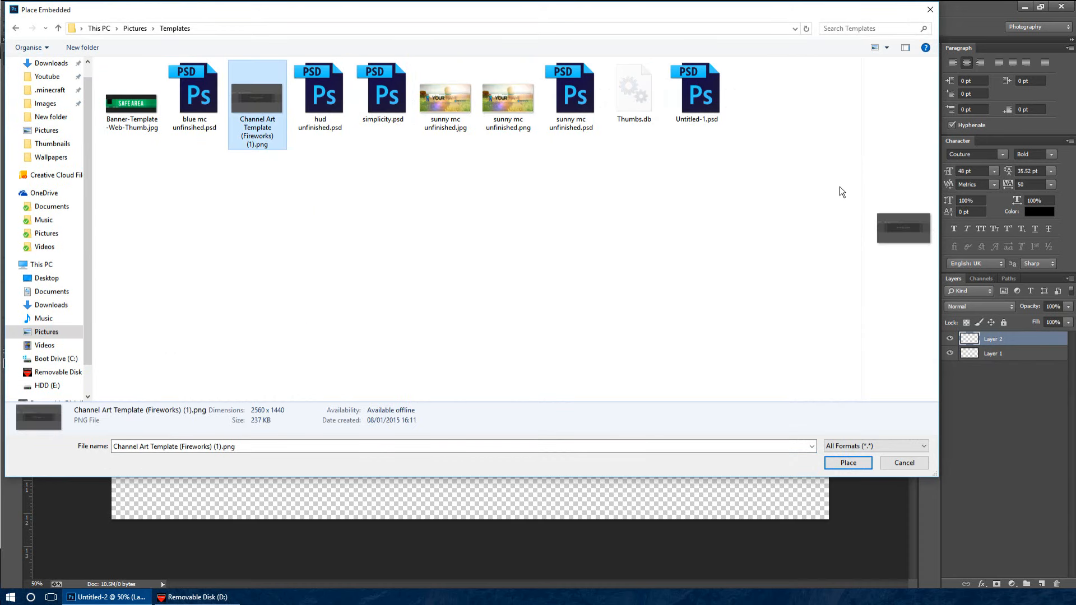
left_click_drag(860, 180, 460, 173)
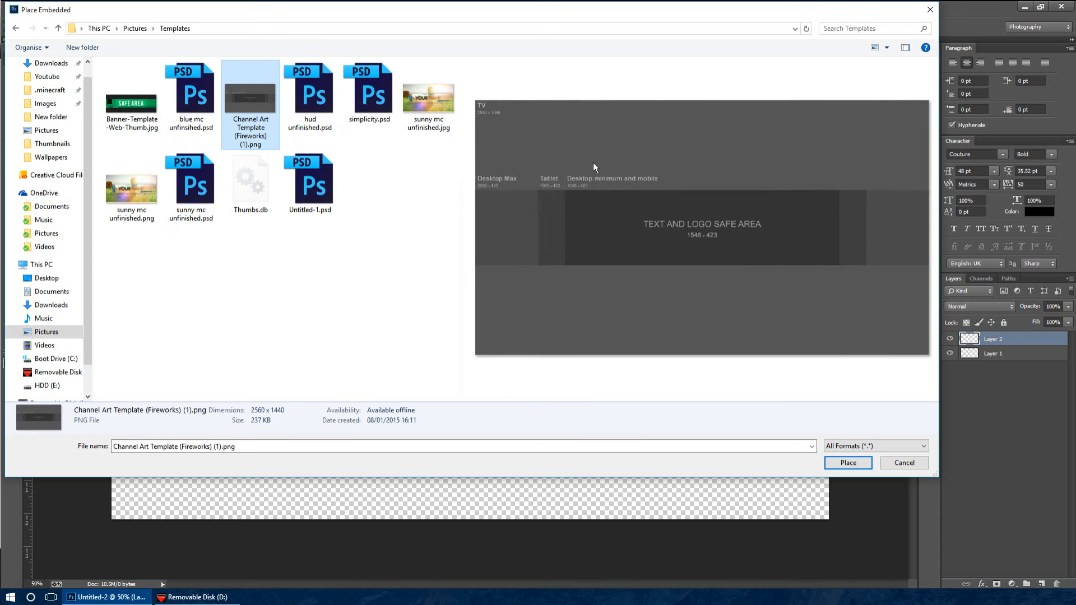
double_click(257, 100)
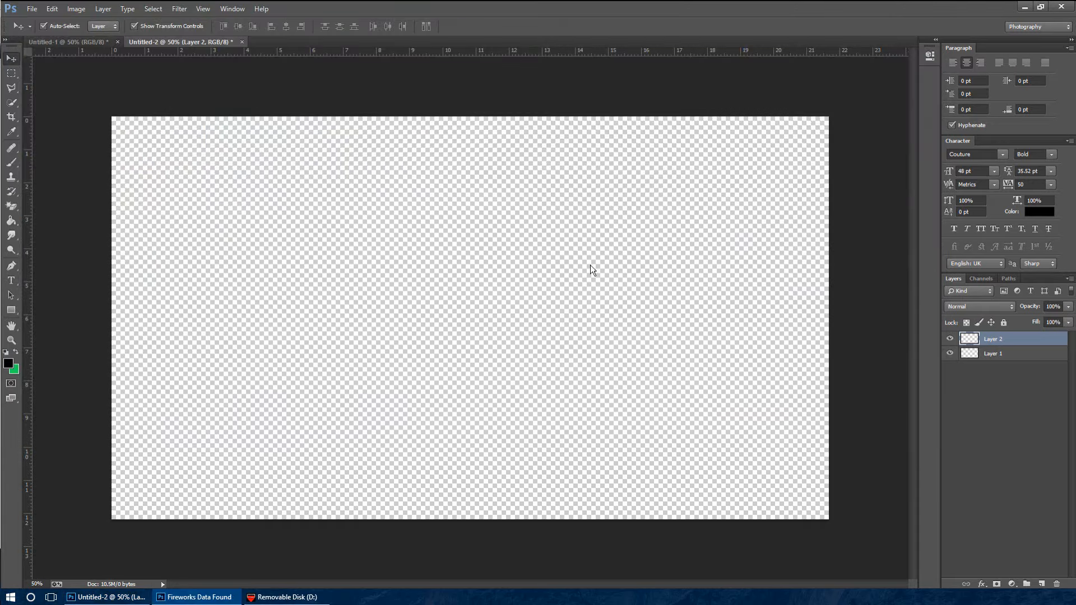
key("Return")
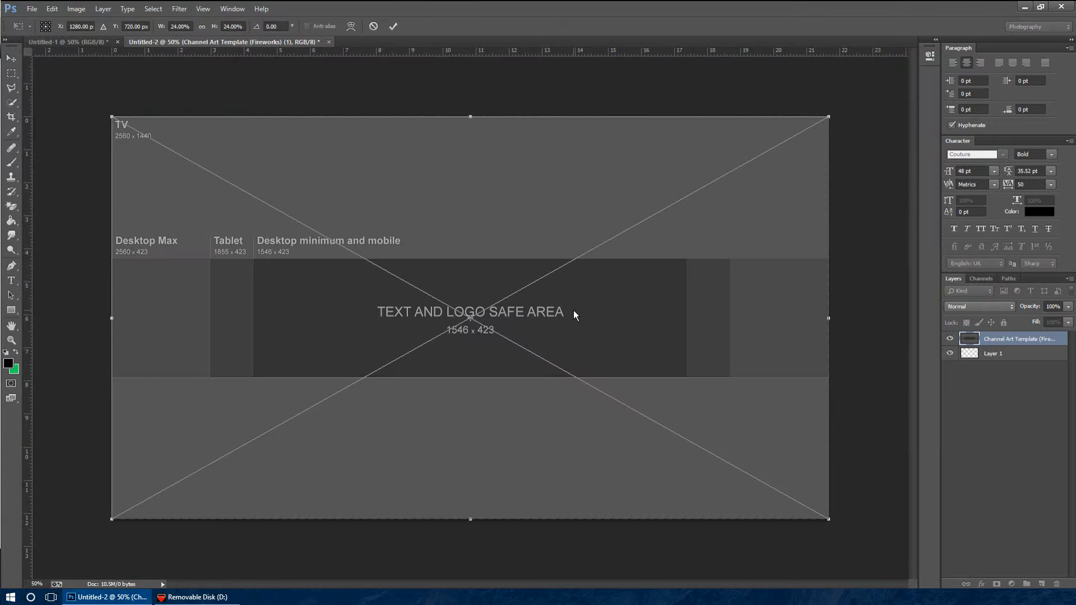
key("Return")
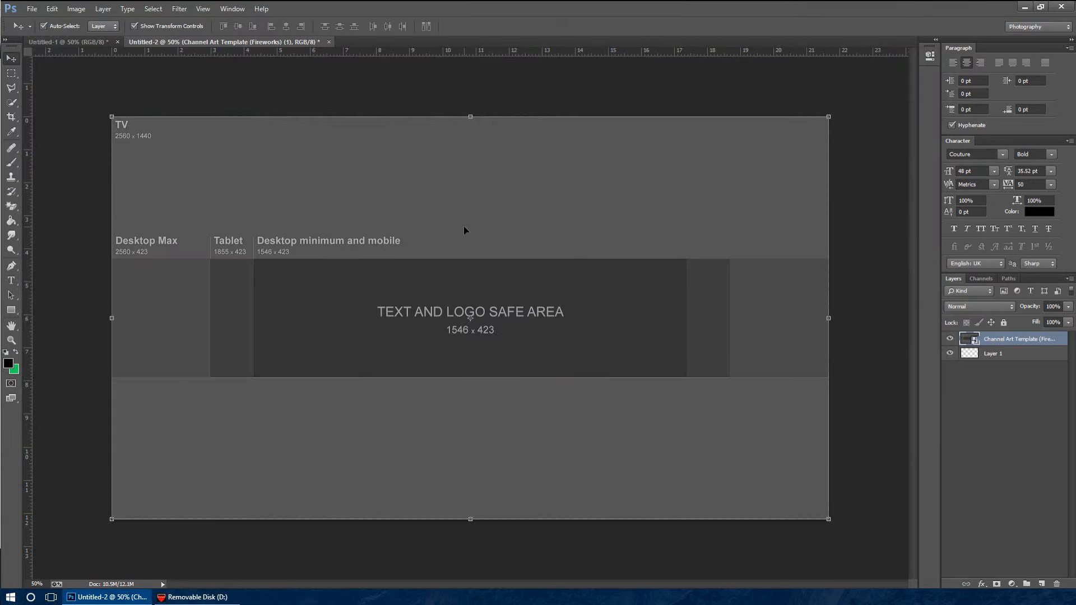
Make sure the rulers are shown and place horizontal guides along the upper and lower edges of the text and logo safe area
key("ctrl+plus")
key("ctrl+plus")
key("ctrl+plus")
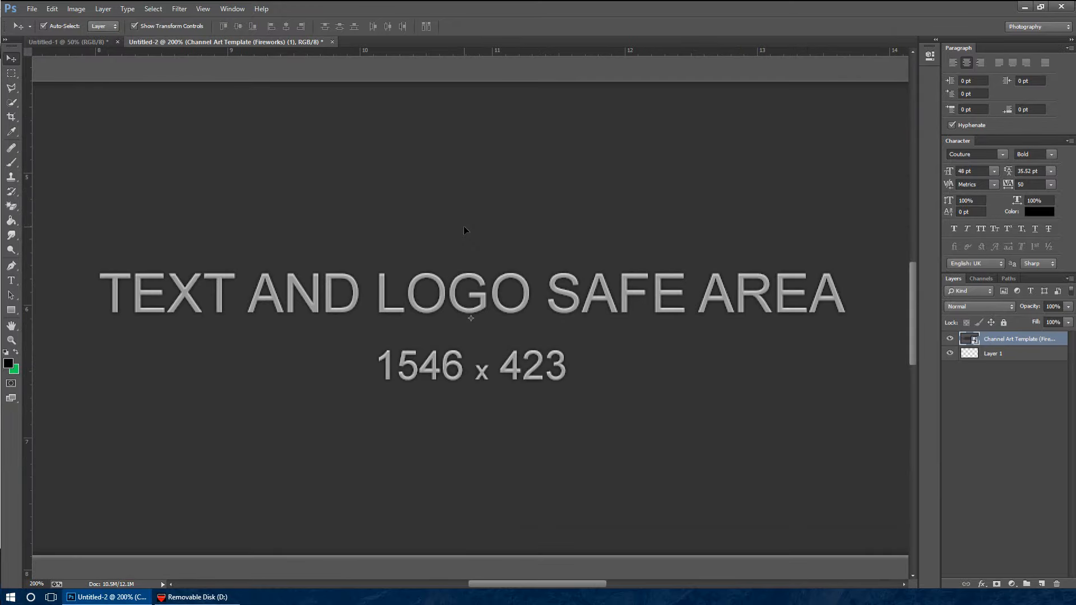
mouse_move(371, 53)
left_mouse_down()
mouse_move(394, 88)
mouse_move(389, 53)
left_mouse_up()
left_click(238, 9)
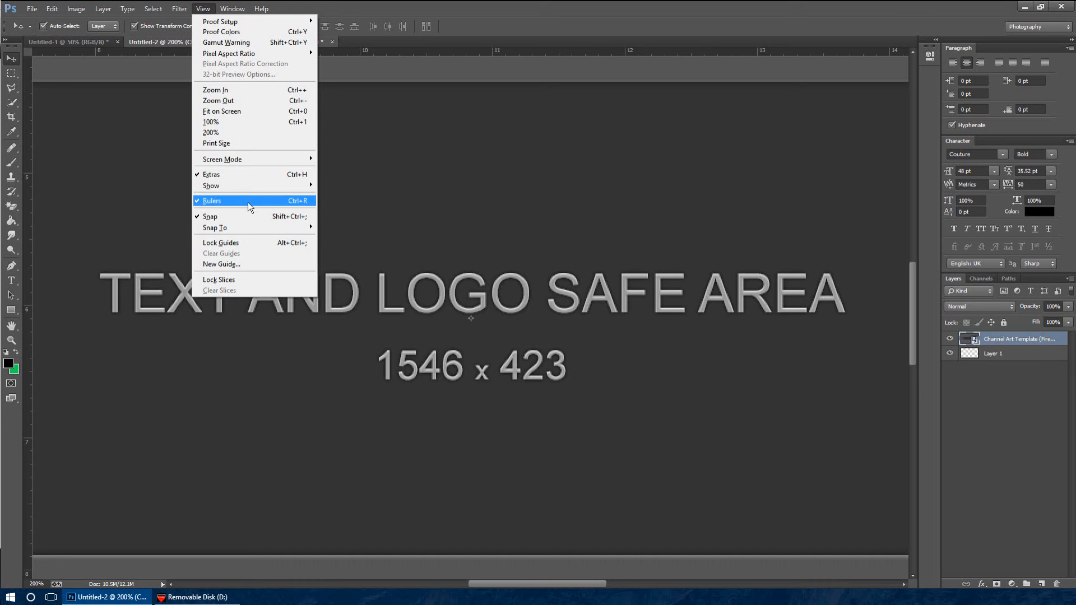
left_click(248, 203)
left_click(203, 9)
left_click(251, 202)
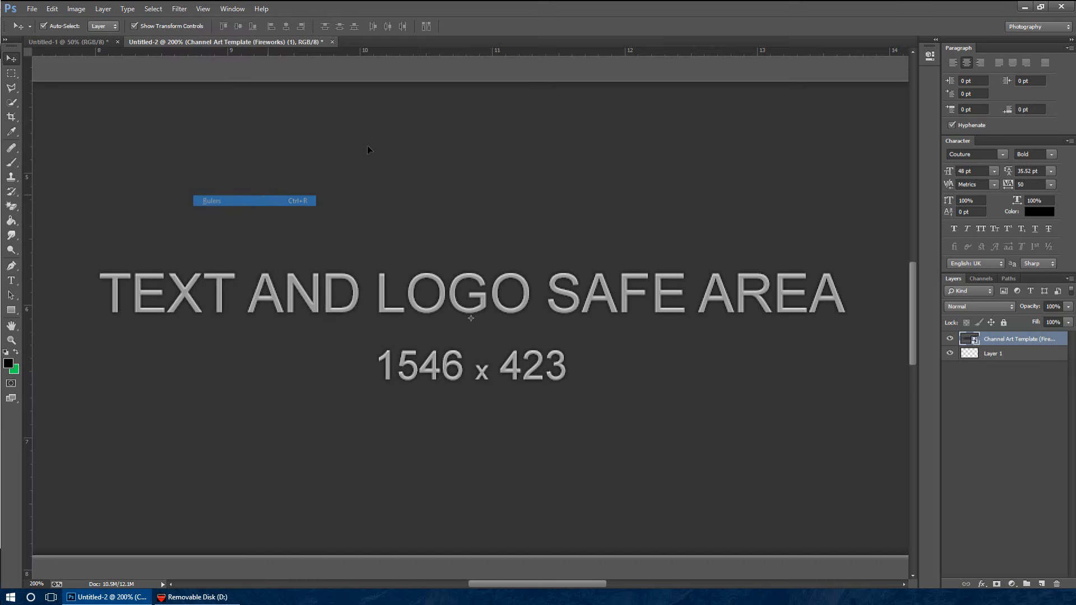
left_click_drag(413, 52, 481, 494)
scroll(459, 82, "down", 2)
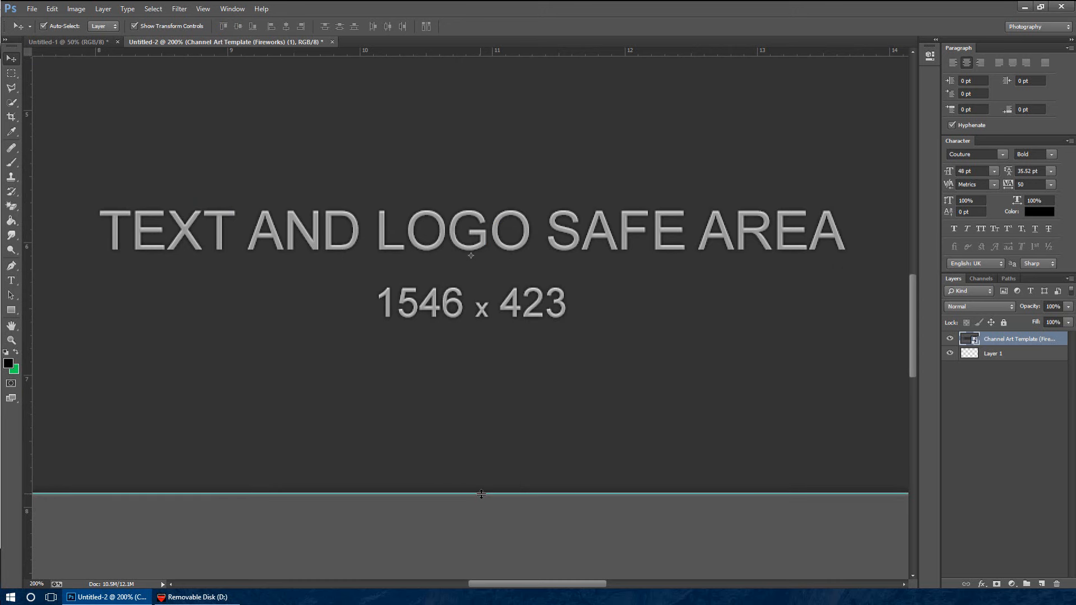
Place vertical guides on the left and right edges of the 1546 × 423 text and logo safe area
left_click_drag(576, 581, 455, 561)
left_click_drag(24, 320, 363, 306)
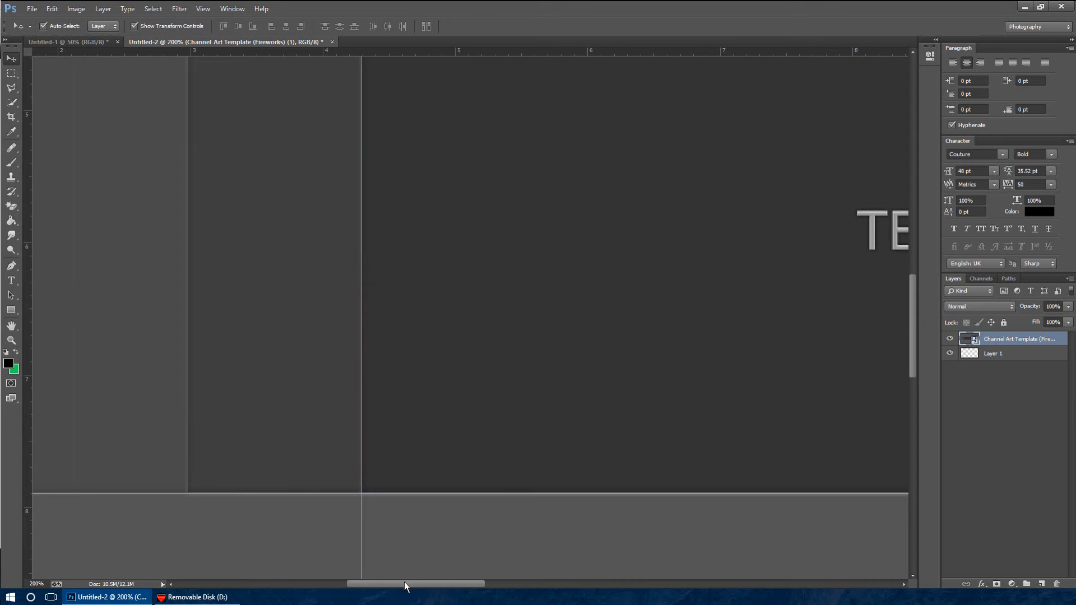
left_click_drag(405, 585, 668, 585)
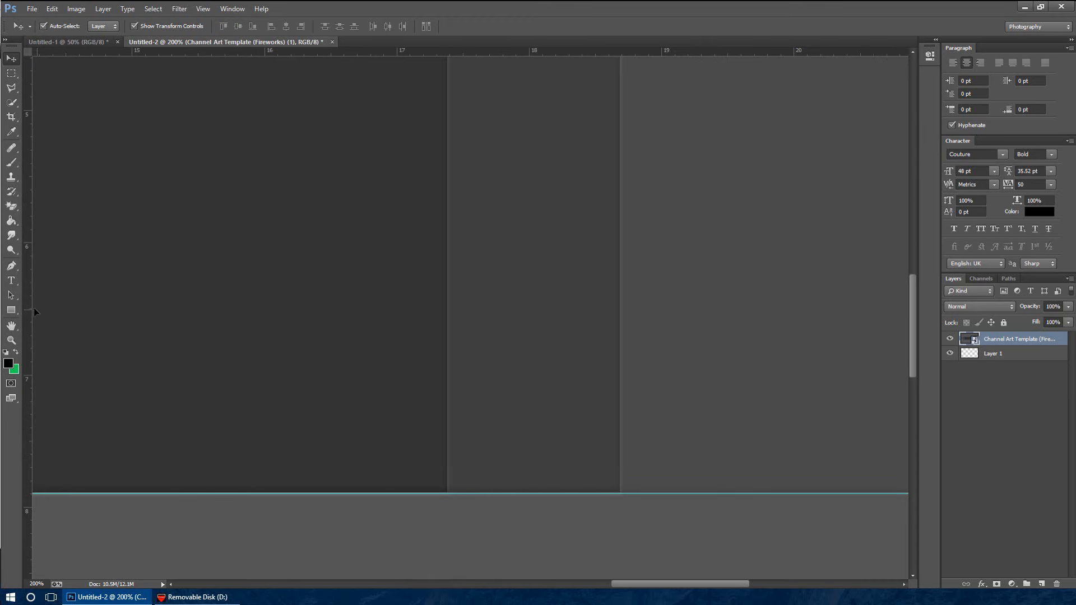
left_click_drag(35, 312, 446, 317)
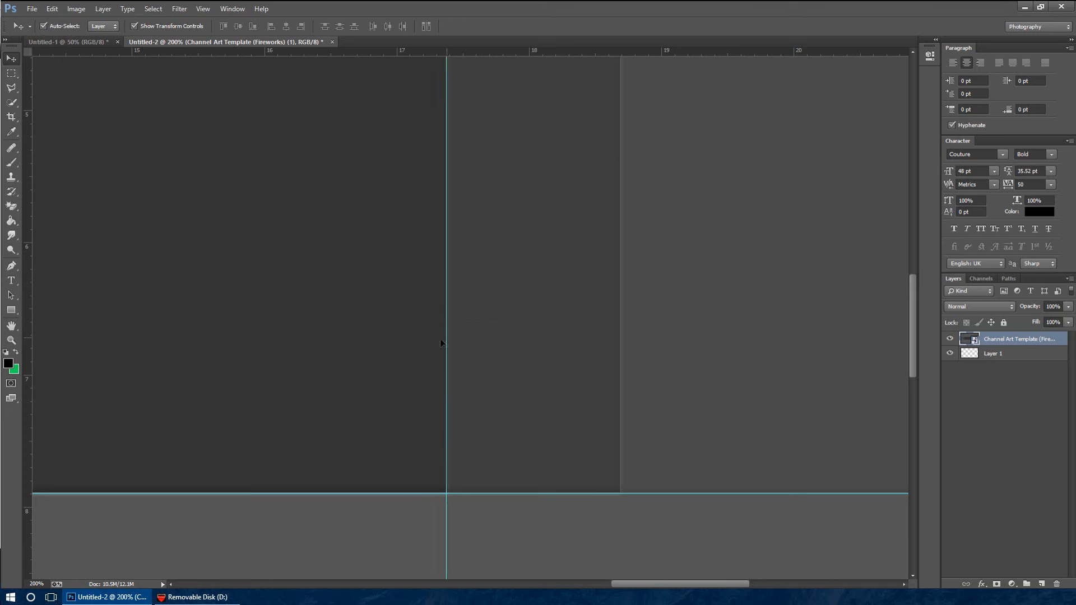
Add guides along all four outer edges of the canvas
key("ctrl+minus")
key("ctrl+minus")
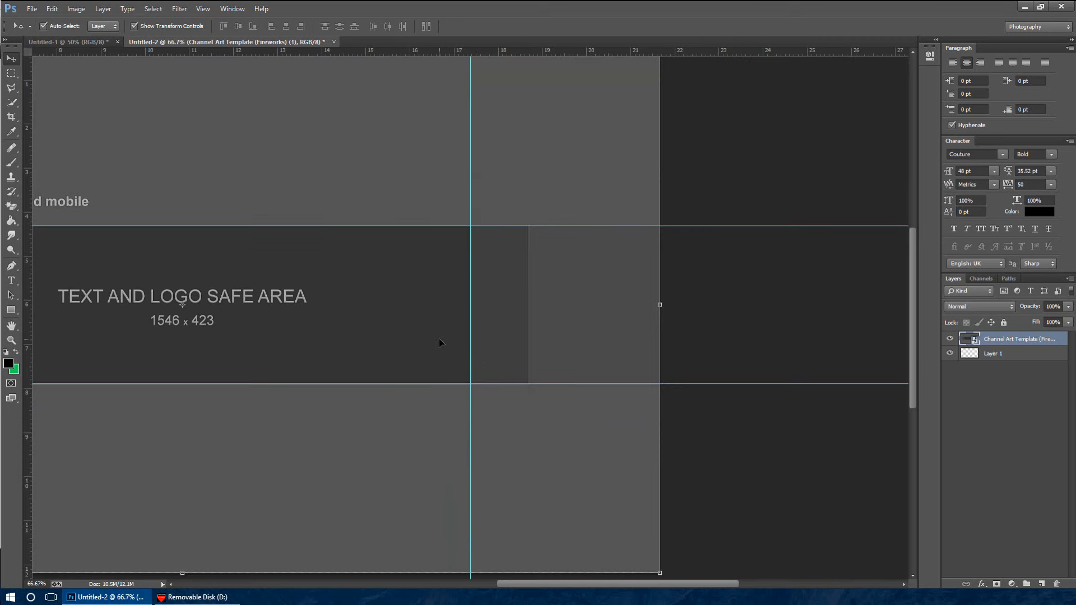
key("ctrl+minus")
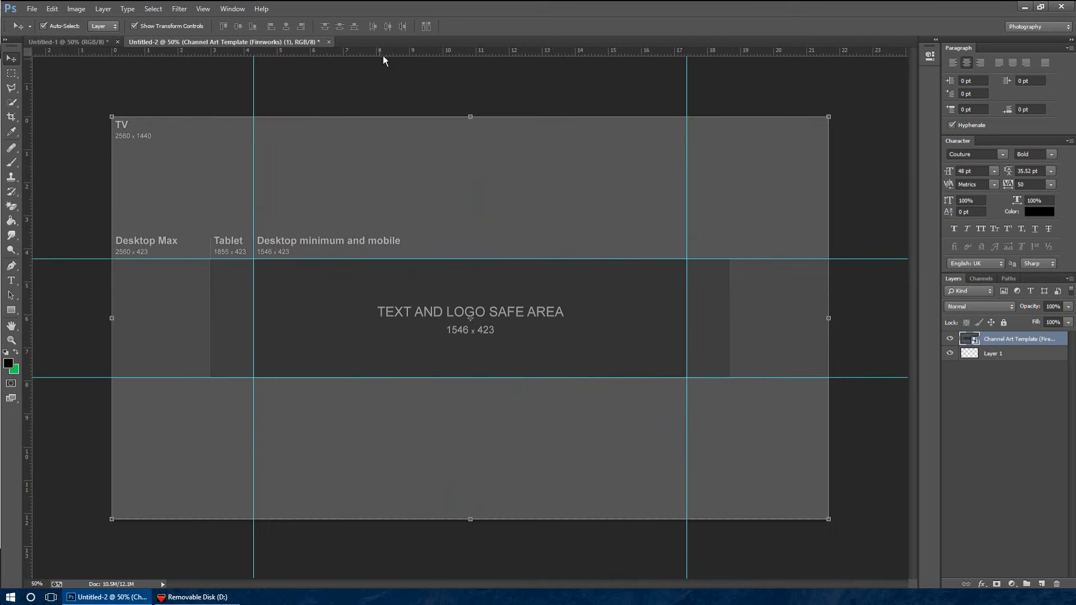
left_click_drag(384, 54, 403, 116)
left_click_drag(407, 51, 433, 521)
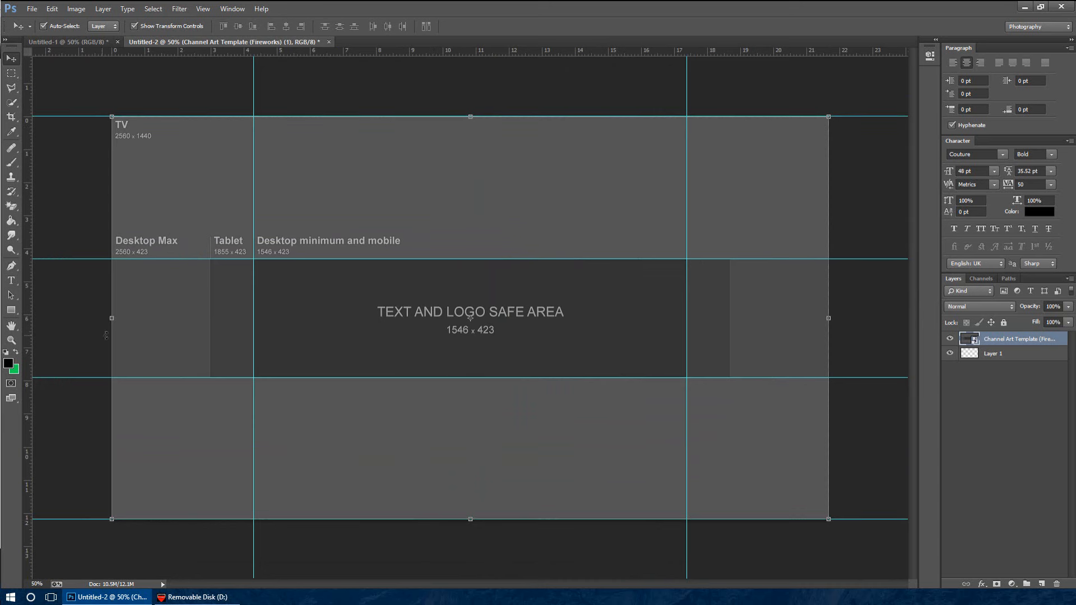
left_click_drag(30, 320, 112, 318)
left_click_drag(28, 306, 828, 312)
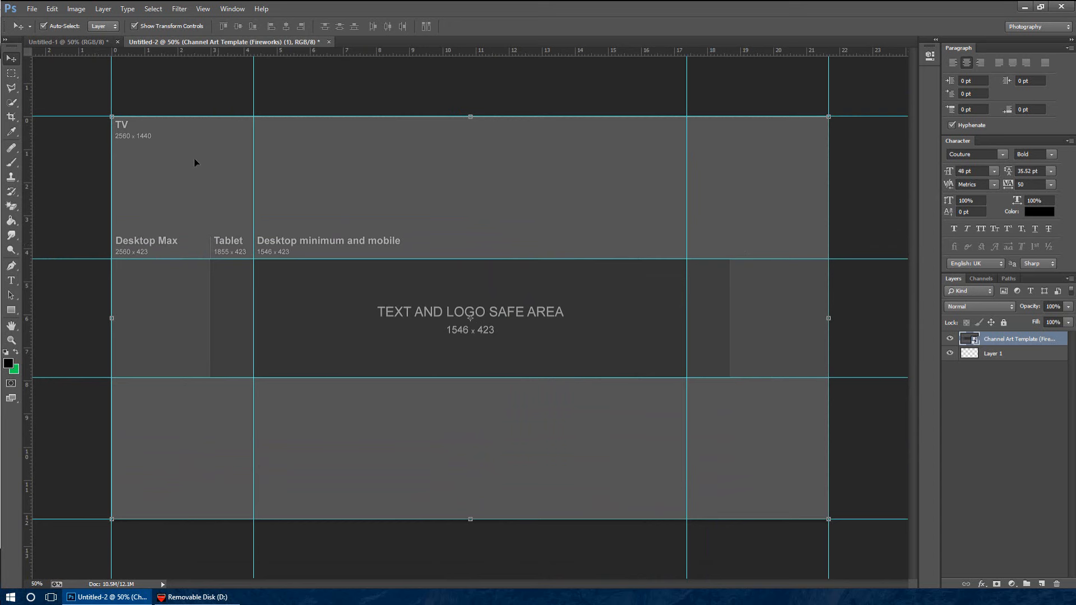
Choose the Rectangle tool and set the background colour to white (ffffff) and the foreground colour to black (000000)
left_click(11, 310)
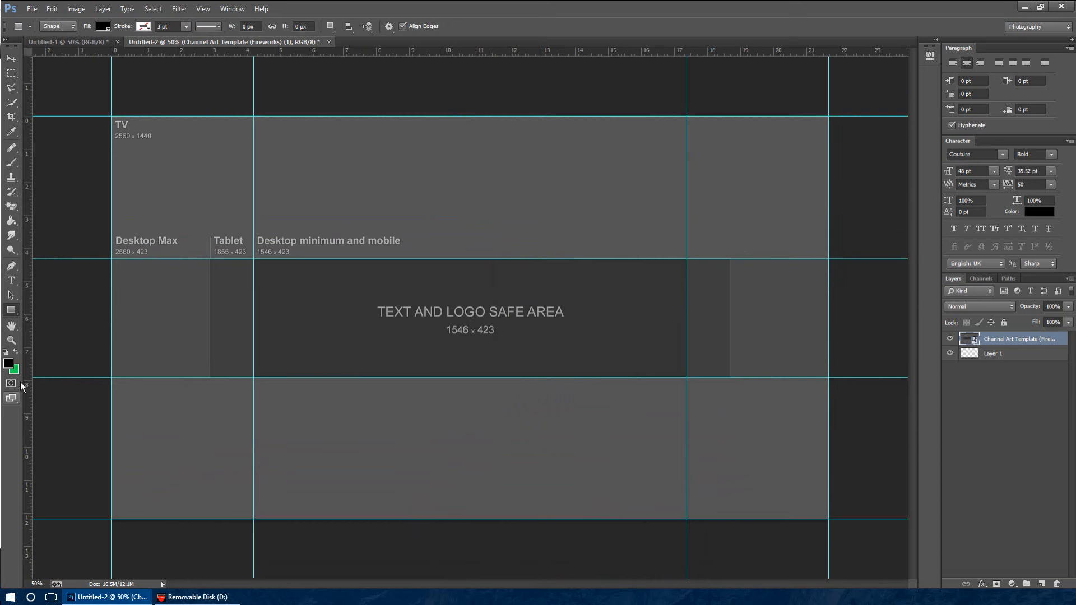
left_click(16, 371)
left_click(503, 112)
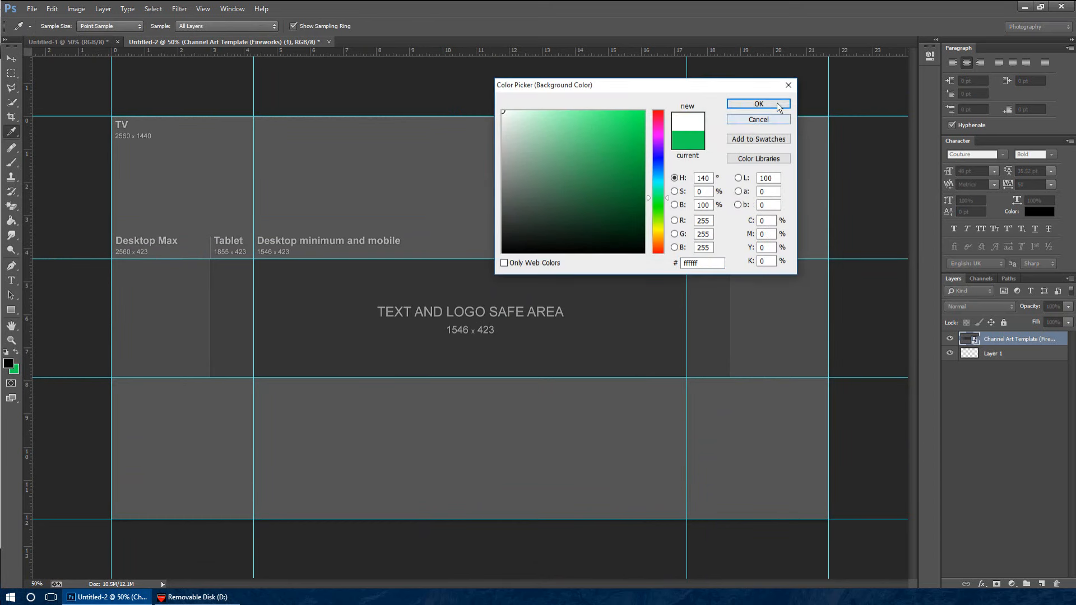
left_click(780, 106)
left_click(10, 363)
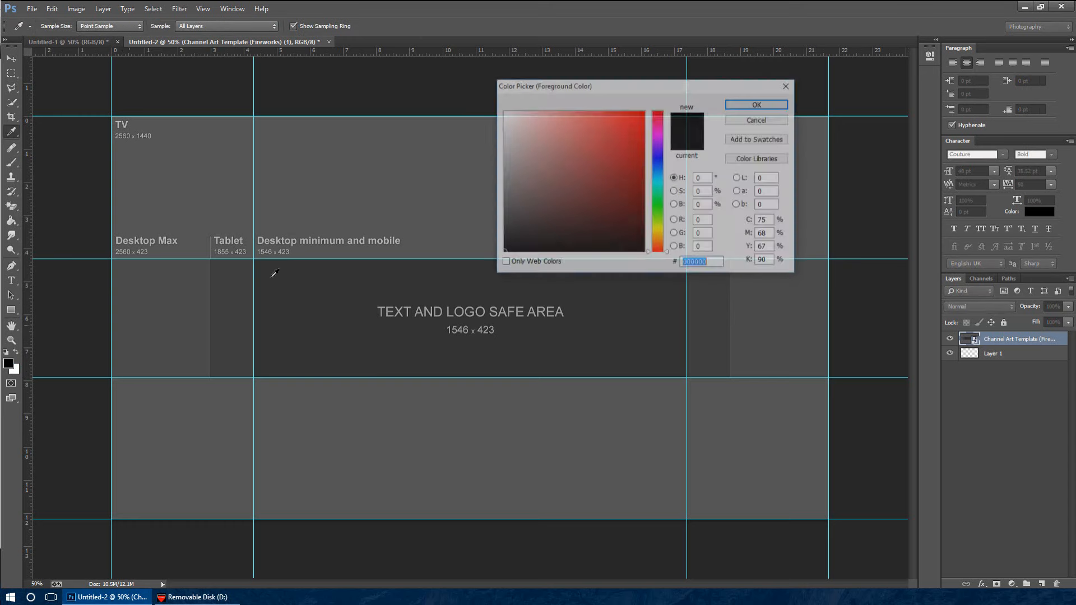
left_click(777, 102)
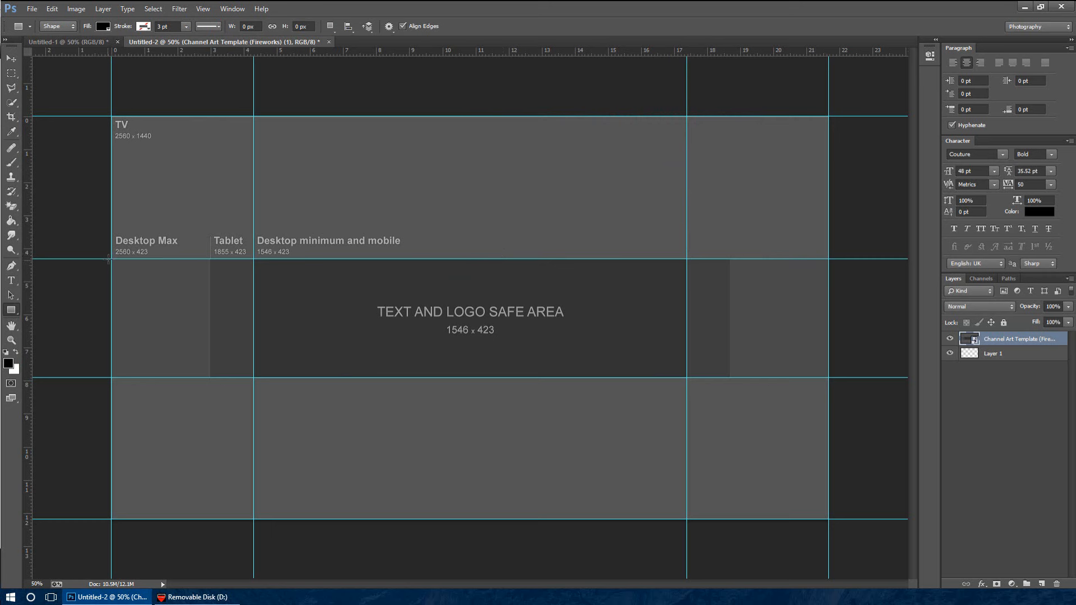
Draw a black 2560 × 424 px rectangle over the full-width middle band and add vertical and horizontal guides through its centre
left_click_drag(112, 259, 829, 378)
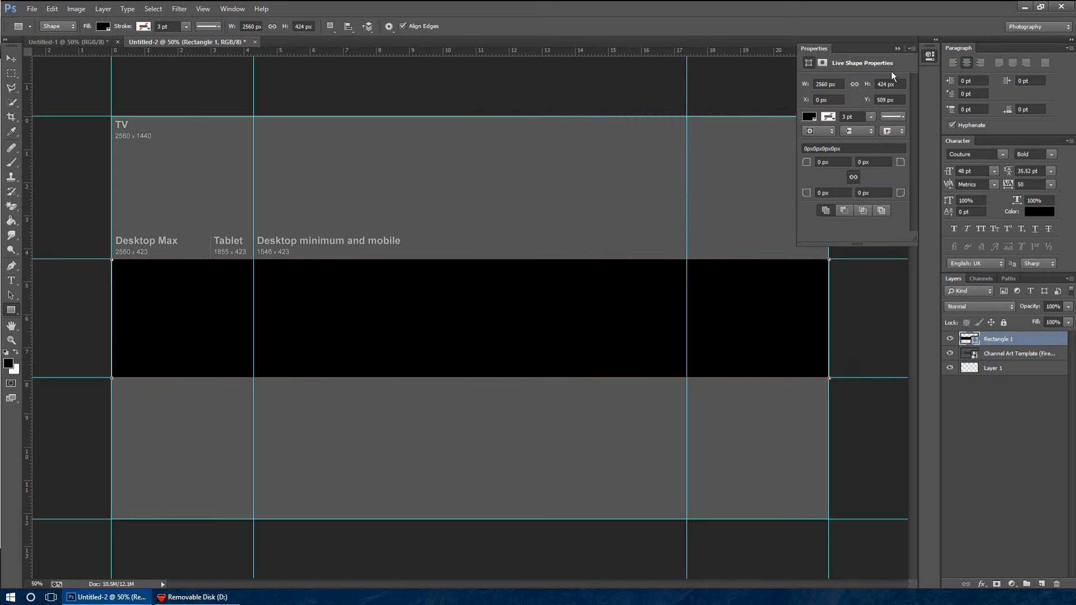
left_click(897, 51)
left_click(11, 58)
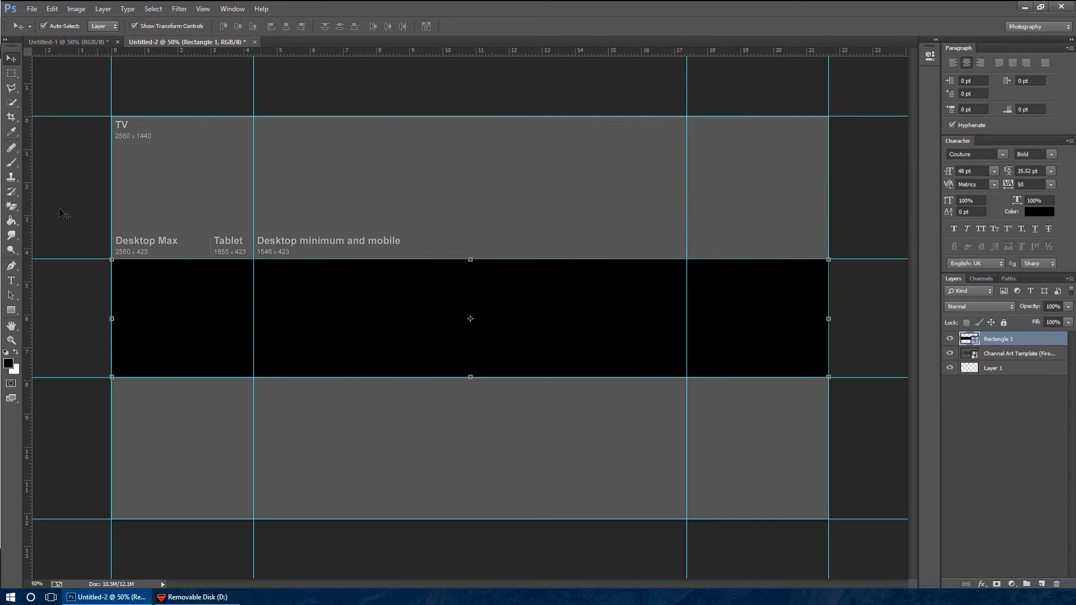
left_click_drag(32, 219, 476, 218)
left_click_drag(555, 52, 586, 317)
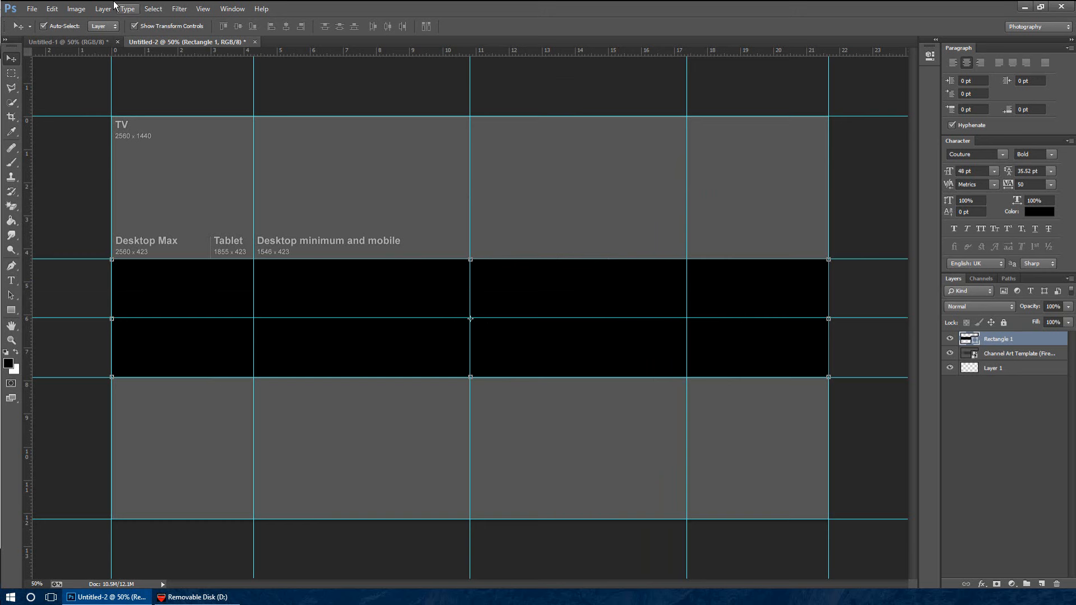
Open the Place Embedded dialog for the banner and browse to the Pictures folder
left_click(32, 9)
left_click(114, 203)
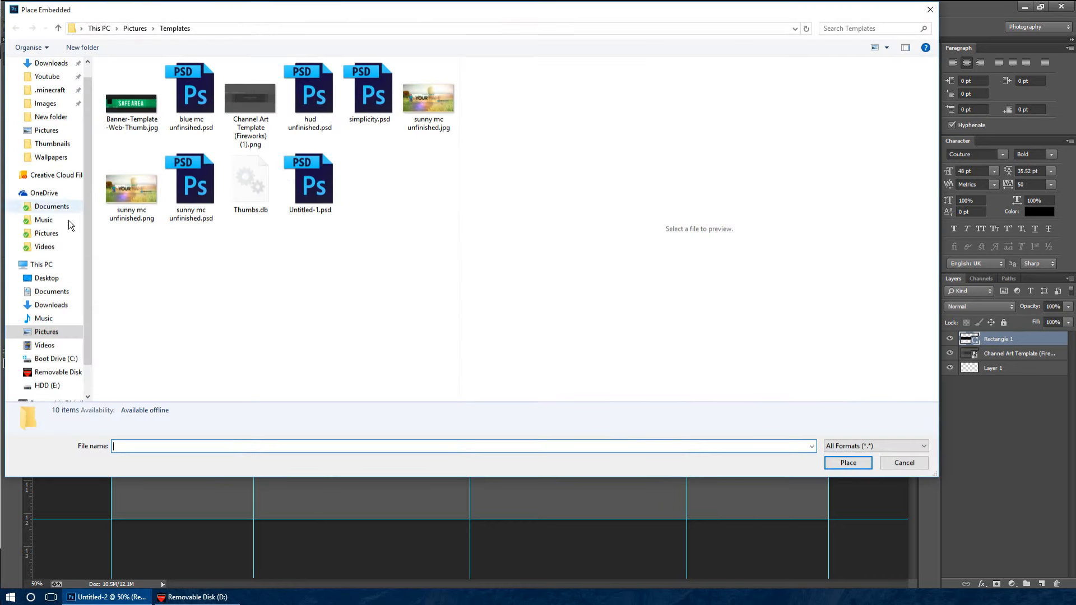
left_click(65, 336)
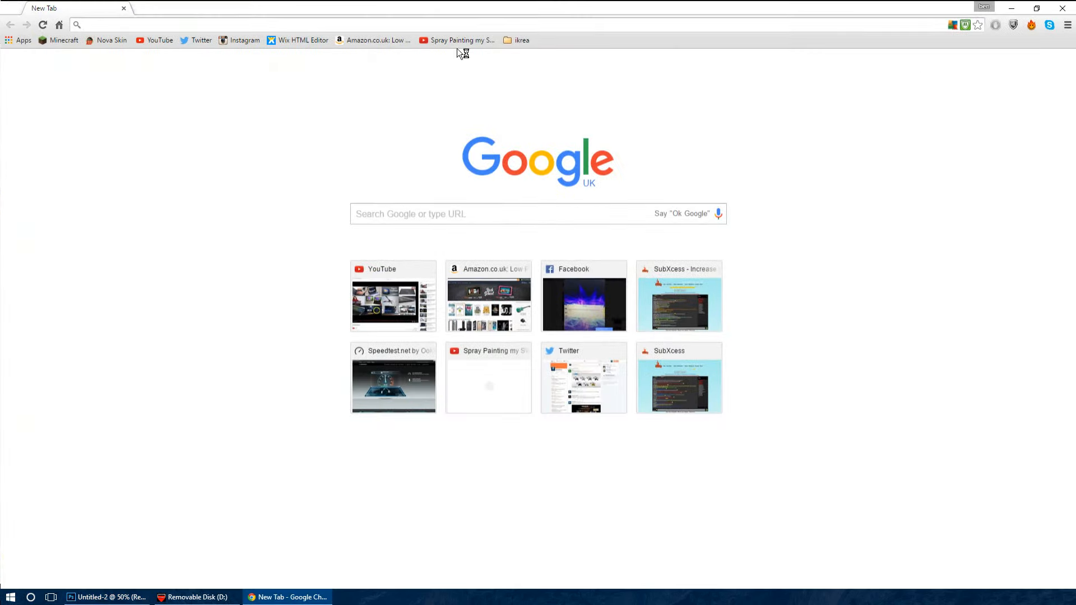
Switch to Chrome, search Google Images for "minecraft wallpaper" and limit the results to images larger than 1024×768
type("minecraft wallpaper")
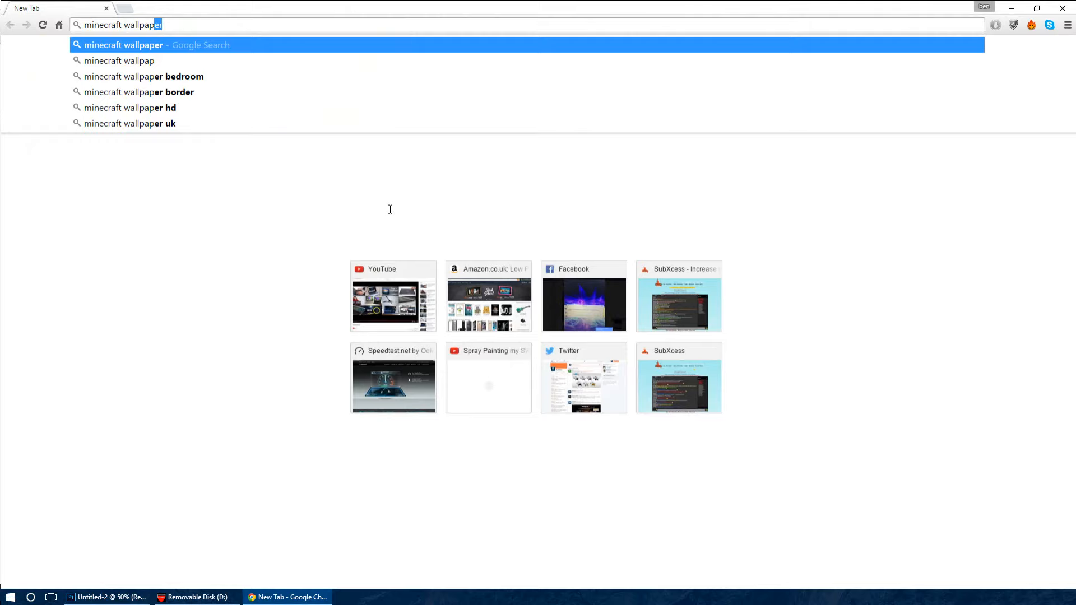
key("Return")
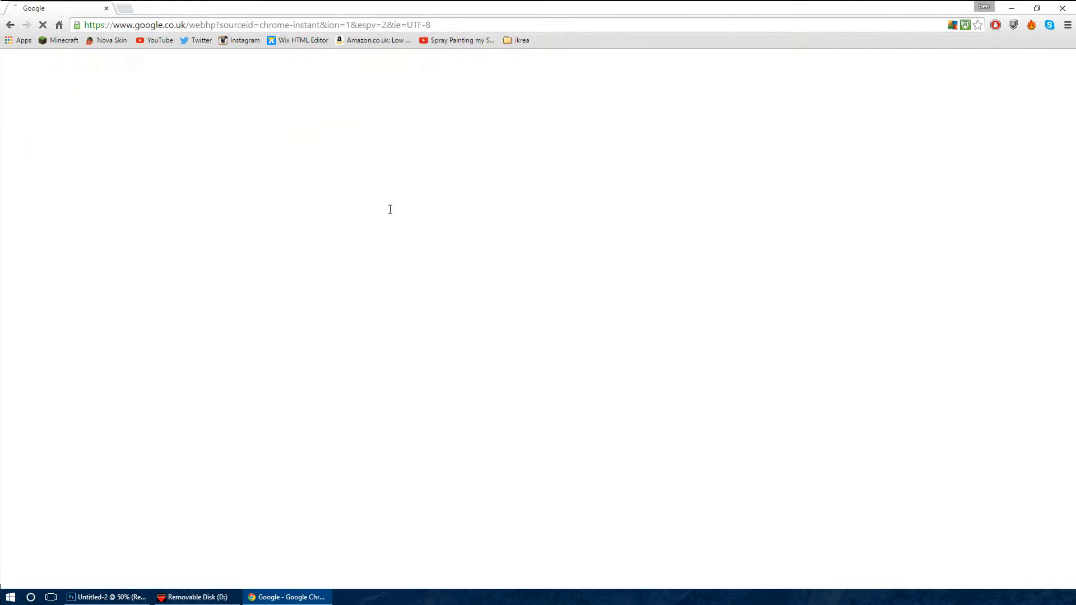
left_click(122, 98)
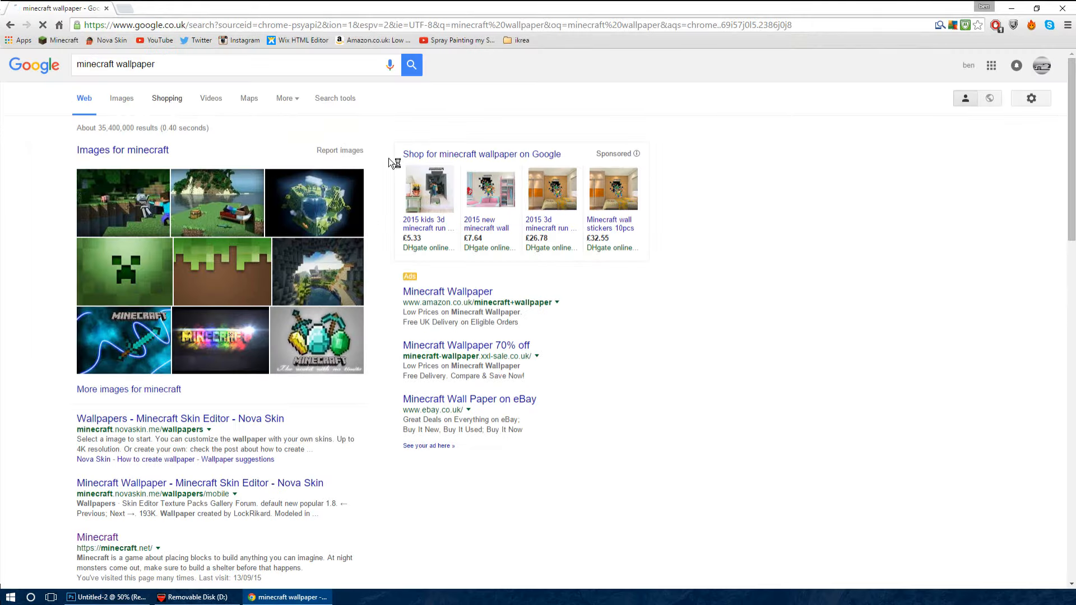
left_click(341, 99)
left_click(85, 128)
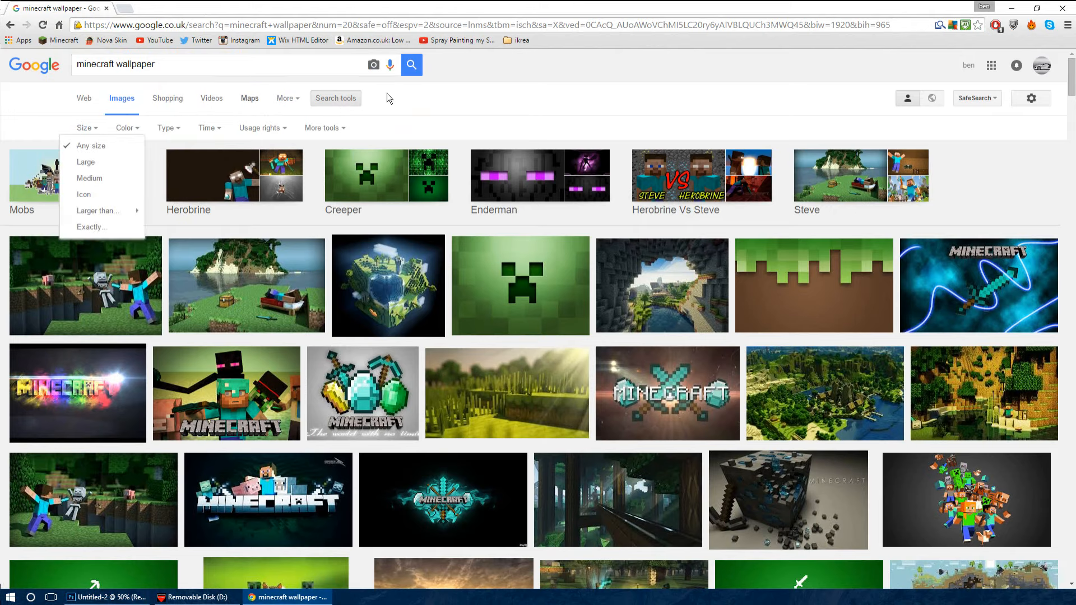
mouse_move(118, 211)
left_click(228, 220)
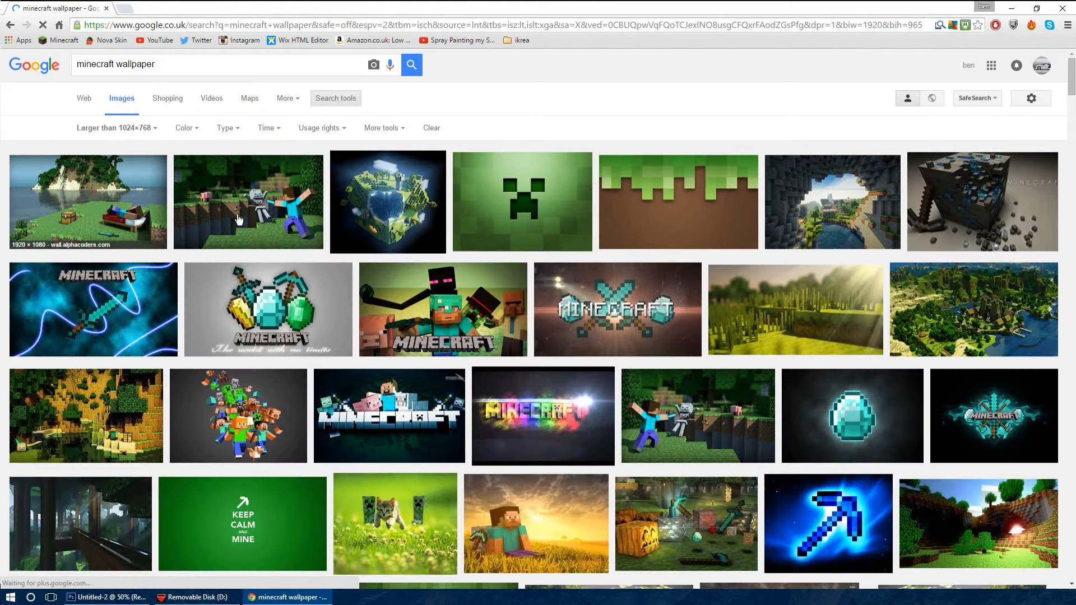
Open the wallpaper of Steve fighting a skeleton at full size and save it as 246223.jpg in the Wallpapers folder
left_click(273, 209)
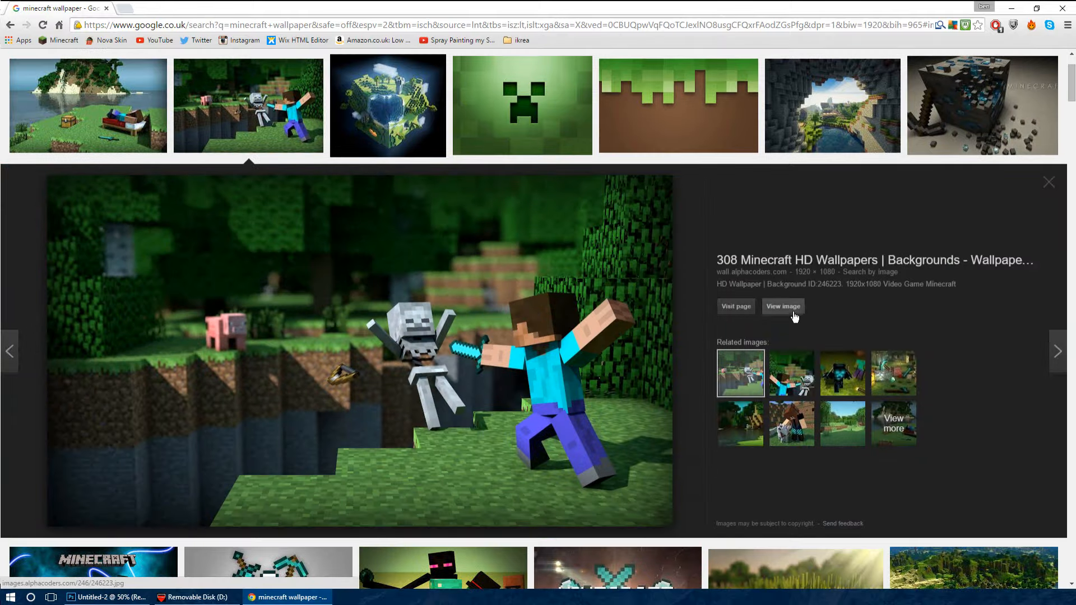
left_click(783, 306)
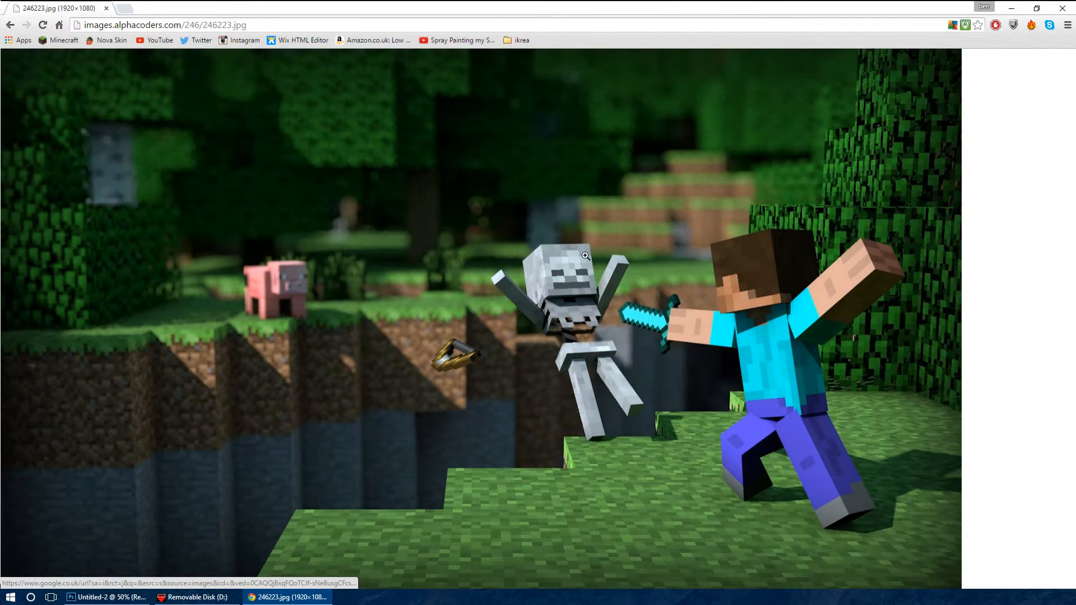
key("ctrl+s")
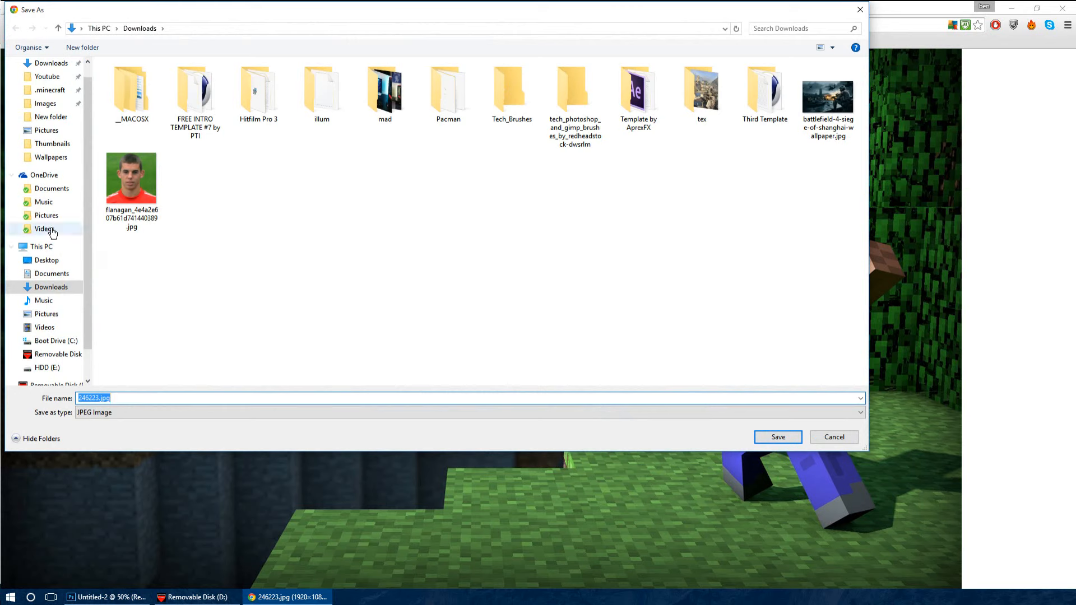
left_click(51, 158)
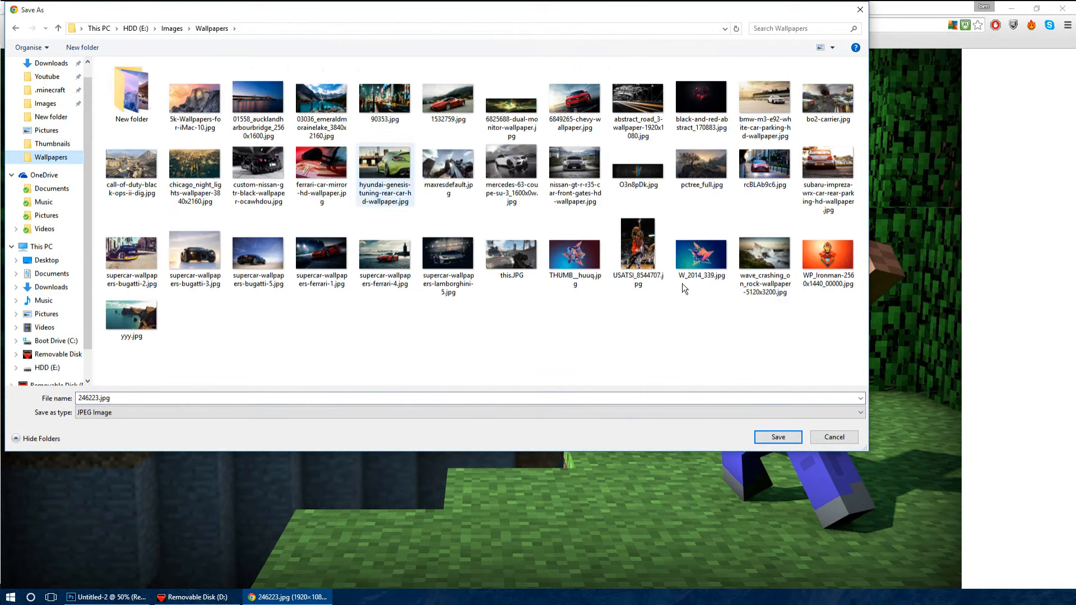
left_click(788, 437)
Return to the image results, open the island wallpaper with the bed at full size and save it as 246225.jpg in Wallpapers
key("alt+Left")
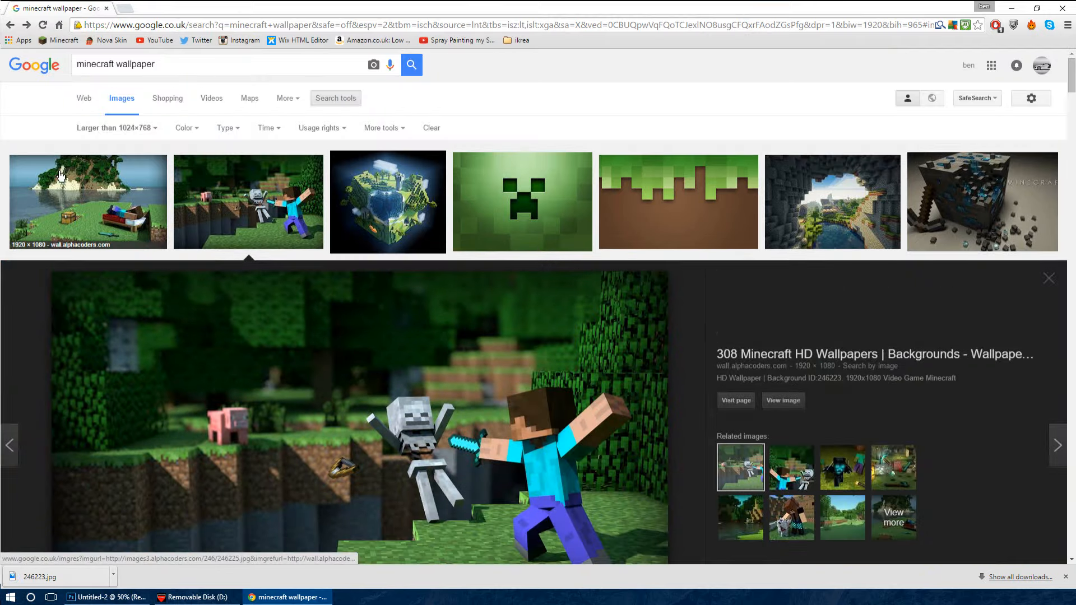
left_click(61, 176)
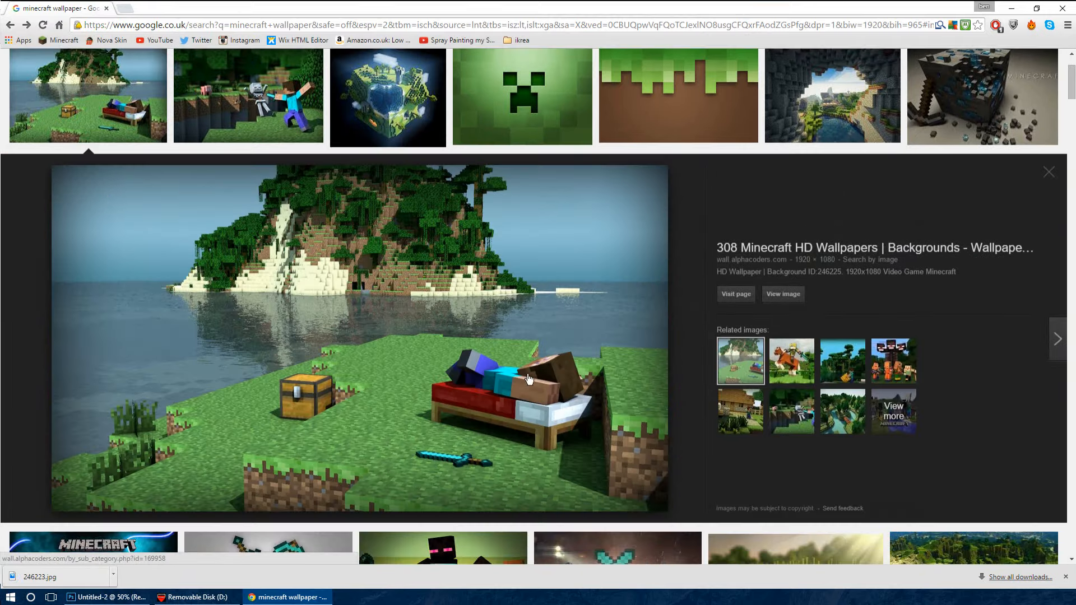
left_click(783, 294)
right_click(452, 205)
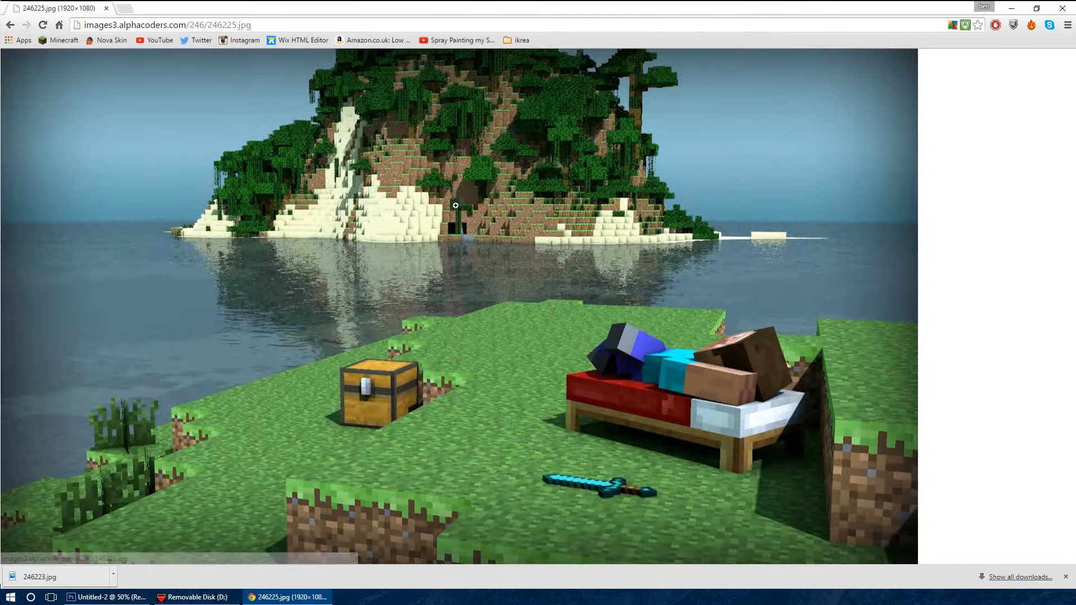
left_click(496, 212)
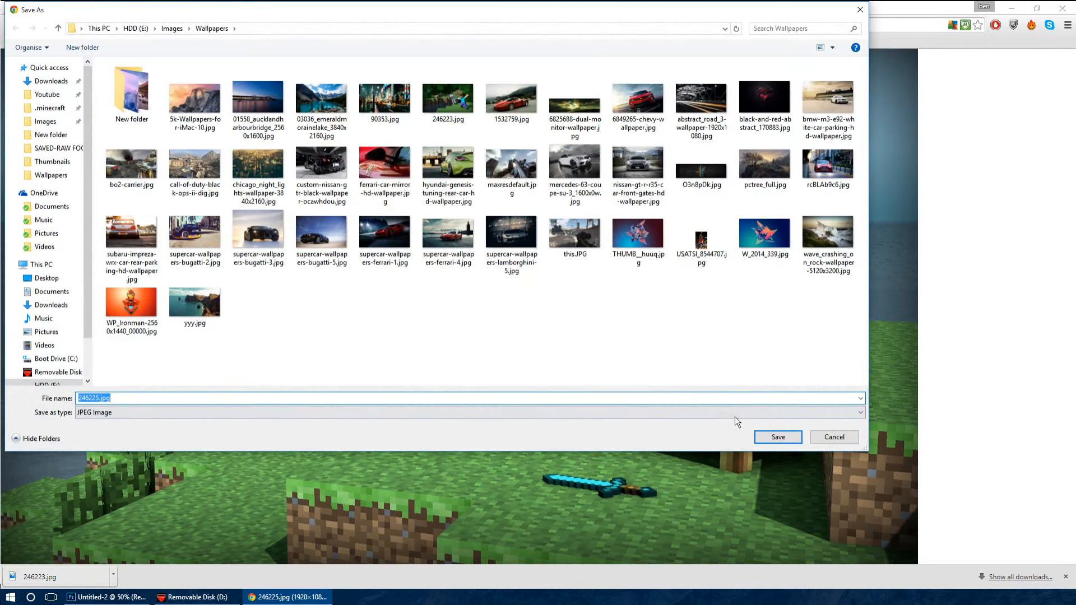
left_click(778, 437)
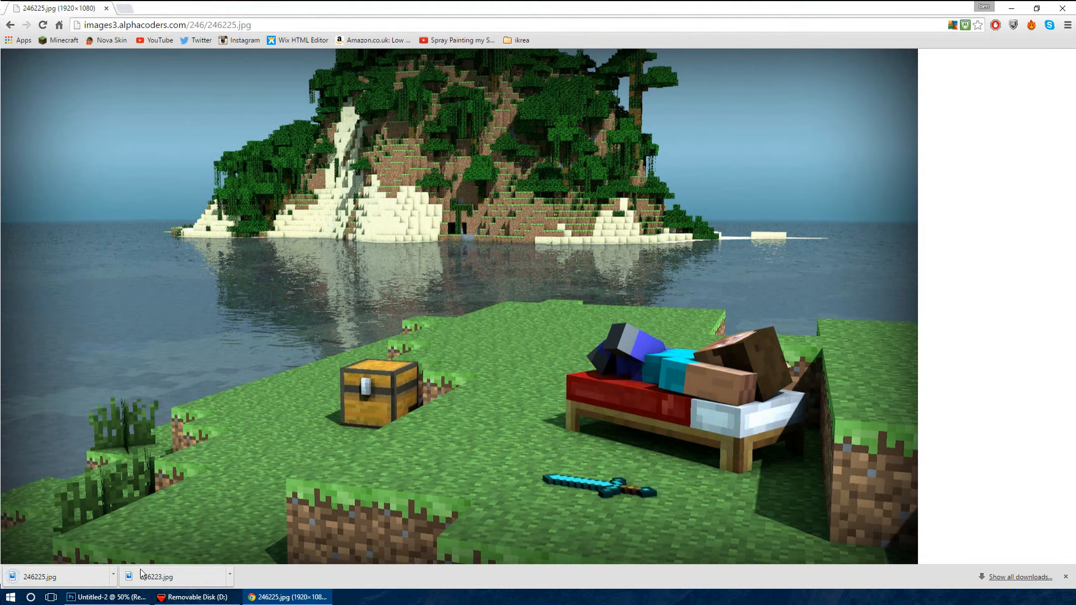
Switch back to Photoshop and place 246223.jpg from the Wallpapers folder into the banner
left_click(109, 597)
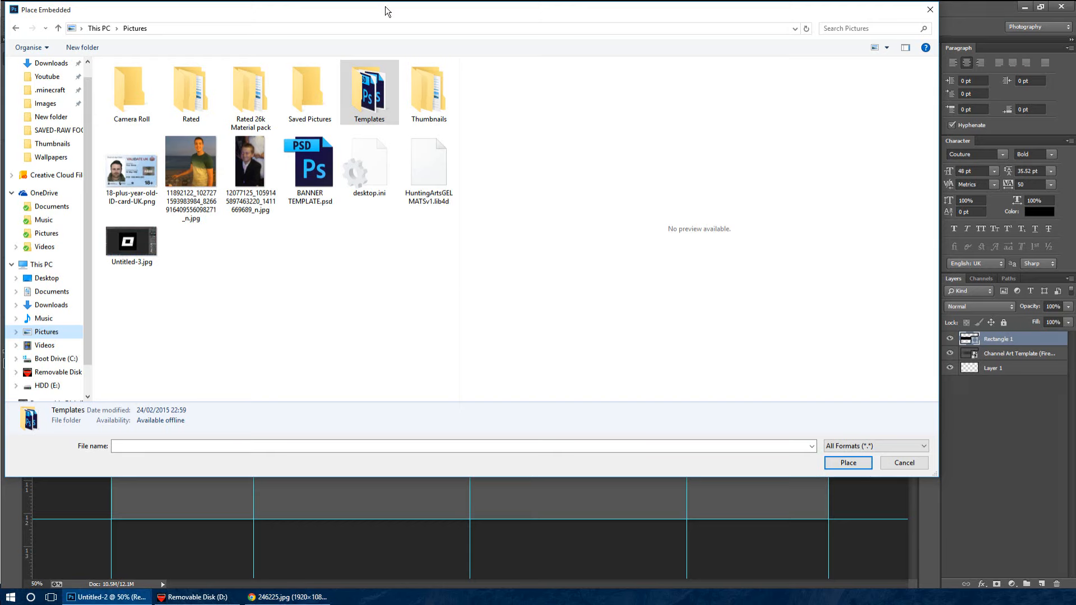
left_click_drag(387, 9, 520, 98)
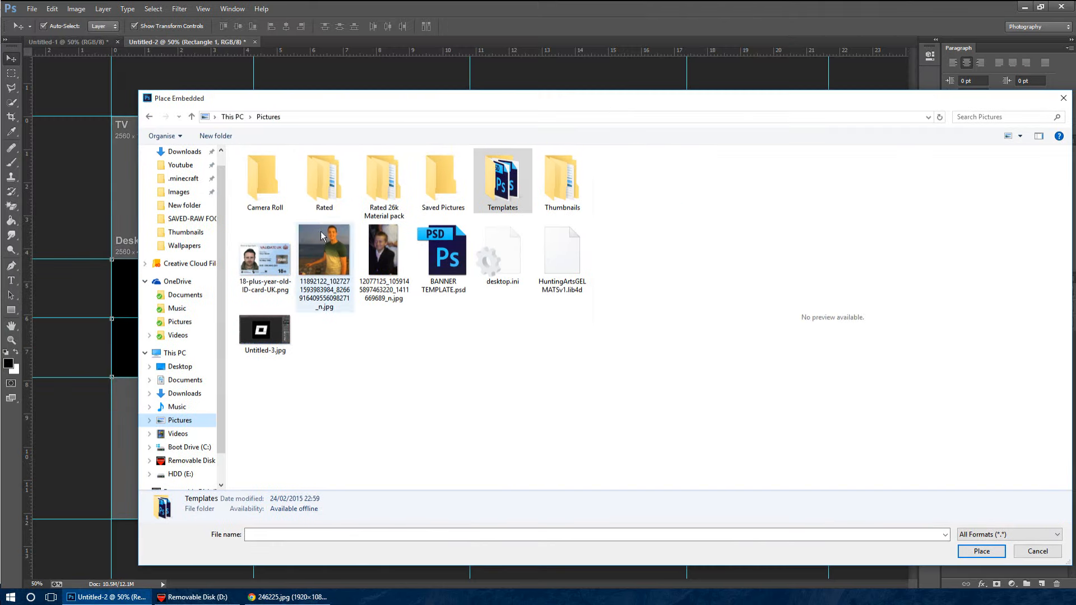
left_click(200, 247)
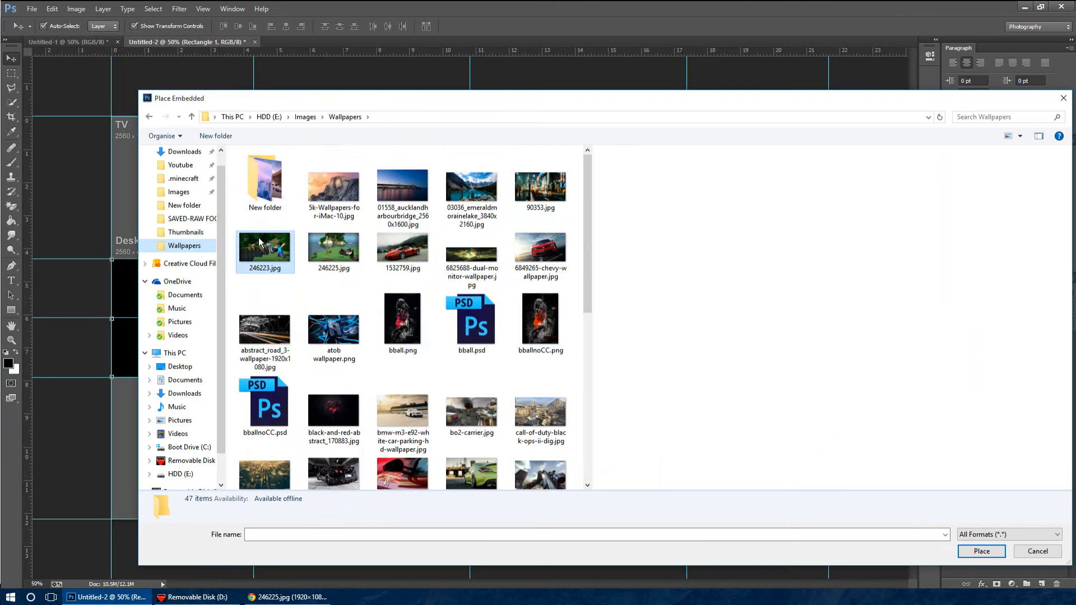
double_click(261, 247)
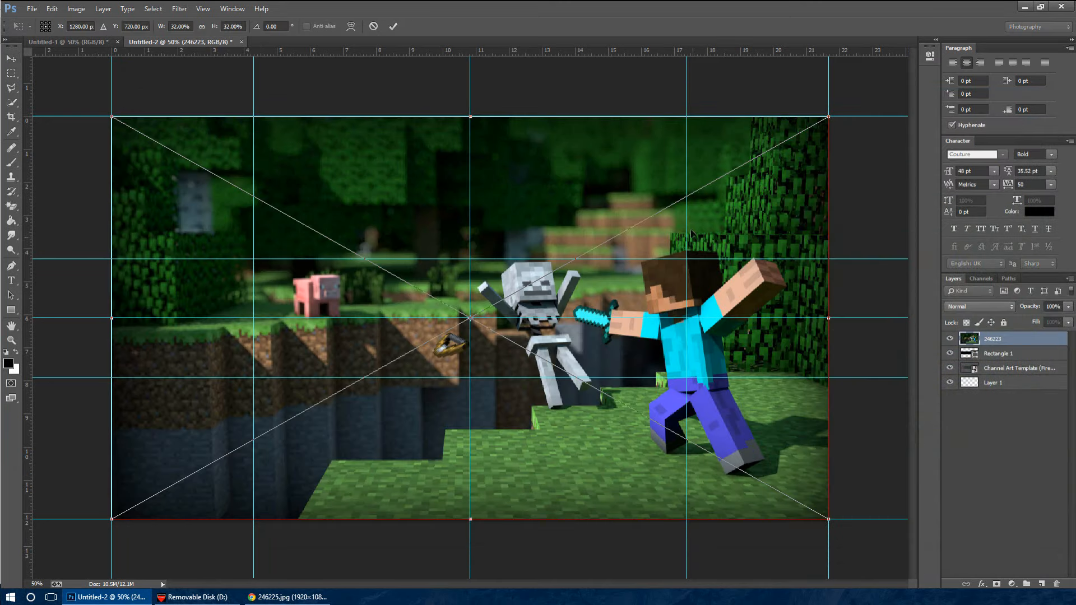
Scale the skeleton fight image to about 23.38% and position it over the banner's left half, vertically centred on the middle guide
left_click_drag(835, 117, 636, 226)
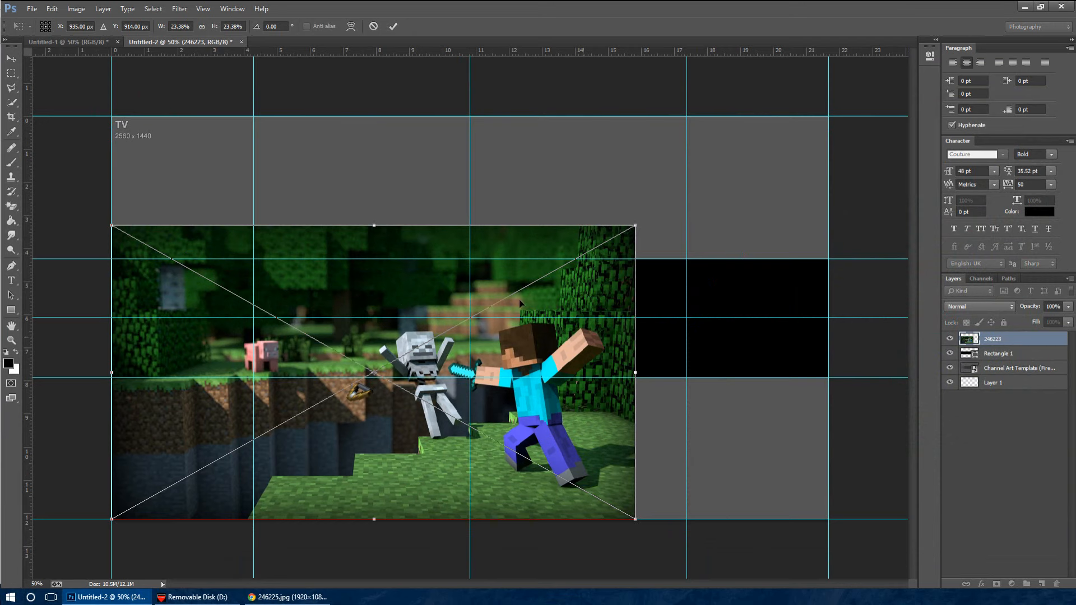
left_click_drag(521, 303, 393, 232)
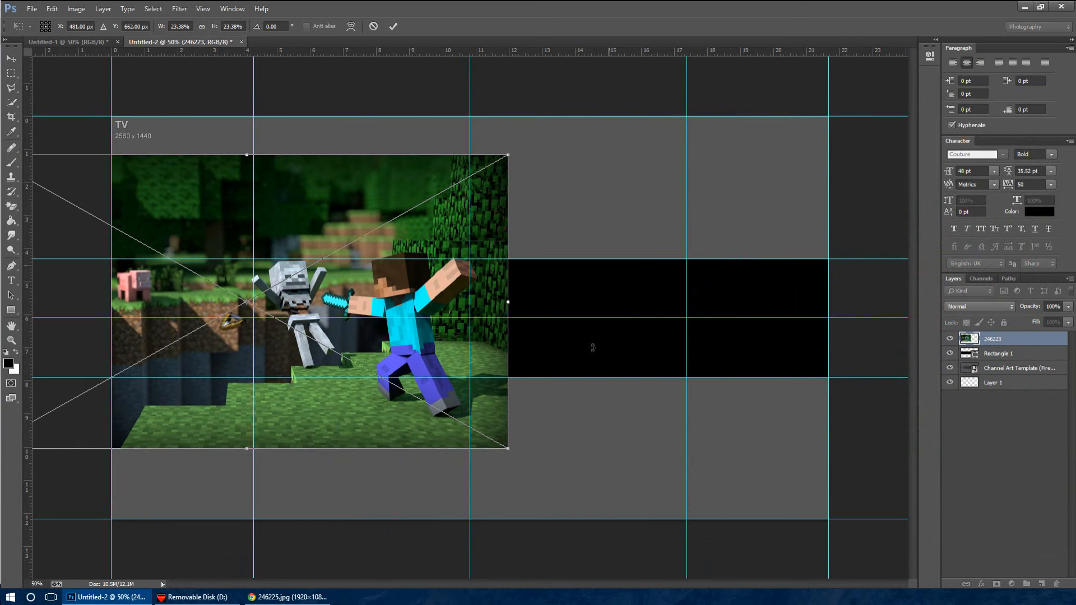
mouse_move(443, 303)
left_mouse_down()
mouse_move(361, 297)
mouse_move(444, 318)
left_mouse_up()
key("Return")
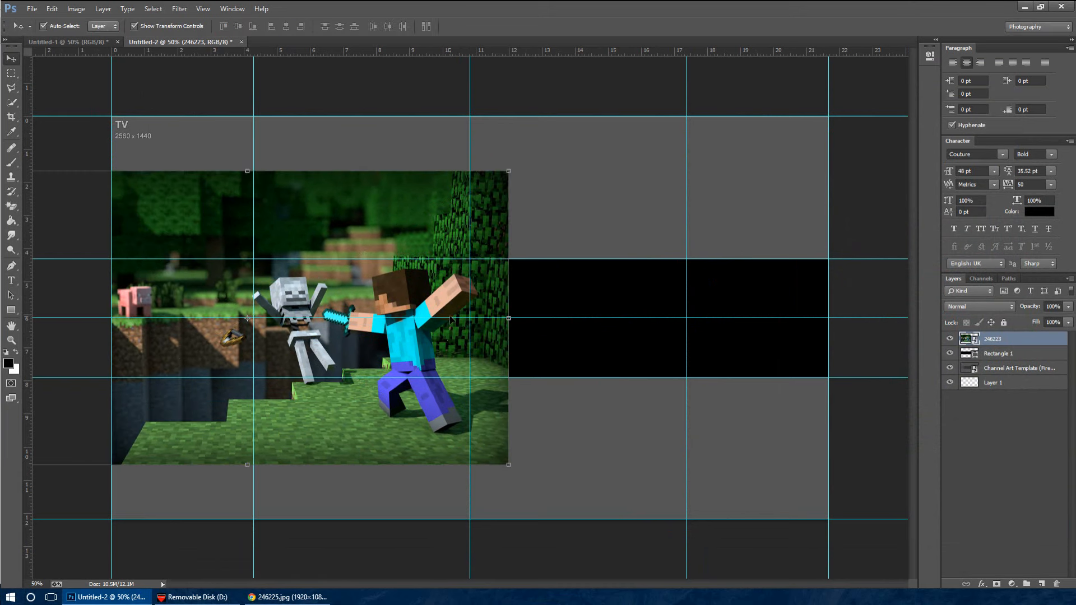
Place 246225.jpg from the Wallpapers folder into the banner as a second embedded image
left_click(32, 9)
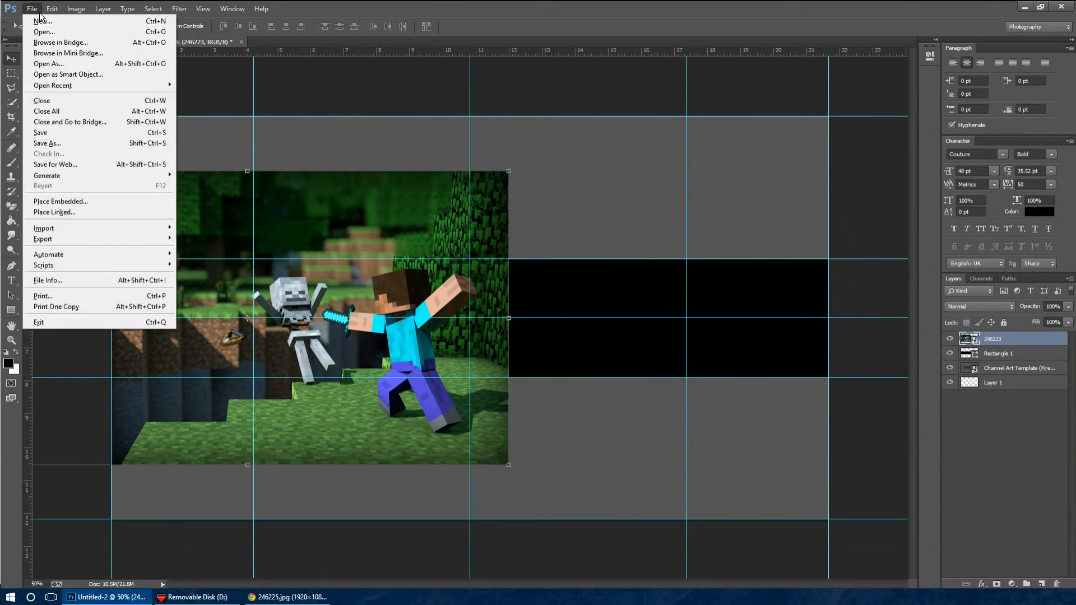
left_click(110, 203)
scroll(370, 249, "down", 3)
scroll(341, 229, "up", 3)
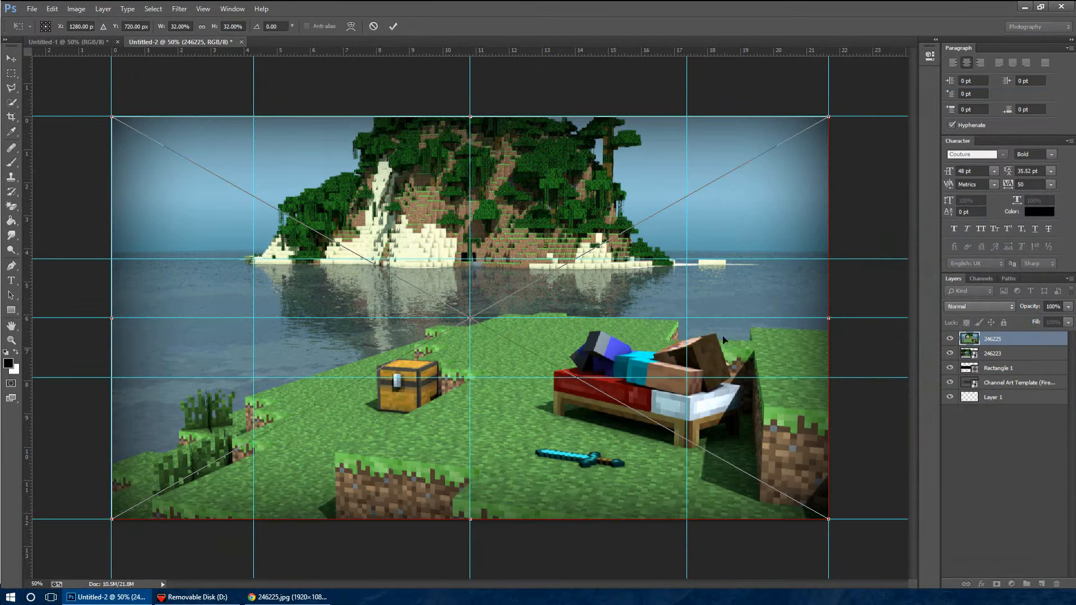
Scale the island image to about 26.76% and position it over the banner's right side with its upper edge on the canvas edge
left_click_drag(761, 440, 805, 362)
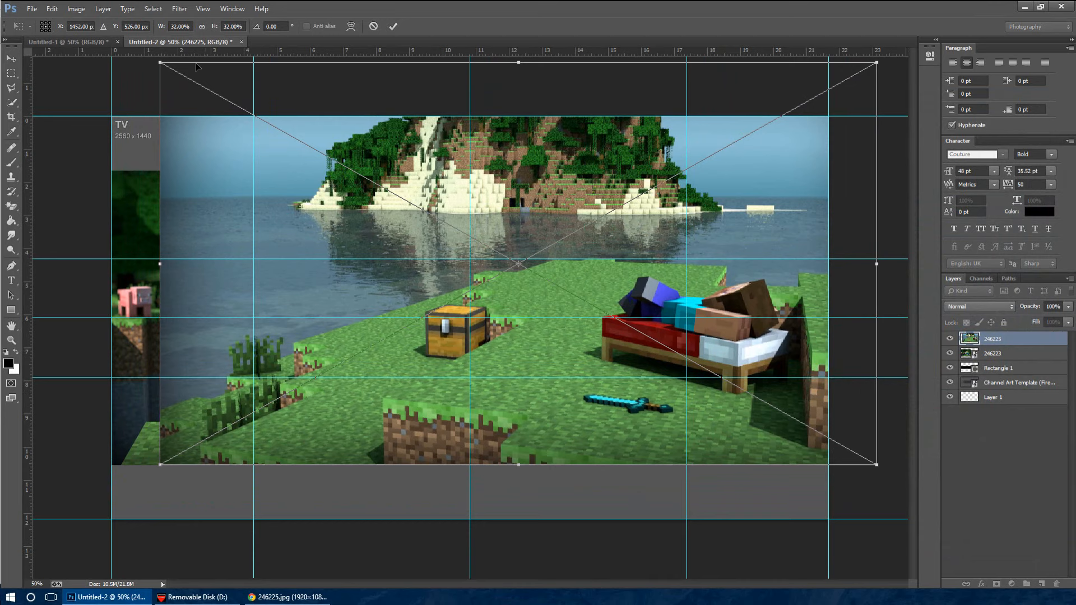
left_click_drag(161, 64, 276, 128)
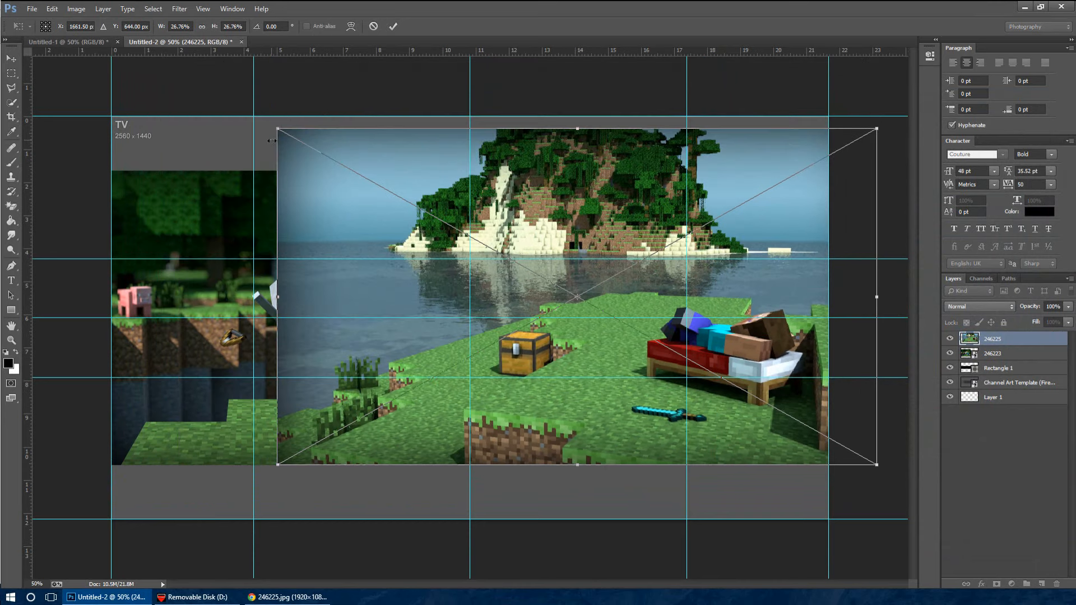
left_click_drag(582, 360, 546, 346)
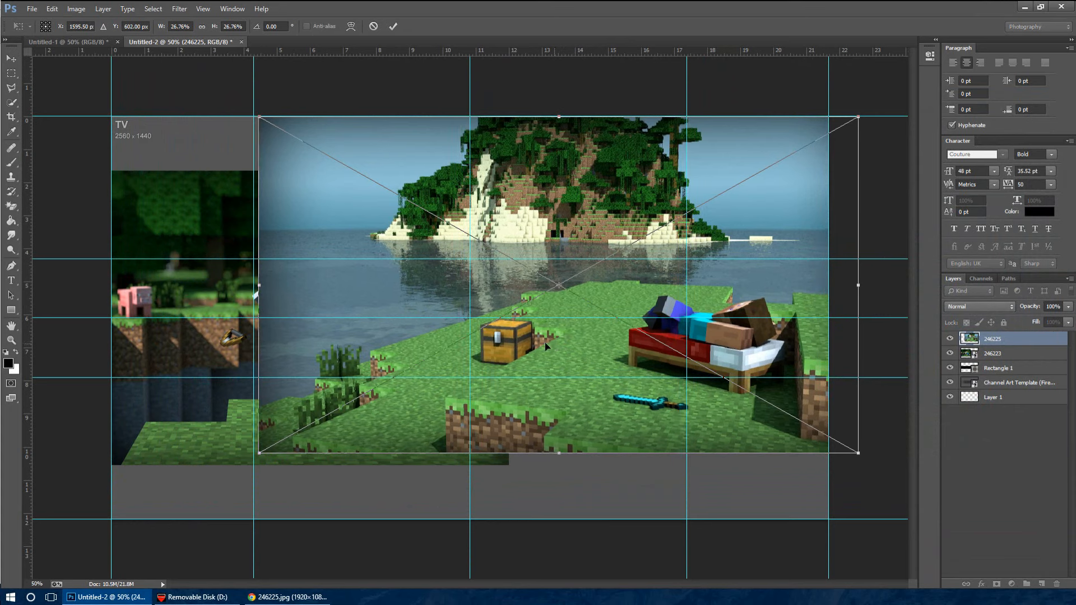
key("Return")
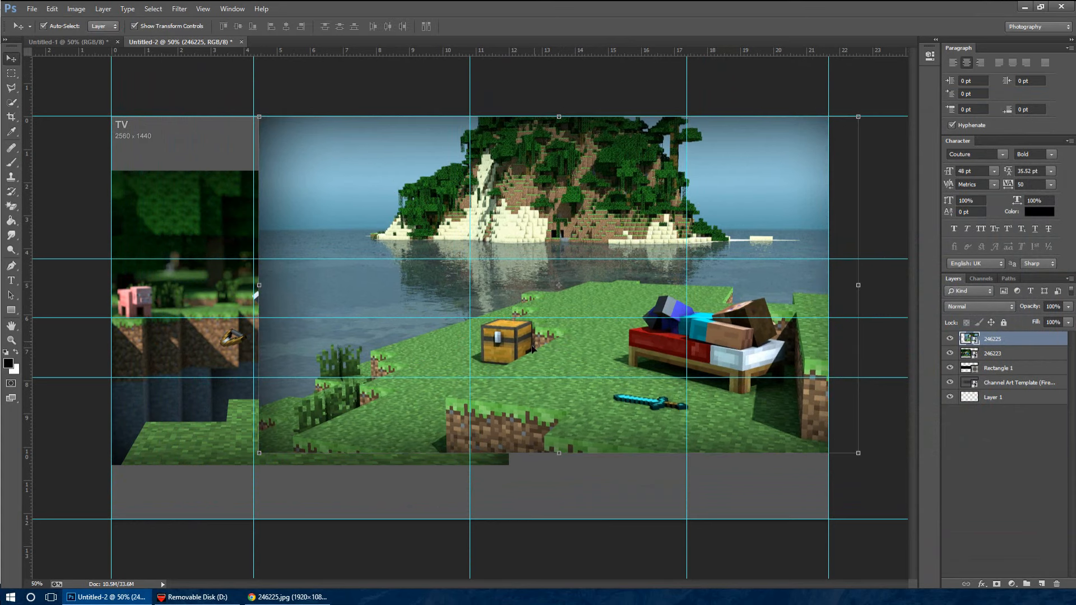
Rasterize the two placed image layers, 246225 and 246223
right_click(1056, 340)
left_click(986, 299)
right_click(1043, 354)
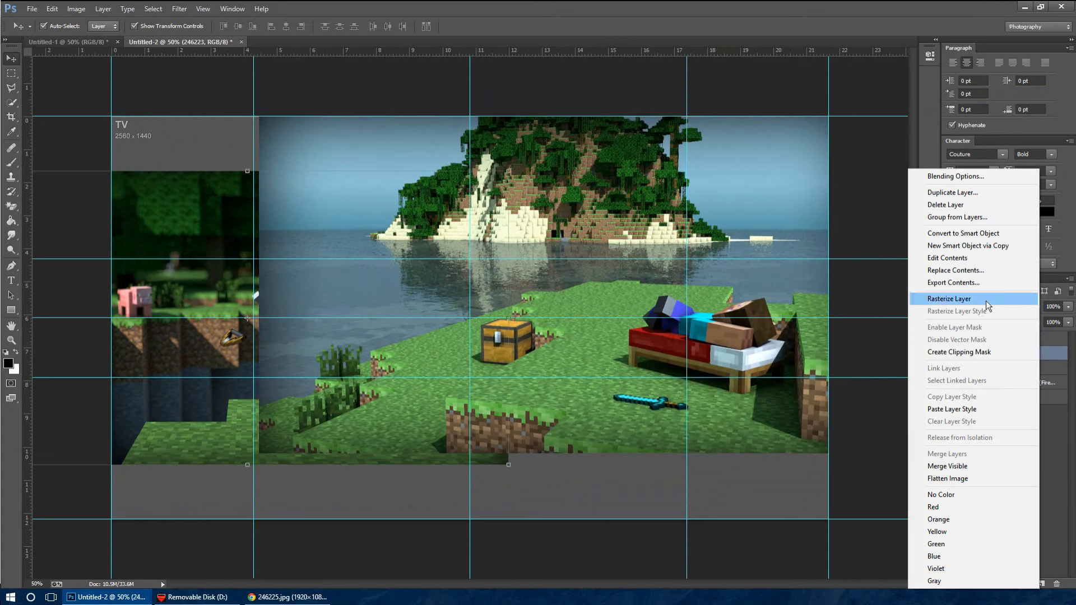
left_click(980, 298)
Select layer 246225 and ready the Eraser Tool with a soft 1300 px brush at 0% hardness
left_click(1018, 340)
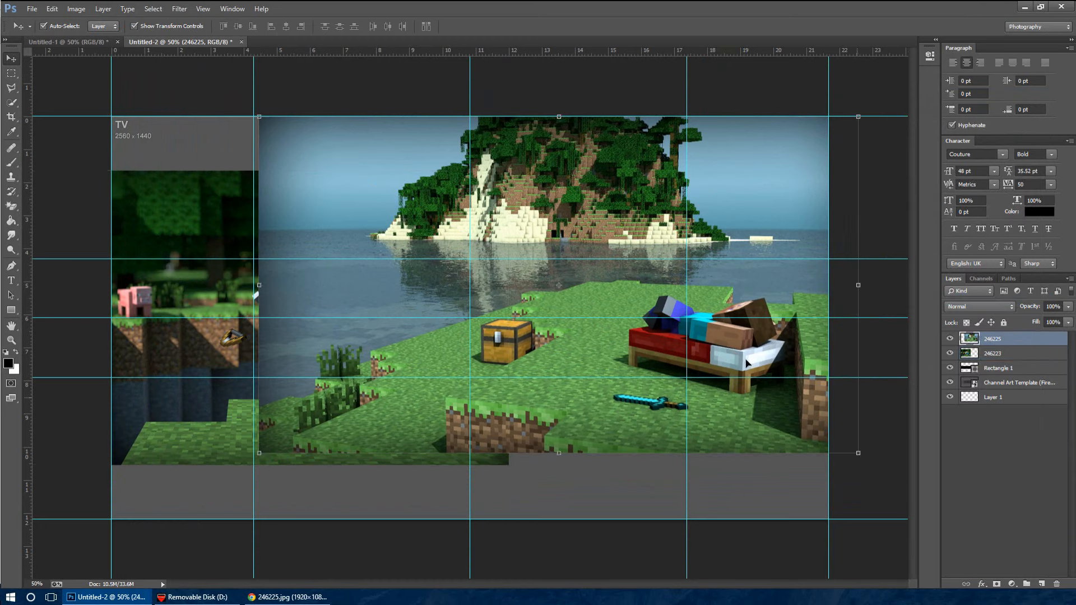
left_click(11, 209)
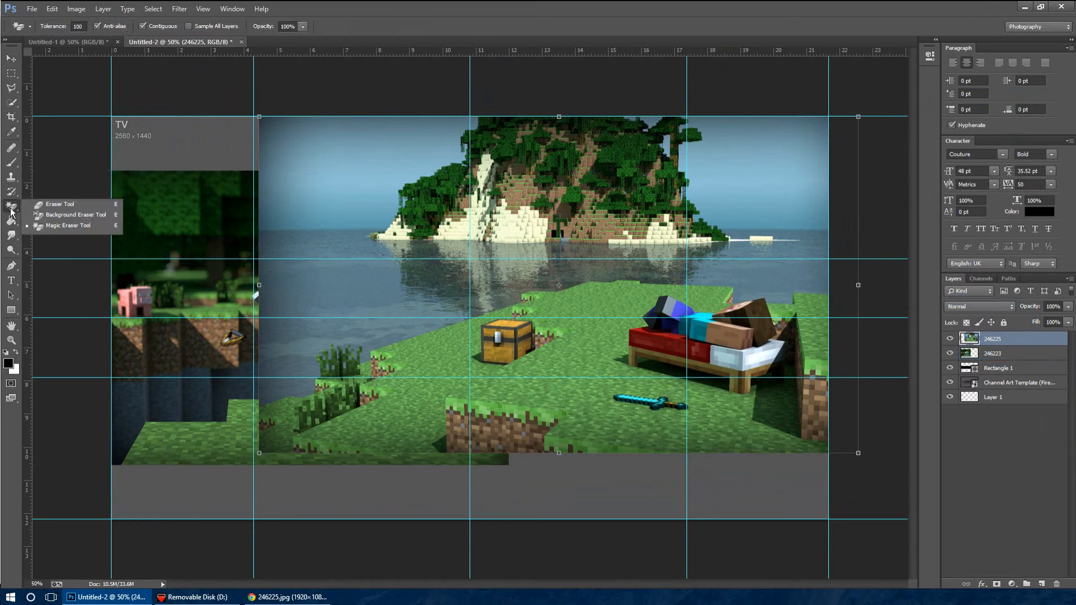
left_click(43, 205)
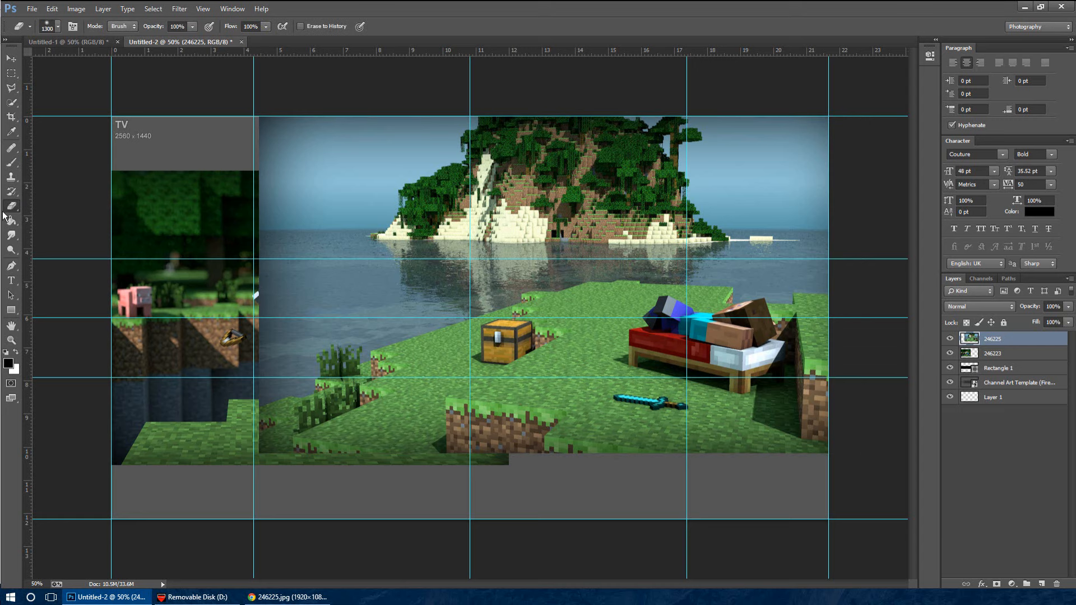
left_click(14, 206)
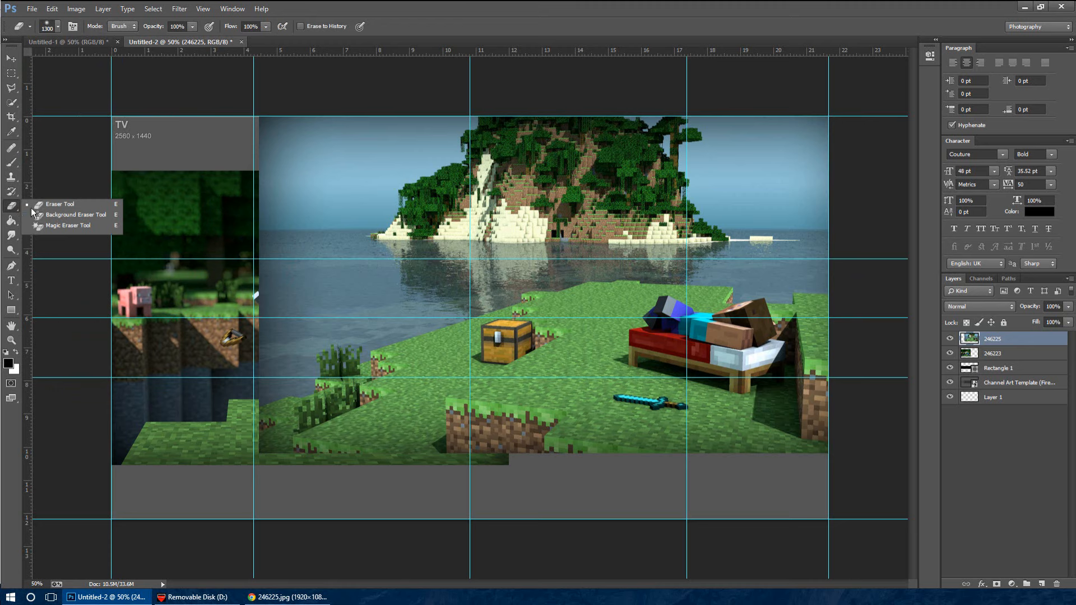
left_click(55, 206)
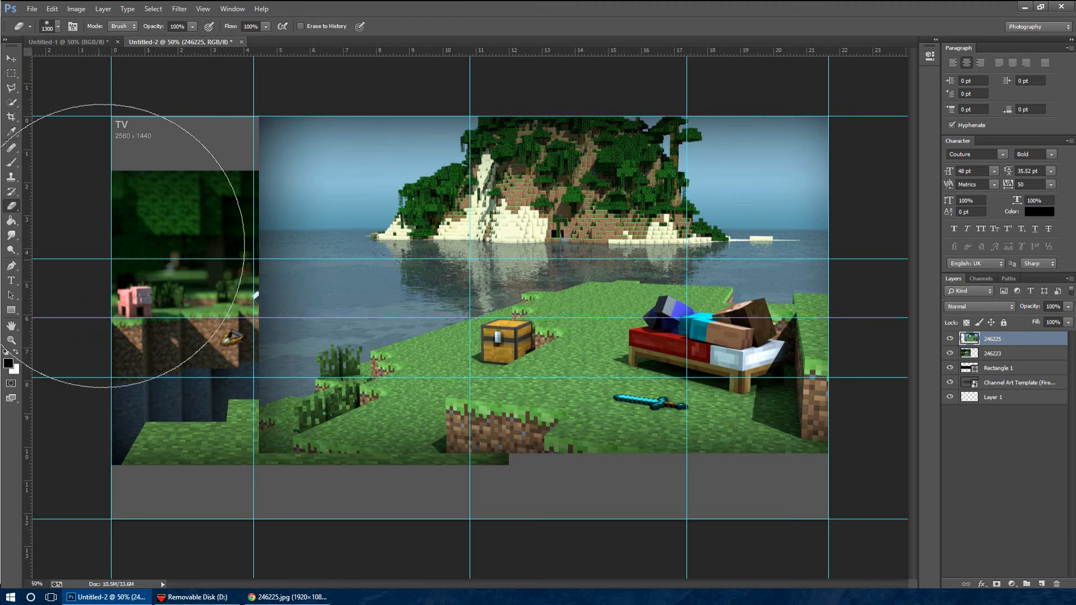
left_click(57, 26)
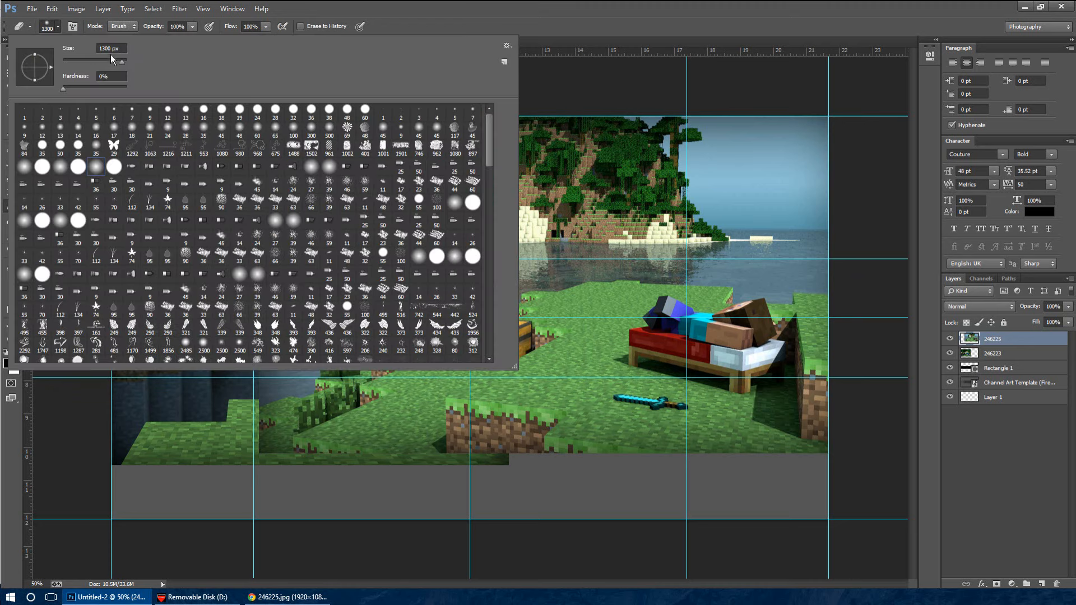
left_click_drag(65, 87, 77, 87)
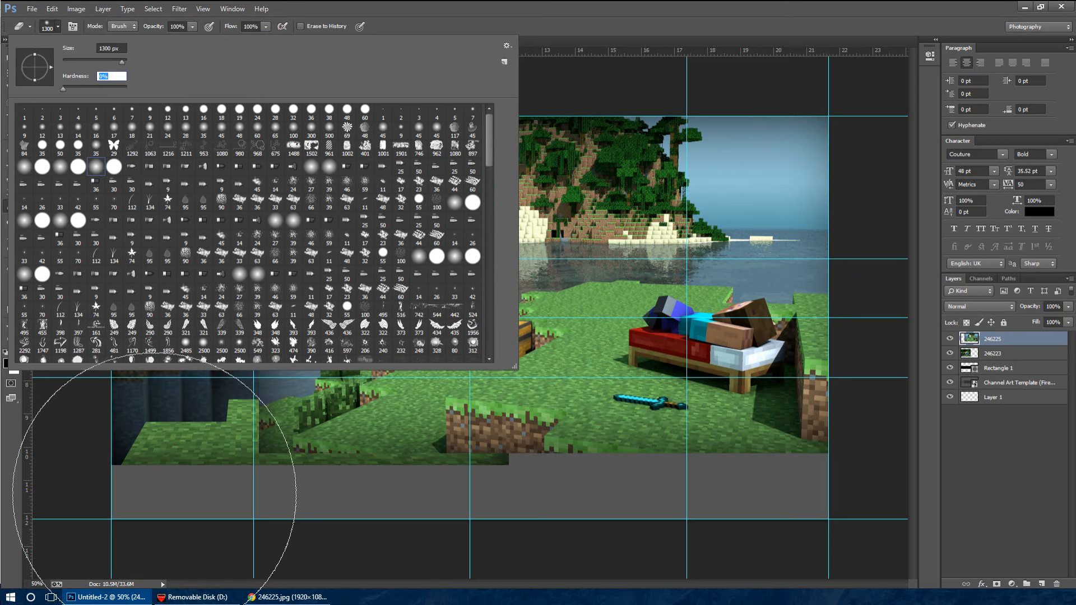
left_click(163, 469)
Try to blend the two Minecraft images by erasing the left part of 246225 and the right edge of 246223
mouse_move(110, 247)
left_mouse_down()
mouse_move(111, 38)
mouse_move(115, 599)
left_mouse_up()
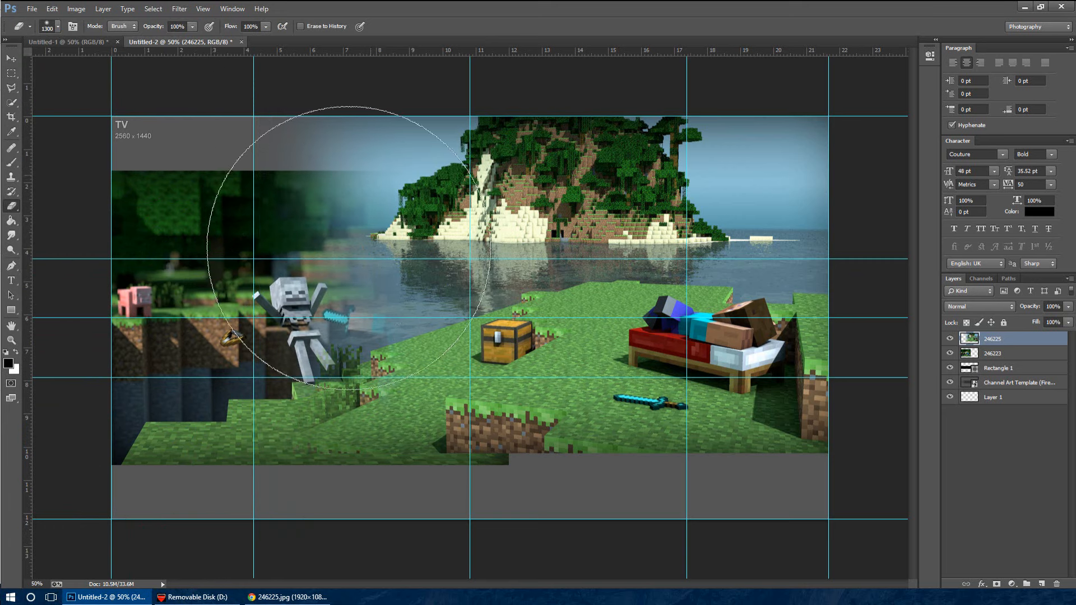
left_click(1021, 354)
mouse_move(609, 475)
left_mouse_down()
mouse_move(673, 592)
mouse_move(594, 197)
mouse_move(572, 209)
mouse_move(559, 186)
left_mouse_up()
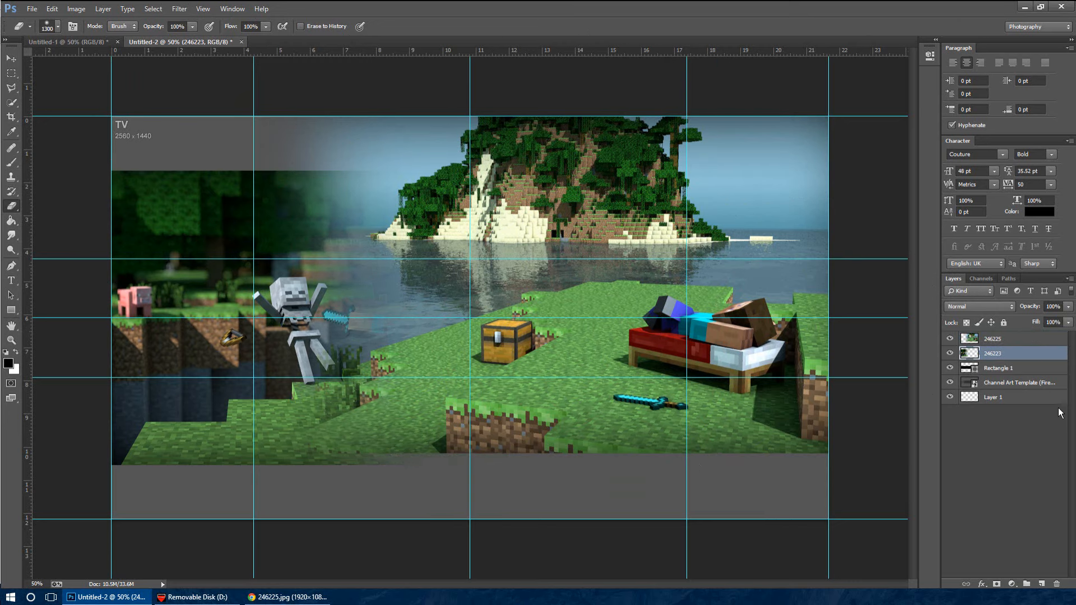
left_click(1041, 340)
left_click_drag(252, 312, 247, 456)
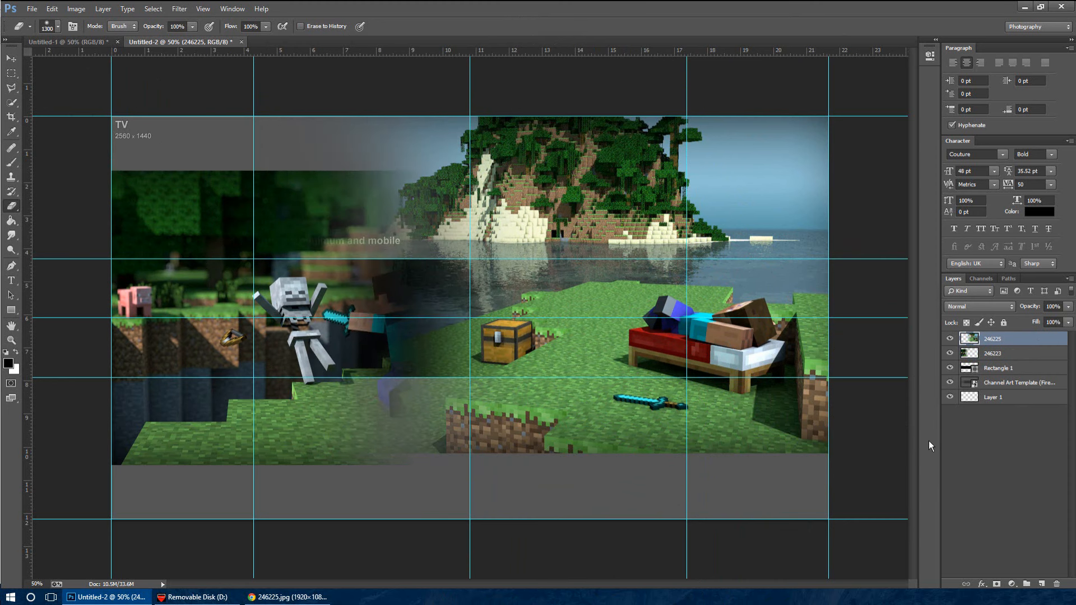
Undo the eraser strokes on both image layers
key("ctrl+alt+z")
key("ctrl+alt+z")
key("ctrl+alt+z")
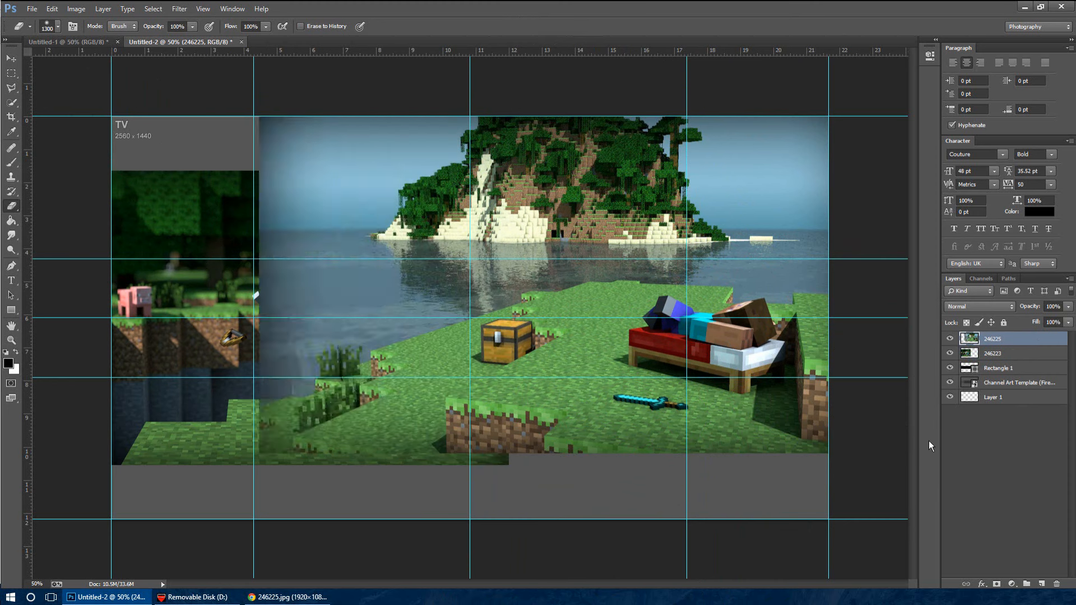
Erase layer 246225's left part up to about the banner's centre and soften the right edge of layer 246223 to blend them
key("ctrl+shift+z")
key("ctrl+shift+z")
key("ctrl+shift+z")
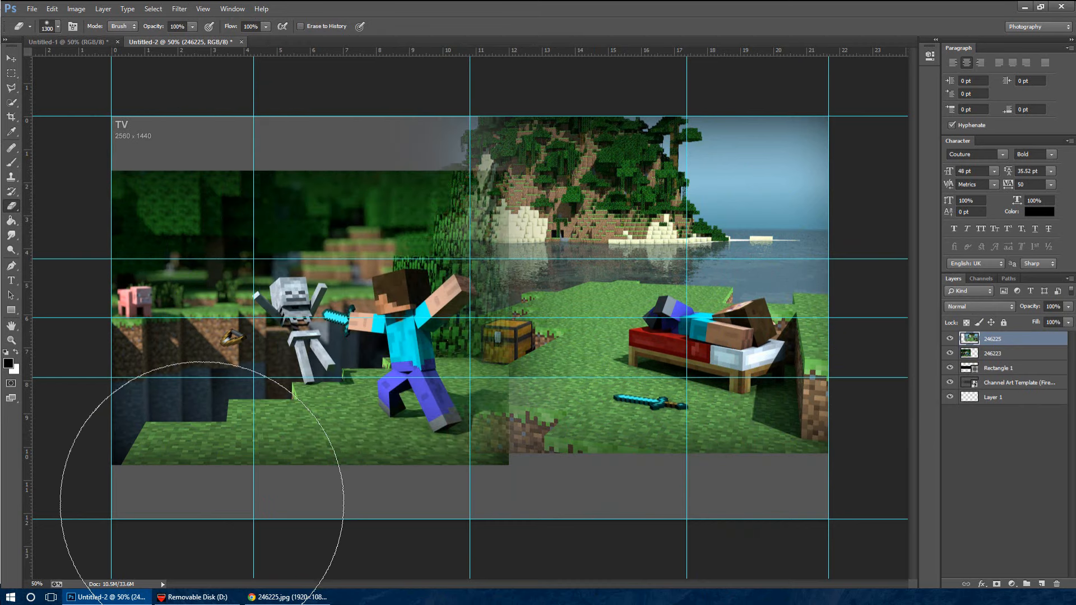
left_click(1021, 353)
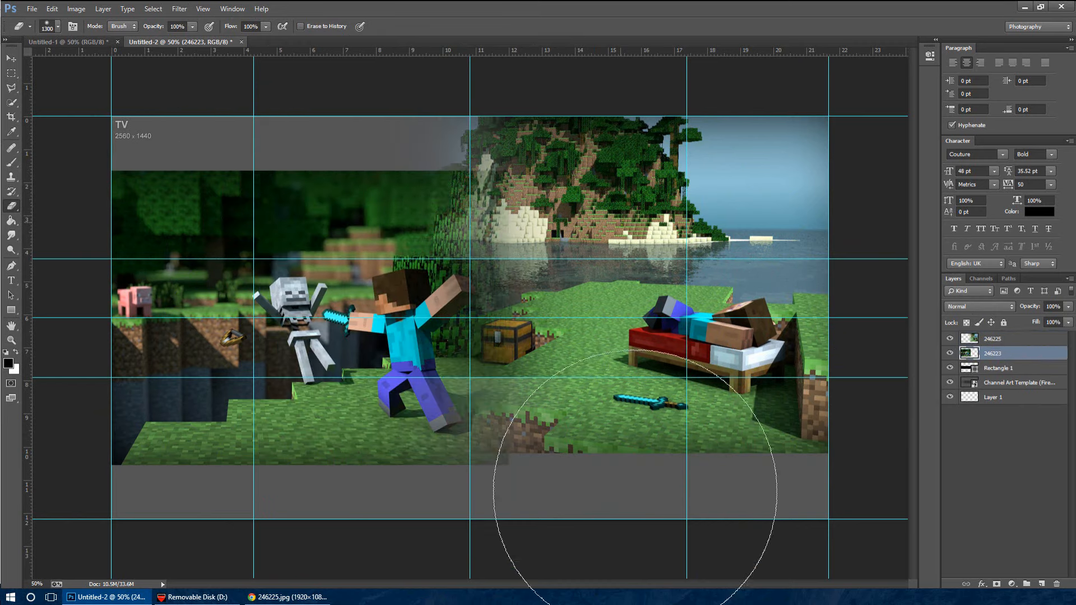
mouse_move(655, 513)
left_mouse_down()
mouse_move(646, 233)
mouse_move(602, 185)
mouse_move(617, 440)
left_mouse_up()
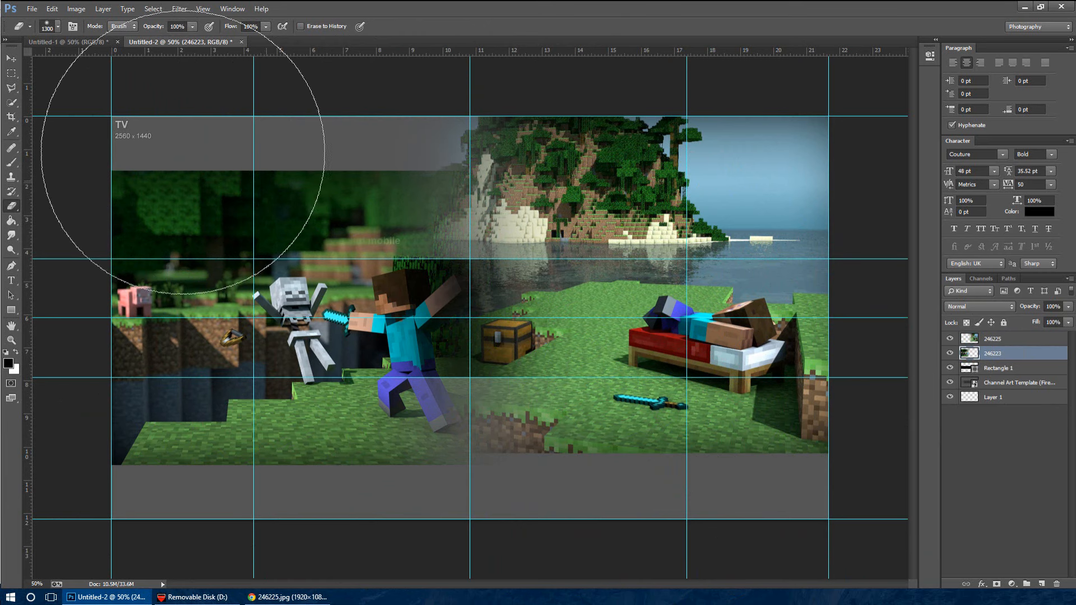
Move the skeleton fight image slightly right and the island image slightly left so that they overlap more at the centre
left_click(12, 58)
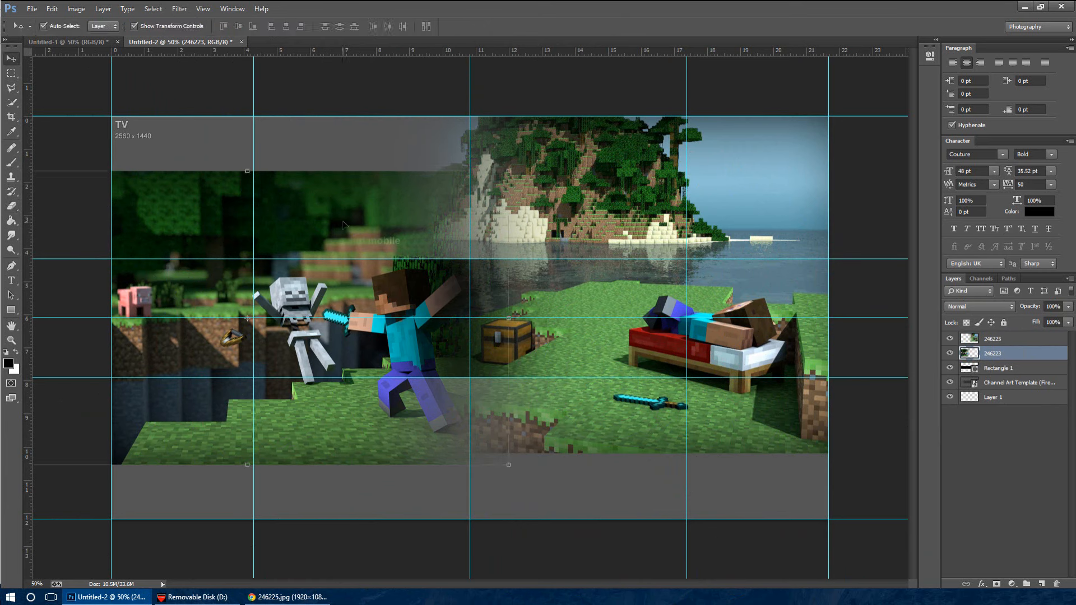
left_click_drag(343, 224, 361, 222)
left_click(783, 224)
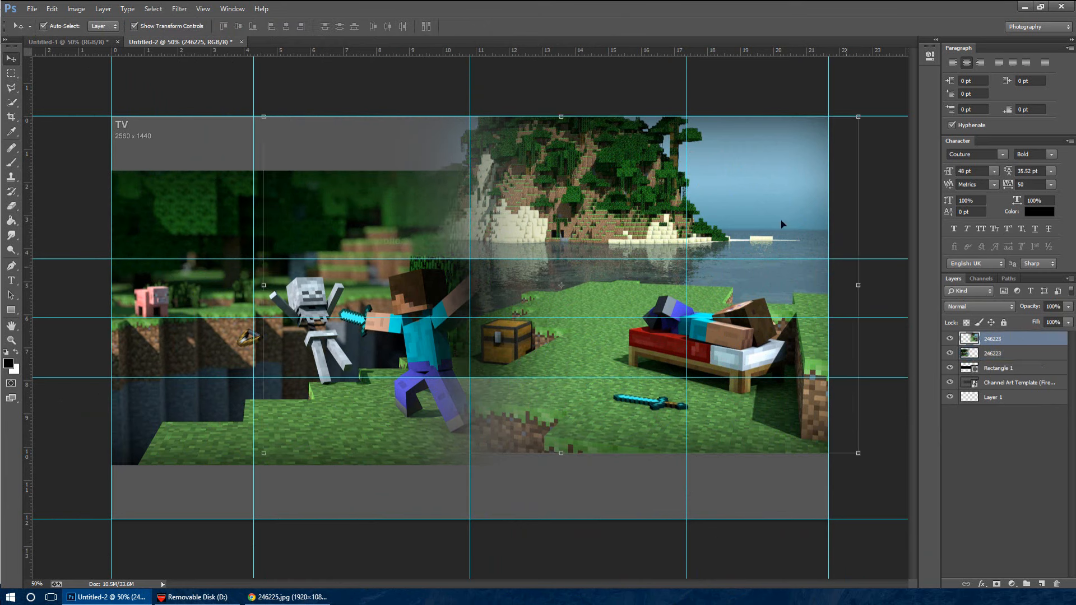
left_click_drag(783, 224, 746, 208)
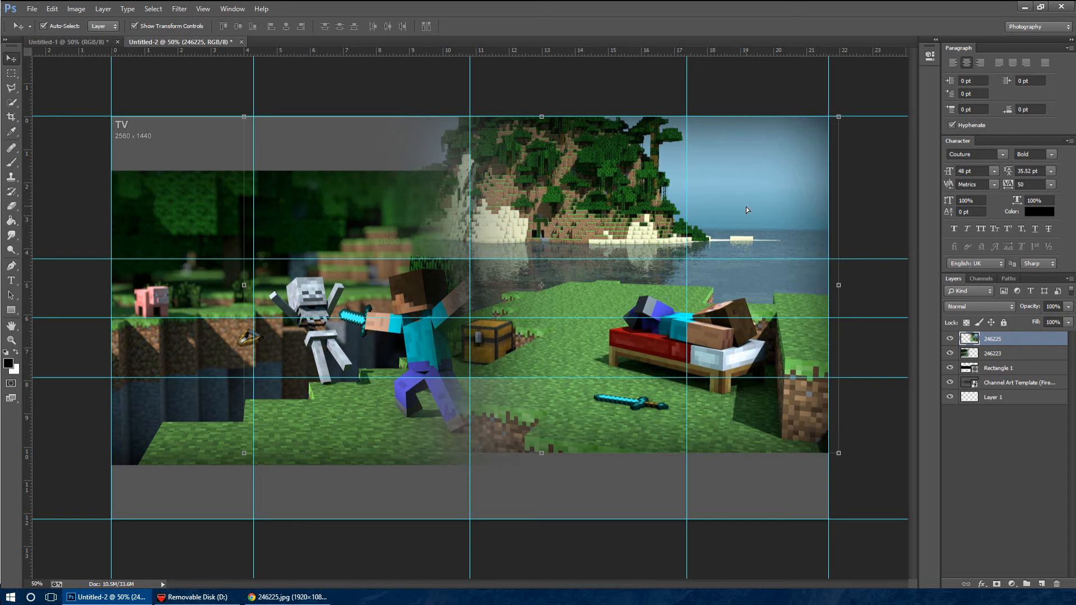
Merge layers 246225 and 246223 into one layer and check it by toggling its visibility
left_click(1051, 354, "shift")
left_click(1047, 362, "ctrl")
left_click(1022, 356, "shift")
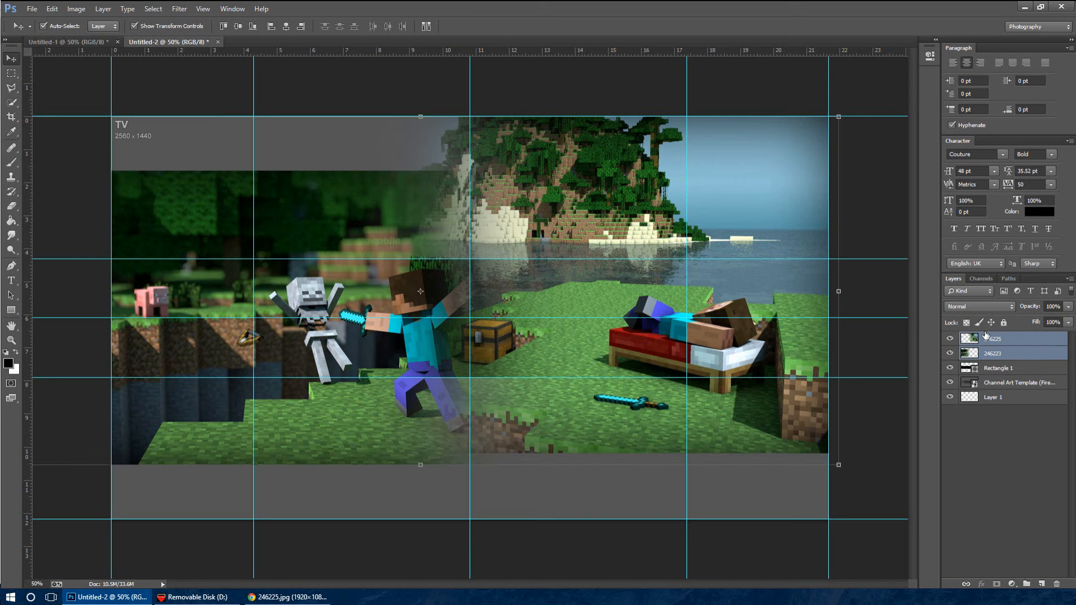
key("ctrl+e")
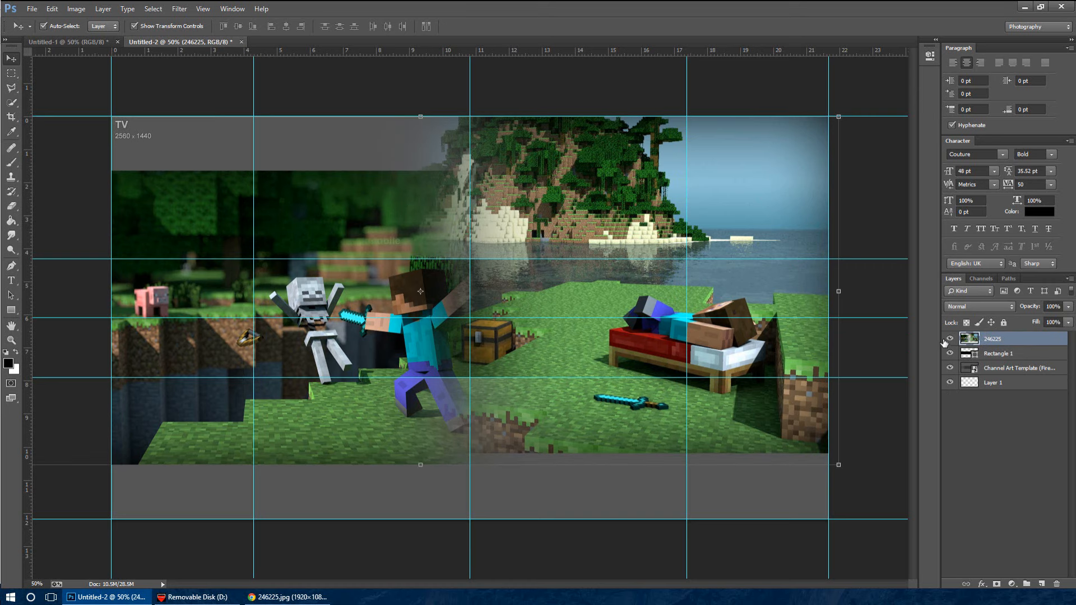
left_click(950, 339)
left_click(949, 338)
Draw two black full-width rectangles, 2560 × 509 px above and 2560 × 507 px below the middle banner strip
left_click(15, 314)
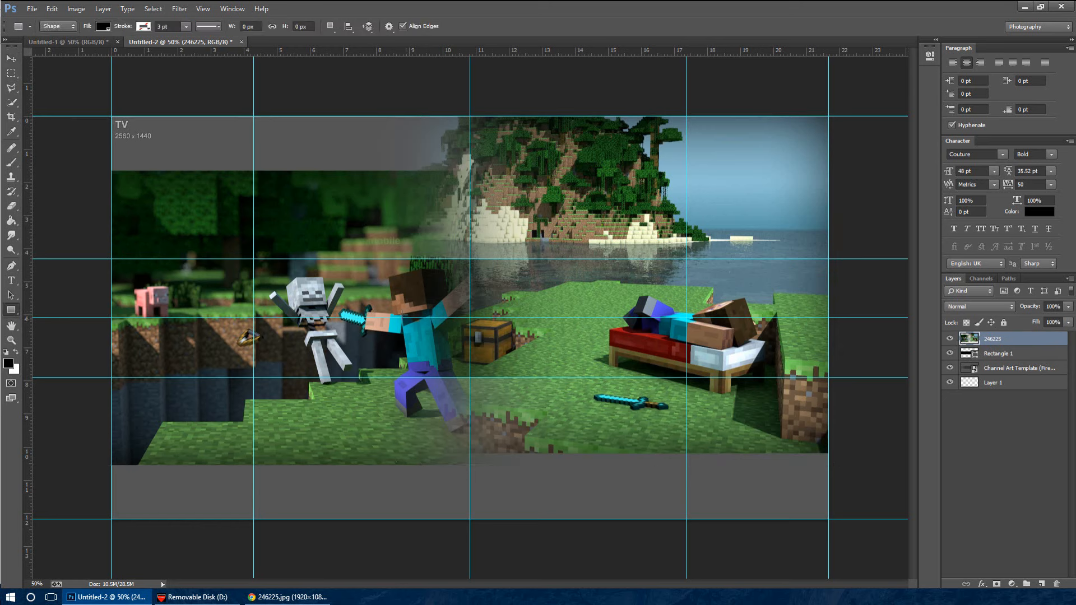
left_click_drag(114, 118, 829, 259)
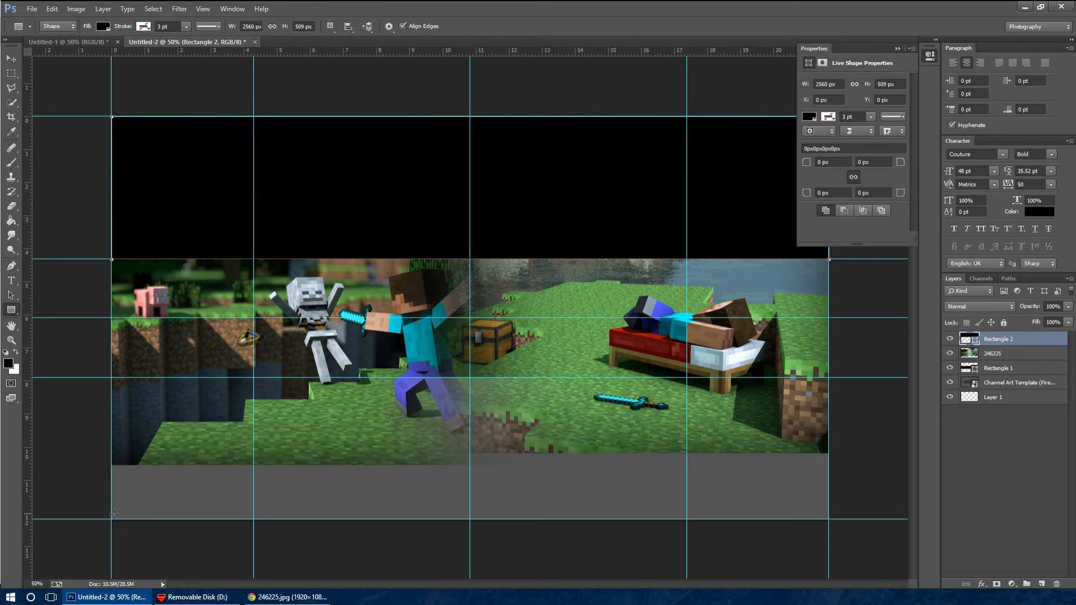
left_click_drag(111, 519, 829, 377)
left_click(11, 58)
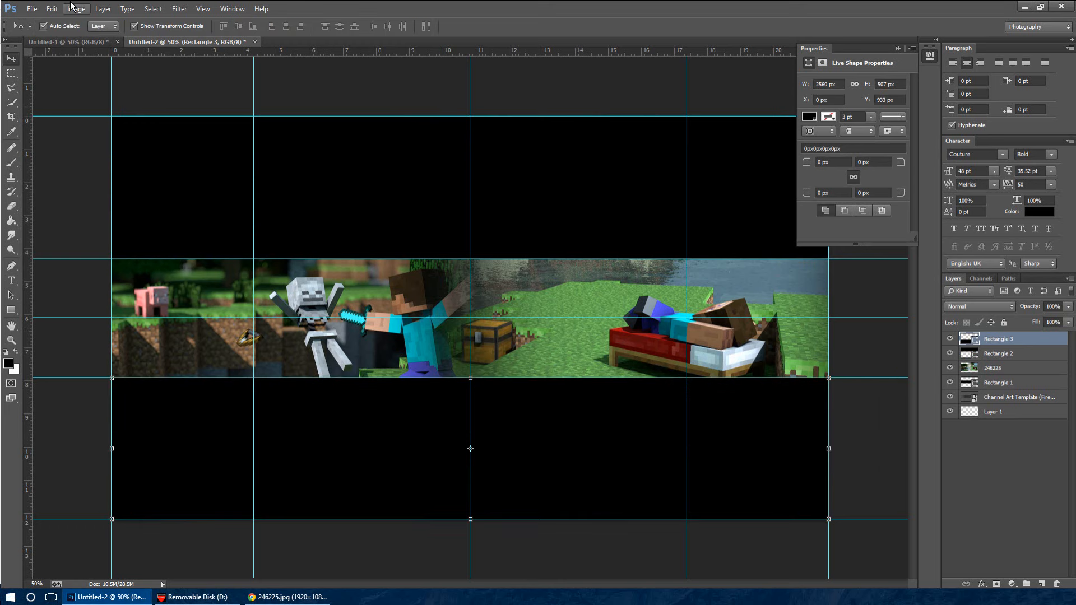
Place supercar-wallpapers-bugatti-2.jpg as an embedded image and scale it to about 48.43% so it covers the whole canvas
left_click(31, 8)
left_click(112, 200)
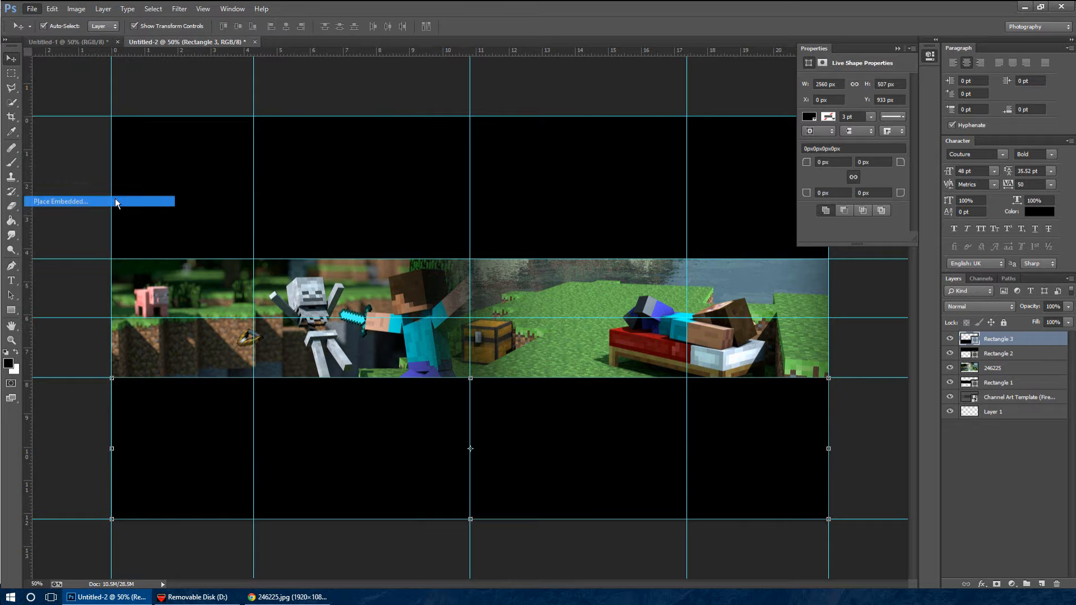
scroll(509, 265, "down", 3)
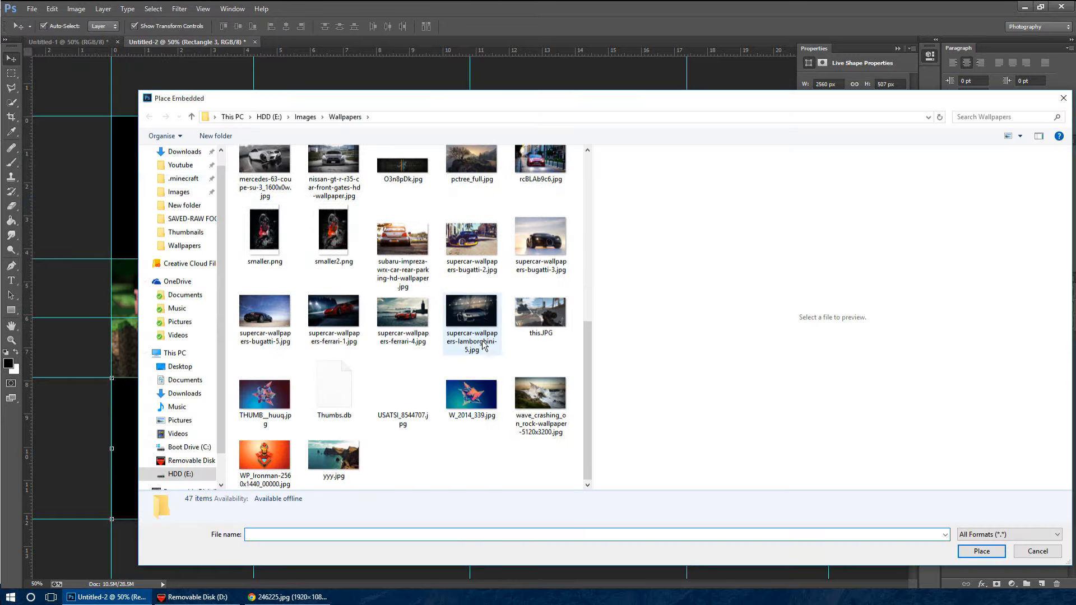
double_click(447, 233)
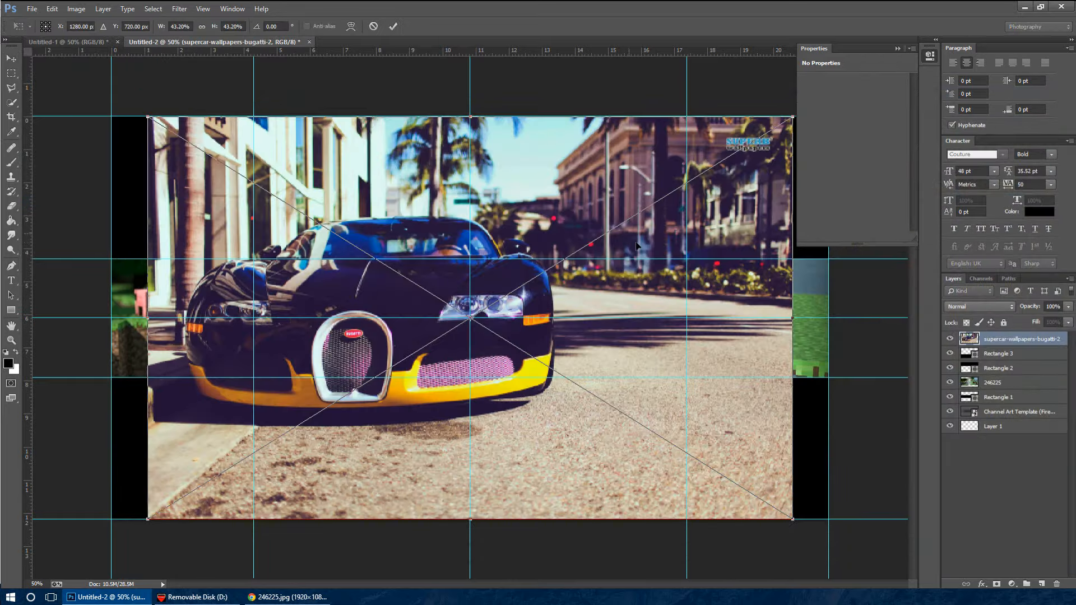
left_click(898, 49)
left_click_drag(794, 116, 830, 93)
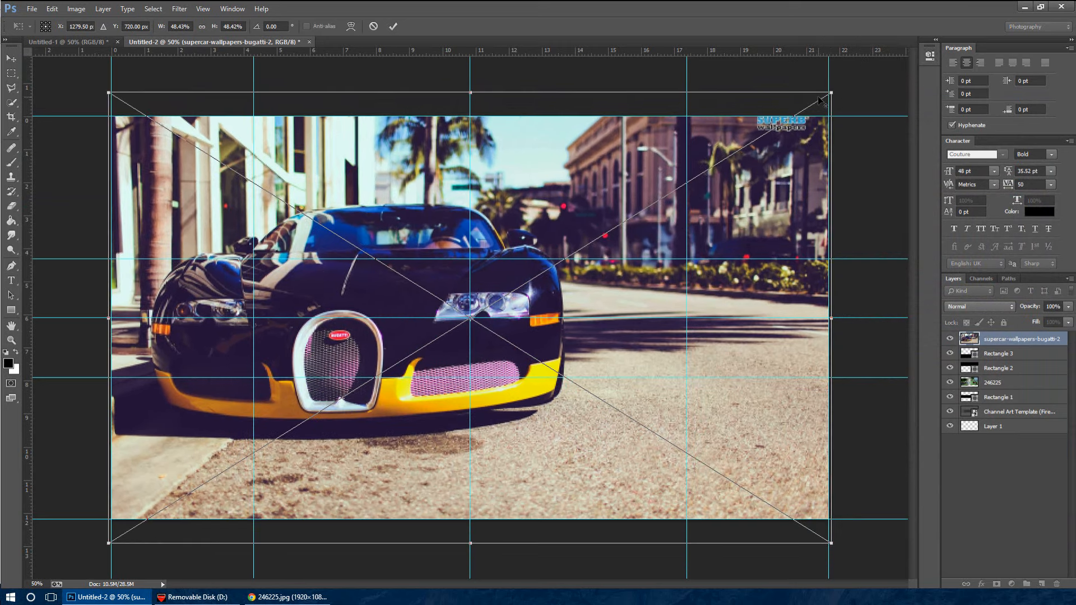
key("Return")
Select the full-width middle strip between the guides, rasterize the Bugatti image and erase it inside that selection
left_click(10, 73)
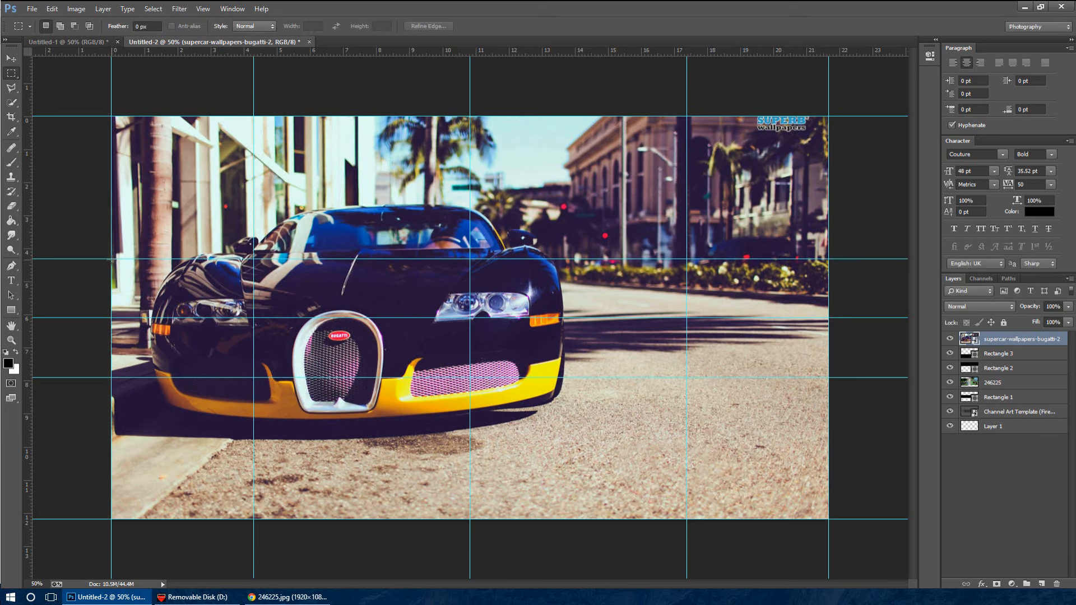
left_click_drag(111, 258, 829, 379)
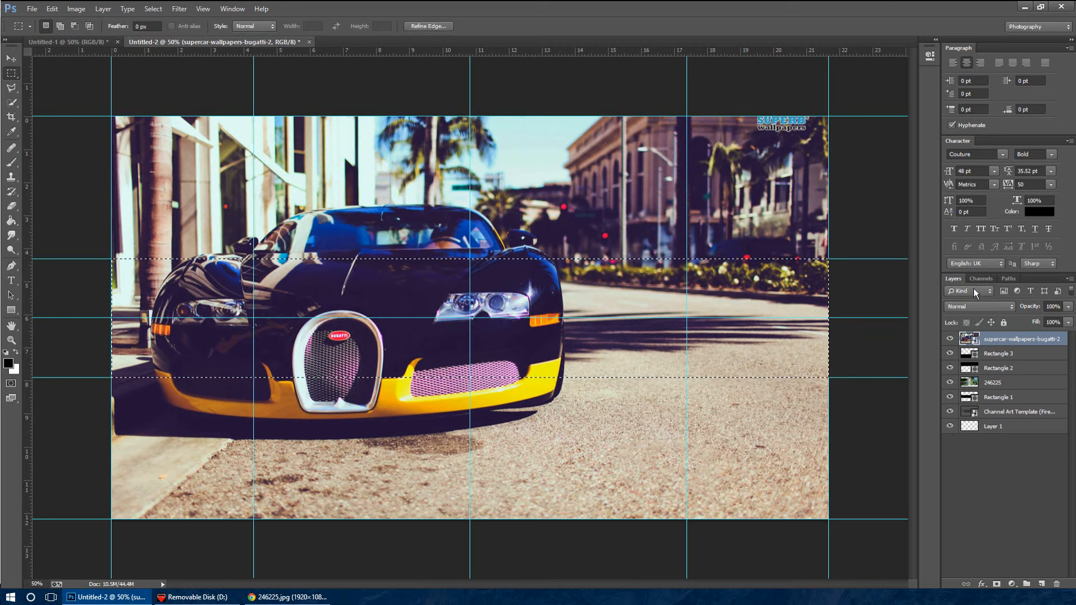
left_click(11, 206)
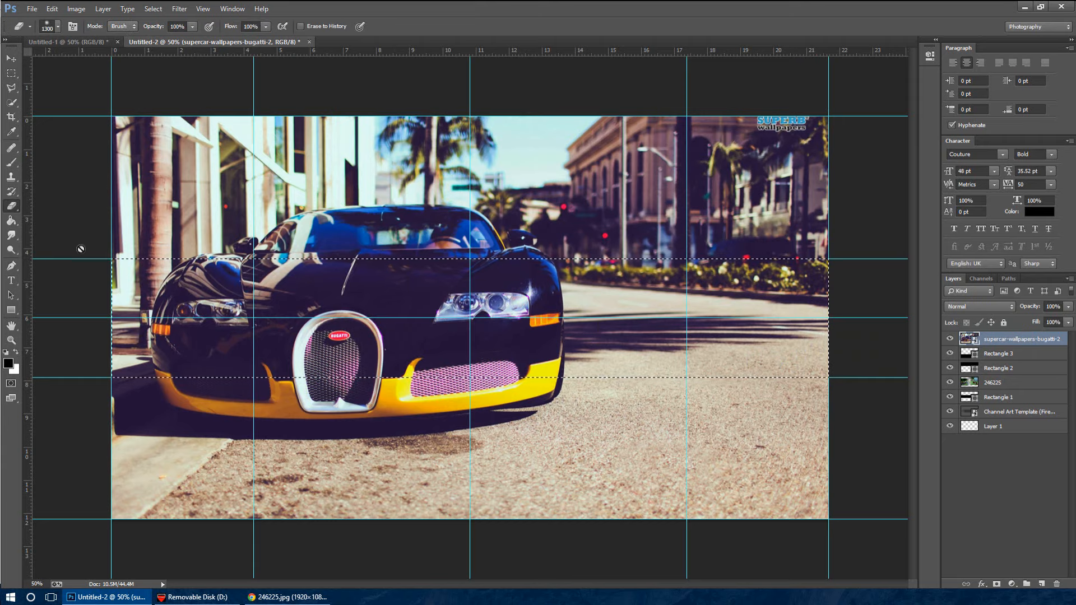
left_click(302, 318)
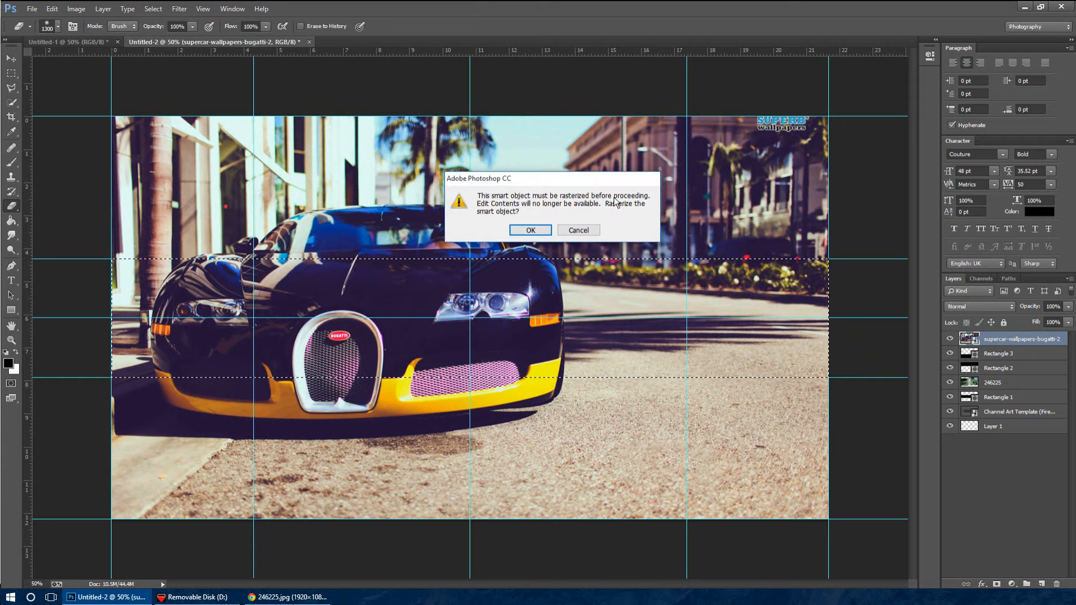
left_click(531, 231)
left_click_drag(477, 323, 32, 313)
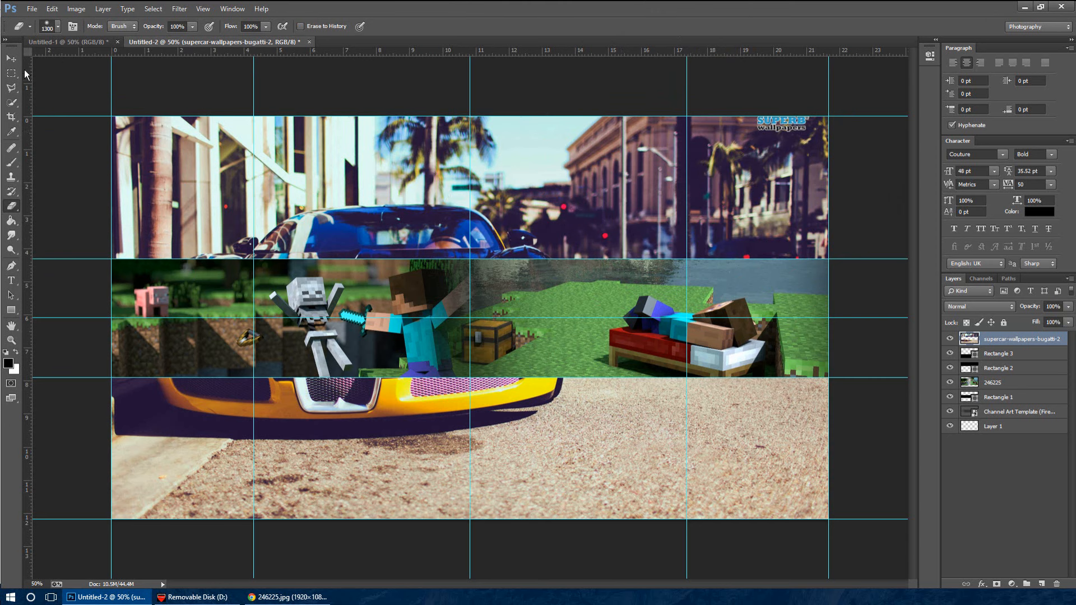
Convert the merged Minecraft layer 246225 to black and white with the Default preset
left_click(12, 58)
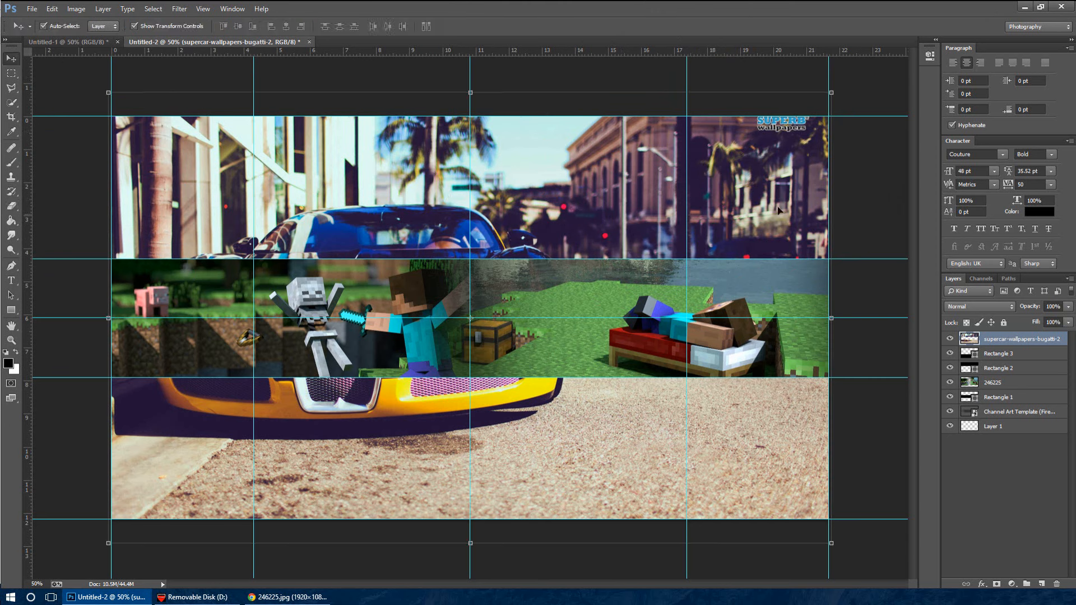
left_click(1035, 385)
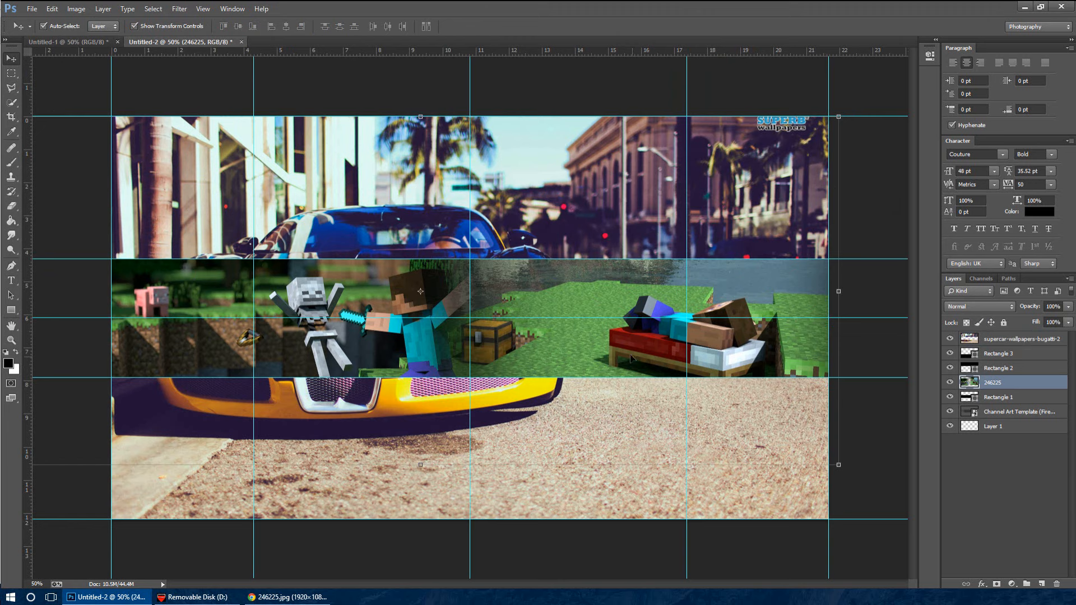
left_click(153, 8)
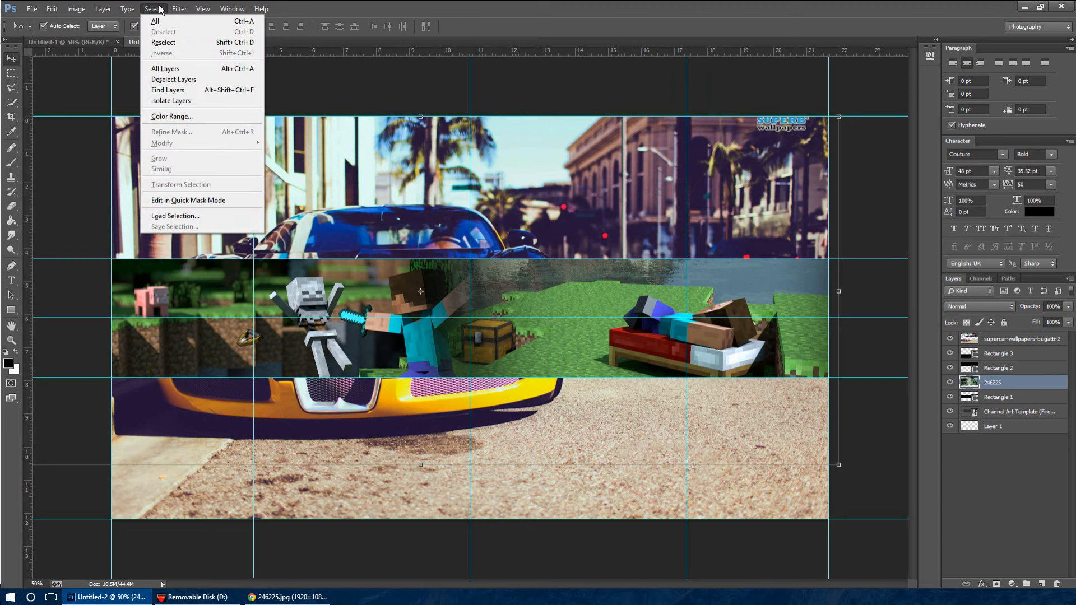
mouse_move(76, 8)
mouse_move(115, 39)
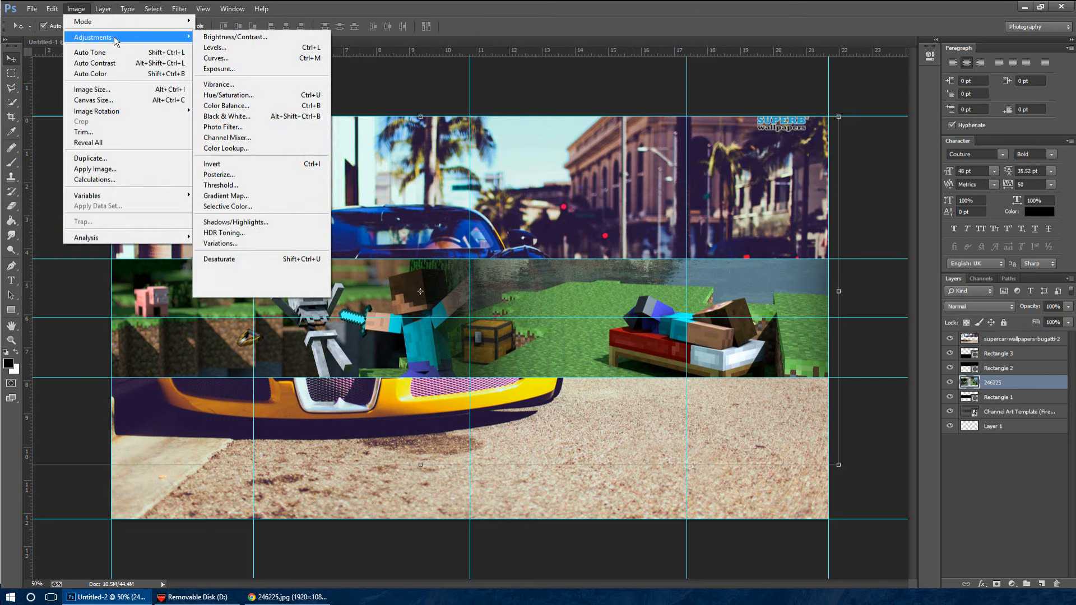
left_click(265, 115)
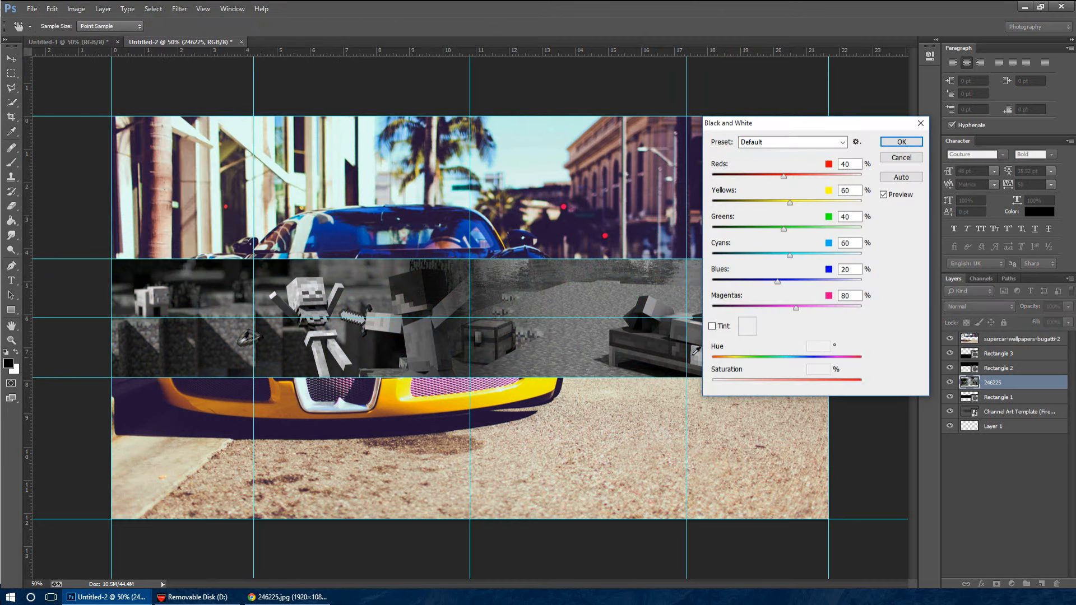
left_click(901, 142)
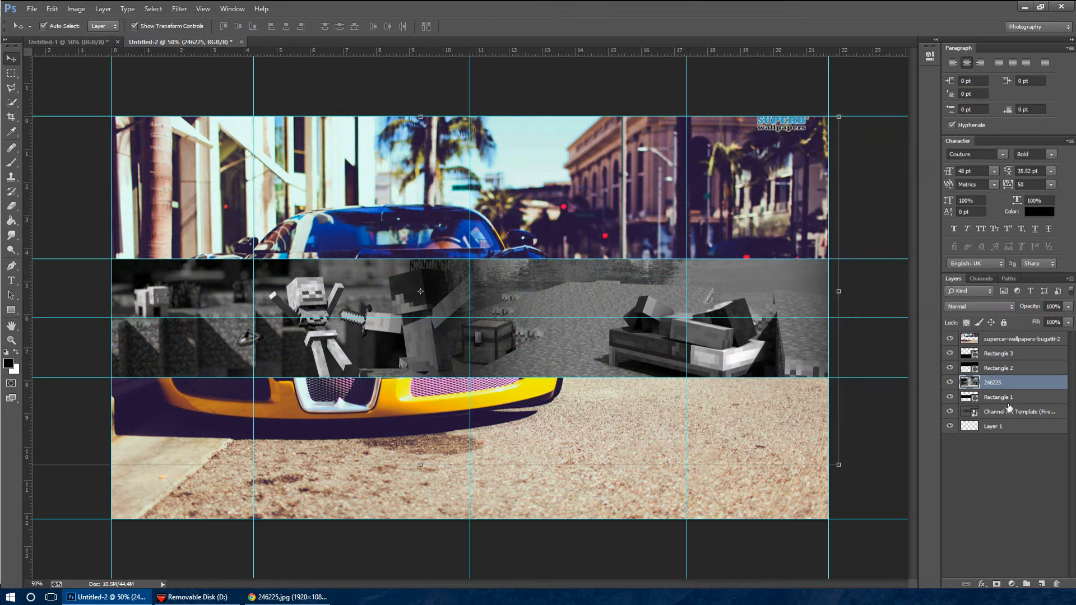
left_click(1000, 308)
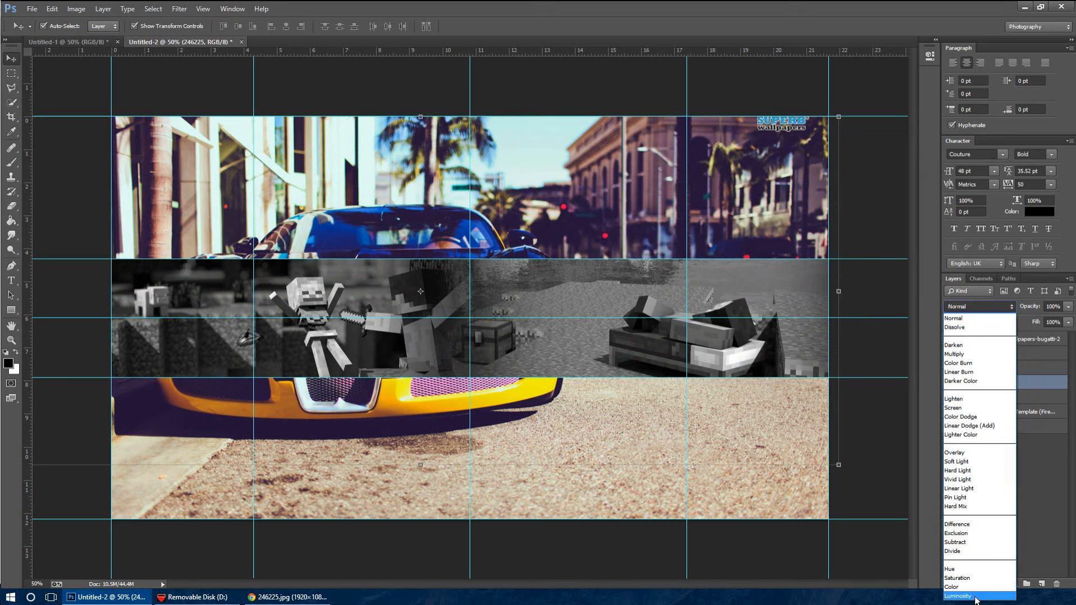
left_click(980, 583)
left_click(992, 312)
left_click(956, 318)
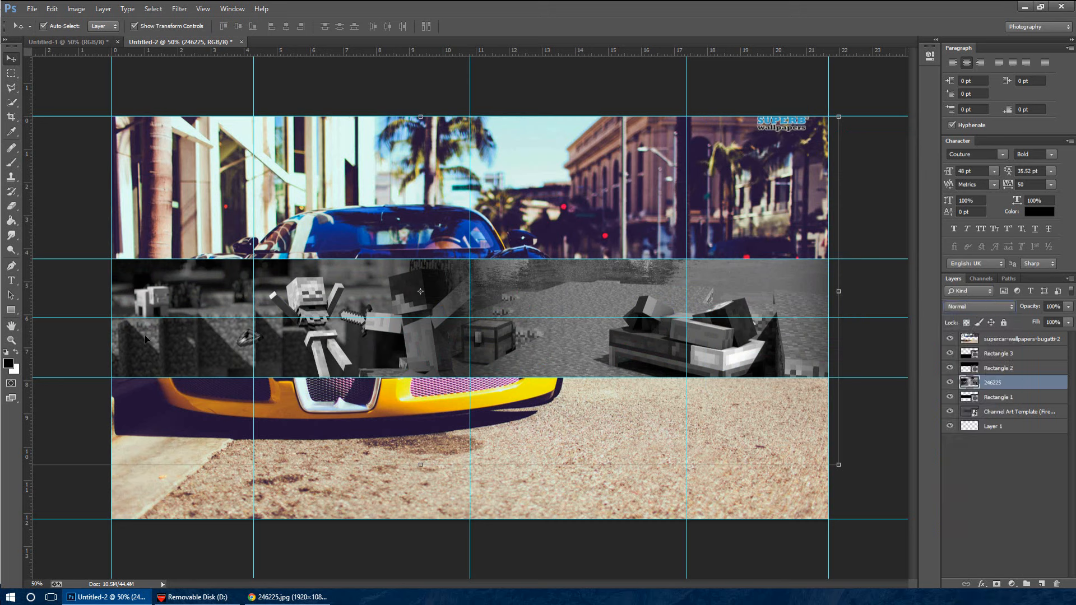
Draw a black 2560 × 424 px rectangle covering the full-width middle strip between the guides
left_click(11, 310)
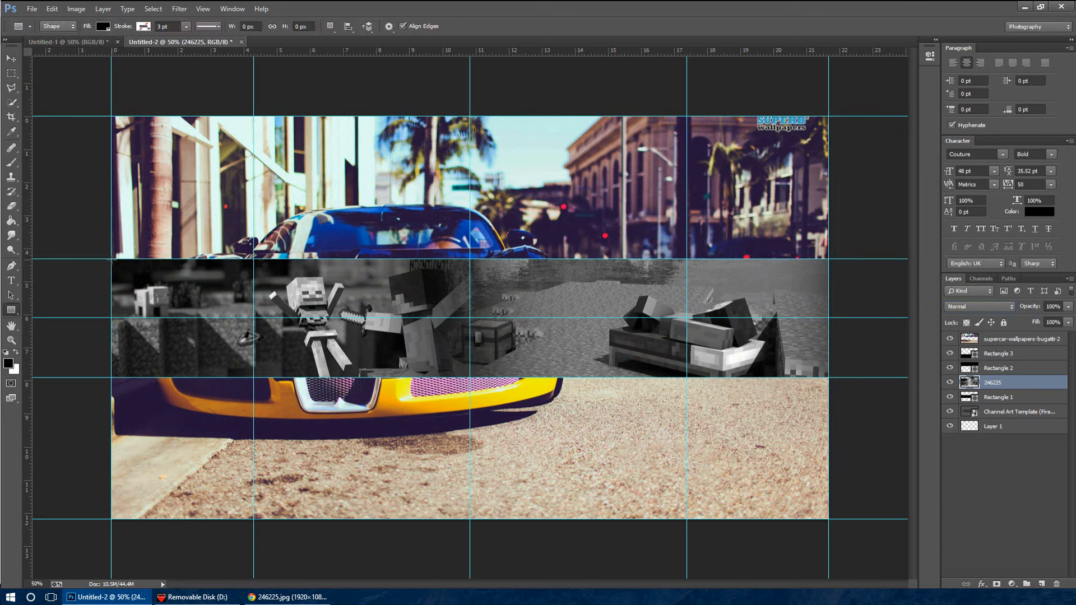
left_click_drag(112, 259, 830, 378)
Give the middle-strip rectangle a #1c1c1c Color Overlay and set its layer opacity to 75%
double_click(1033, 382)
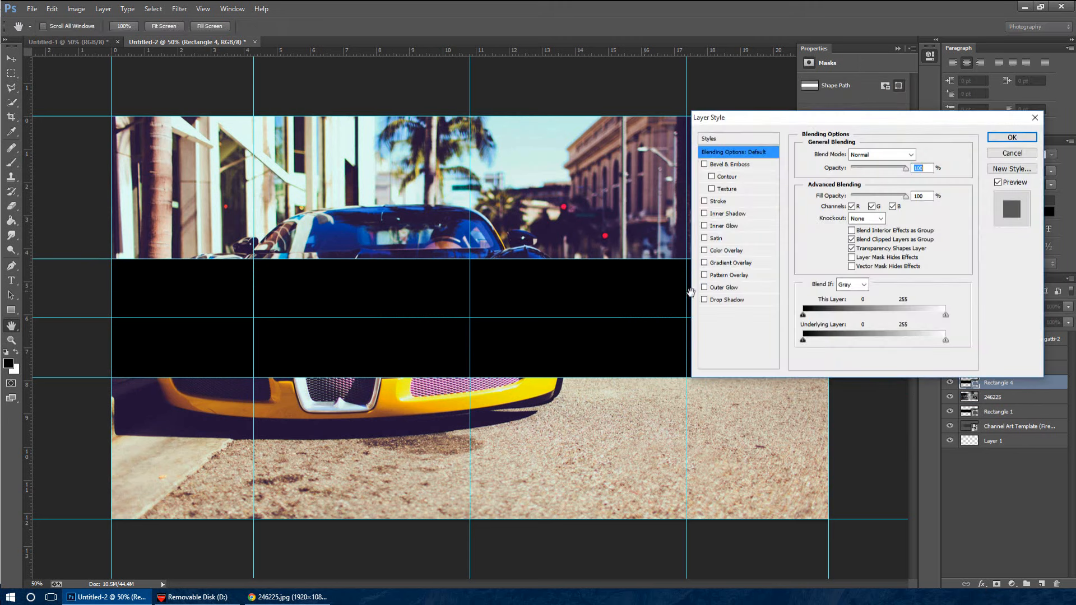
left_click(728, 251)
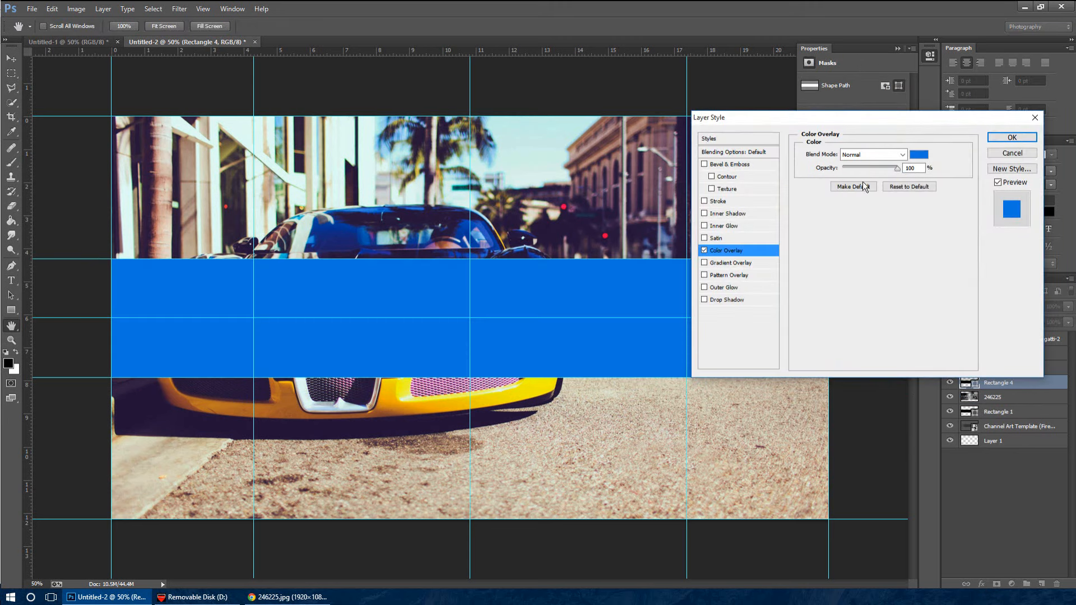
left_click(919, 154)
type("1c1c1c")
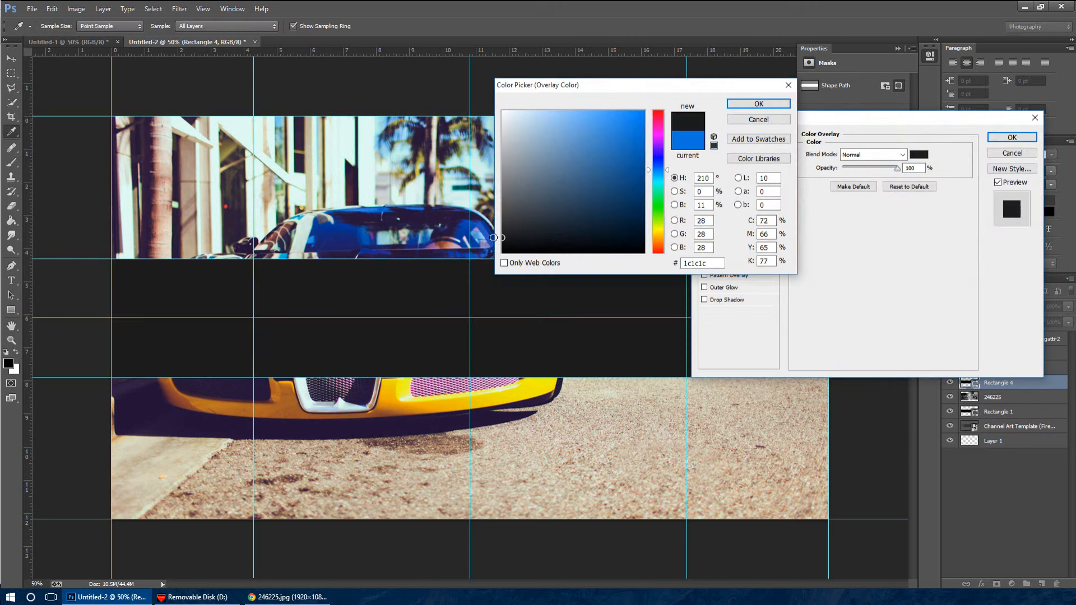
left_click(759, 104)
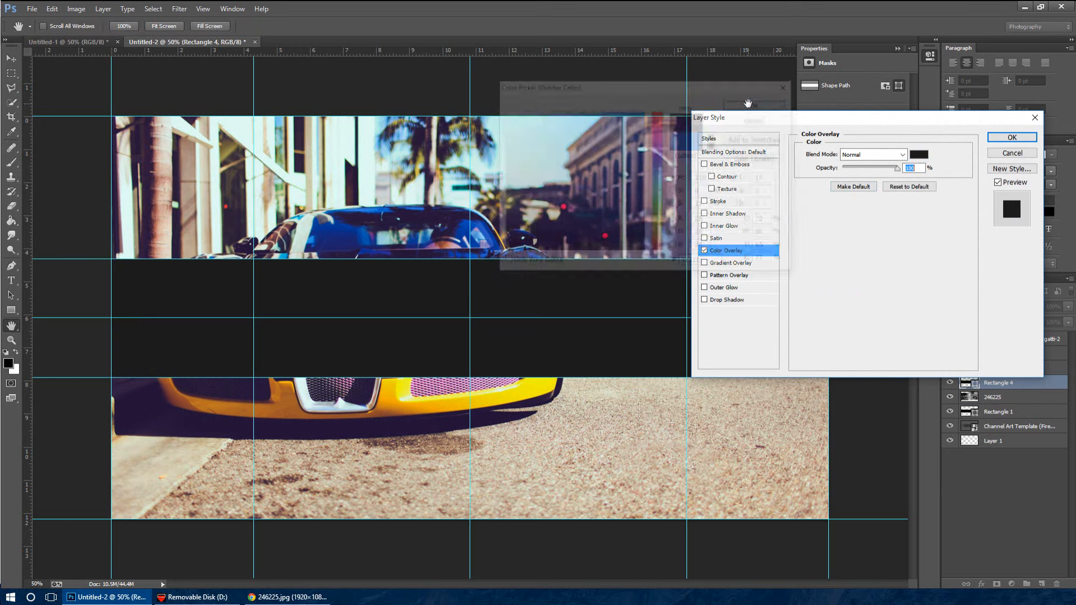
left_click(1012, 137)
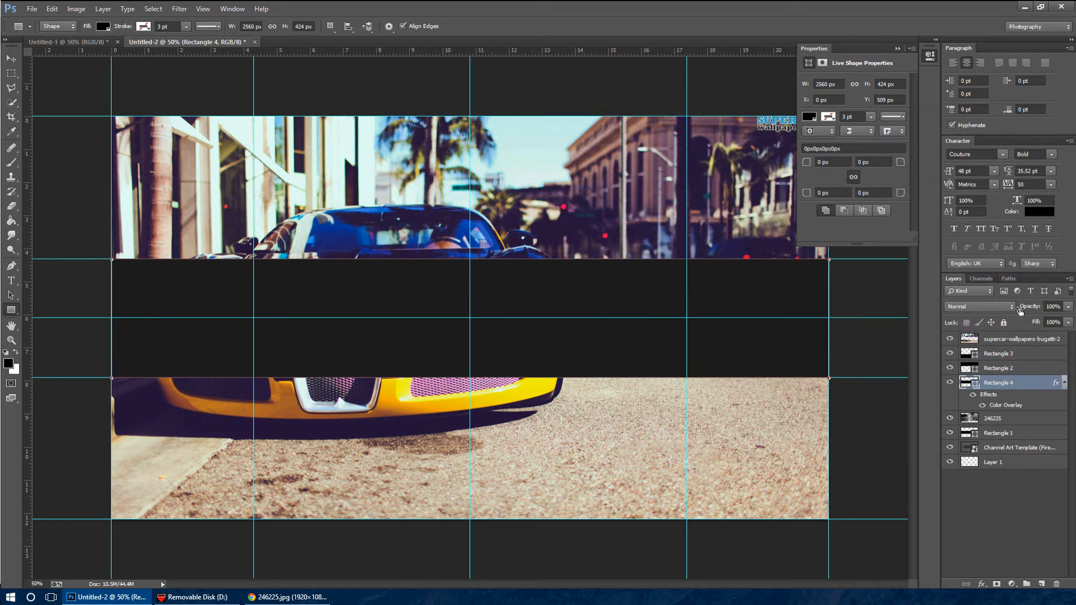
left_click_drag(1023, 303, 1020, 304)
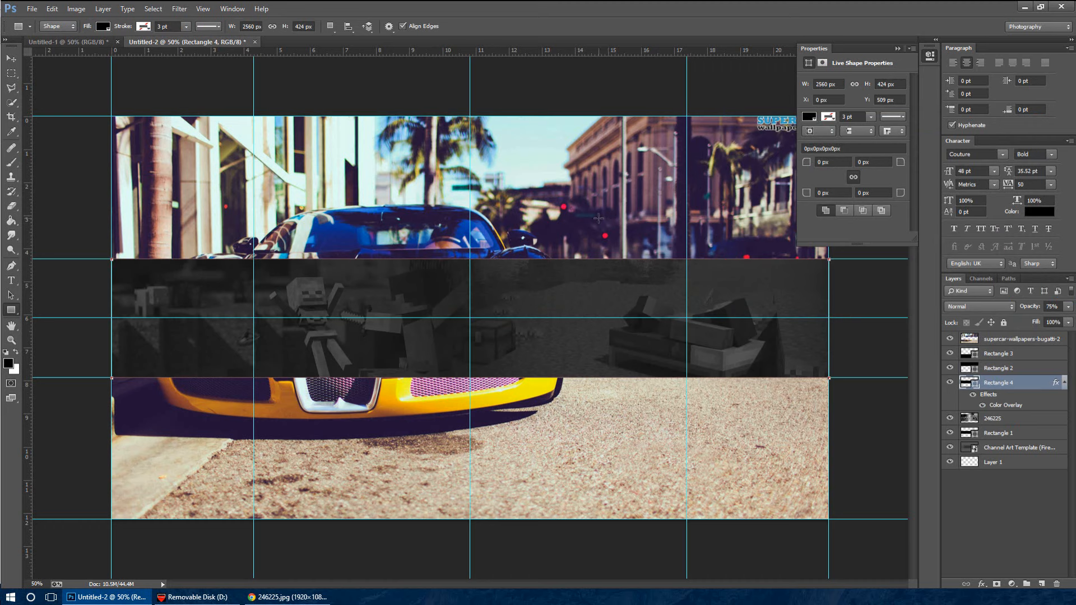
left_click(12, 59)
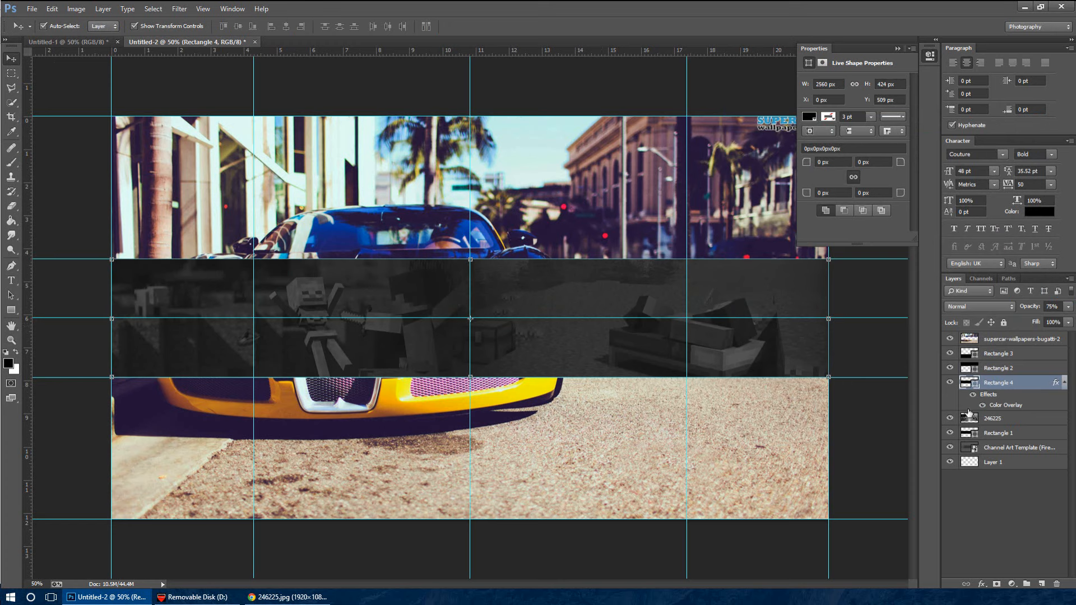
Lower the Bugatti layer's brightness to about -52 and set its layer opacity to 49%
left_click(1018, 339)
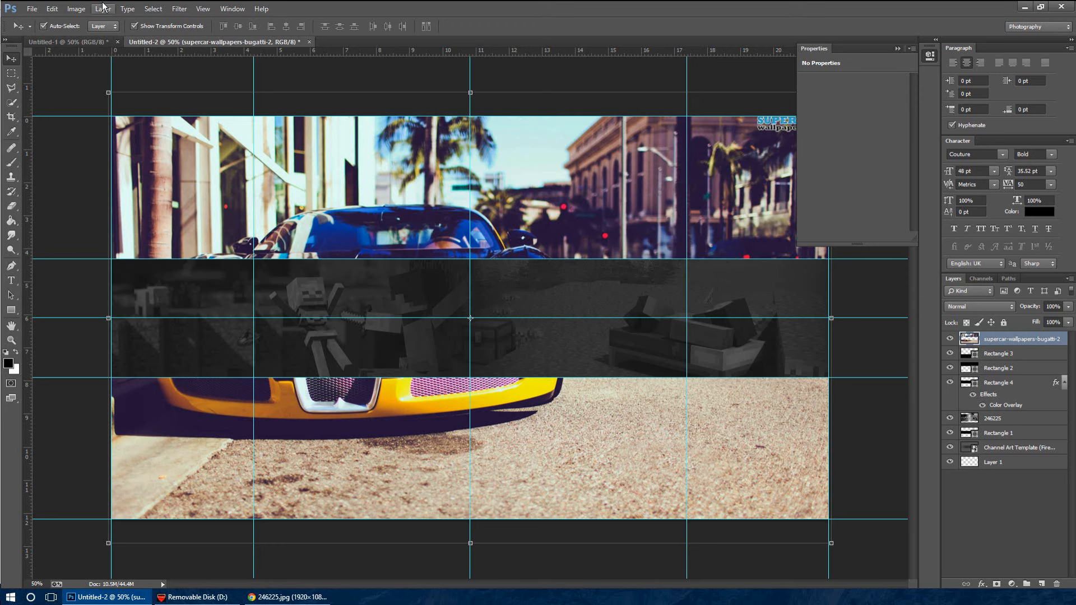
left_click(77, 8)
mouse_move(112, 37)
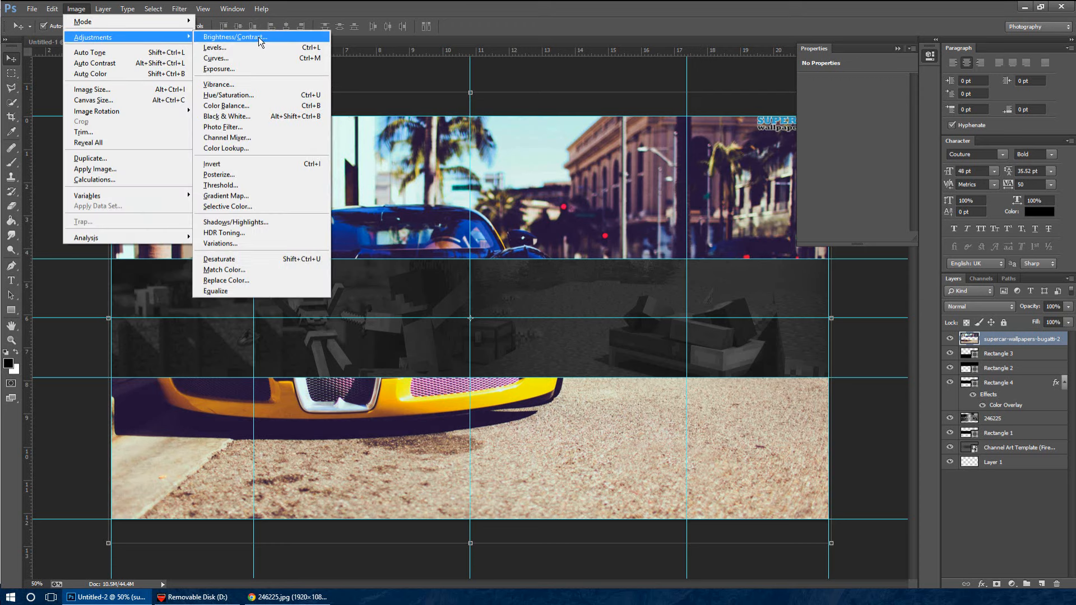
left_click(258, 38)
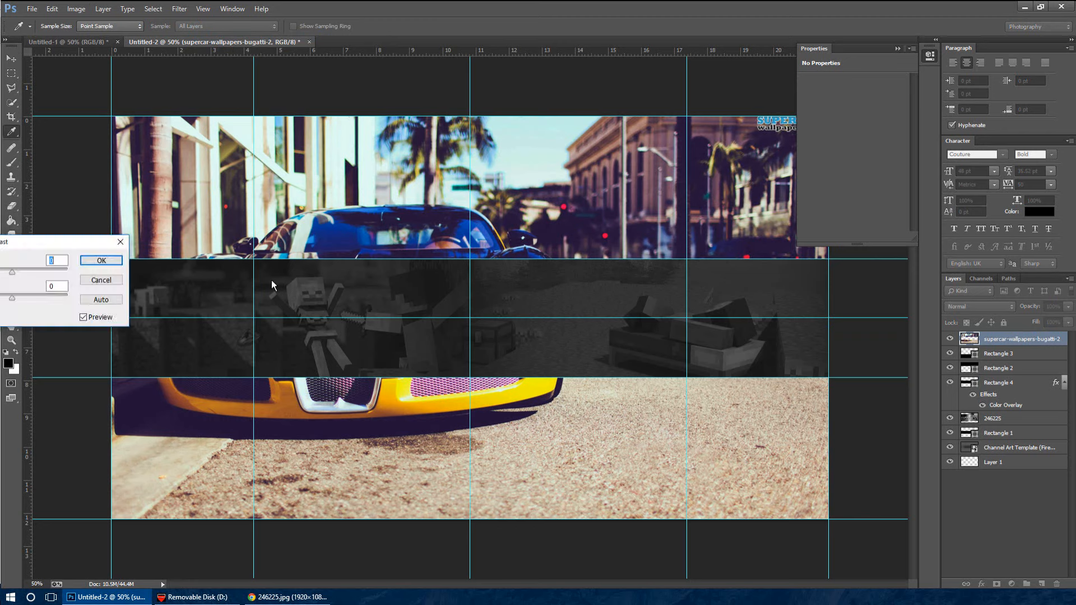
mouse_move(618, 147)
left_mouse_down()
mouse_move(554, 143)
mouse_move(607, 147)
mouse_move(597, 149)
left_mouse_up()
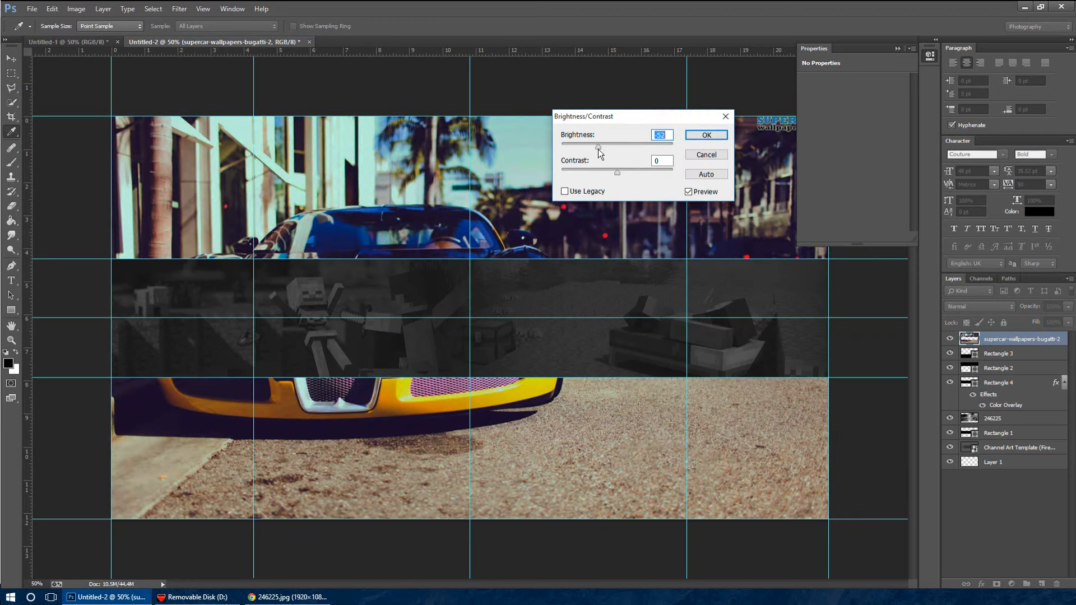
left_click(705, 135)
key("v")
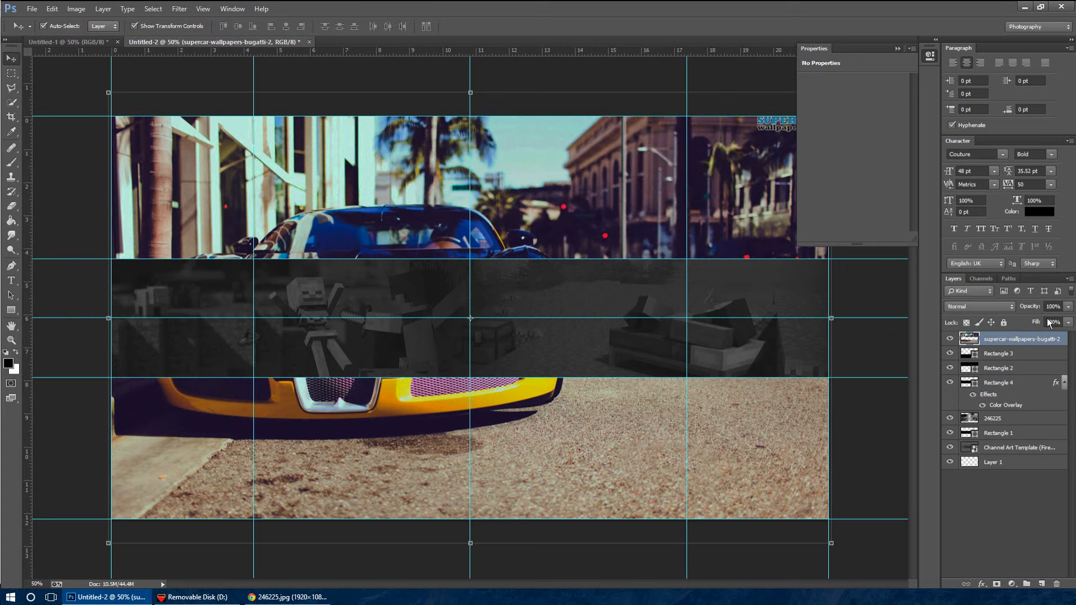
left_click_drag(1030, 305, 1001, 307)
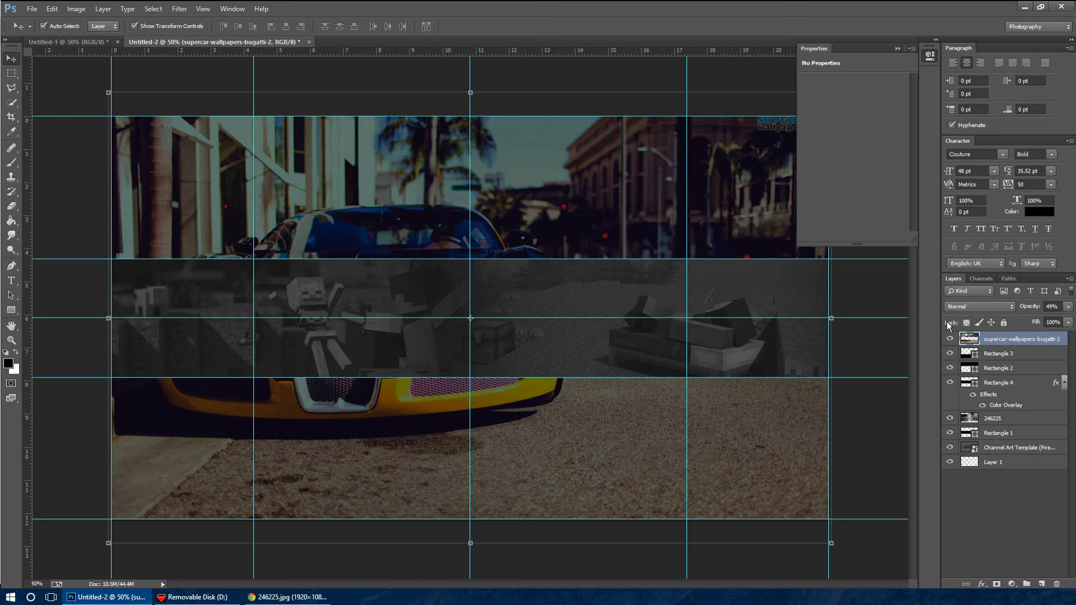
Try moving the Bugatti layer beneath layer 246225, and return it to the top of the layer stack
left_click_drag(1064, 436, 1042, 415)
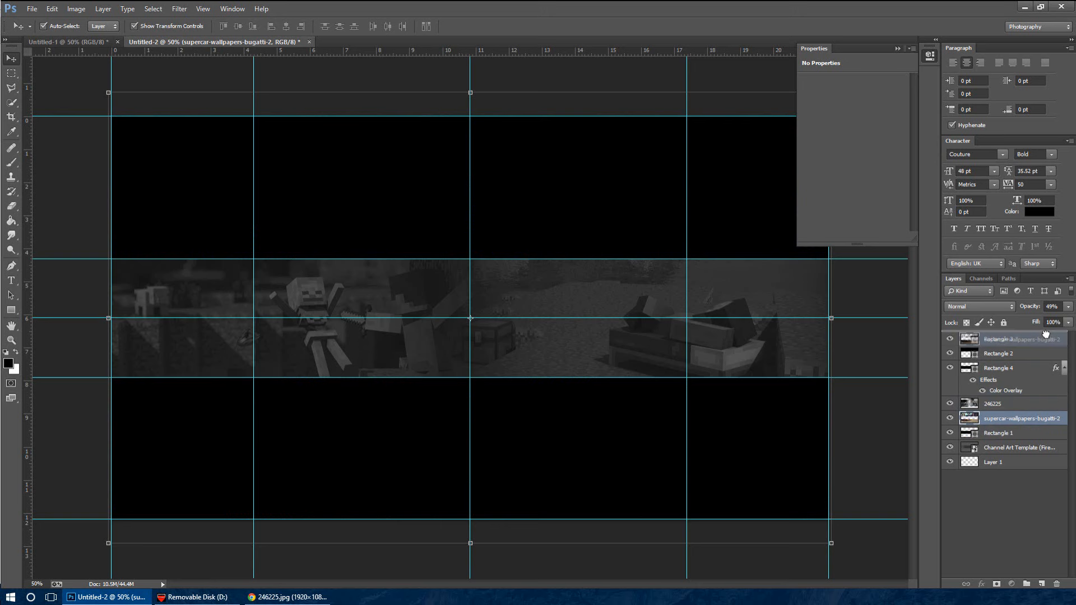
left_click_drag(1047, 338, 1047, 336)
left_click(982, 355)
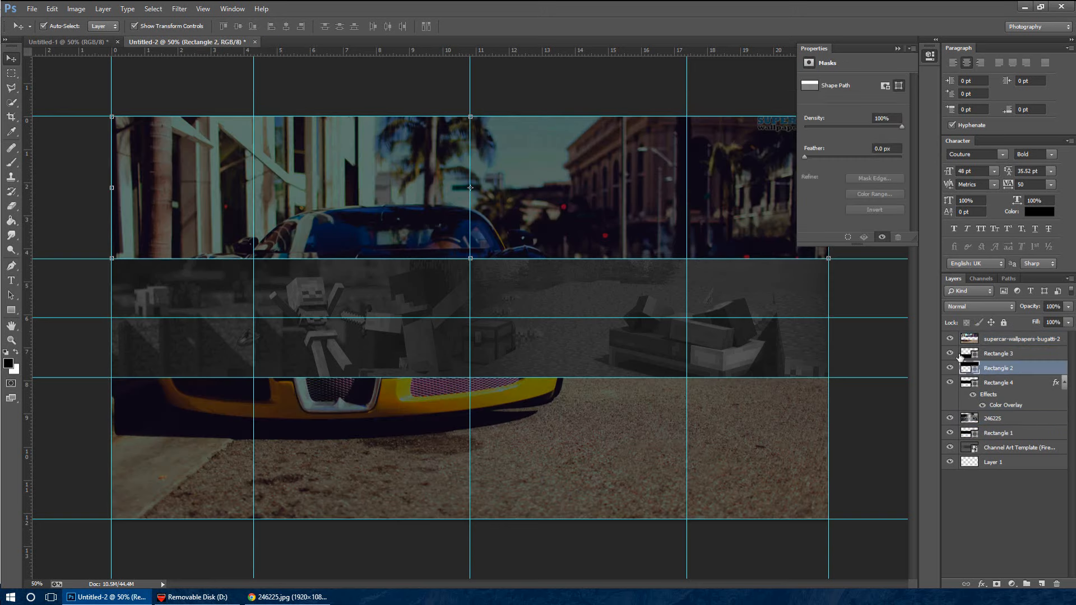
left_click(1038, 369, "ctrl")
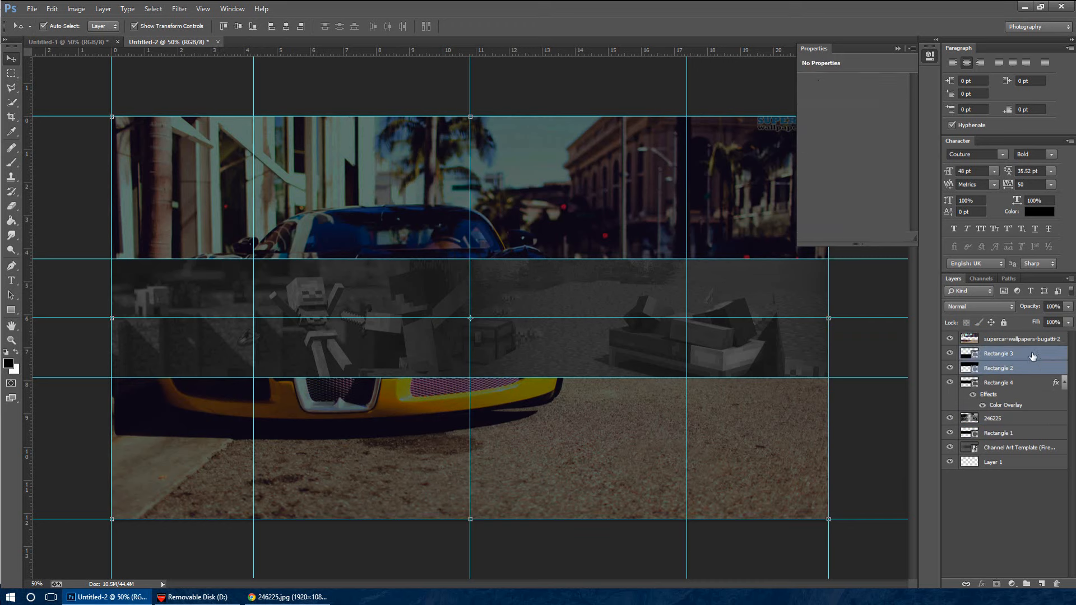
double_click(1034, 340)
left_click(1032, 355)
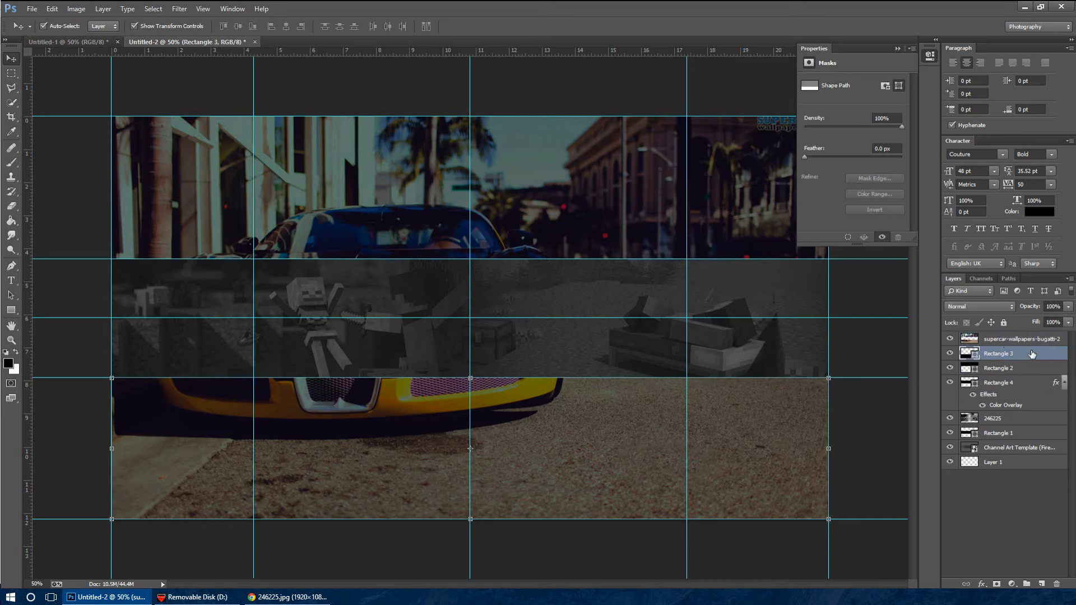
left_click(1013, 370)
left_click(1019, 354)
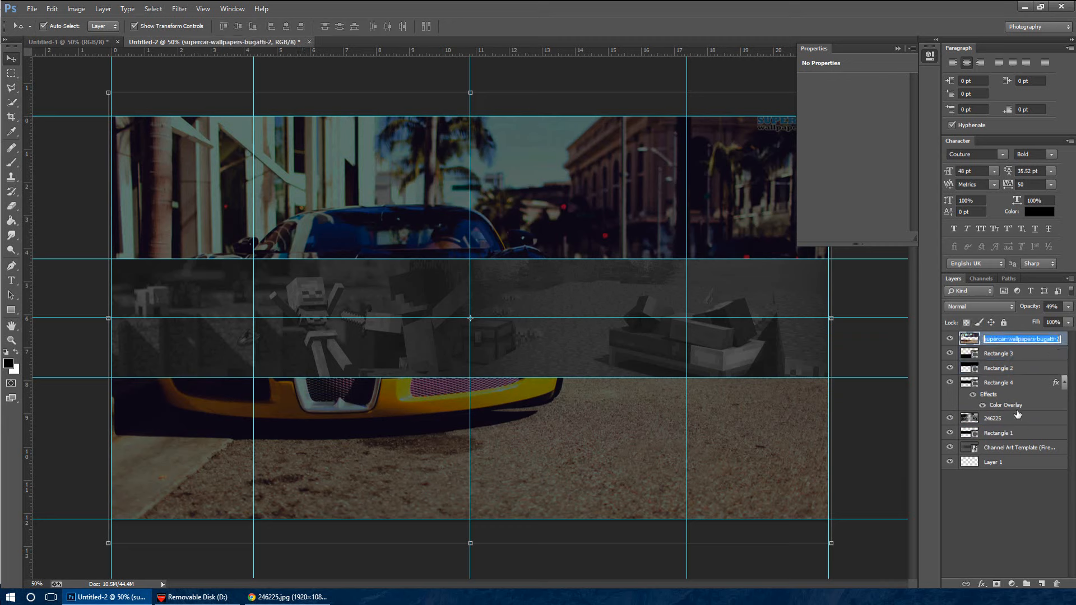
Merge the Bugatti layer with Rectangle 3 and Rectangle 2, and check the merged layer by toggling its visibility
left_click(1022, 370, "ctrl")
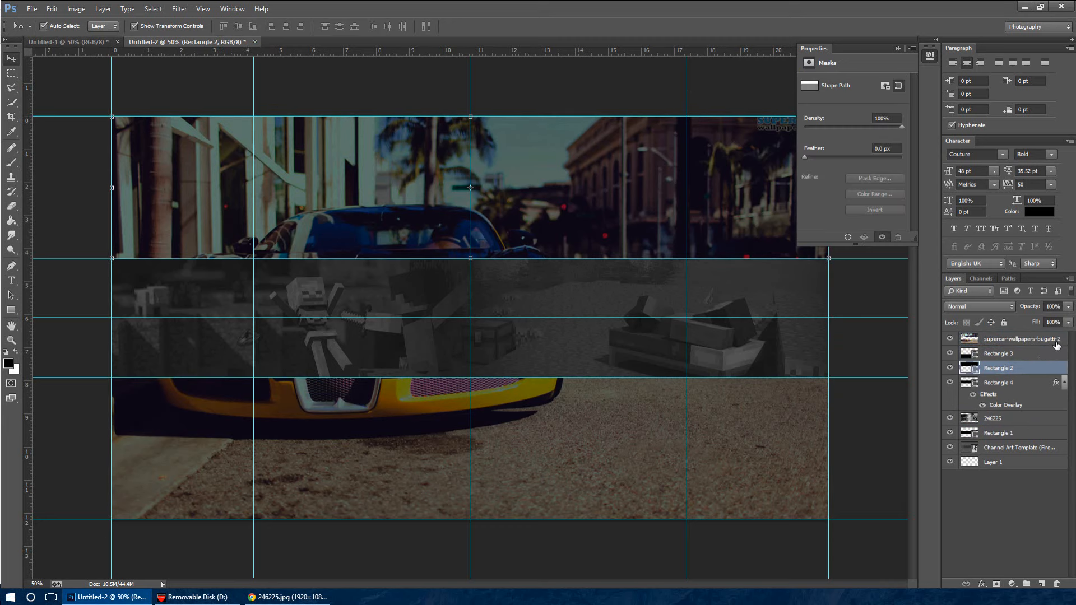
left_click(1036, 340, "ctrl")
left_click_drag(1036, 340, 1027, 427)
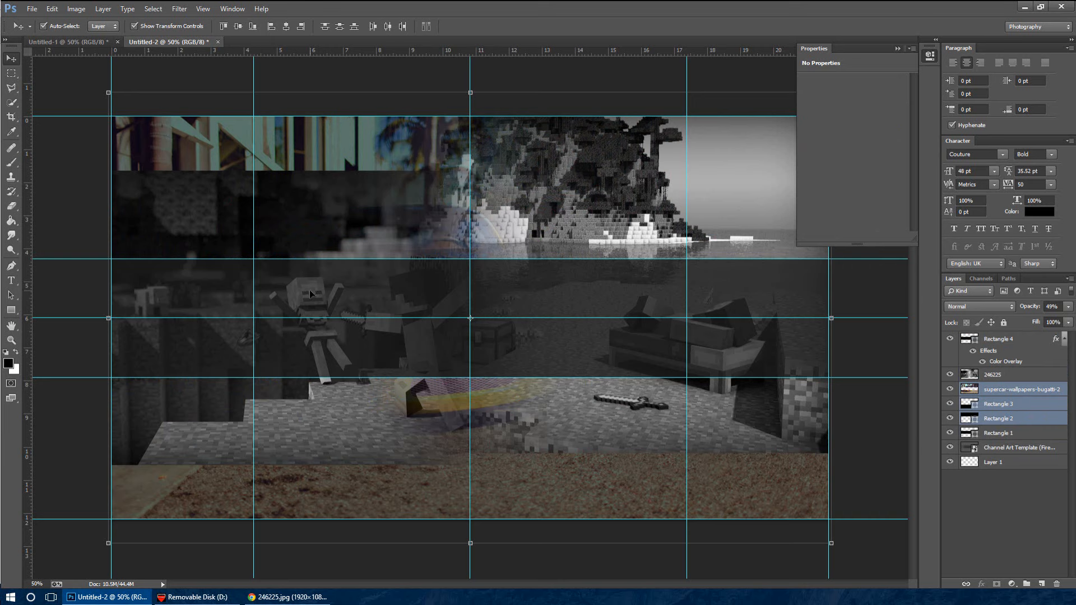
left_click_drag(1037, 403, 1036, 334)
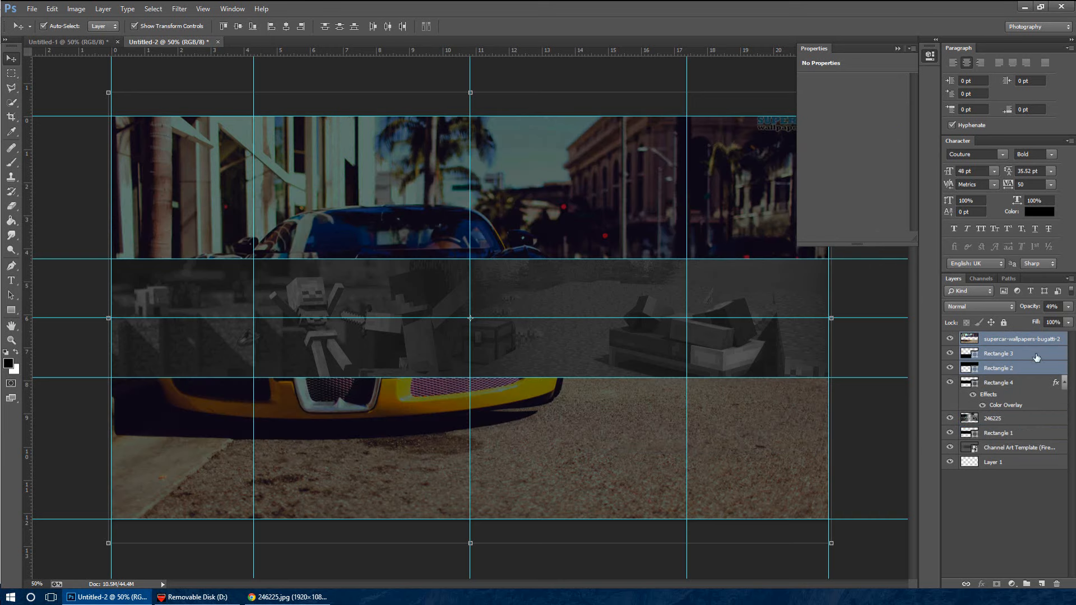
key("ctrl+e")
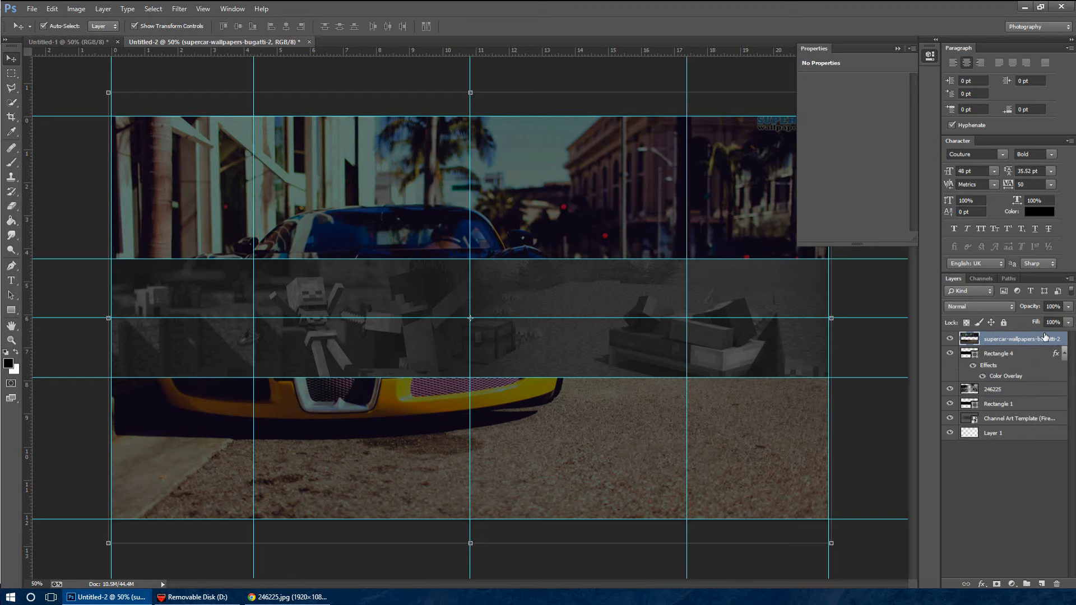
left_click(949, 340)
left_click(949, 339)
left_click(950, 340)
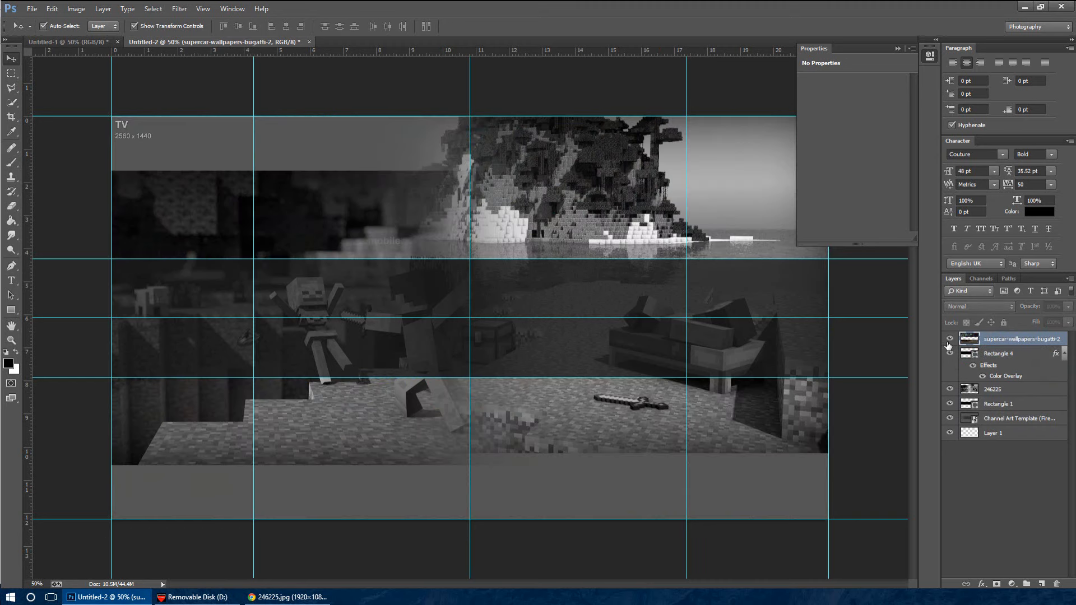
left_click(949, 339)
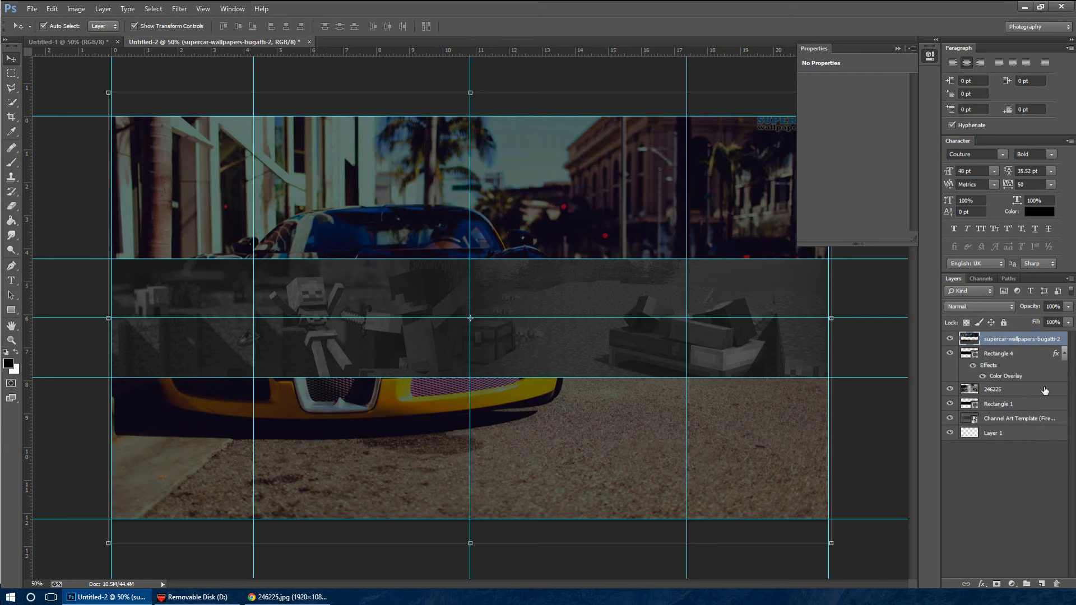
Add a new empty layer directly above Rectangle 4
left_click(1027, 355)
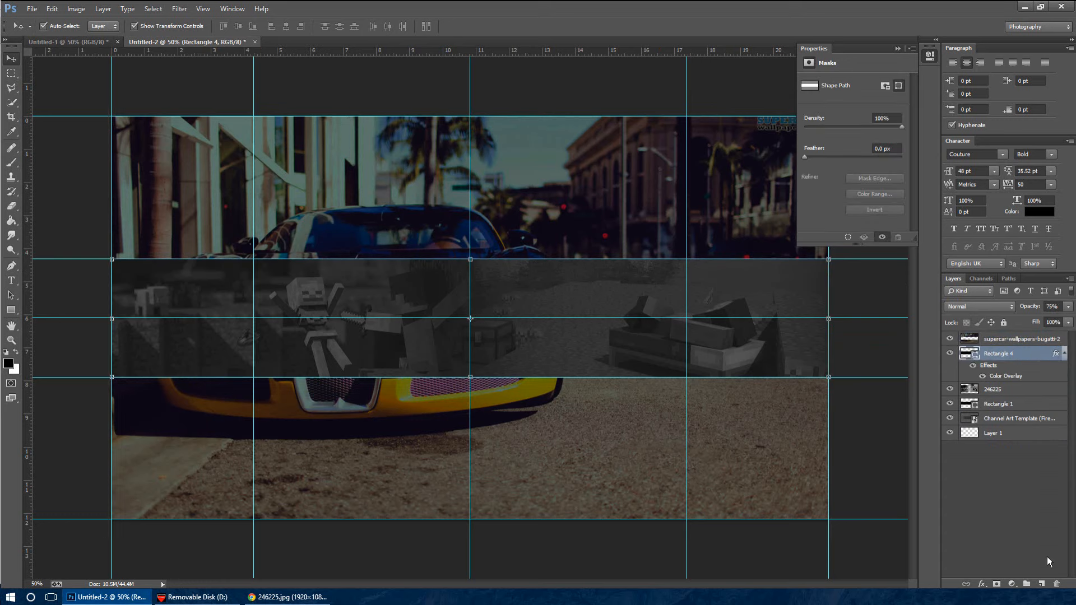
left_click(950, 354)
left_click(950, 353)
left_click(1042, 584)
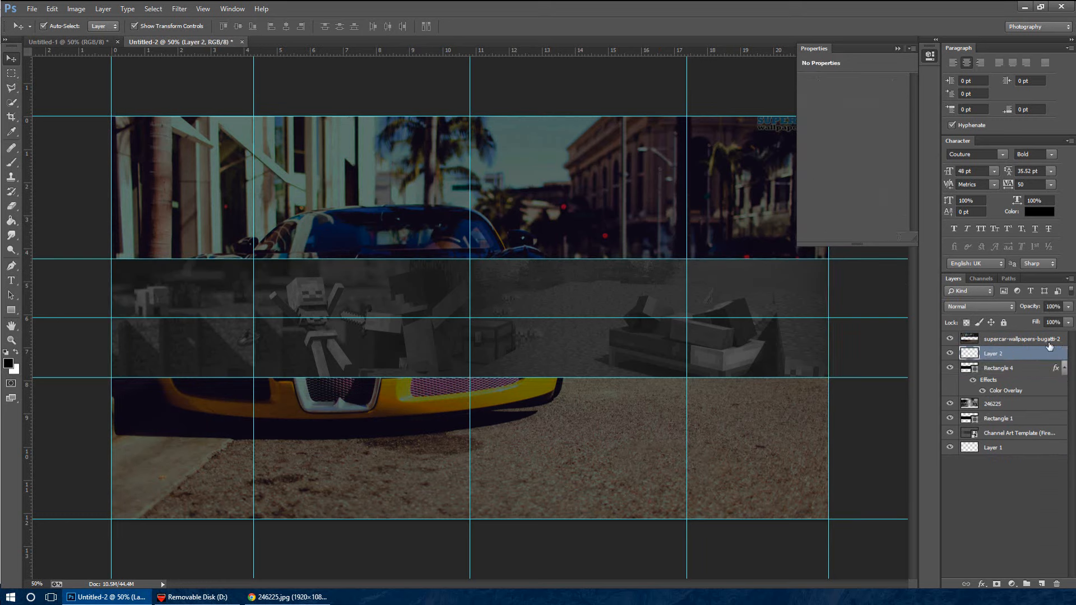
Add the text "Your" in Couture Bold at 48 pt, centred on the vertical centre guide in the Minecraft strip
left_click(11, 280)
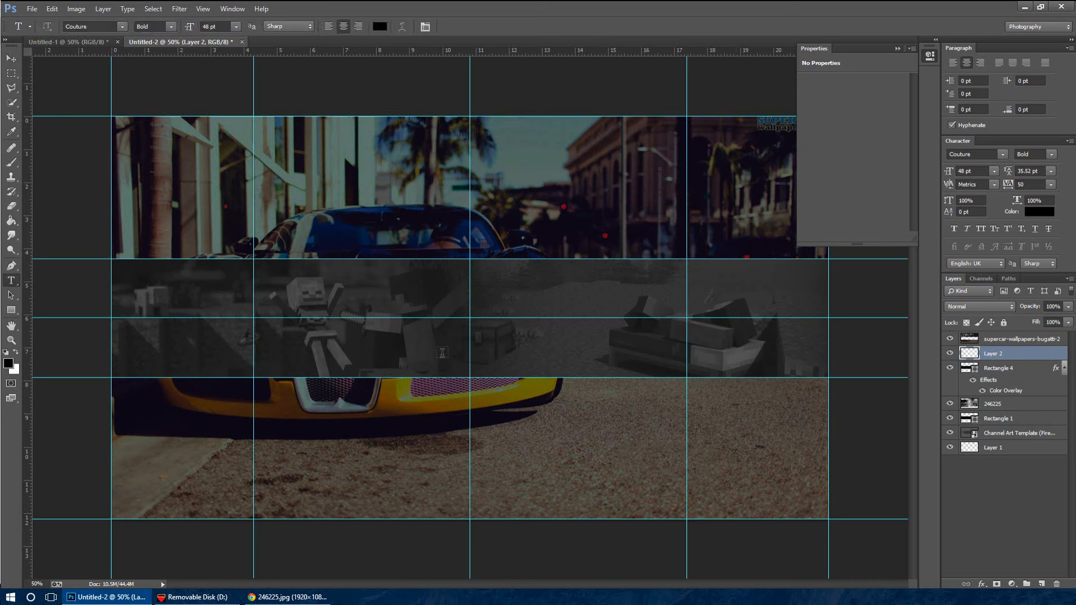
left_click(470, 319)
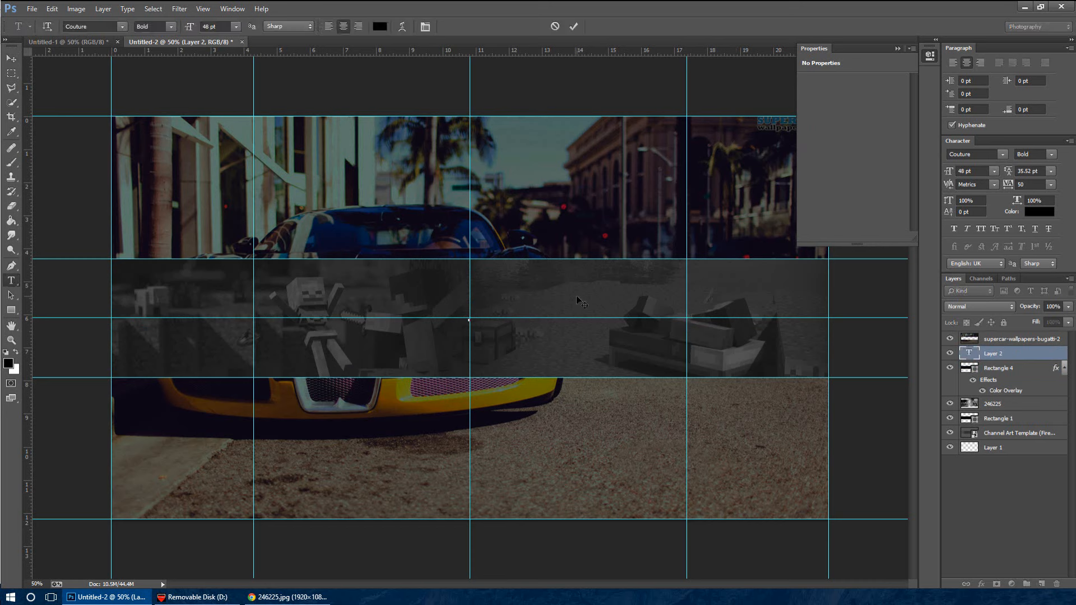
left_click(122, 27)
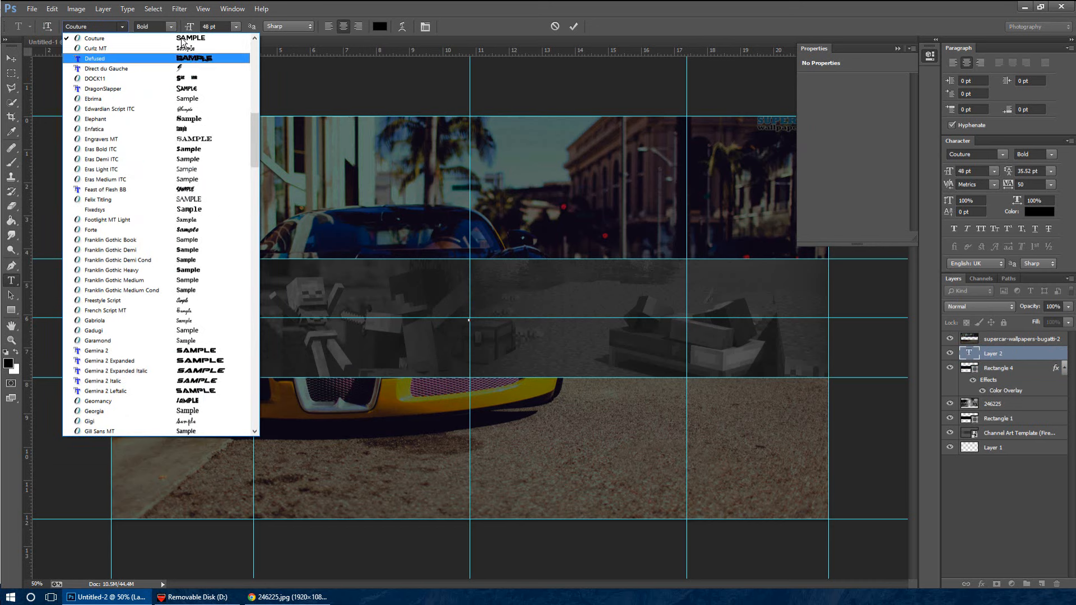
left_click(132, 36)
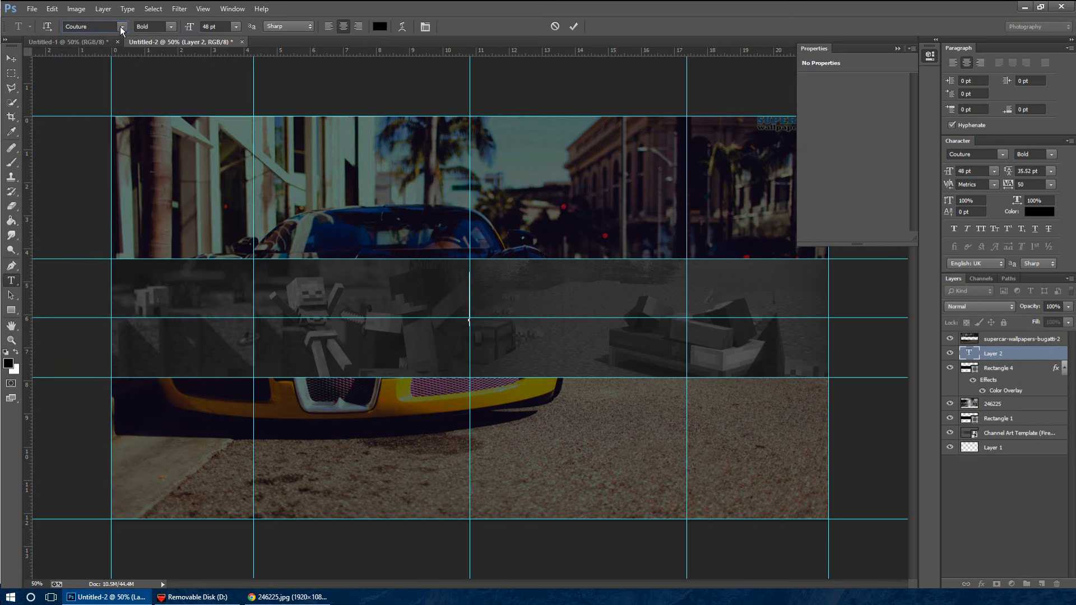
left_click(122, 27)
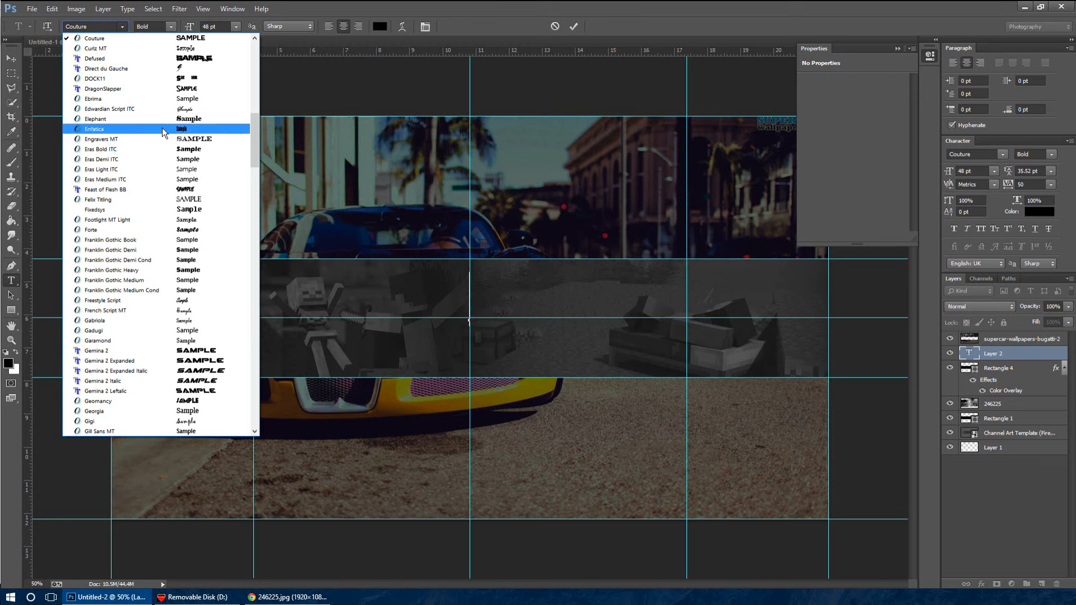
left_click(155, 40)
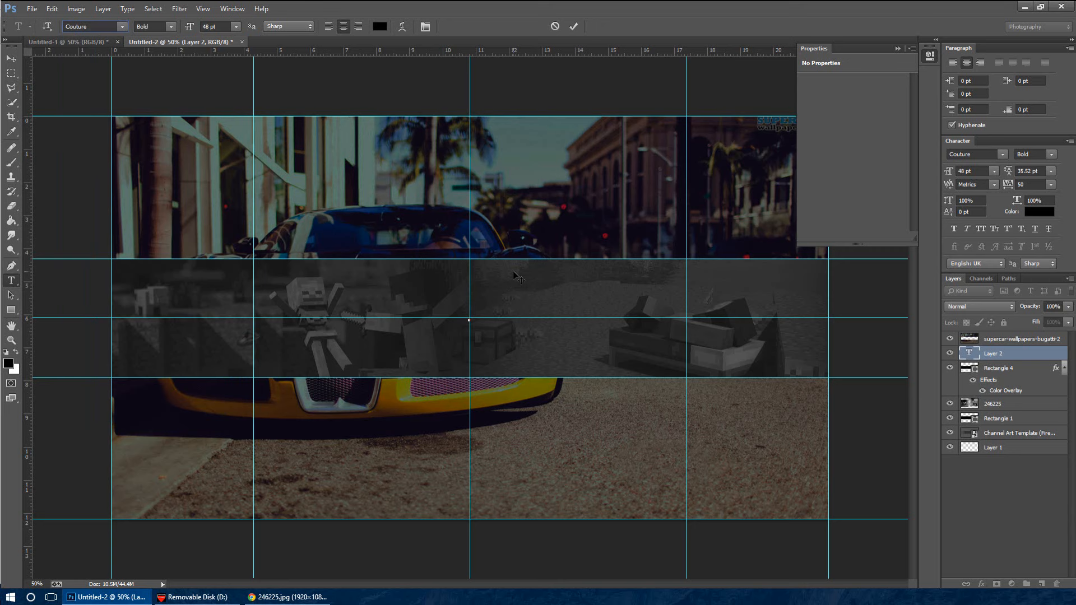
type("YOURNAME")
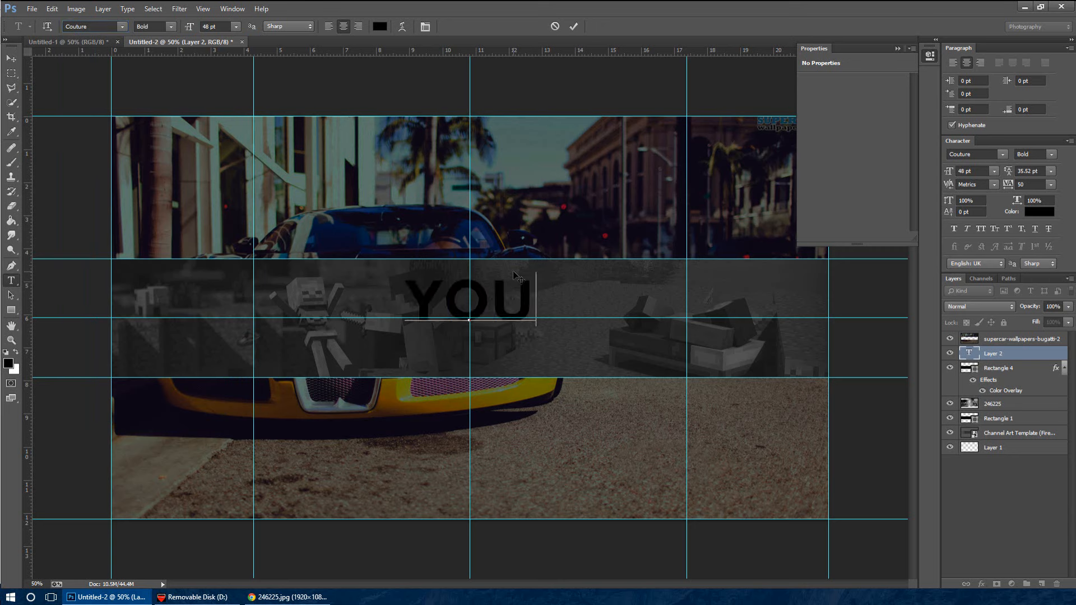
key("BackSpace")
key("BackSpace")
key("BackSpace")
key("BackSpace")
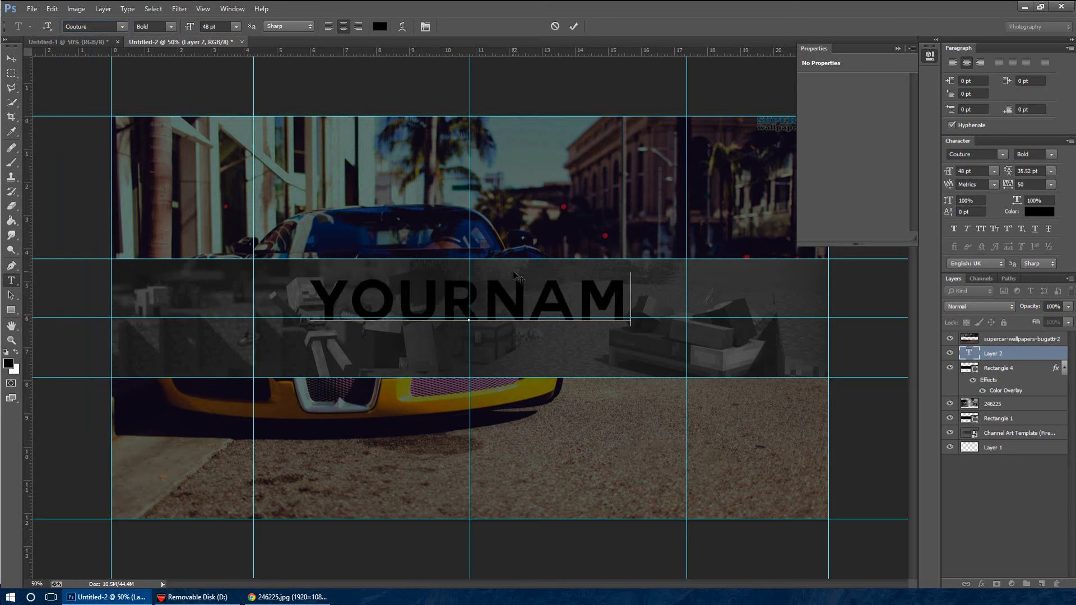
left_click(15, 295)
Add the word "name" as a separate text layer over the left part of the Minecraft strip
left_click(13, 281)
left_click(314, 350)
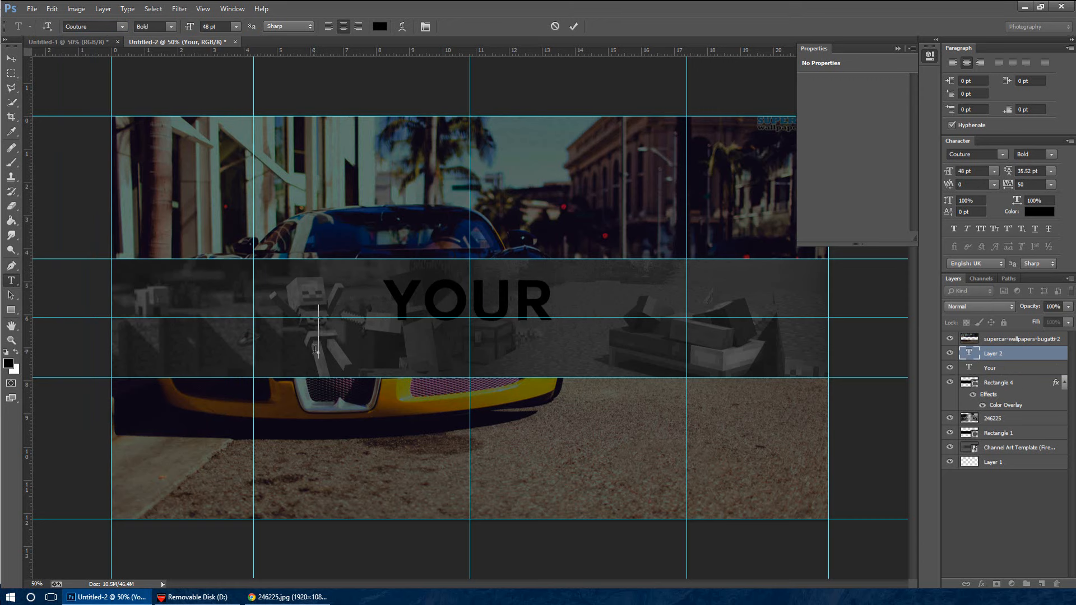
type("NAME")
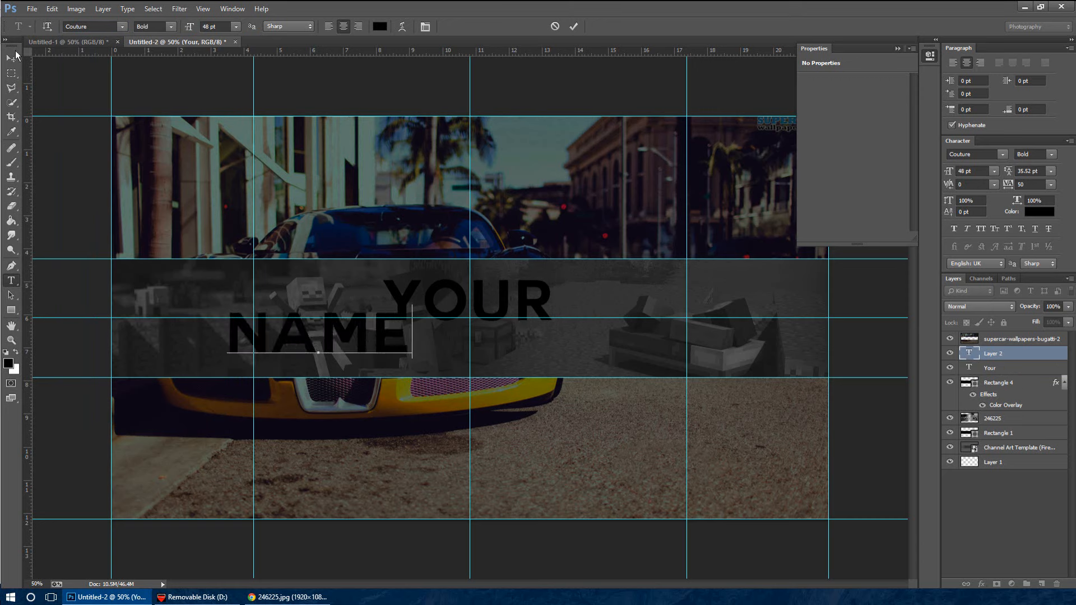
left_click(13, 58)
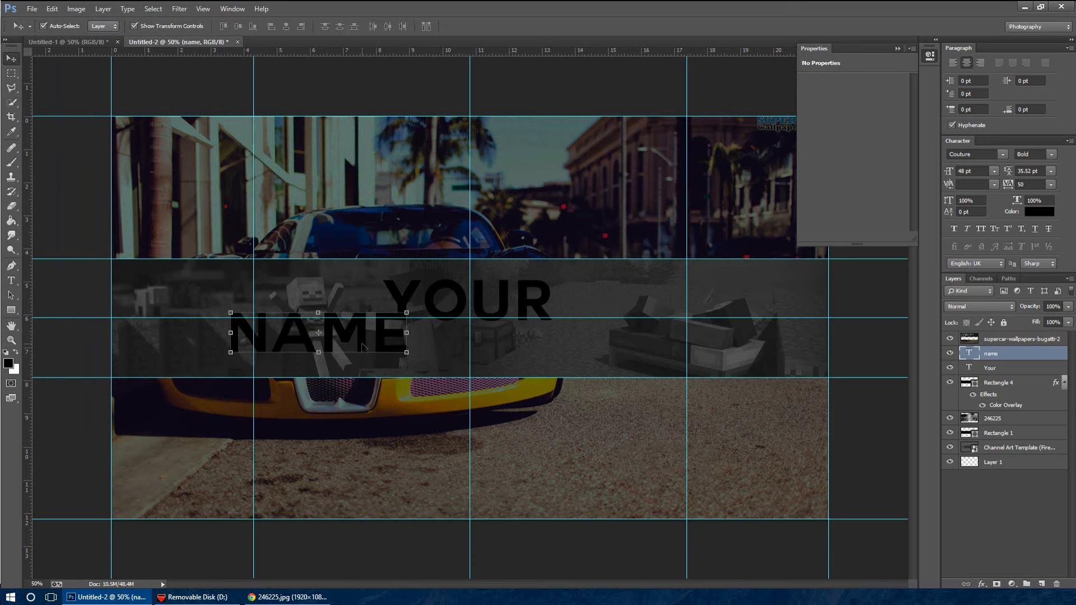
Move the "name" text to the right half of the strip, slightly below and overlapping the end of "Your"
left_click_drag(356, 345, 625, 332)
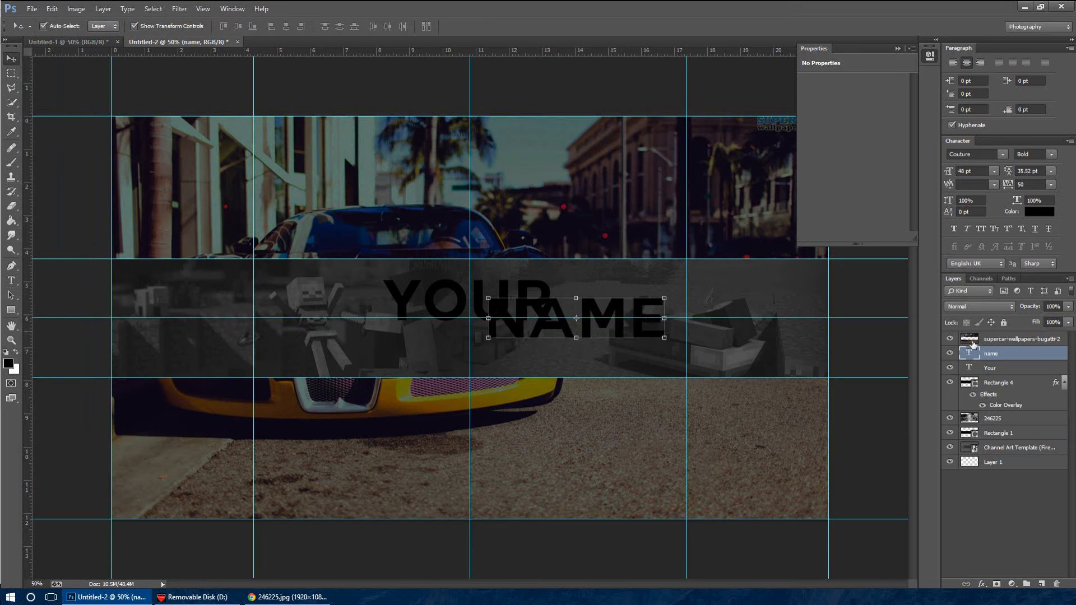
left_click(1009, 368)
left_click_drag(539, 304, 609, 325)
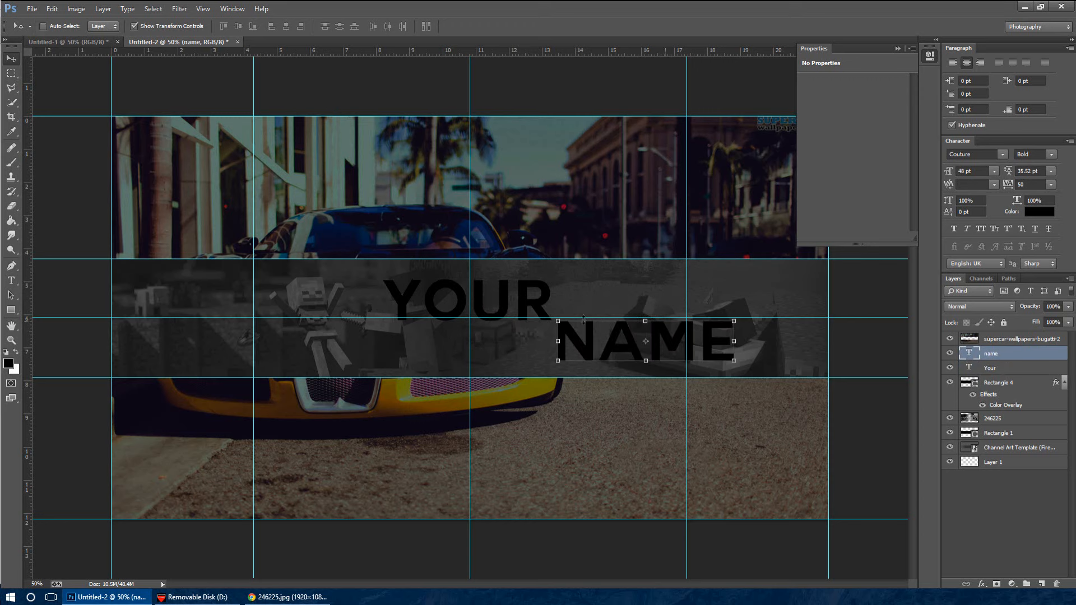
left_click_drag(646, 342, 560, 333)
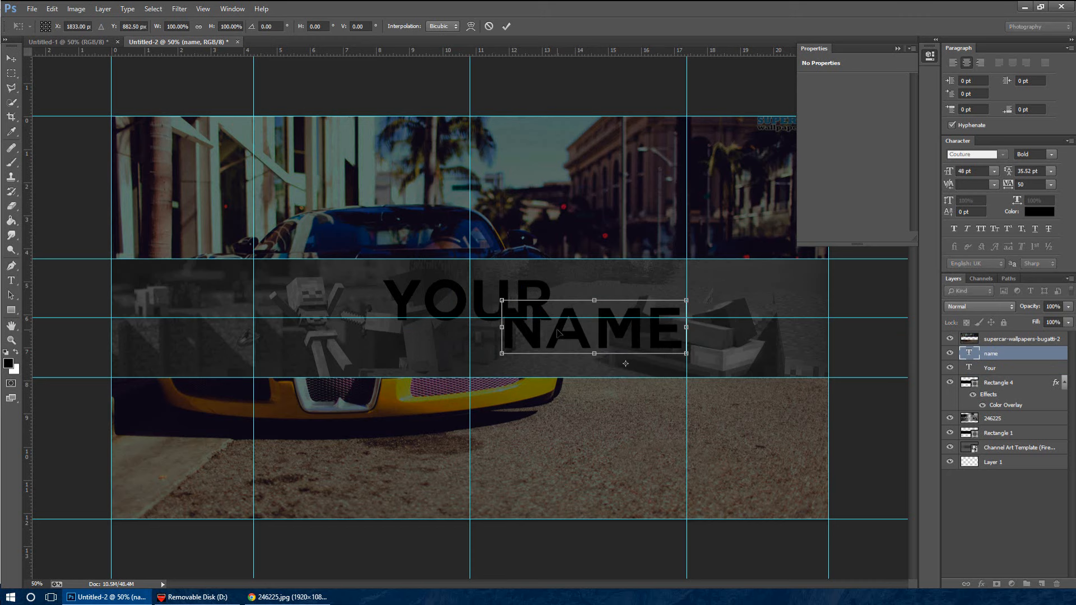
key("Return")
Move "Your" left of the centre guide and place "name" directly against it on the same line, along the horizontal centre guide
left_click(1058, 369)
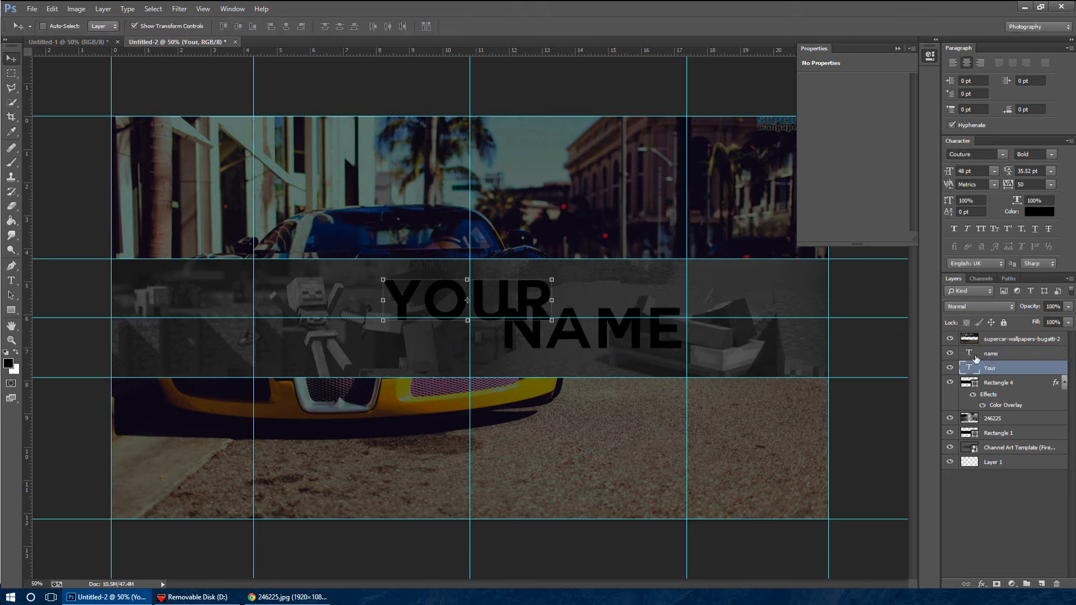
left_click_drag(531, 301, 448, 321)
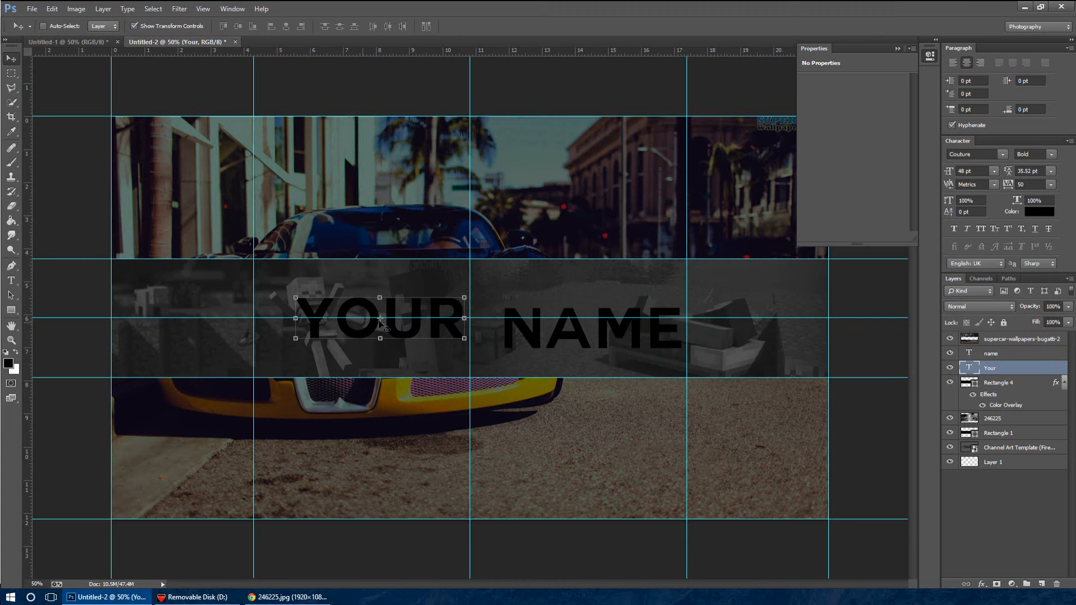
left_click(1026, 354)
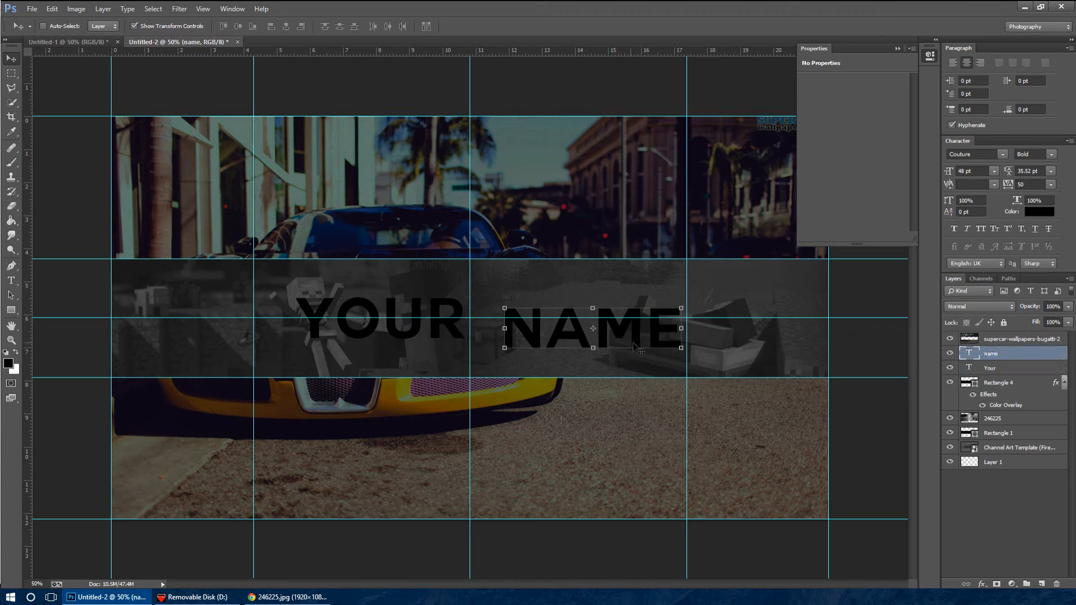
left_click_drag(629, 337, 596, 331)
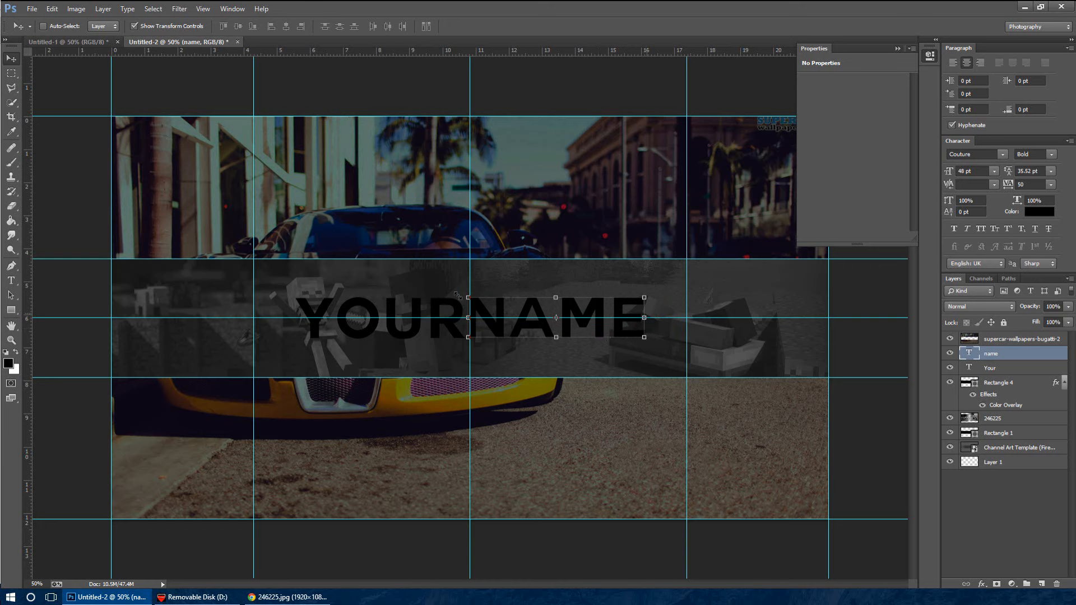
Select both text layers and nudge them together slightly up and left to centre YOURNAME on the guides
left_click(1026, 368, "shift")
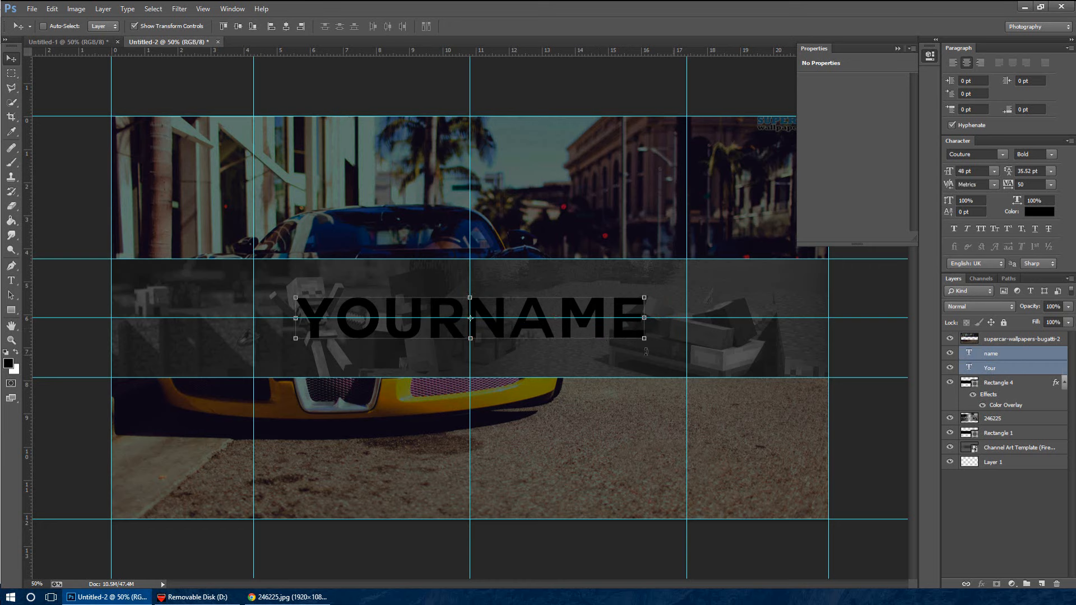
left_click_drag(597, 329, 596, 330)
key("Up")
key("Up")
key("Up")
key("Up")
key("Left")
key("Left")
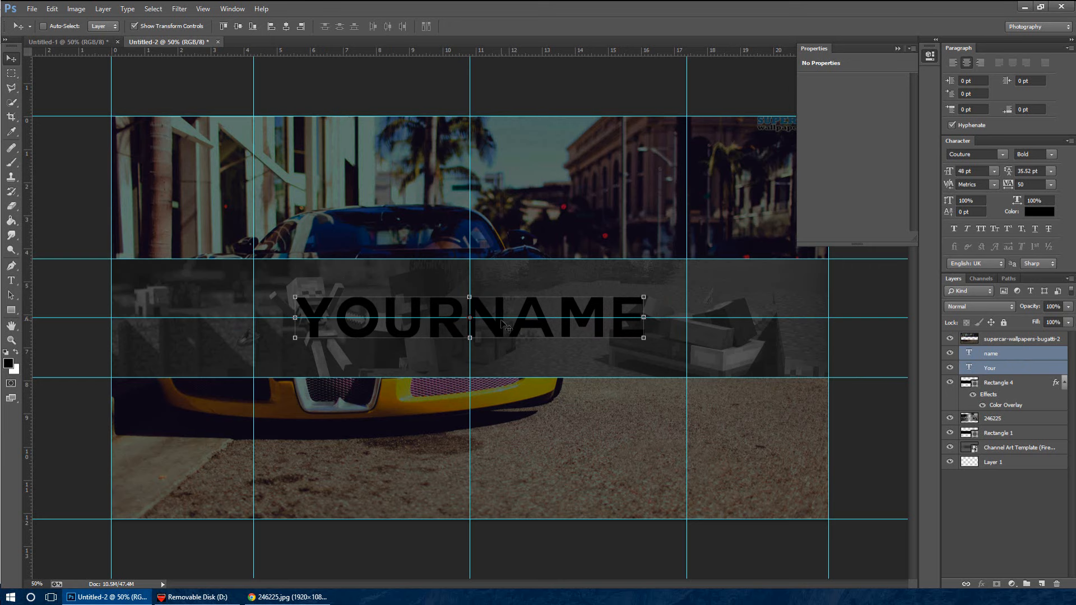
Add a blue linear Gradient Overlay to the "name" text layer, with its dark end stop changed to a slightly lighter blue
left_click(1016, 354)
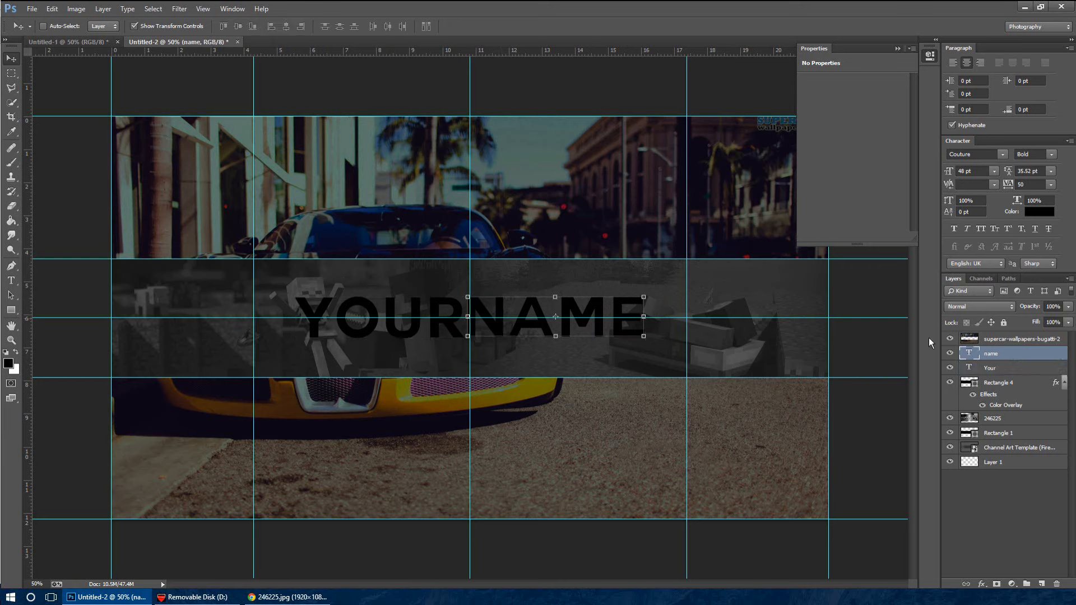
double_click(1031, 360)
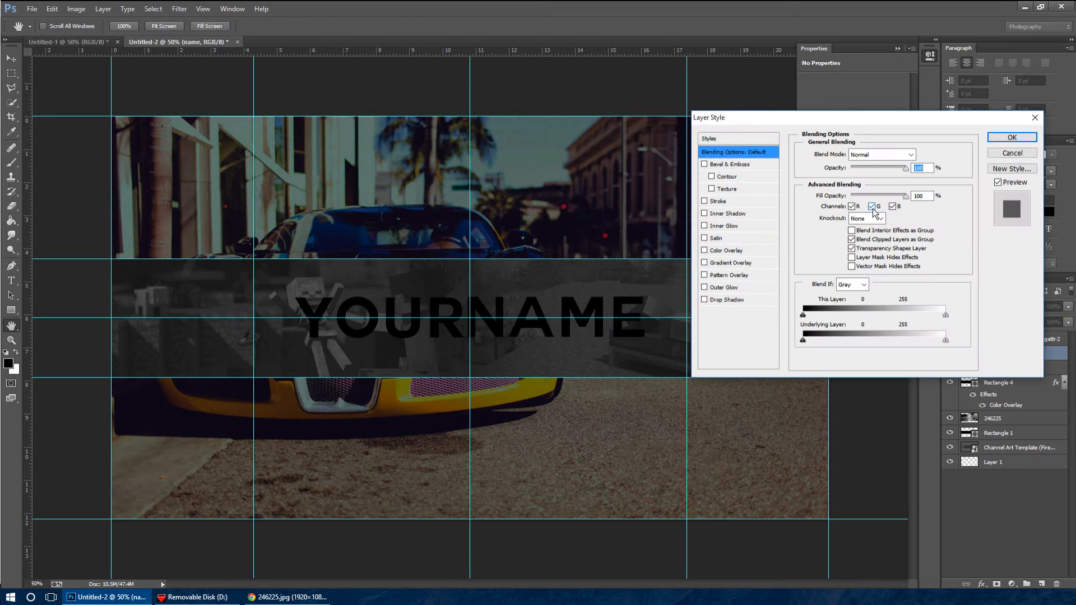
left_click(744, 262)
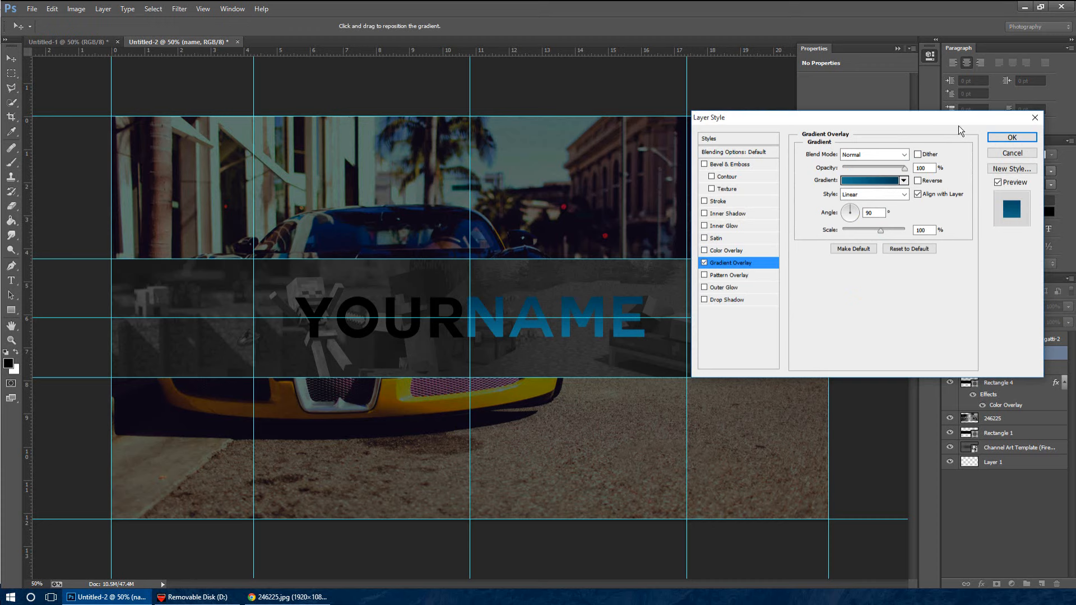
left_click(888, 181)
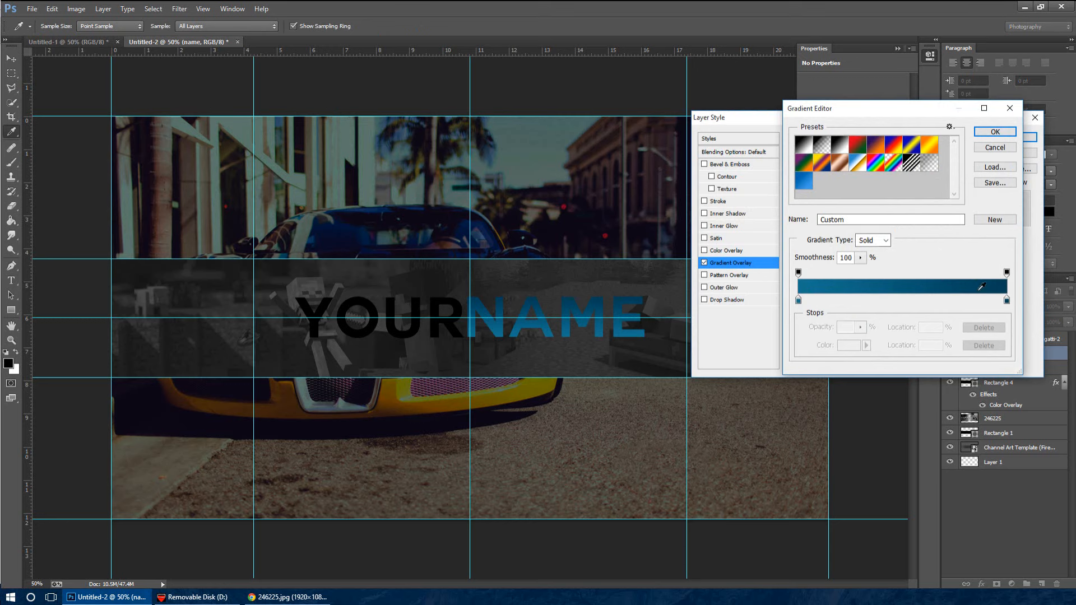
double_click(1007, 301)
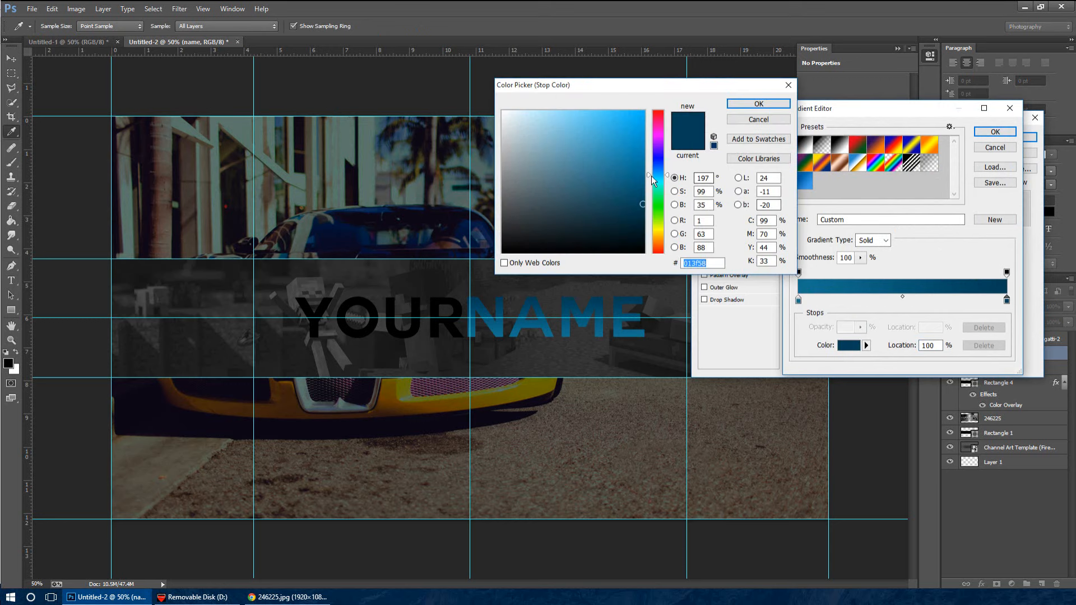
left_click(645, 193)
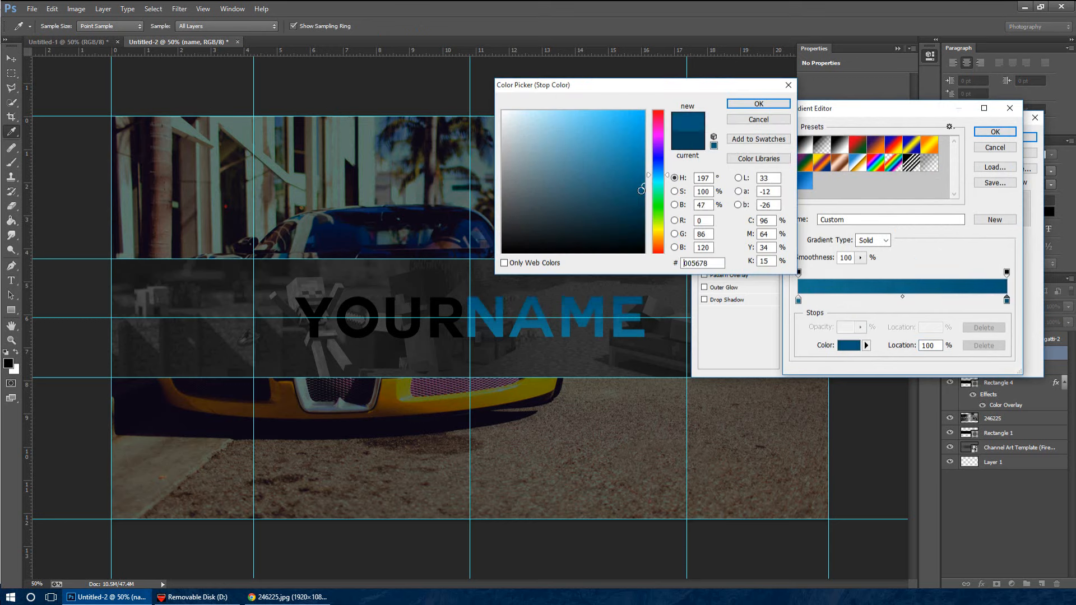
left_click(758, 105)
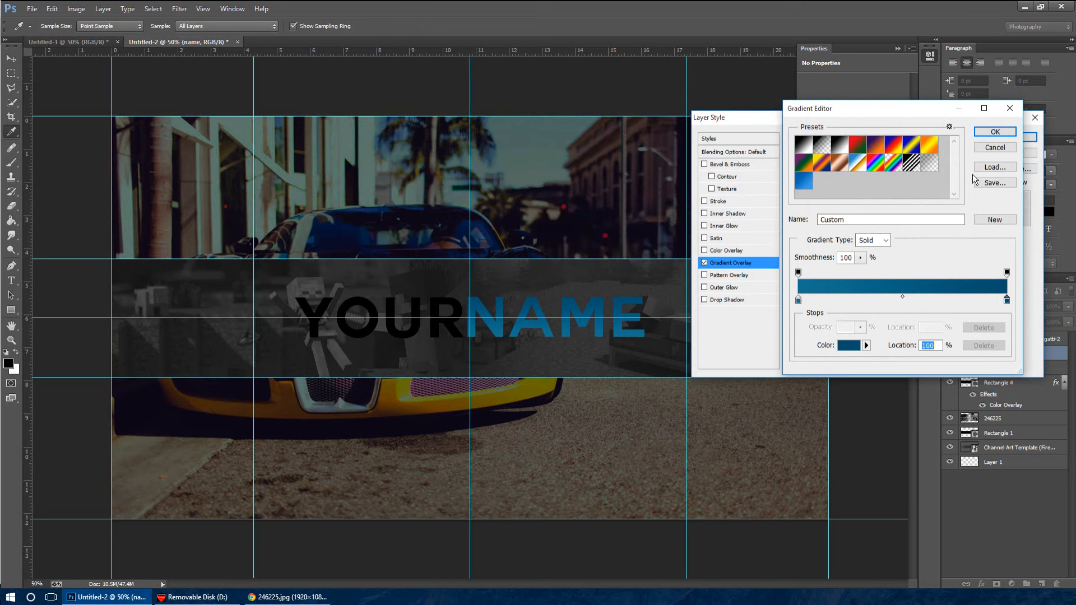
left_click(998, 134)
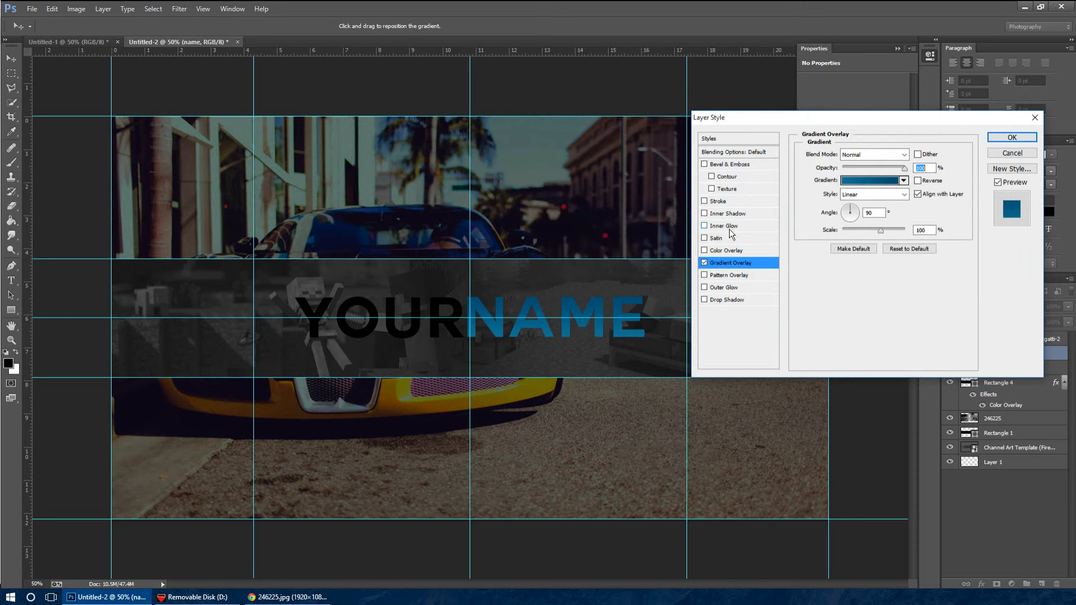
Add an Inner Glow to the "name" text with 0% choke, 18 px size and the dark blue colour 294d61
left_click(724, 227)
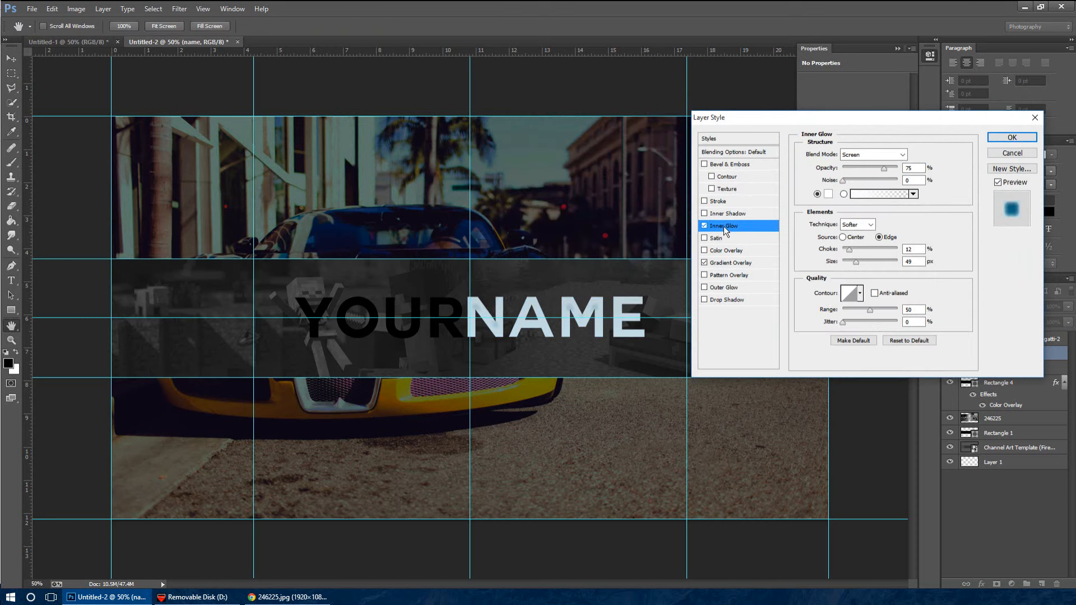
left_click_drag(856, 262, 842, 251)
left_click(850, 250)
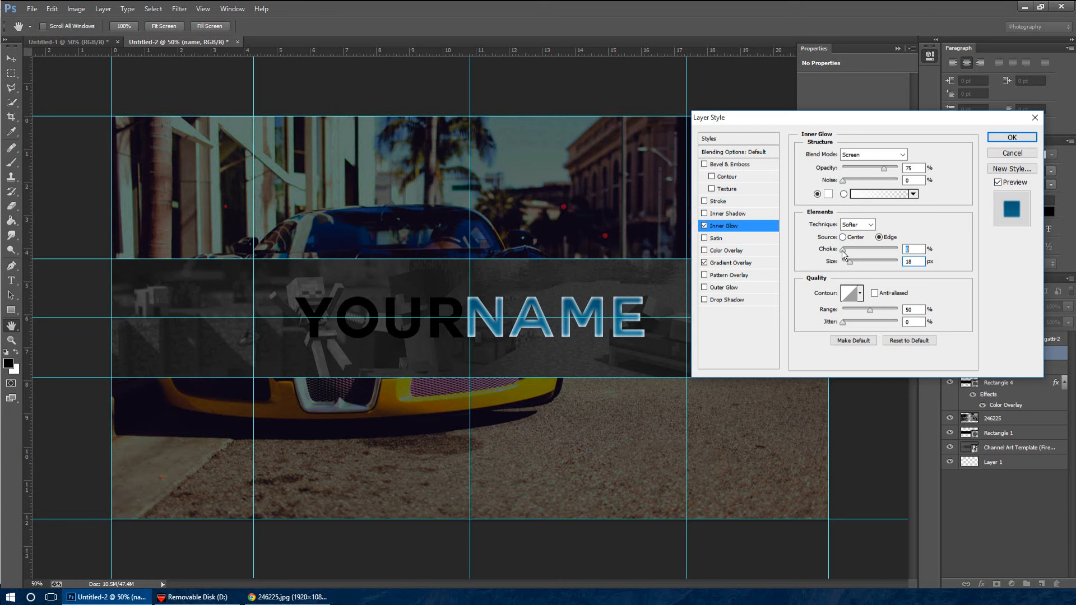
left_click(828, 194)
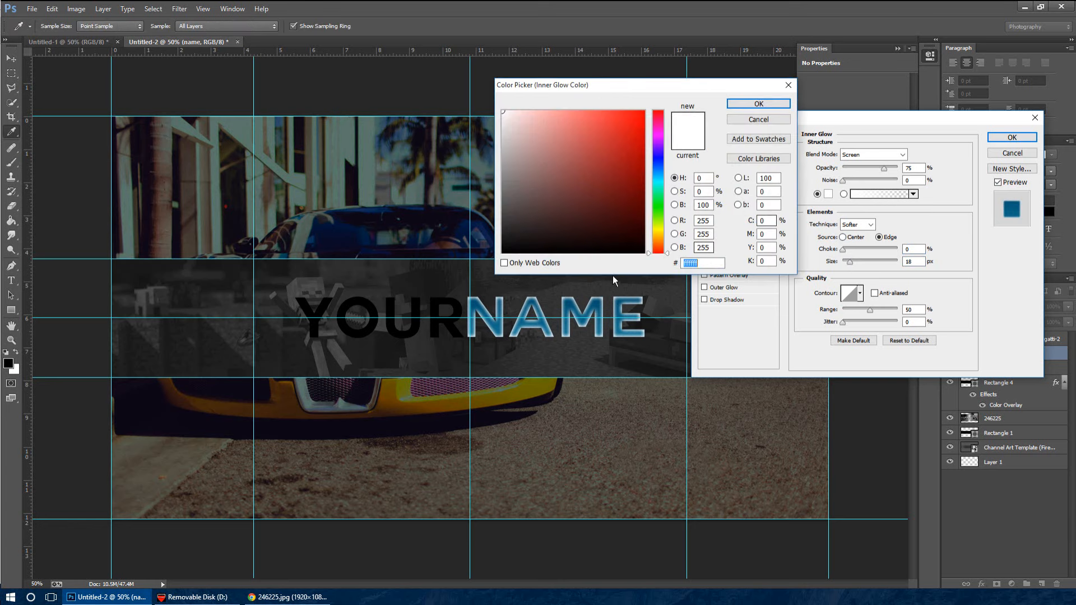
left_click(598, 301)
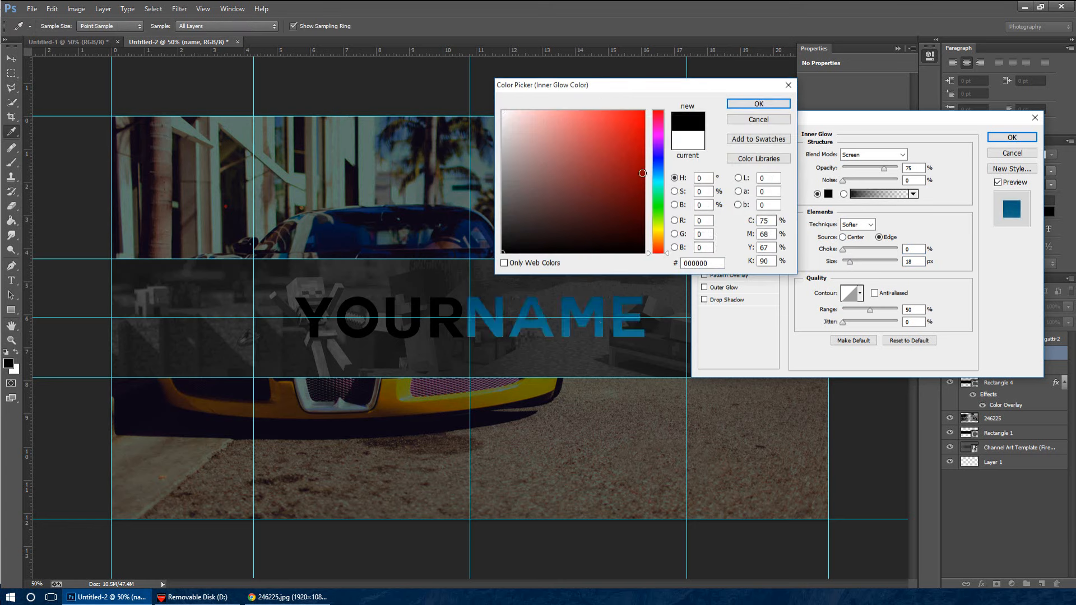
left_click(584, 199)
left_click_drag(660, 193, 661, 173)
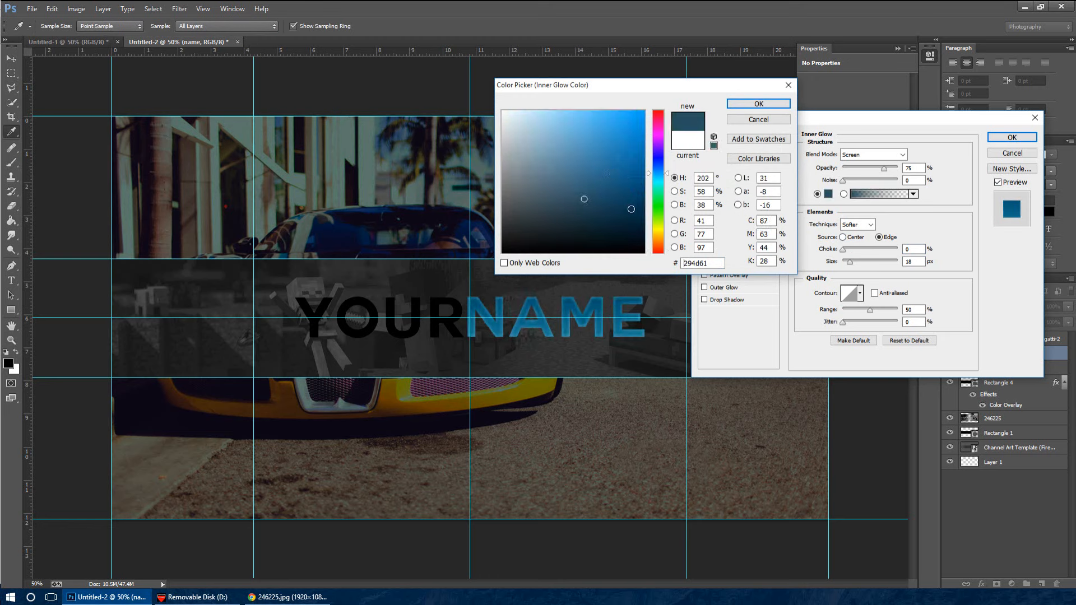
left_click(766, 106)
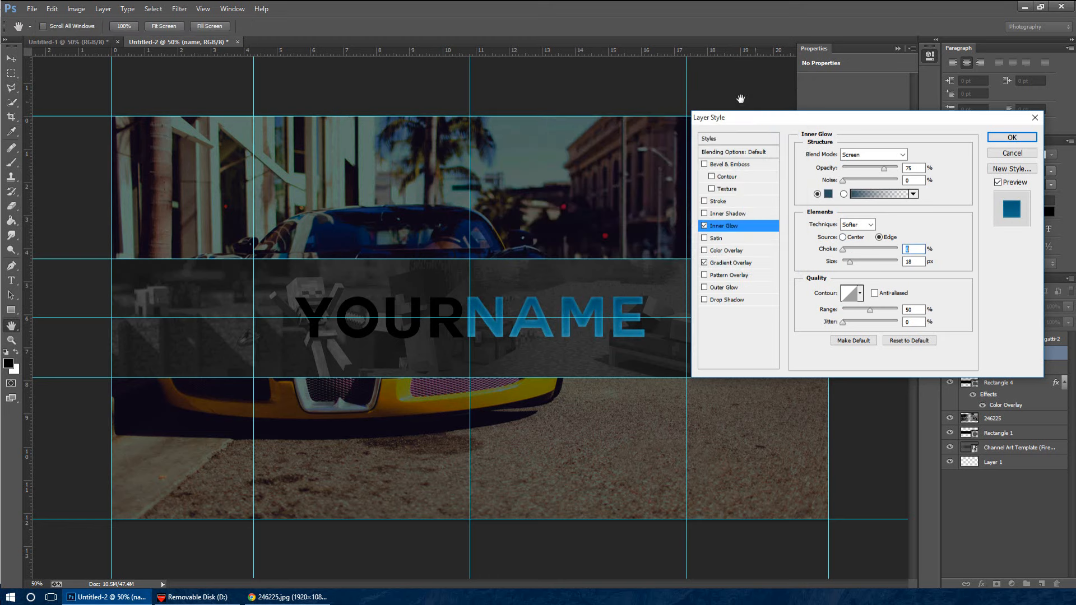
Add a Drop Shadow to the "name" text with reduced opacity, 5 px distance, 4% spread and 32 px size
left_click(727, 301)
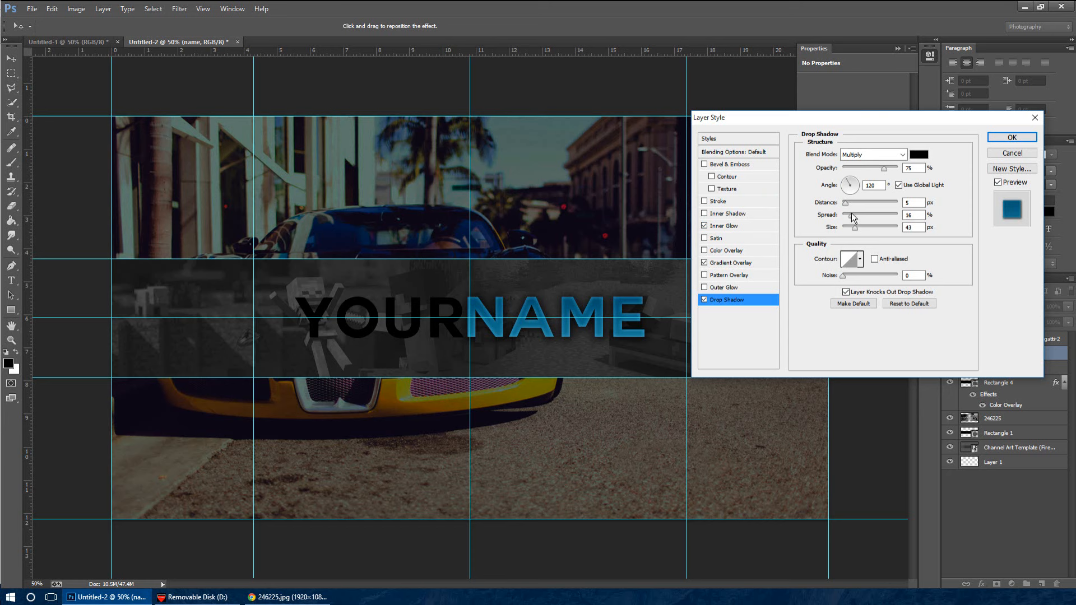
left_click_drag(852, 213, 853, 231)
left_click_drag(884, 169, 866, 164)
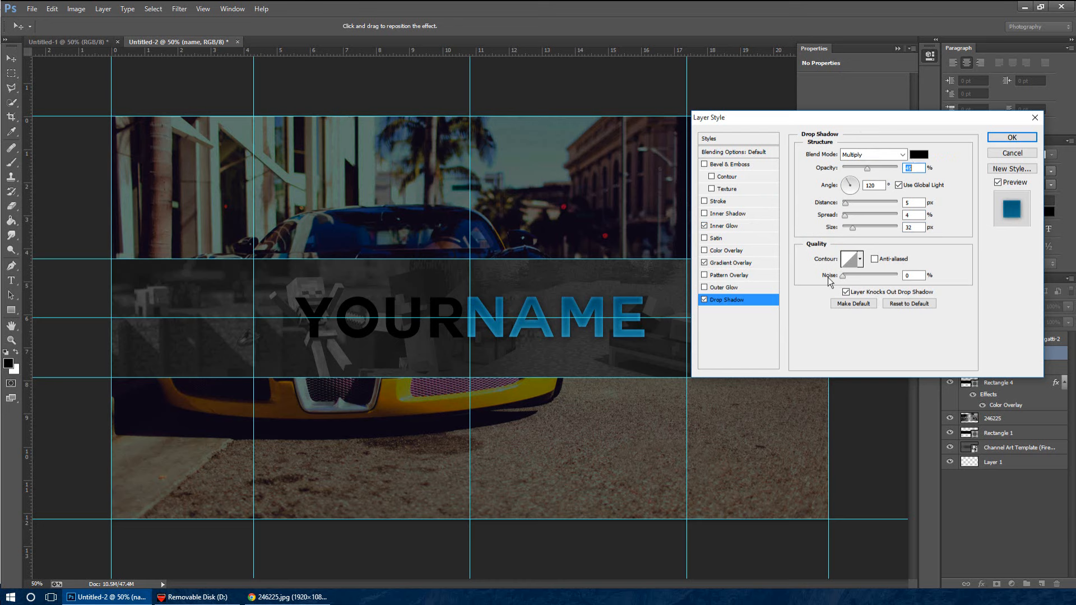
left_click(705, 238)
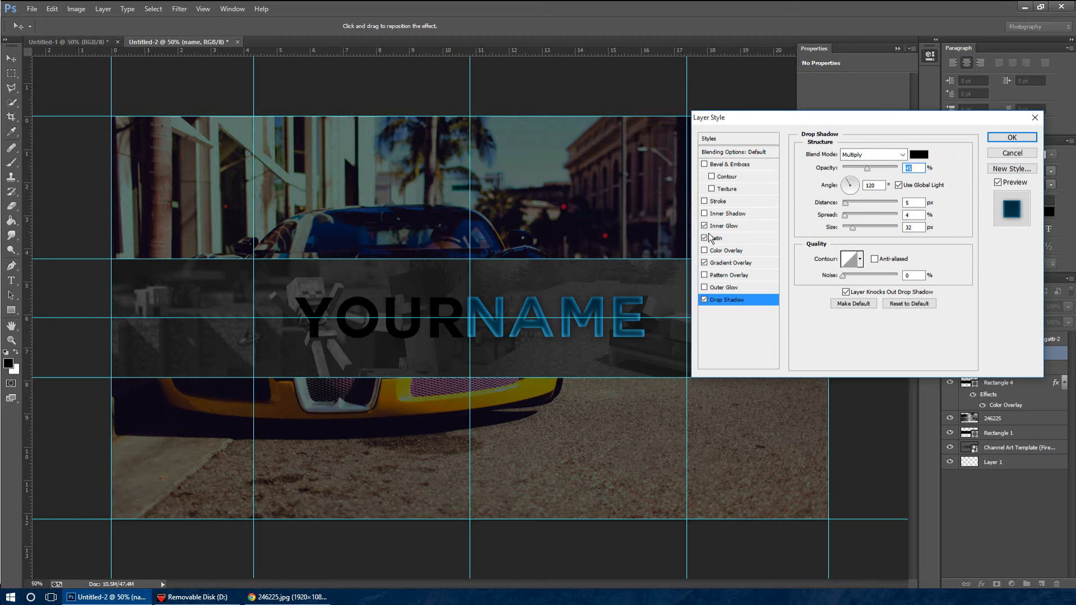
left_click(705, 237)
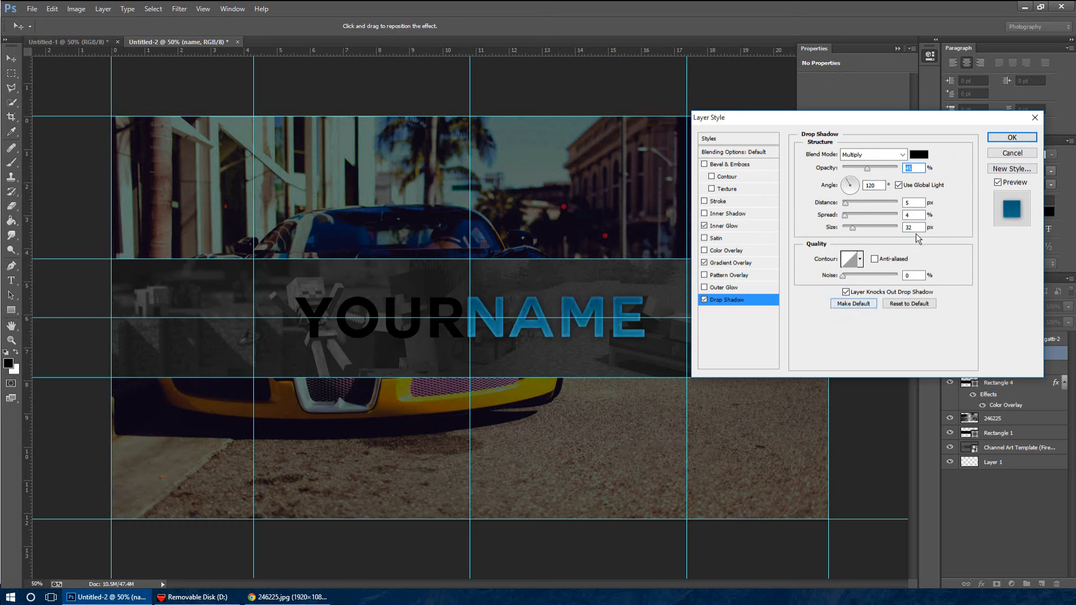
left_click(1016, 137)
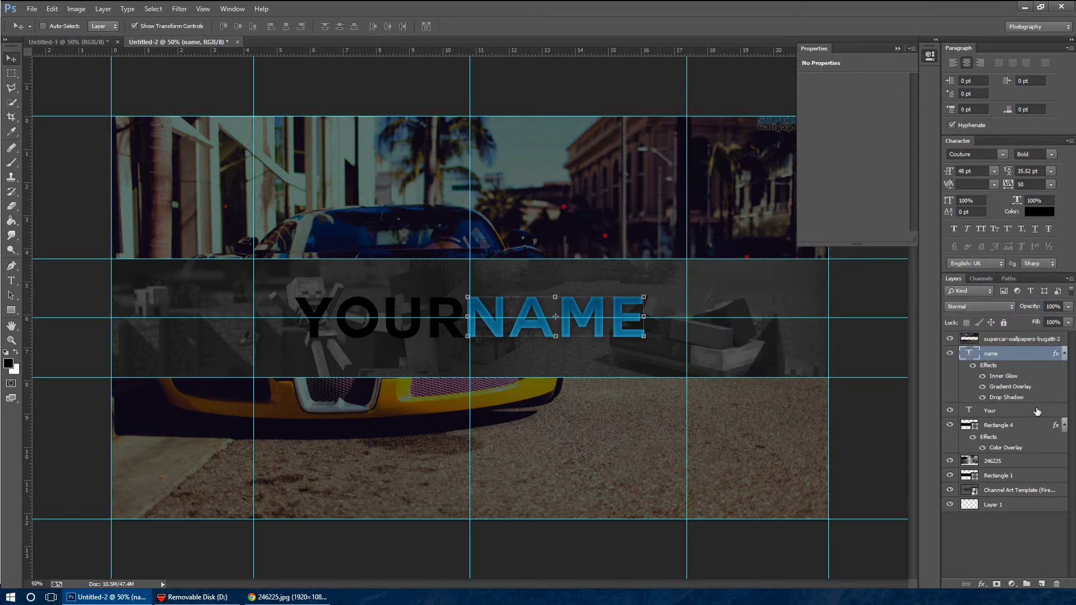
double_click(1038, 411)
left_click(734, 251)
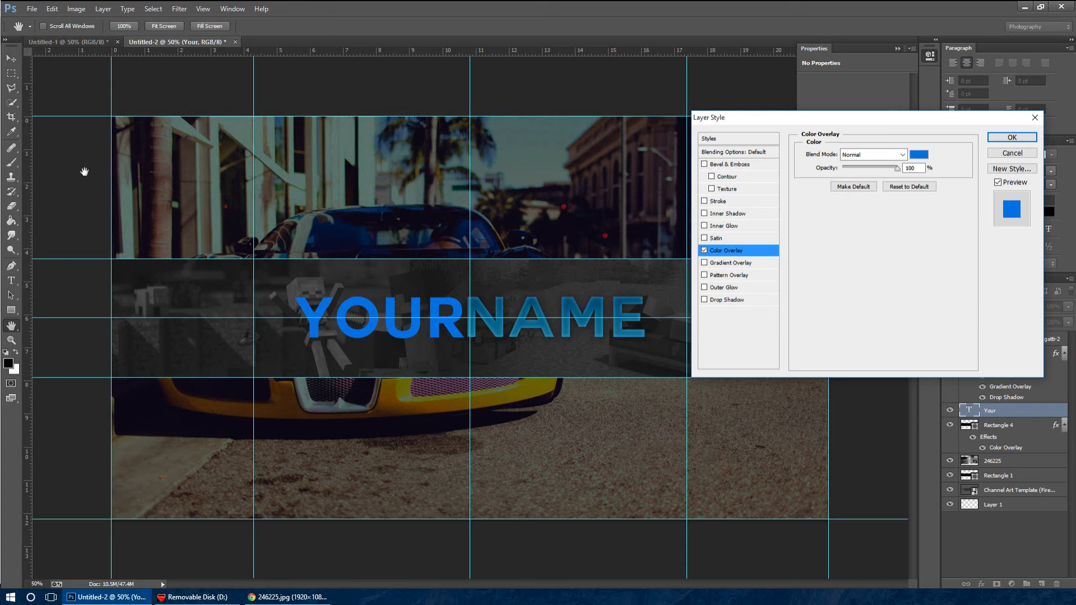
left_click(914, 157)
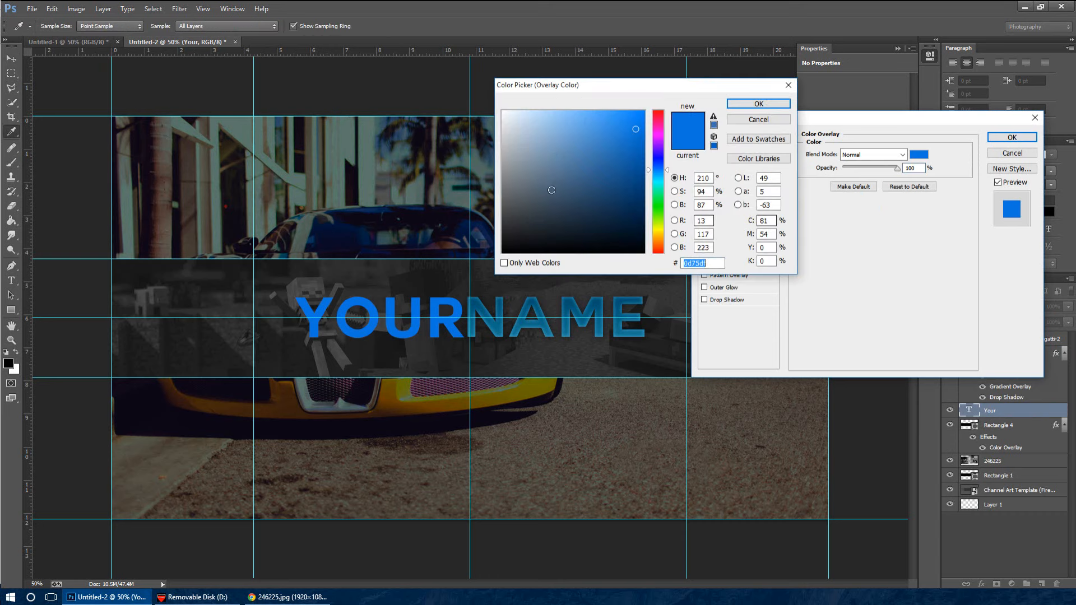
type("dbdbdb")
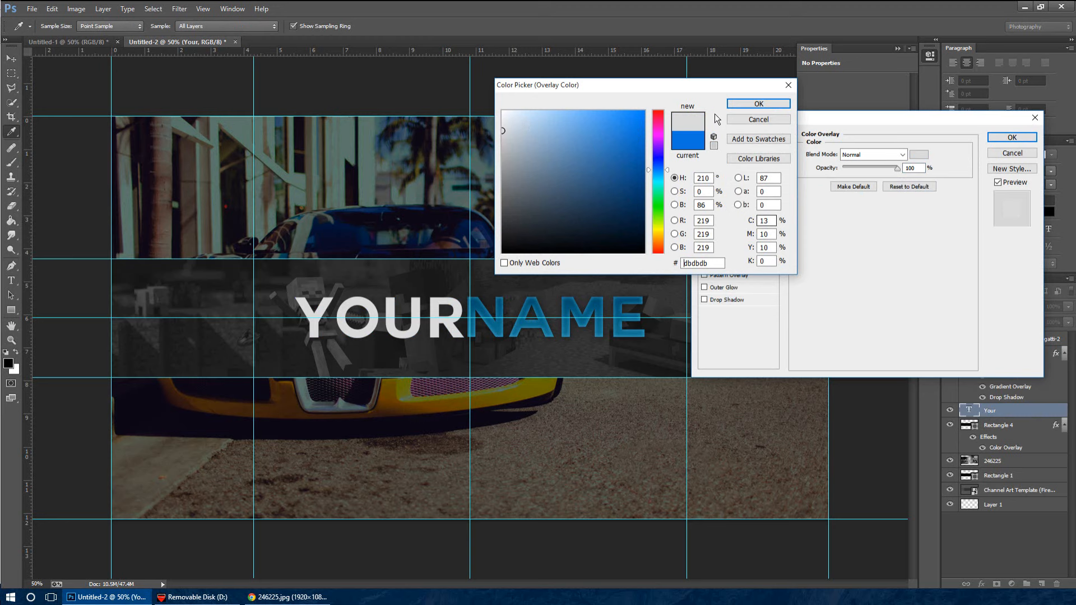
left_click(746, 104)
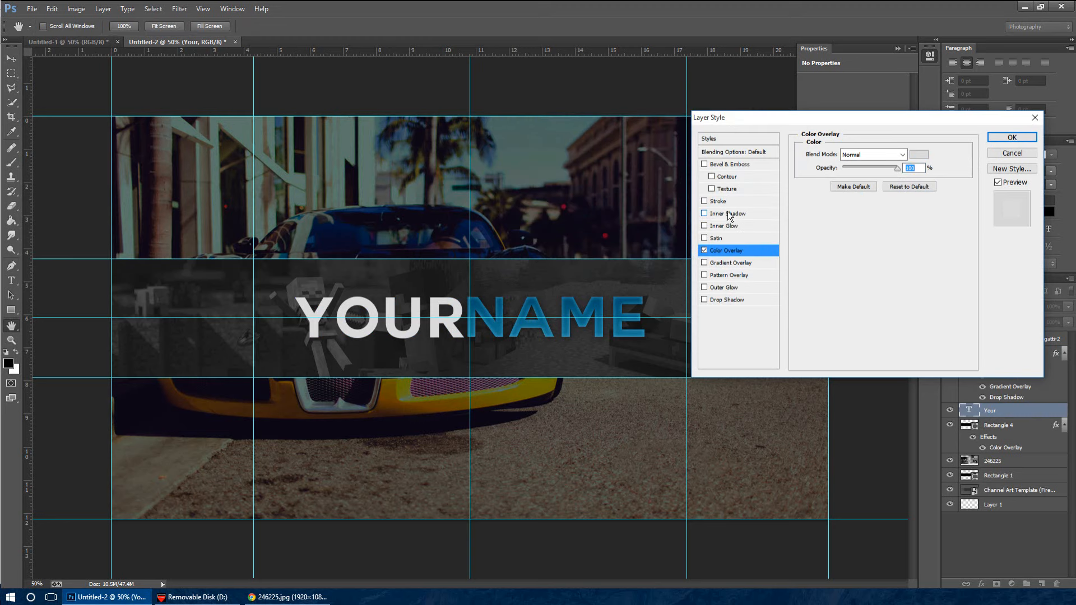
left_click(732, 227)
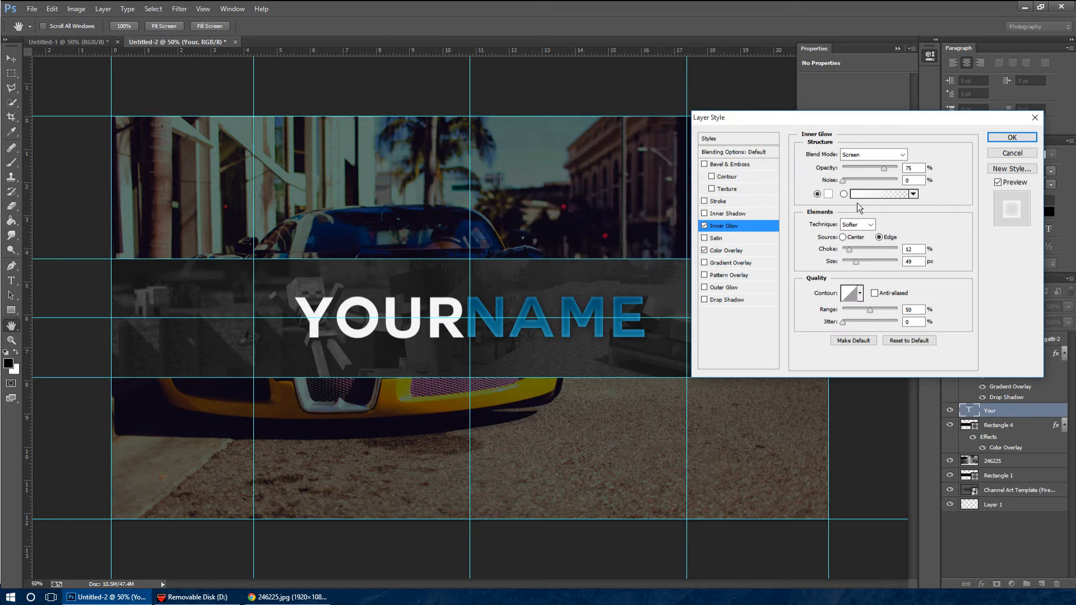
left_click_drag(856, 263, 851, 268)
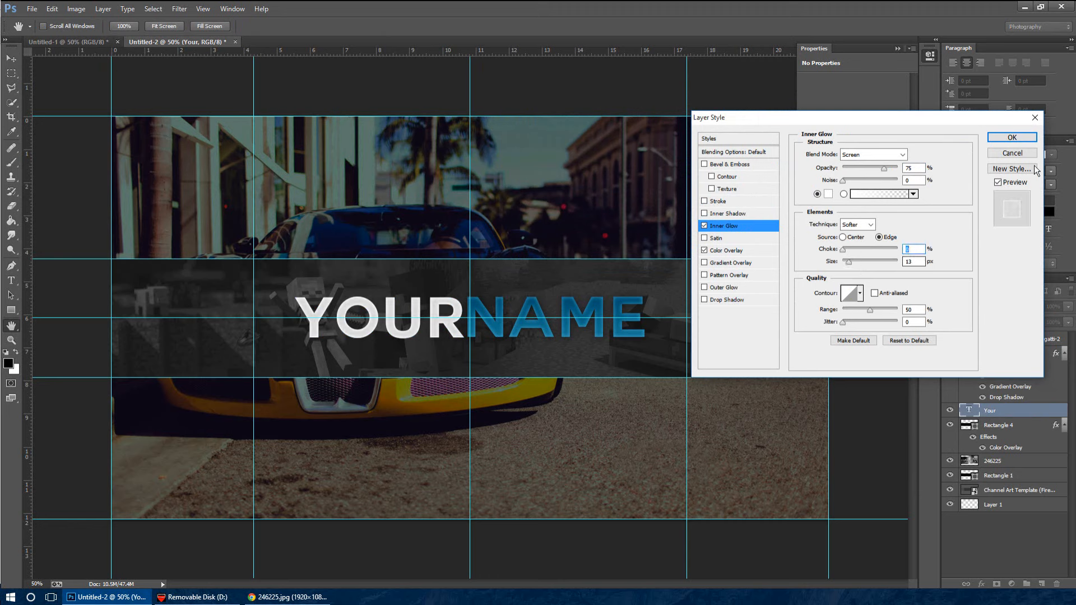
left_click(1022, 155)
Copy the layer style of the "name" text layer and paste it onto the "Your" text layer
left_click(1019, 355)
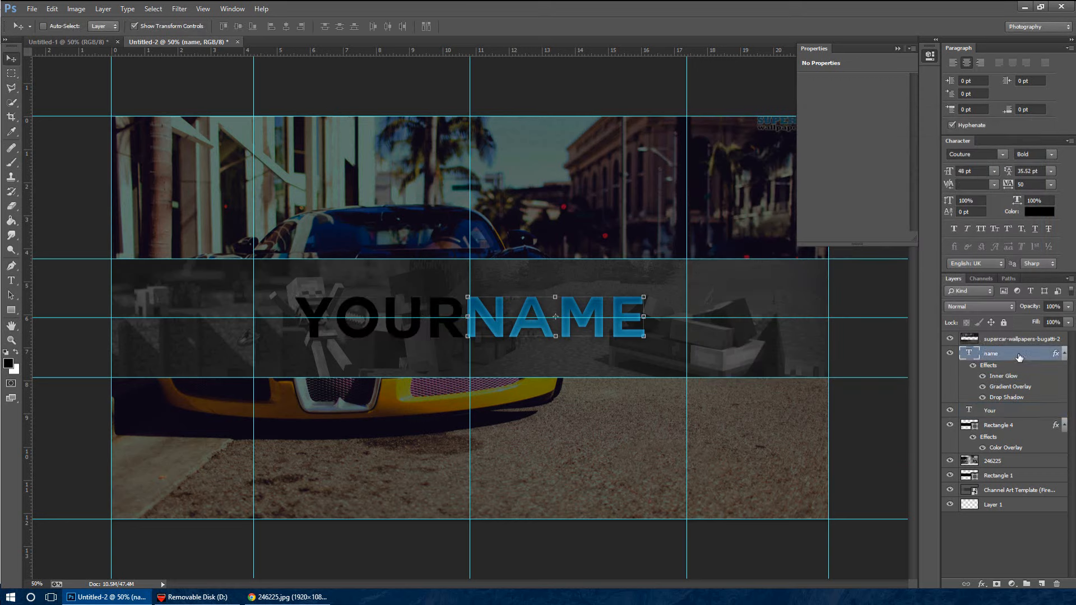
right_click(1019, 356)
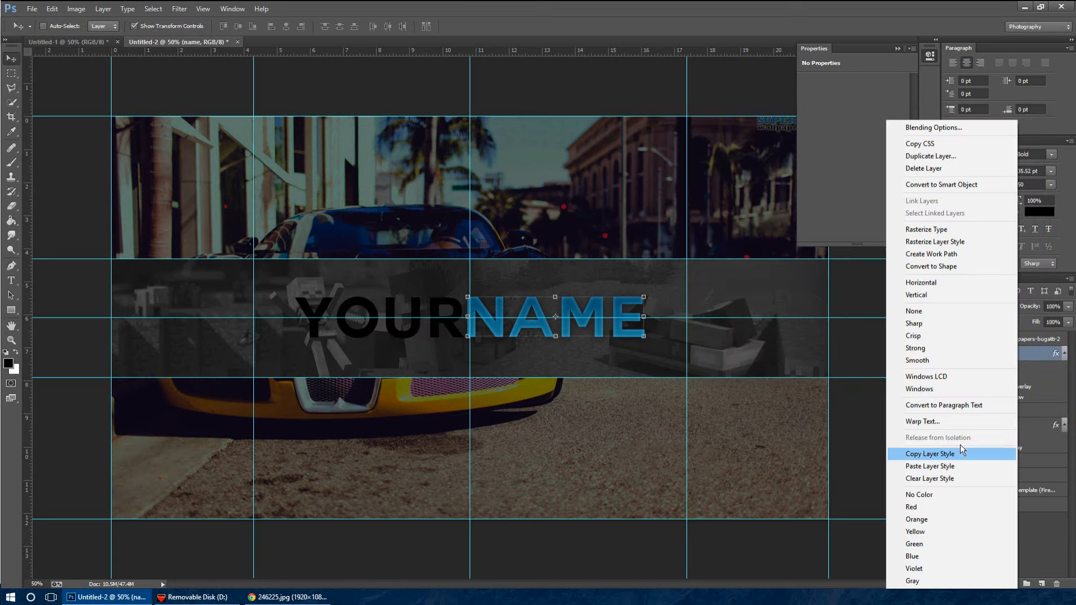
left_click(964, 454)
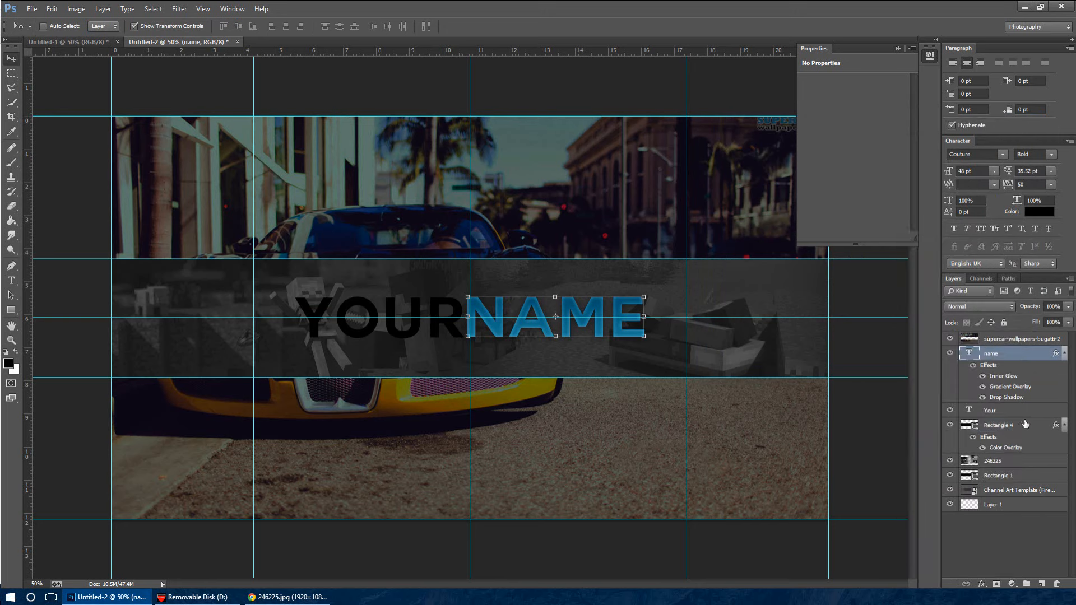
left_click(1025, 416)
right_click(1025, 416)
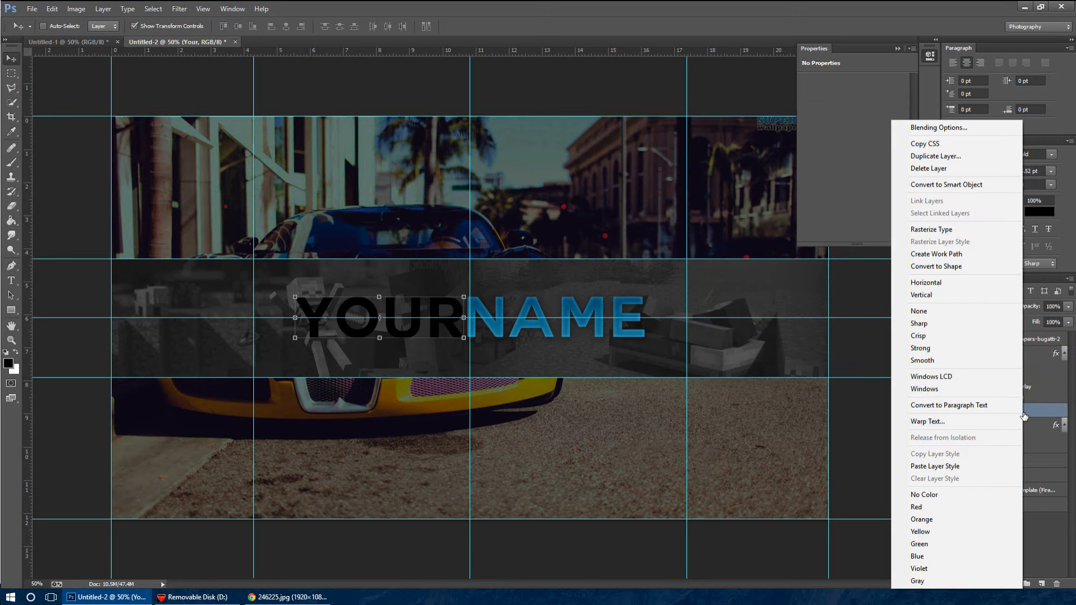
left_click(963, 466)
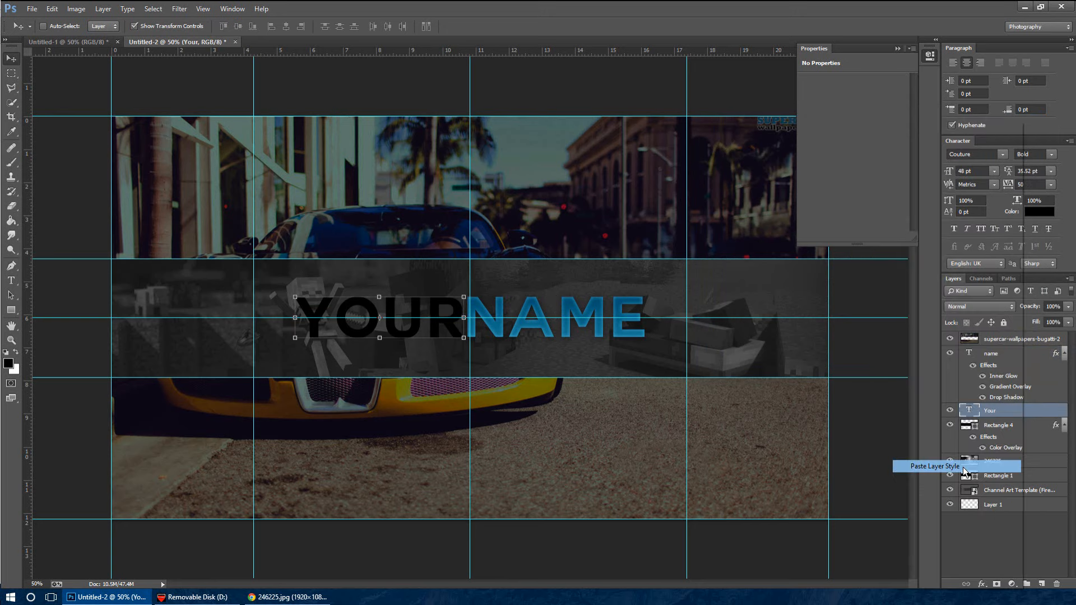
Add a Color Overlay in light grey bfbfbf to the "Your" text layer
double_click(1034, 413)
left_click(719, 249)
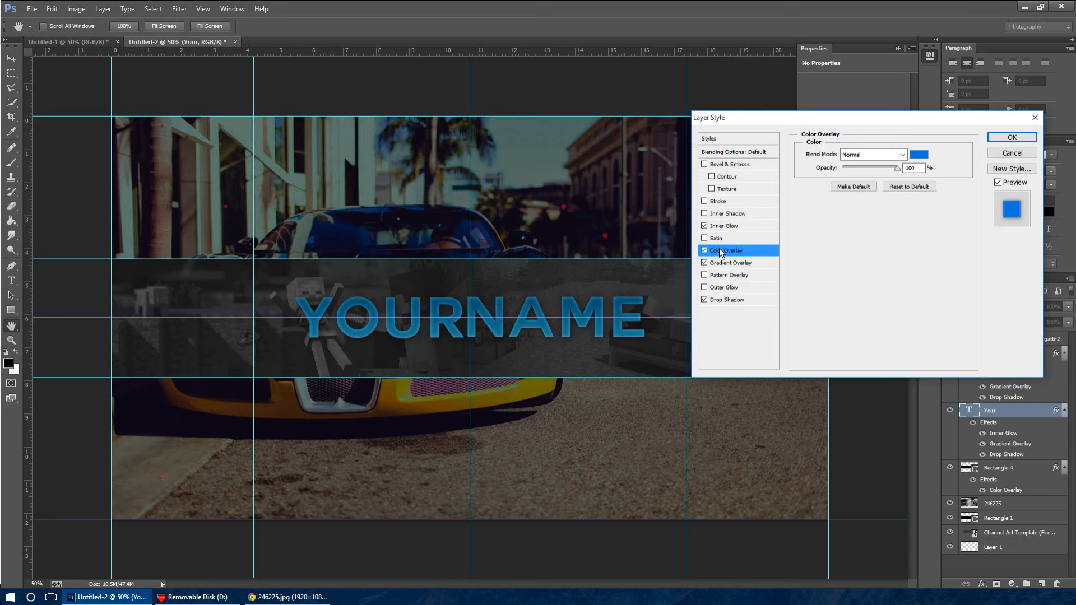
left_click(923, 156)
left_click_drag(541, 192, 476, 126)
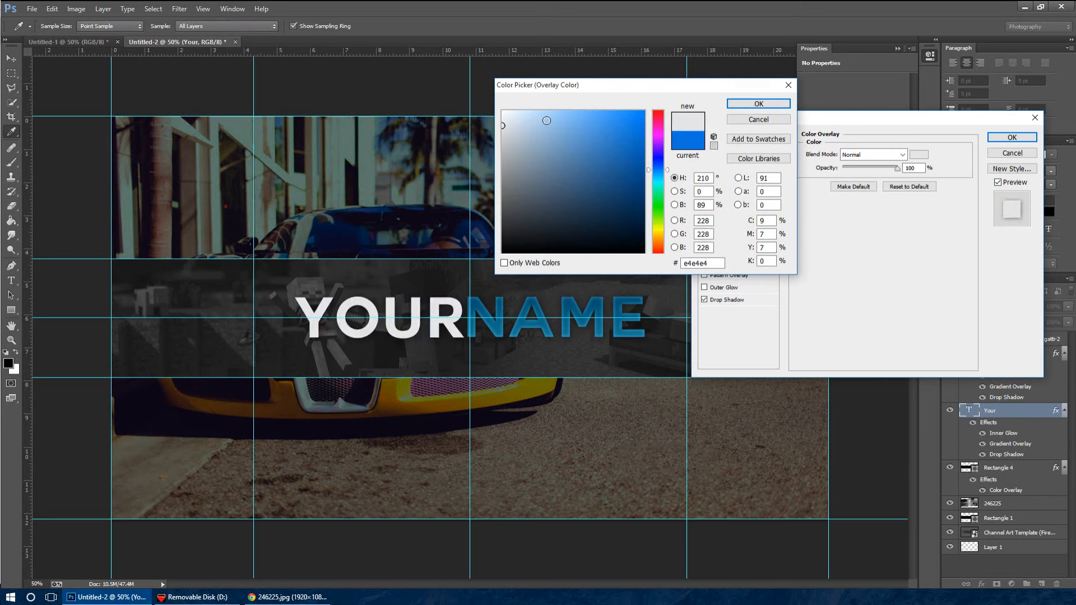
left_click(506, 136)
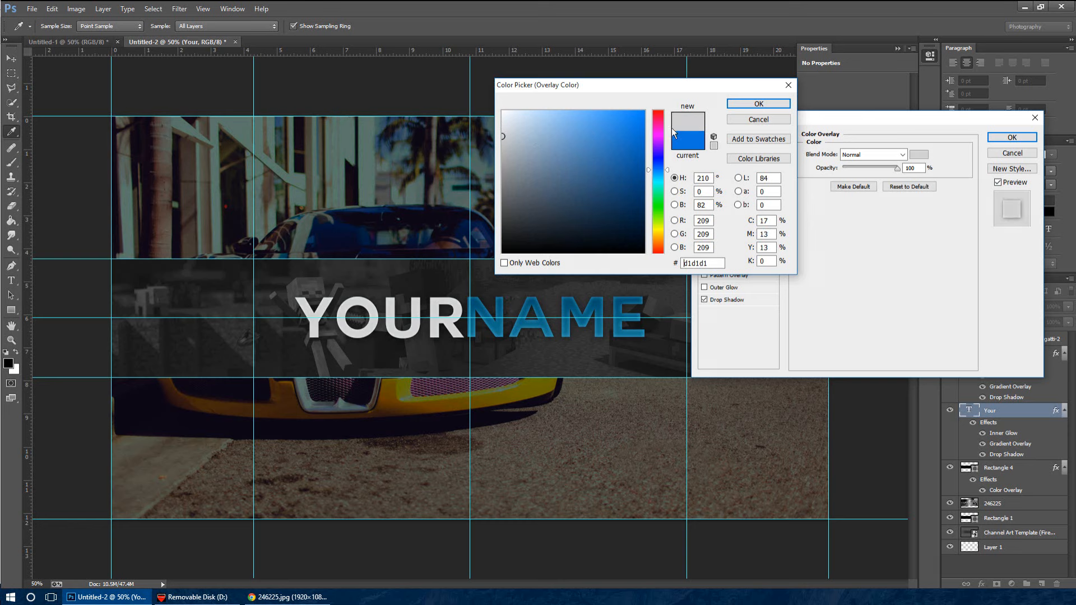
left_click(504, 146)
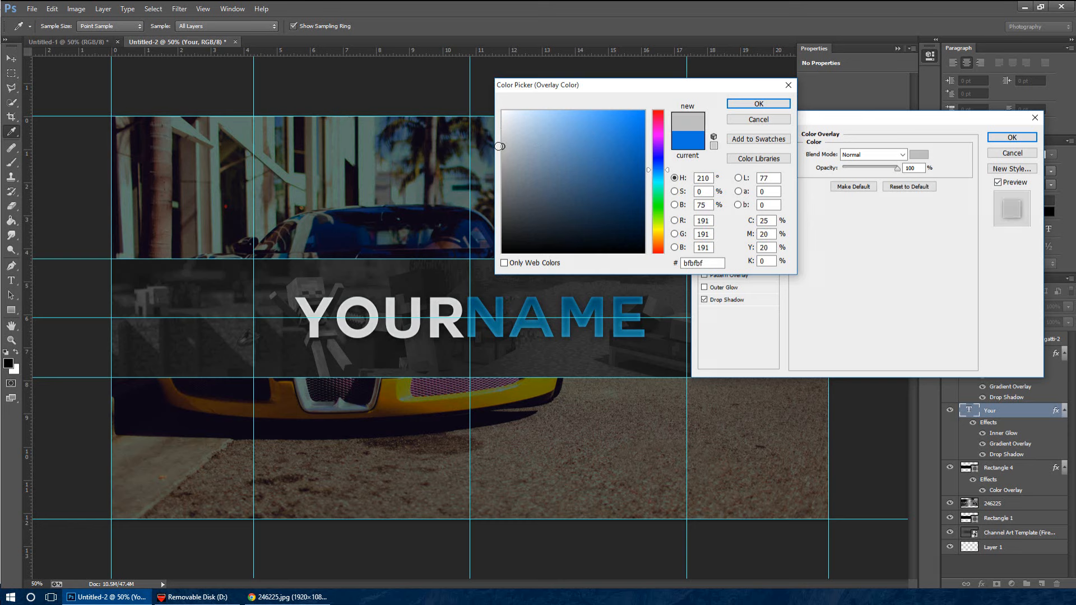
left_click(758, 104)
Set the Inner Glow colour of the "Your" text to white ffffff and apply the layer style
left_click(734, 227)
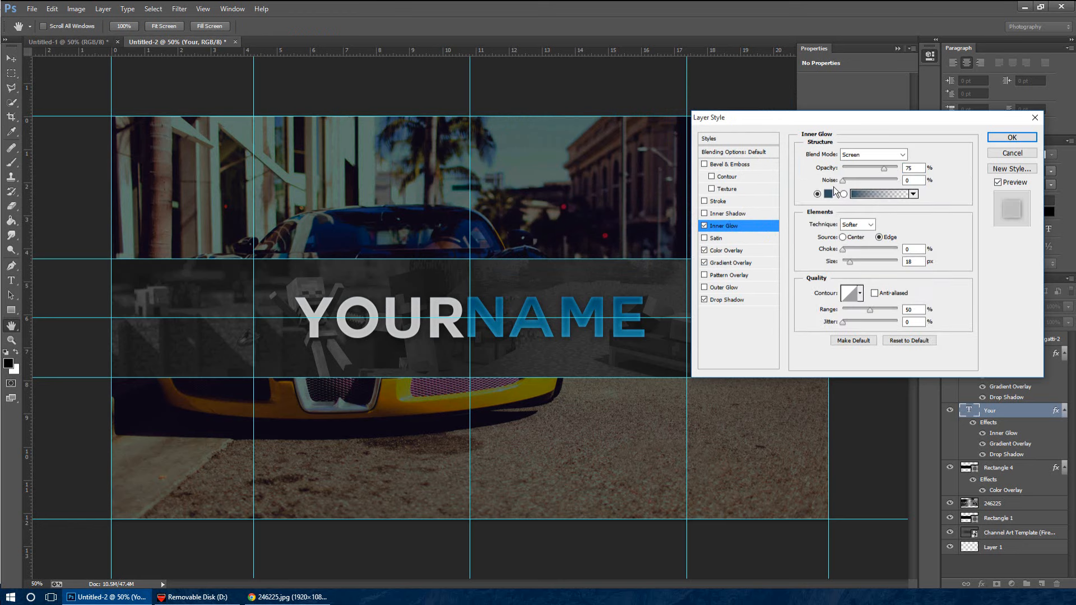
left_click(828, 194)
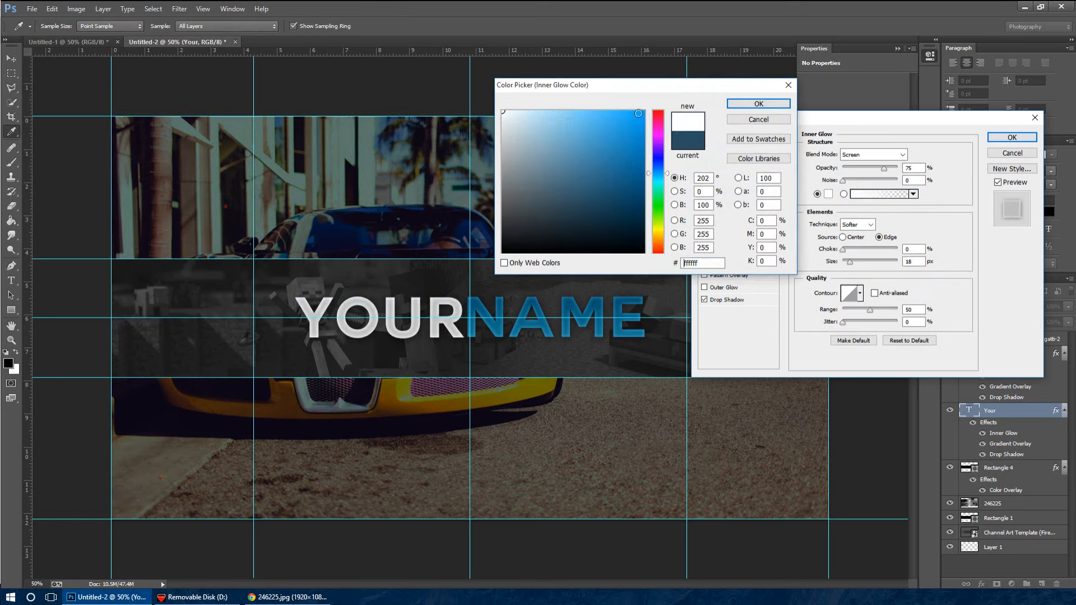
left_click(745, 101)
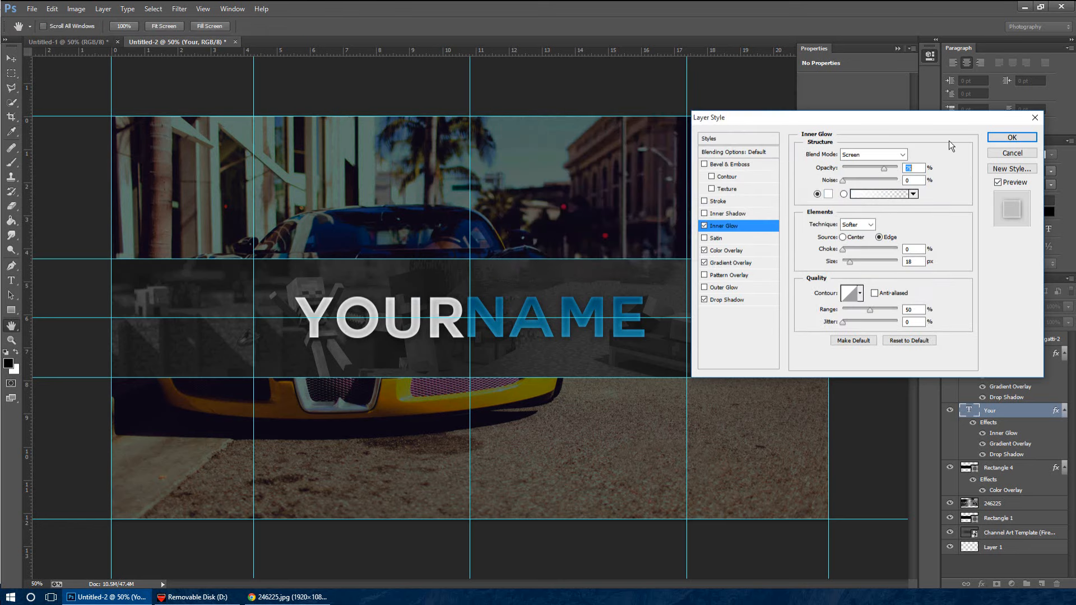
left_click(1005, 140)
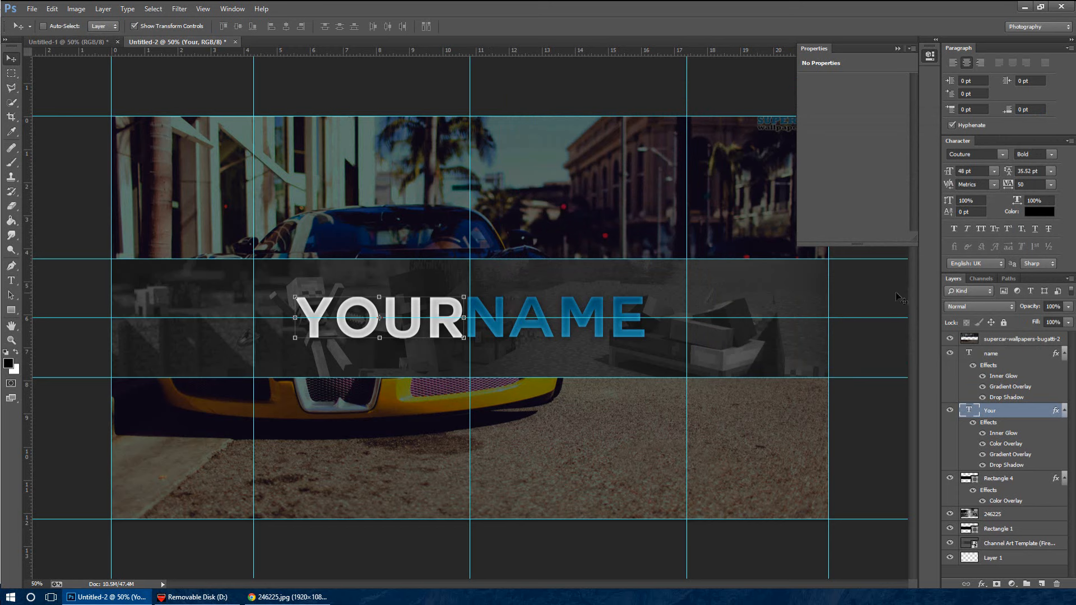
left_click(276, 102)
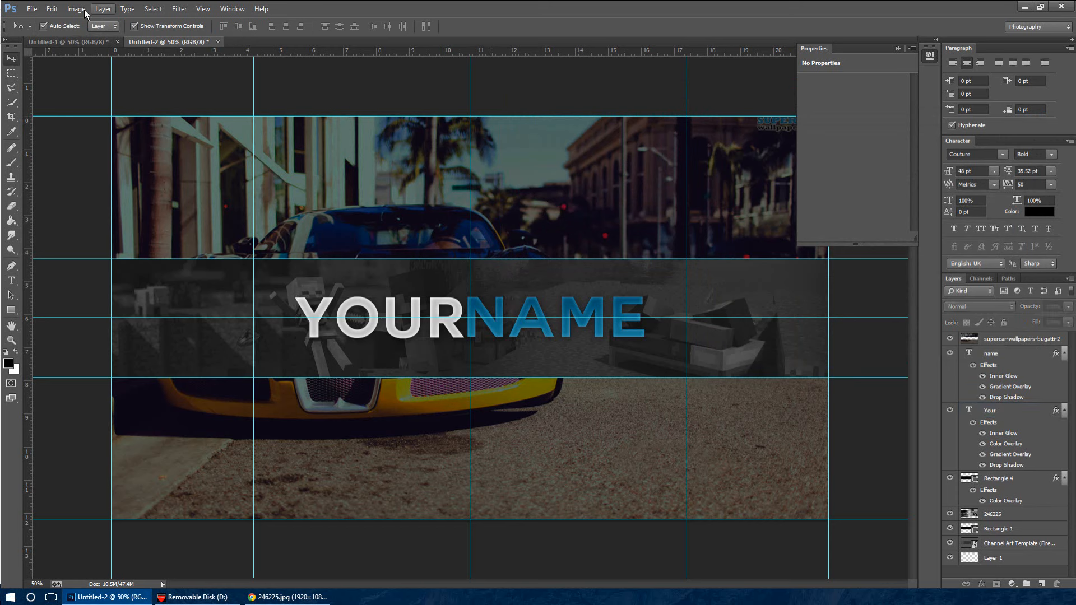
left_click(68, 42)
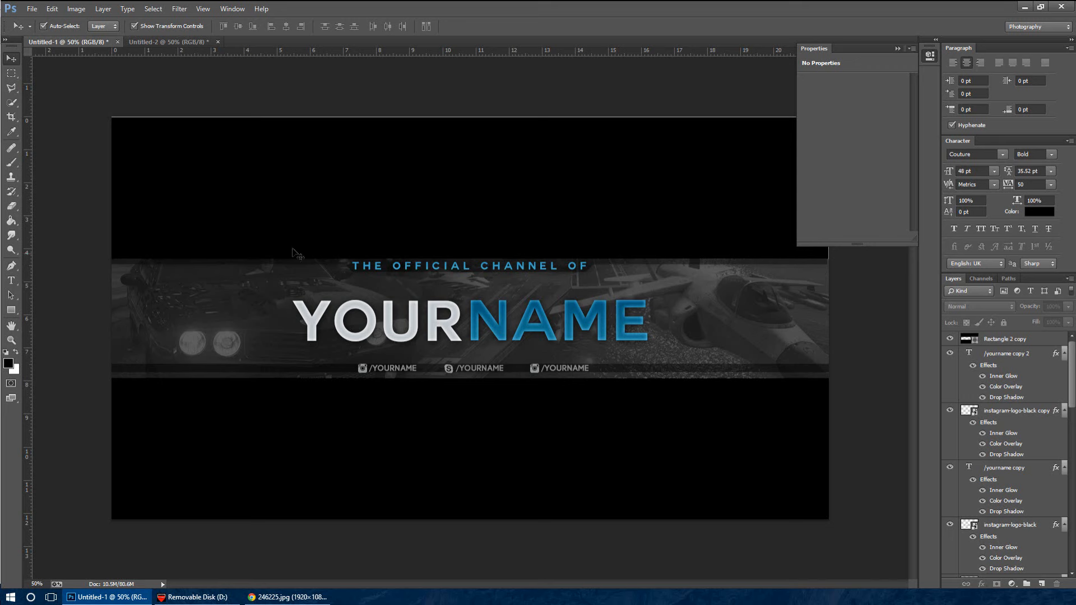
left_click(168, 42)
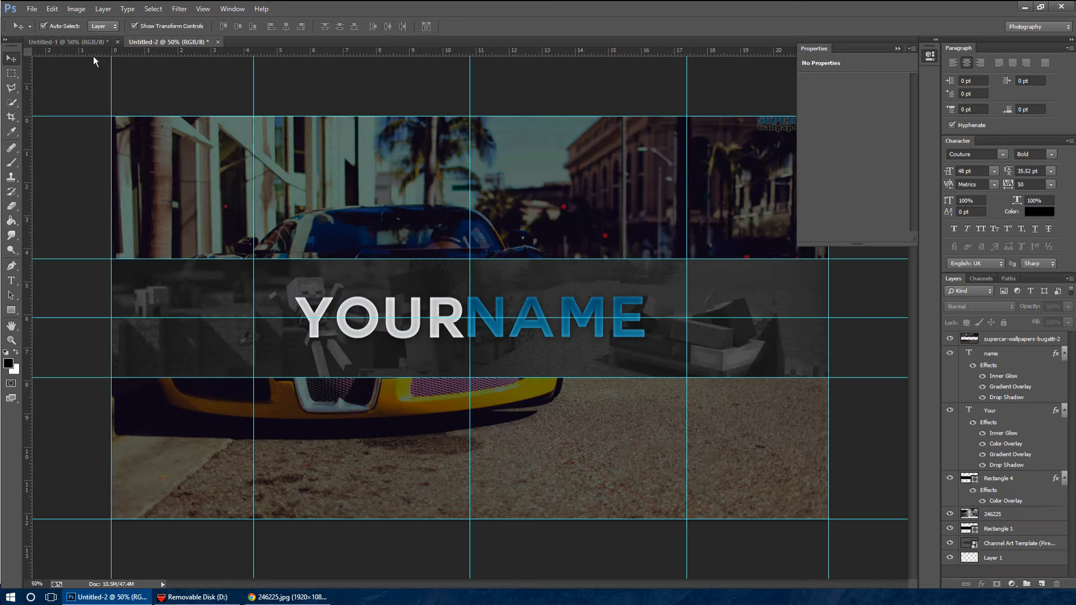
Group the "name" and "Your" text layers and rename the group as Text
left_click(1020, 352)
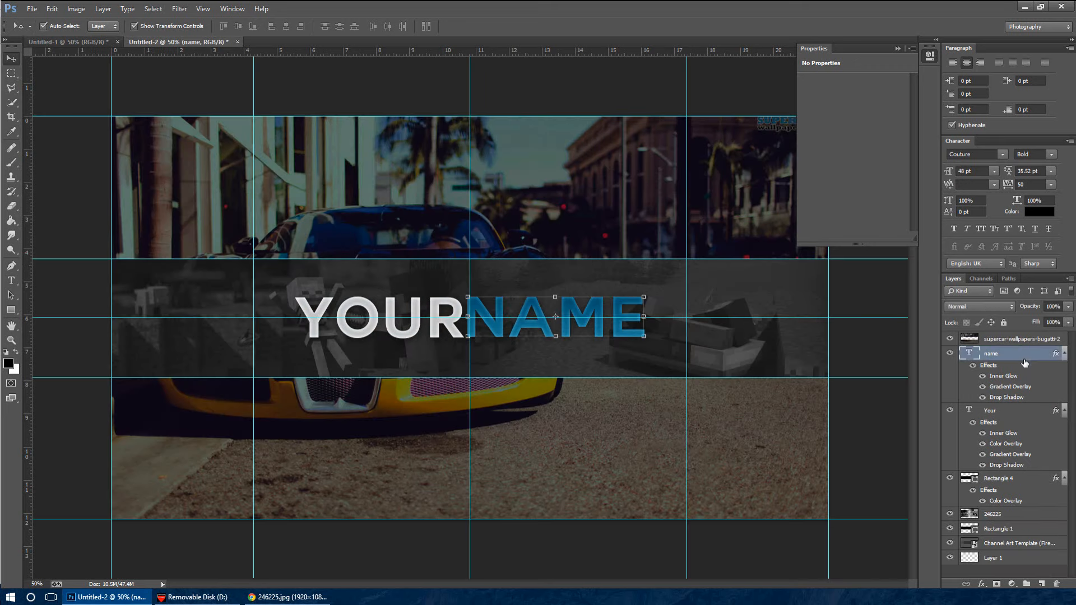
left_click(1045, 413, "shift")
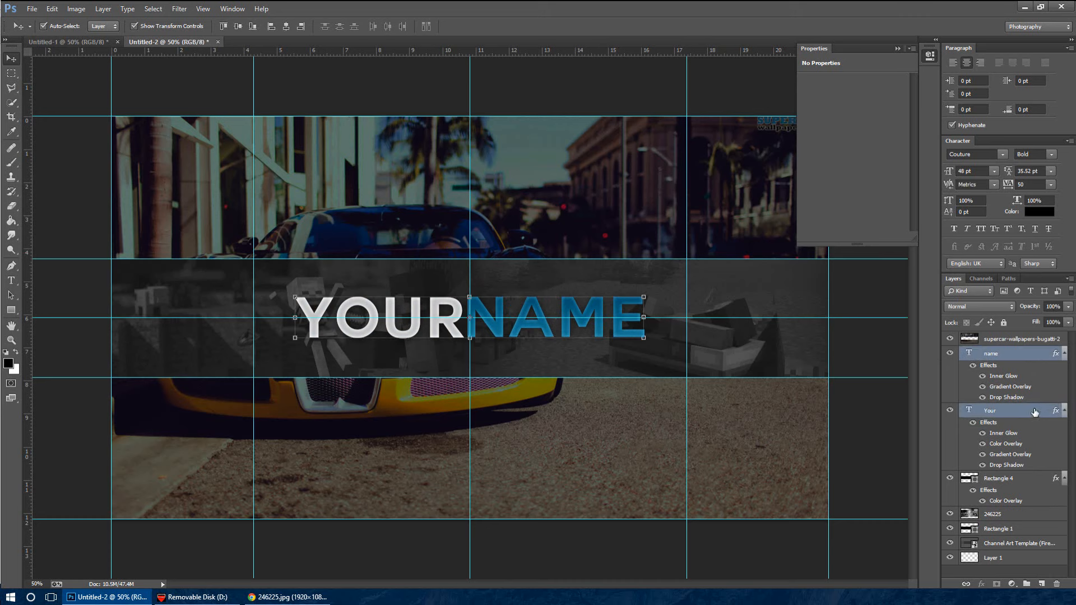
key("ctrl+g")
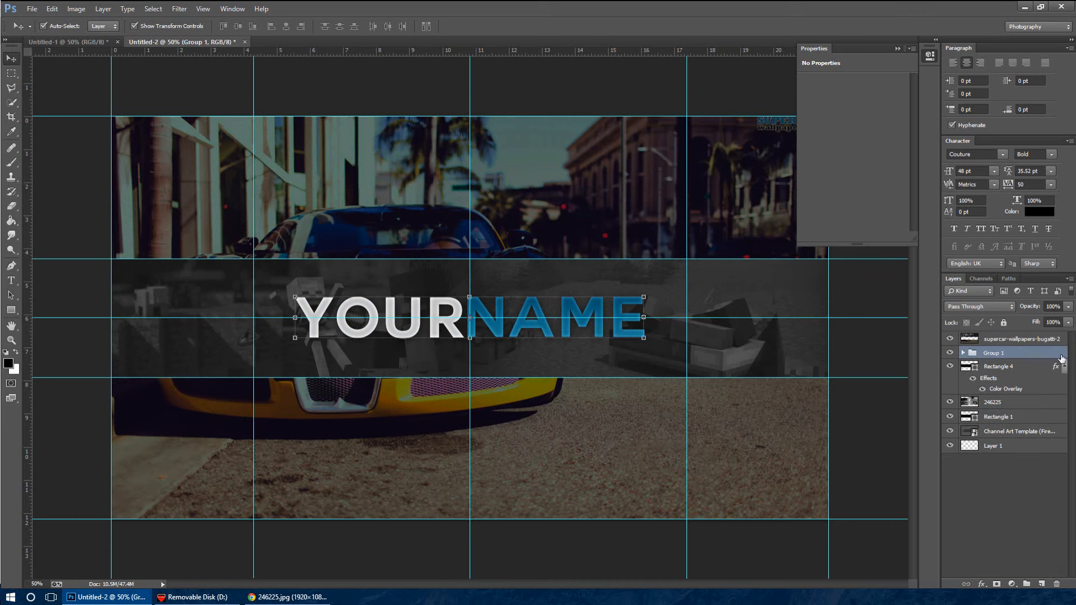
double_click(1000, 353)
type("Text")
key("Return")
Group the Rectangle 4, 246225 and Rectangle 1 layers that form the Minecraft strip
left_click(1036, 367)
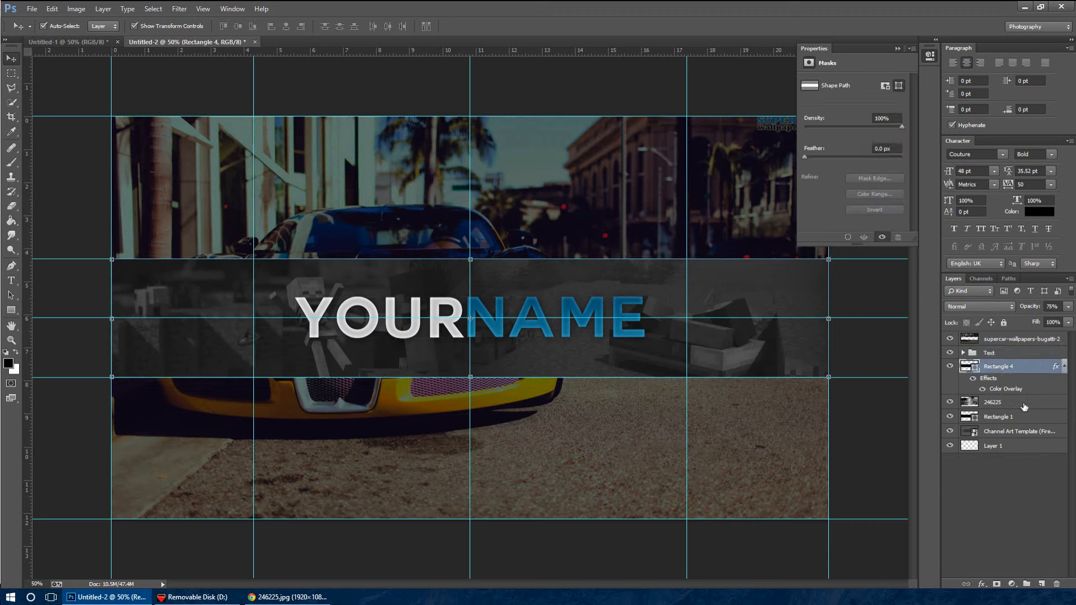
left_click(1025, 405)
left_click(1028, 370)
left_click(1032, 417)
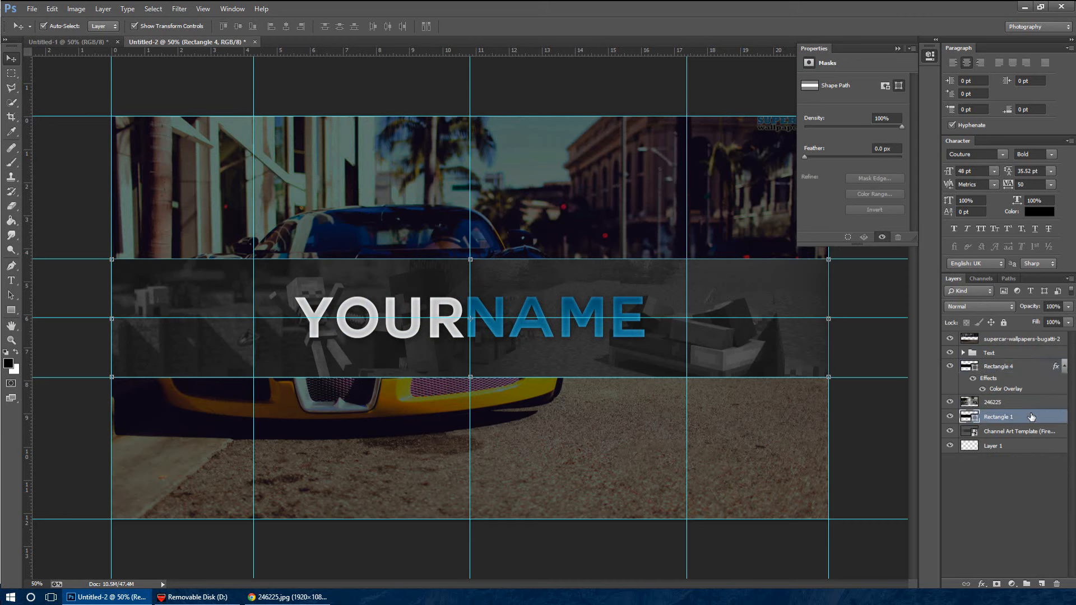
left_click(1037, 369, "shift")
key("ctrl+g")
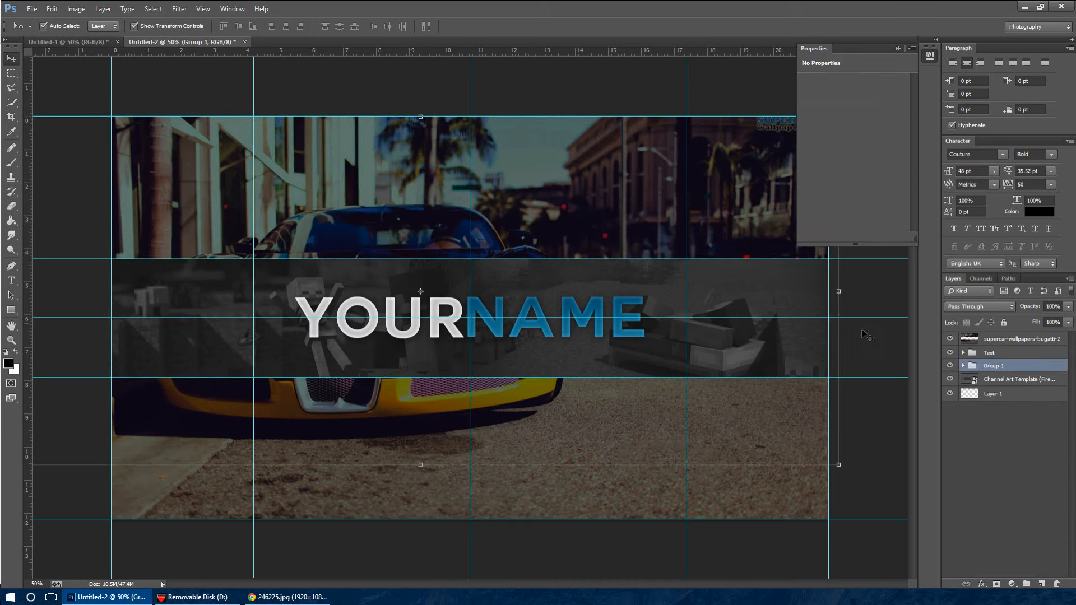
key("e")
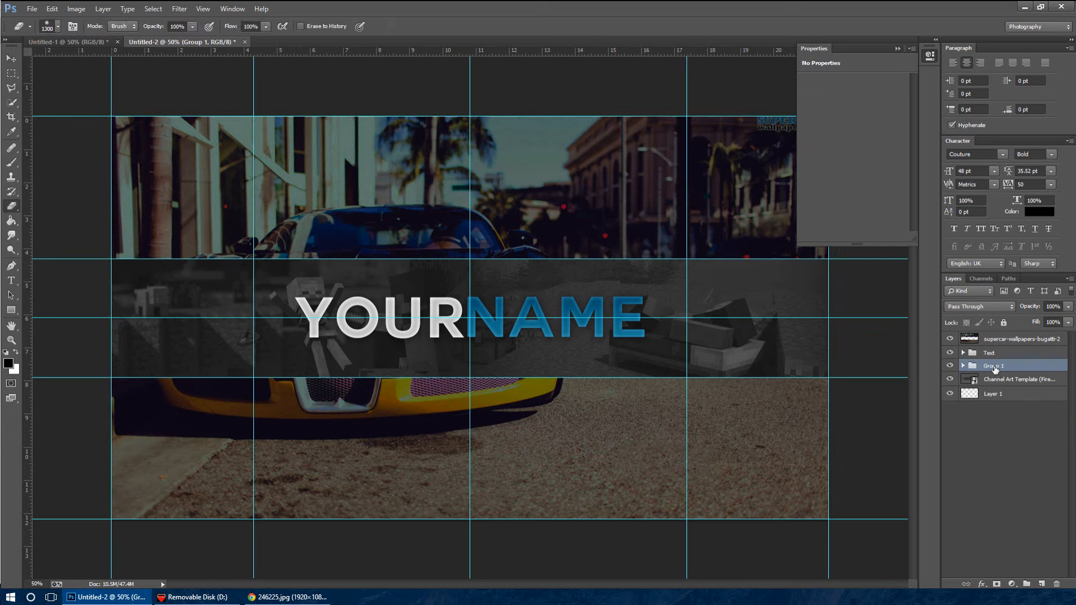
key("b")
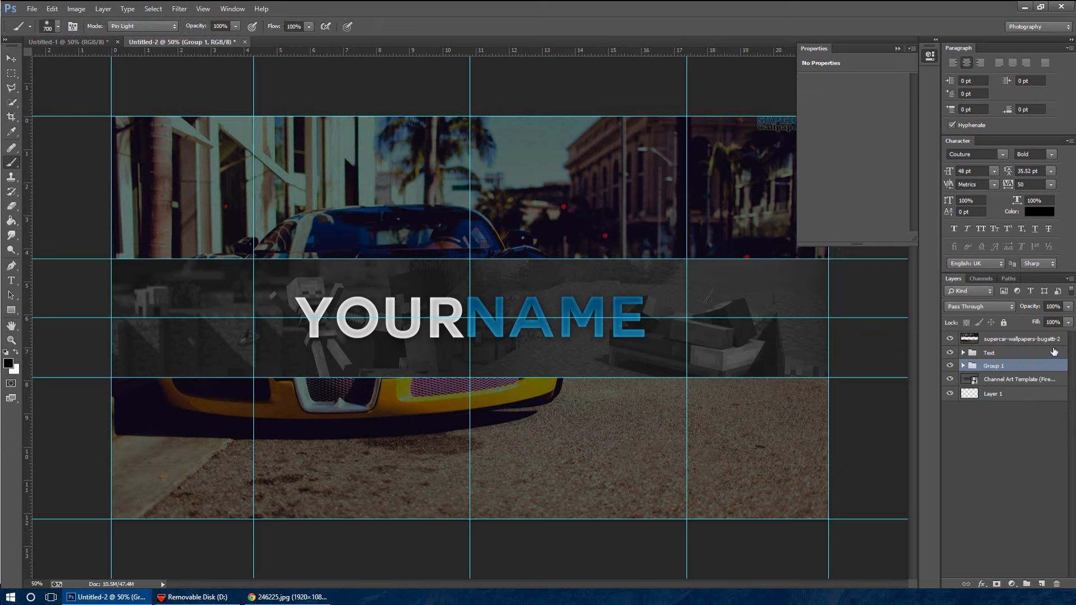
Rename the Minecraft strip's layer group as Banner
double_click(1001, 366)
type("n")
type("anner")
Add a new layer above the Text group and place a horizontal guide slightly below the strip's upper edge
left_click(1051, 353)
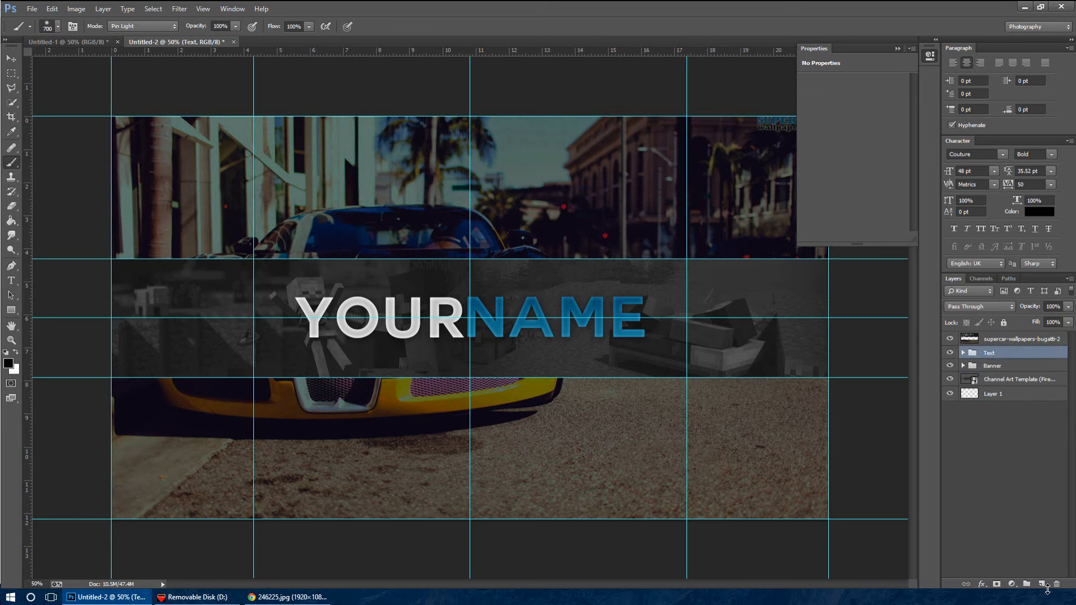
left_click(1043, 585)
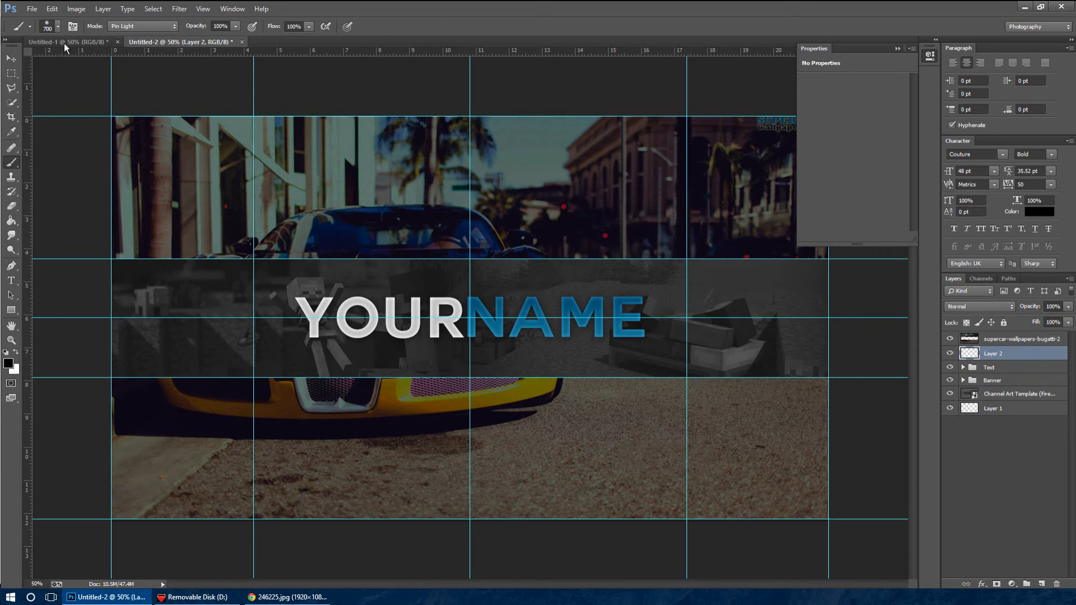
mouse_move(213, 53)
left_mouse_down()
mouse_move(252, 102)
mouse_move(573, 271)
left_mouse_up()
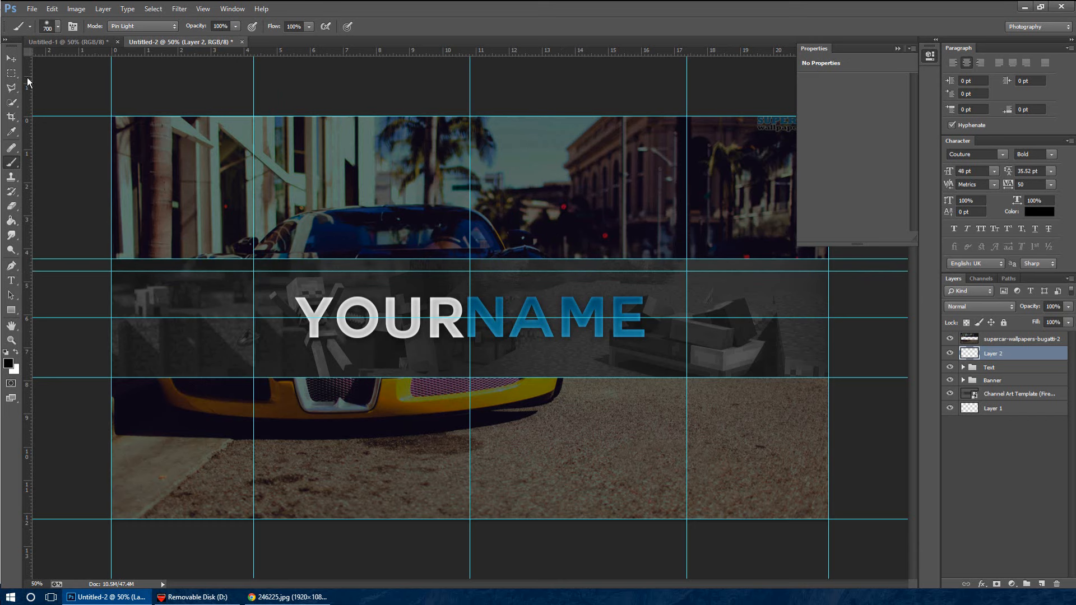
Outline a thin stepped Polygonal Lasso selection along the strip's upper edge, from the canvas's left edge to the vertical centre guide
left_click(12, 93)
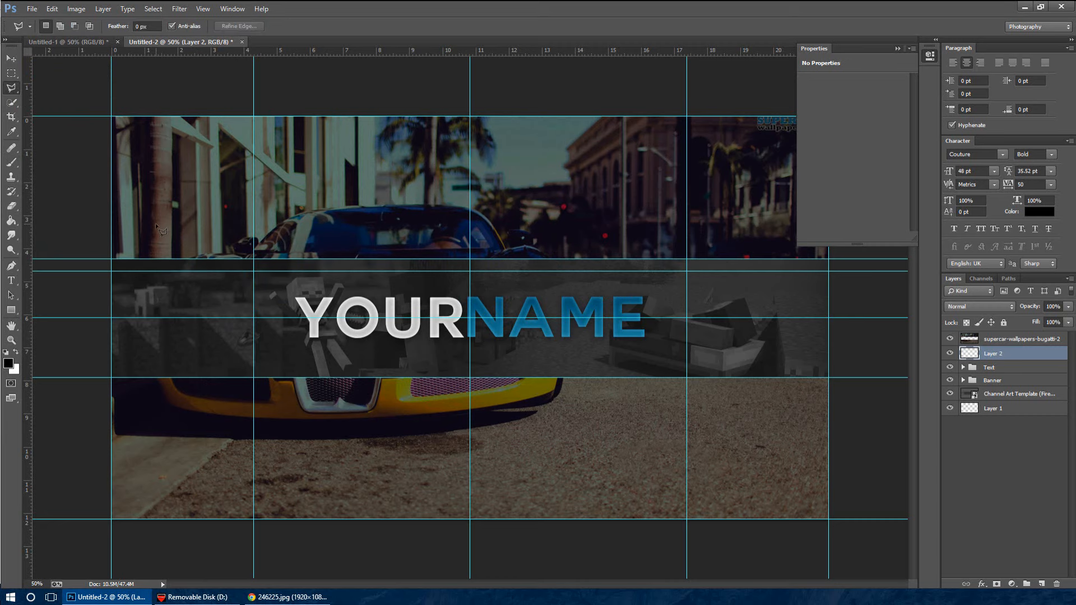
key("ctrl+plus")
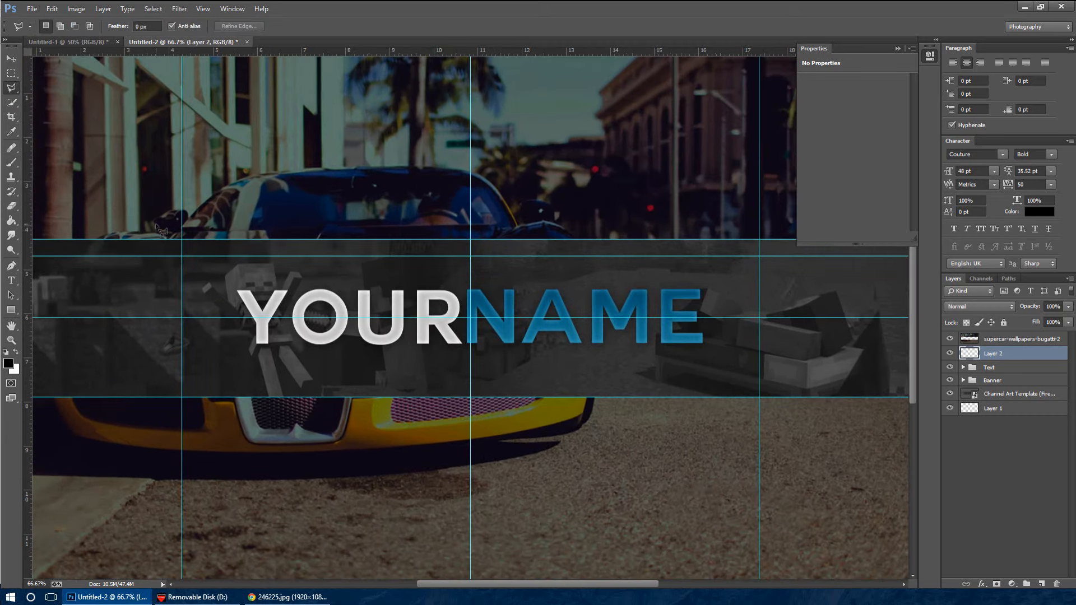
key("ctrl+plus")
left_click_drag(517, 583, 467, 562)
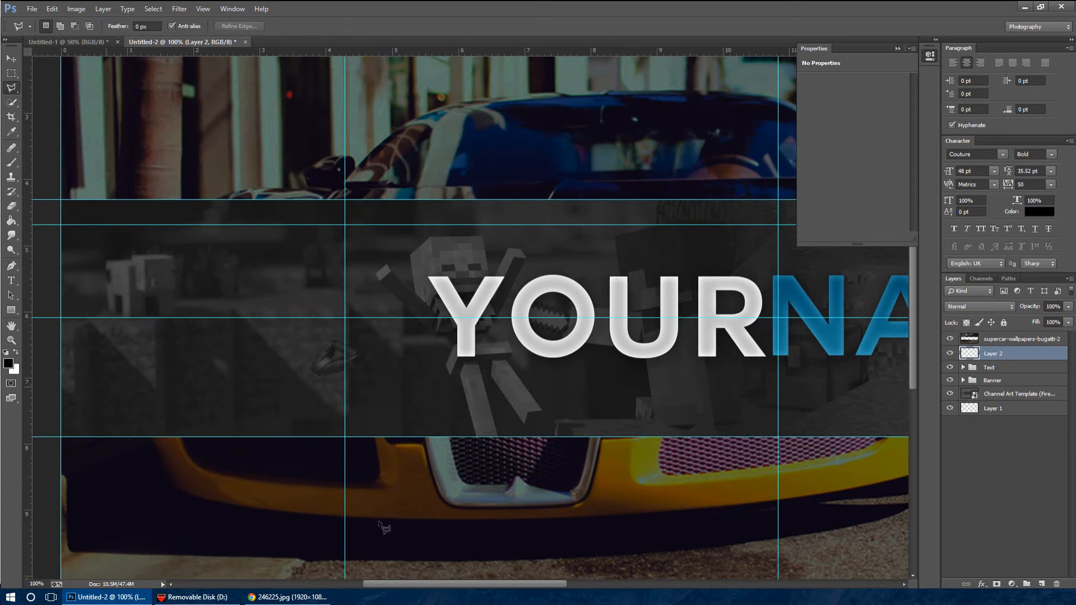
left_click(898, 49)
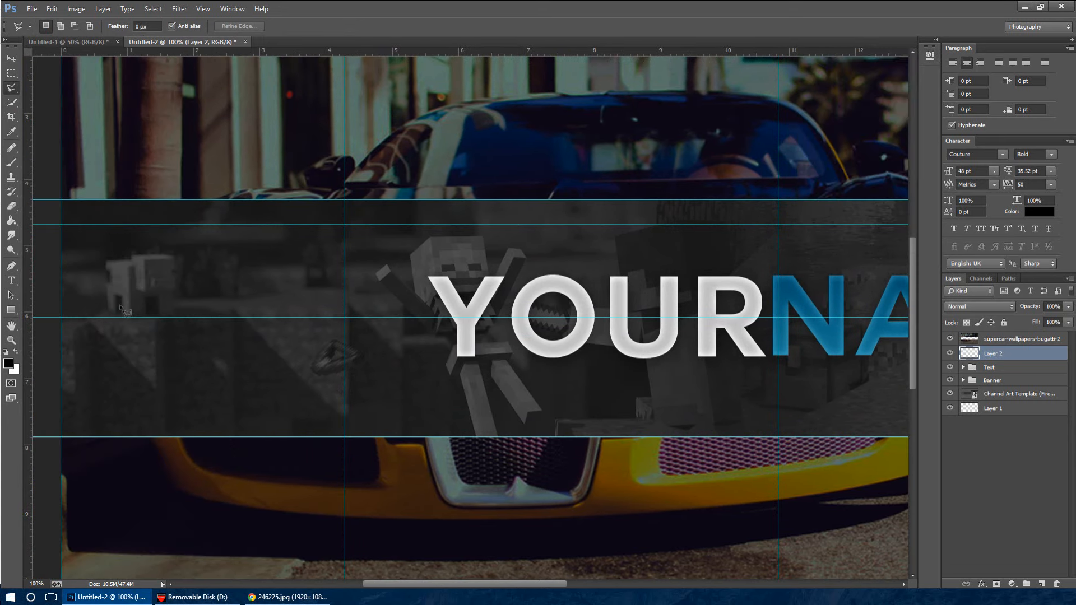
left_click(60, 208)
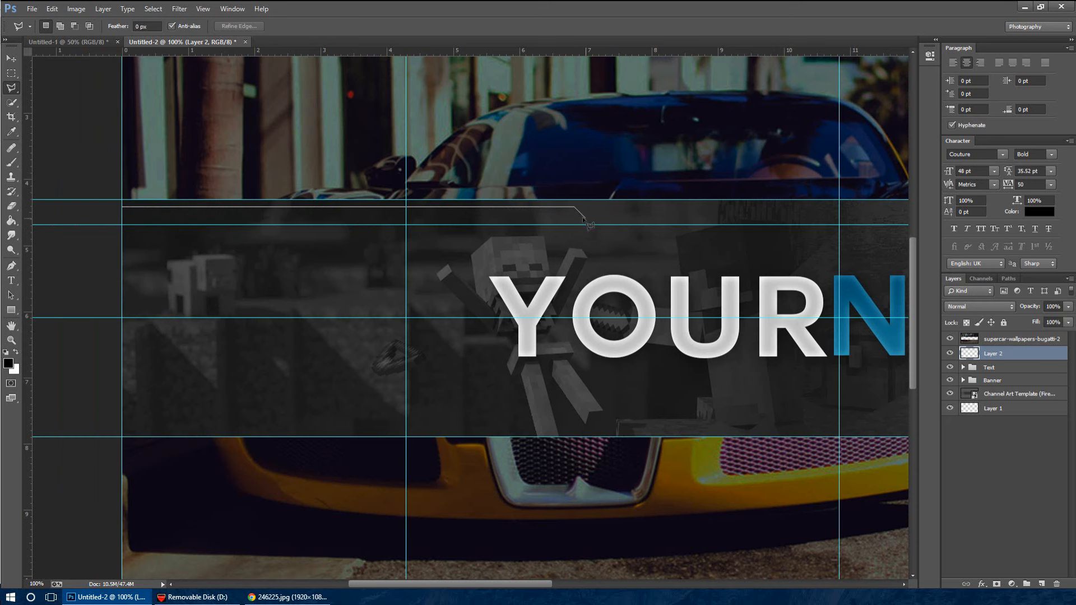
left_click(583, 218, "shift")
left_click(839, 199, "shift")
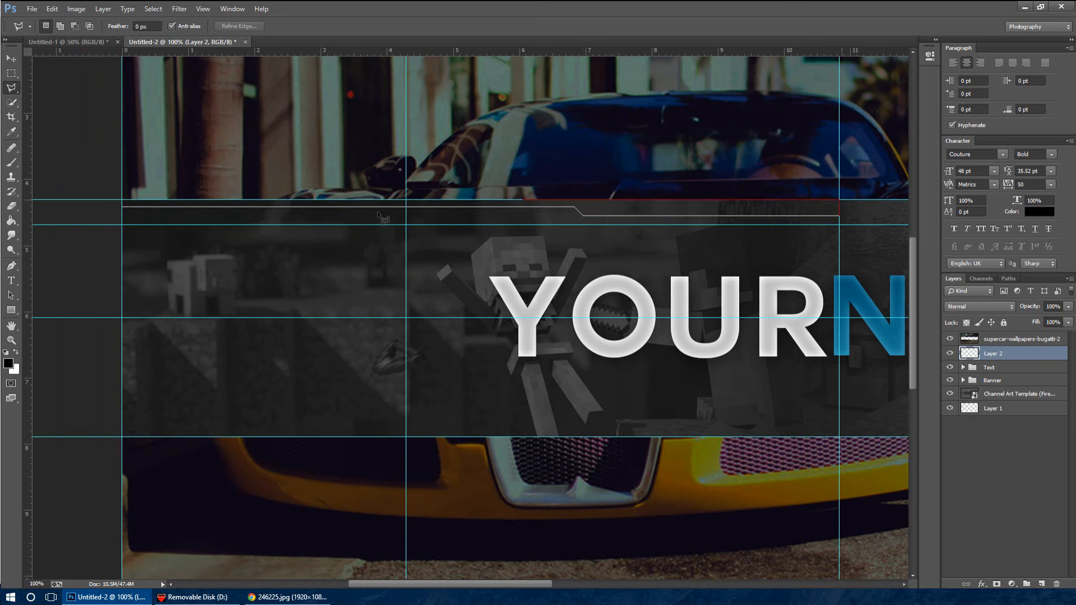
left_click(123, 209)
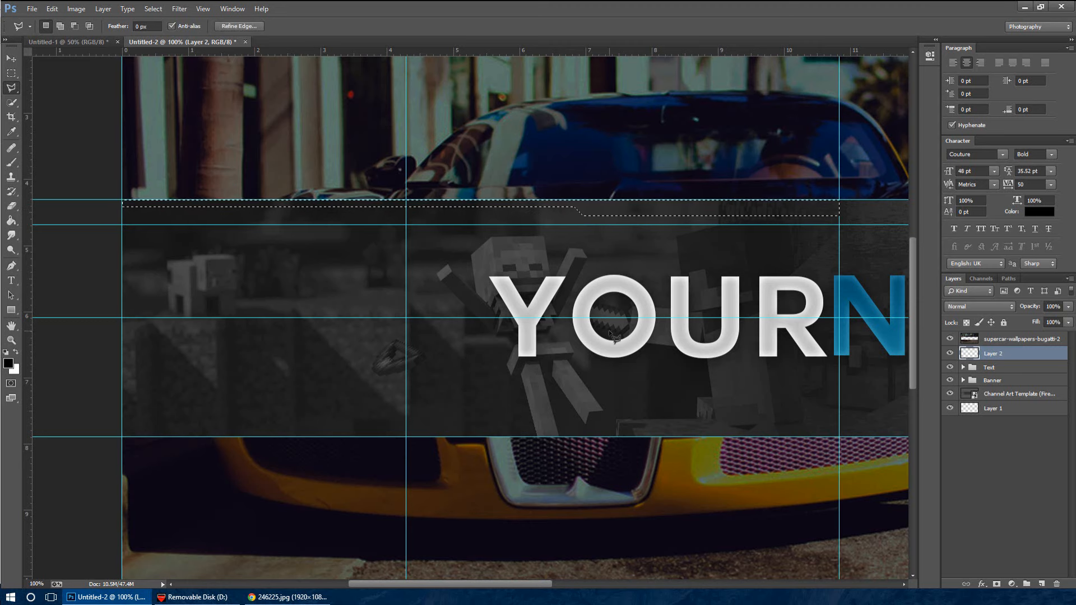
Paint the stepped selection black with the Brush on the new layer and deselect it
key("ctrl+minus")
key("ctrl+minus")
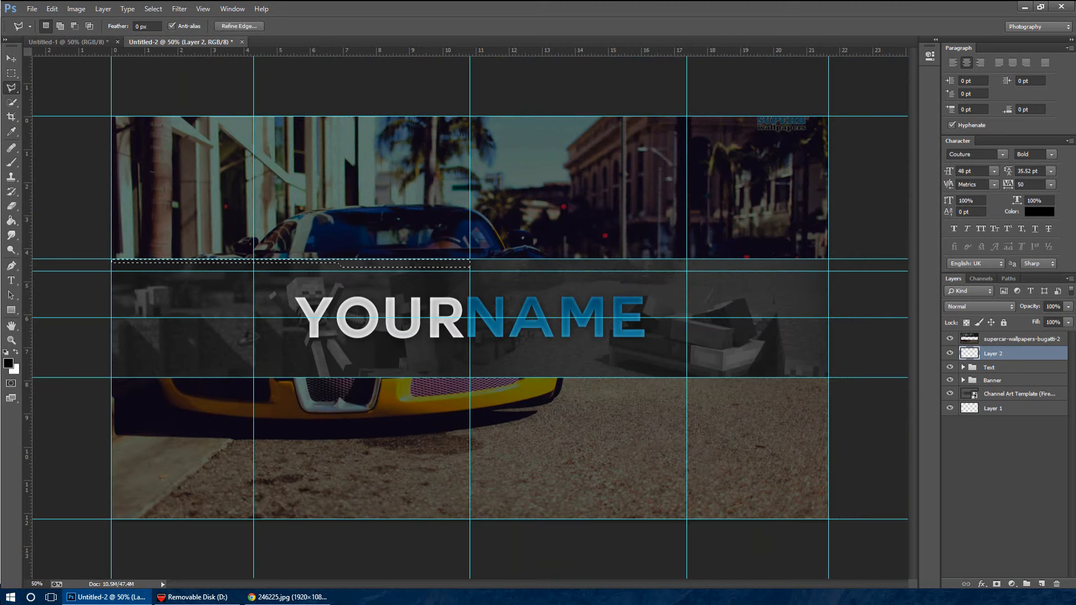
left_click(11, 162)
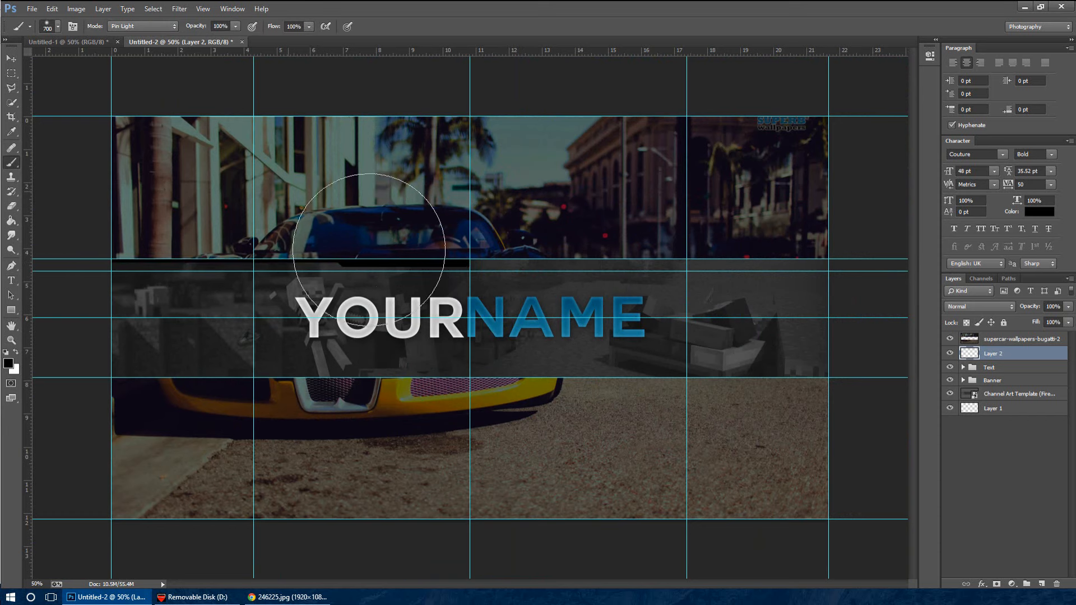
Duplicate the black stepped trim layer and flip the copy horizontally
left_click(12, 58)
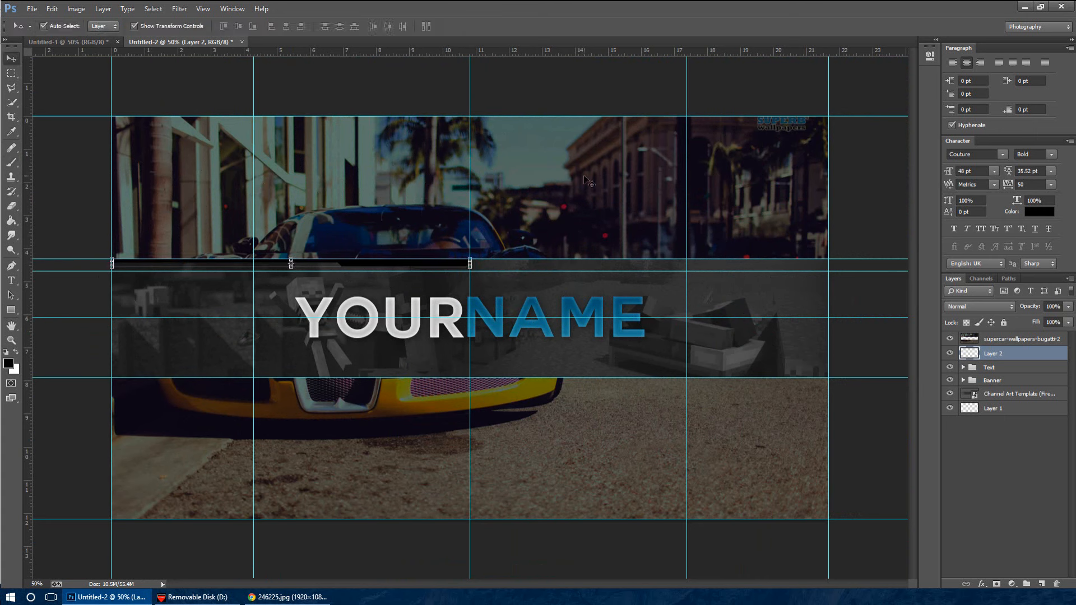
key("ctrl+j")
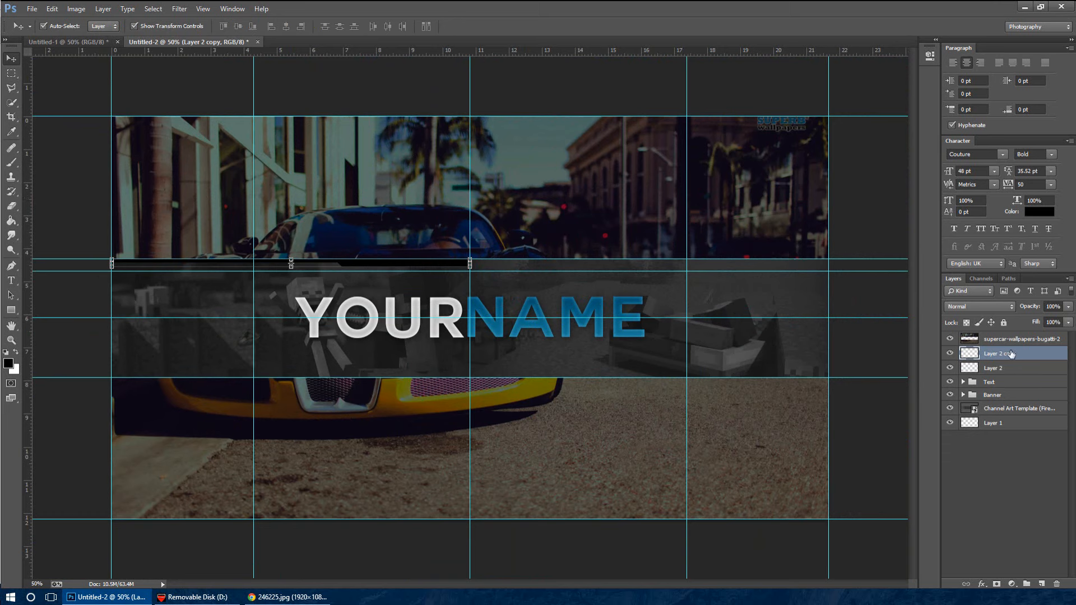
key("ctrl+t")
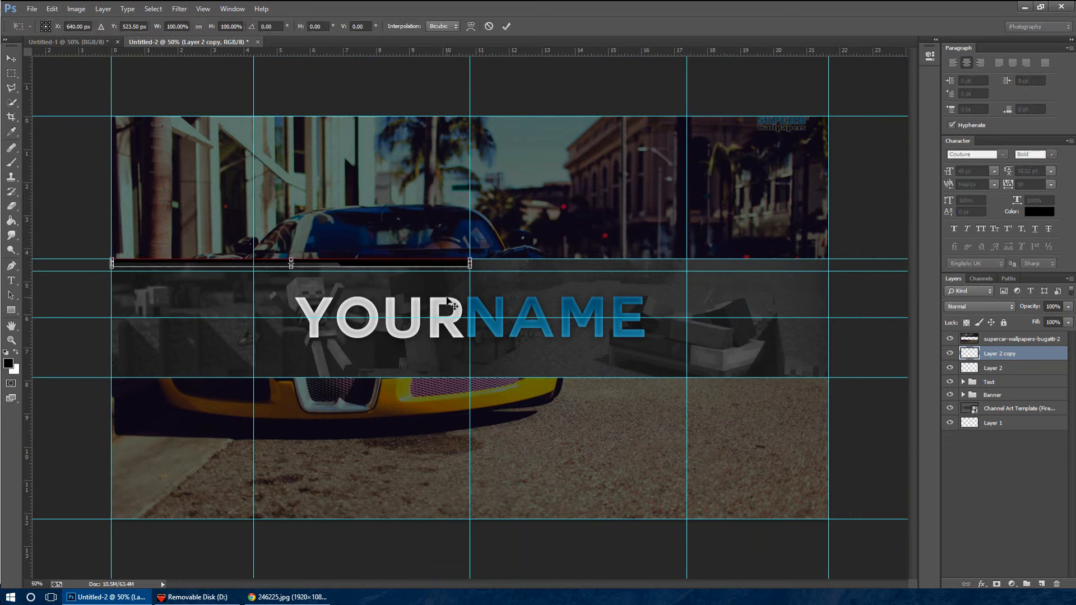
right_click(382, 267)
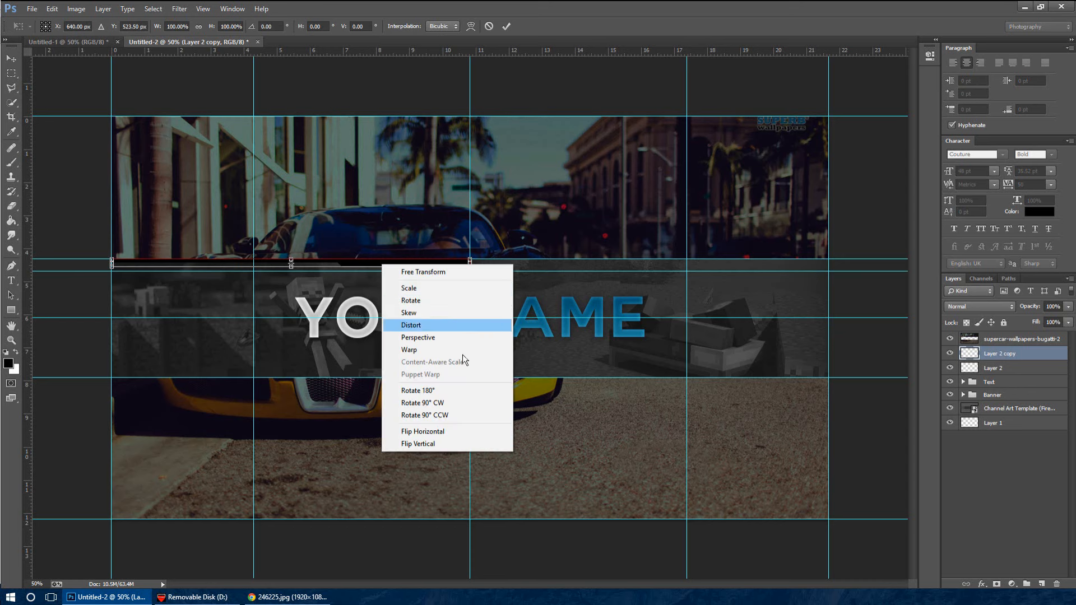
left_click(449, 432)
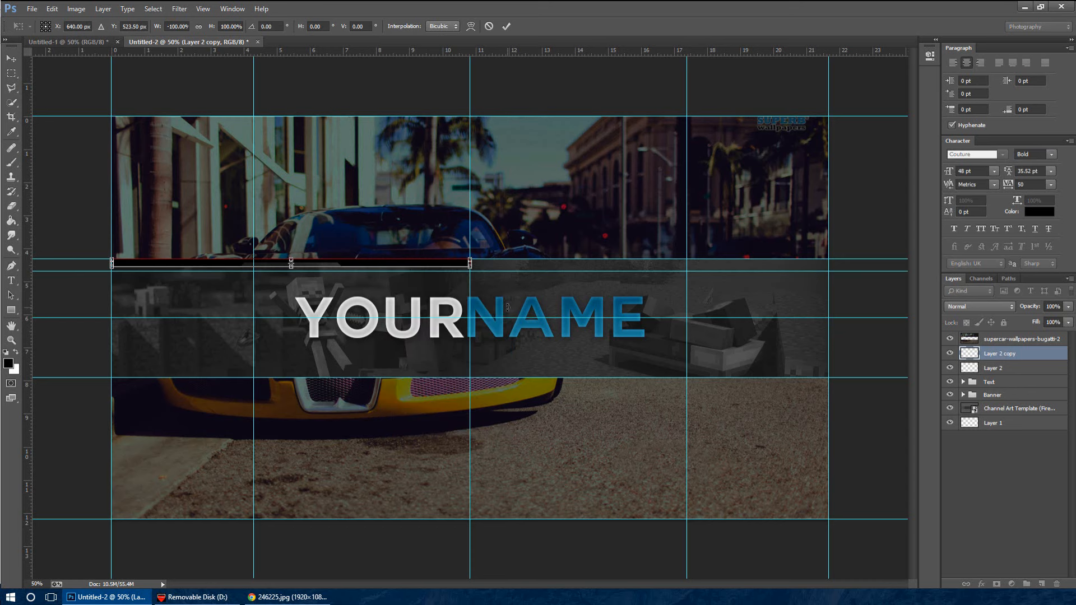
key("Return")
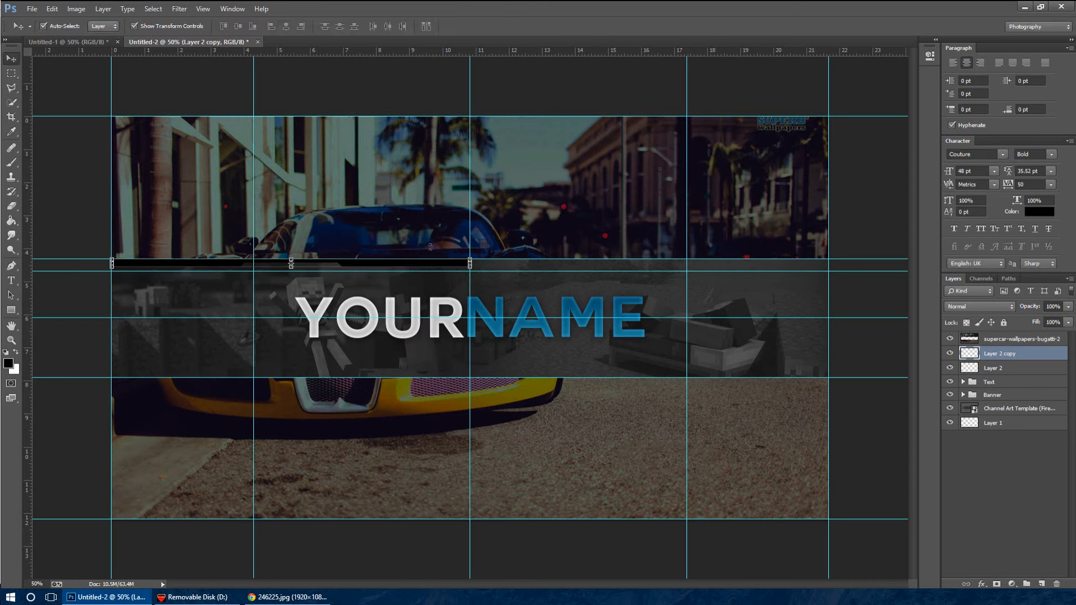
left_click_drag(408, 267, 766, 265)
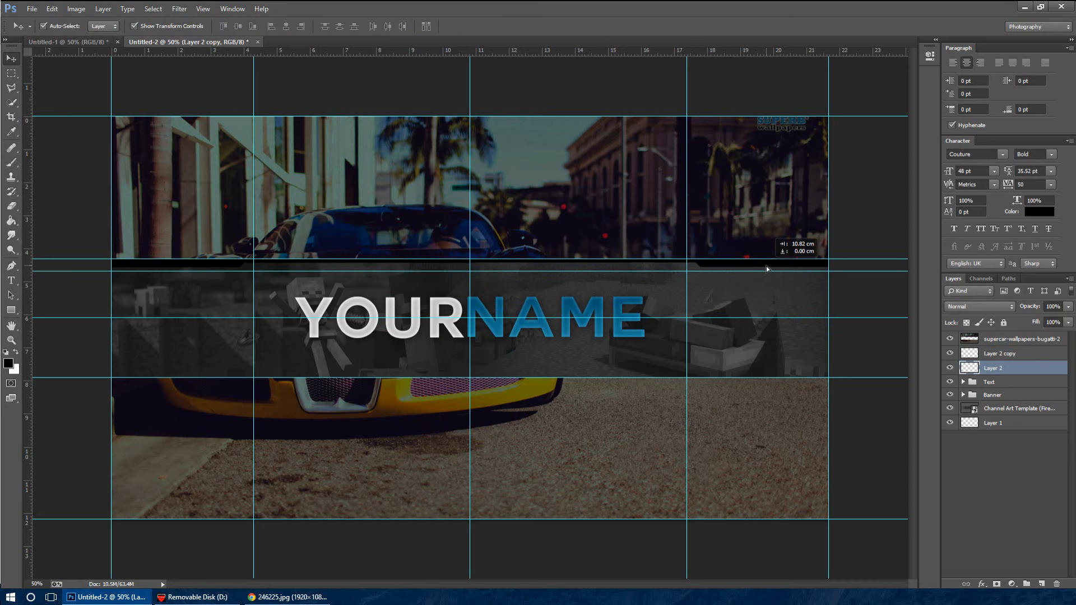
left_click_drag(767, 266, 767, 266)
key("ctrl+z")
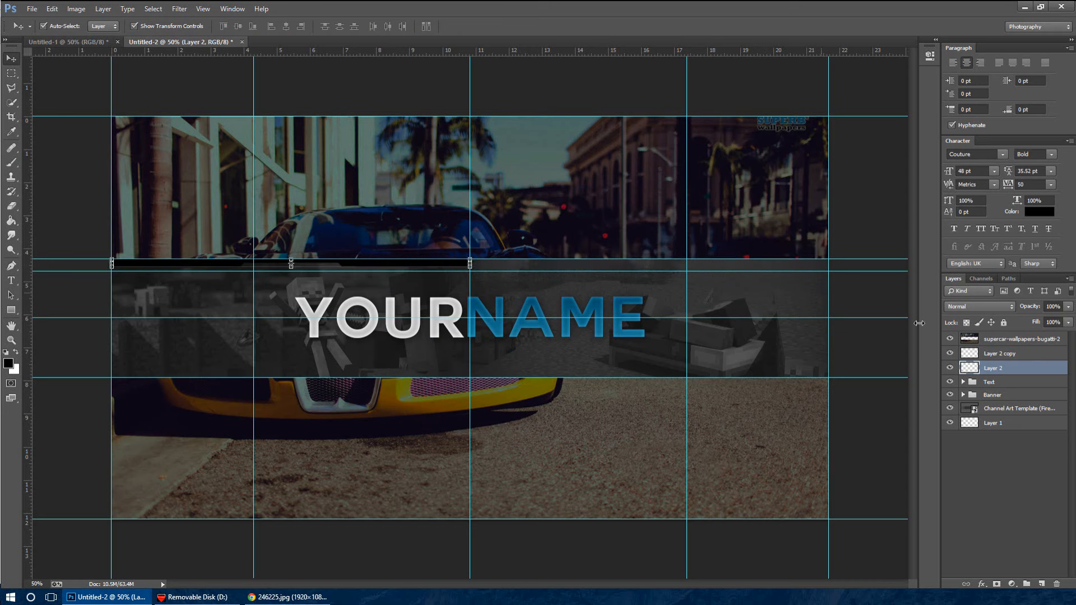
Move the flipped trim copy along the strip's upper edge to the canvas's right half and merge it with Layer 2
left_click(1035, 354)
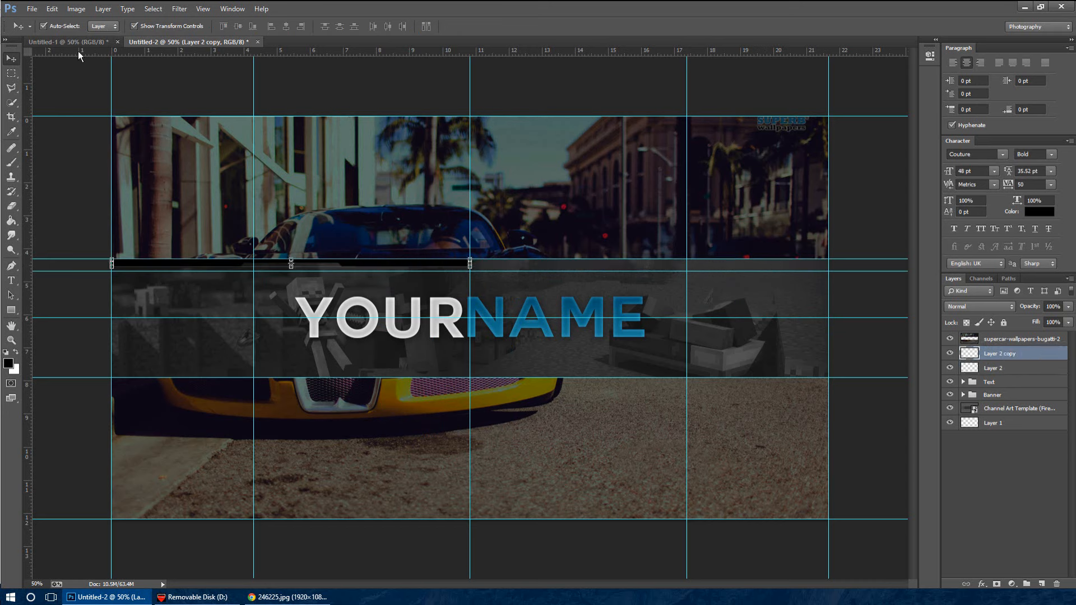
left_click_drag(192, 268, 548, 264)
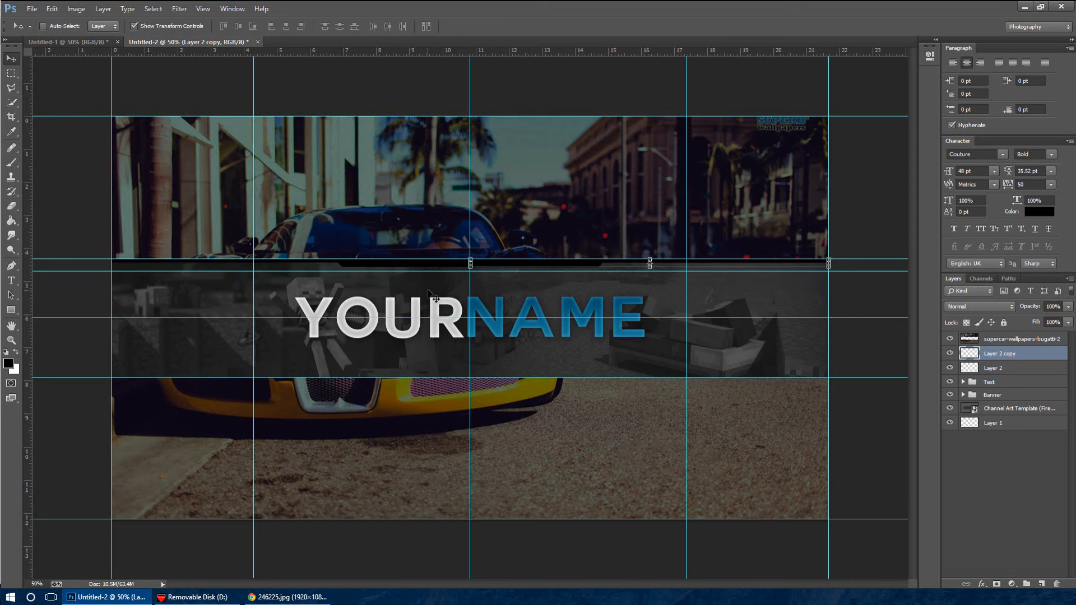
left_click(1023, 368, "shift")
key("ctrl+e")
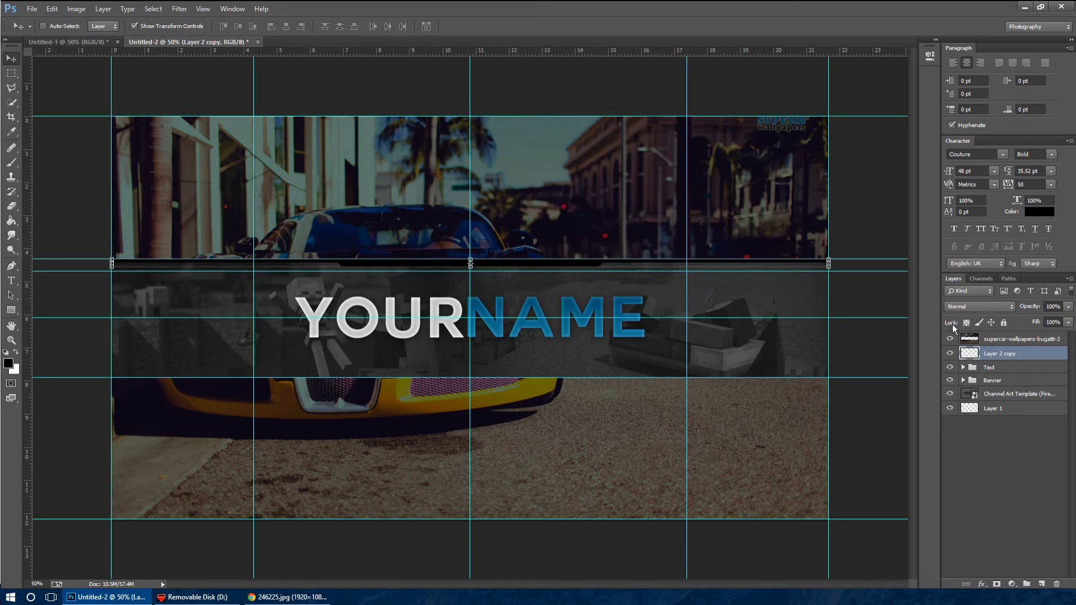
Shift the merged black trim slightly down from the strip's upper edge, keeping it centred on the vertical centre guide
left_click(951, 354)
left_click(952, 354)
key("ctrl+1")
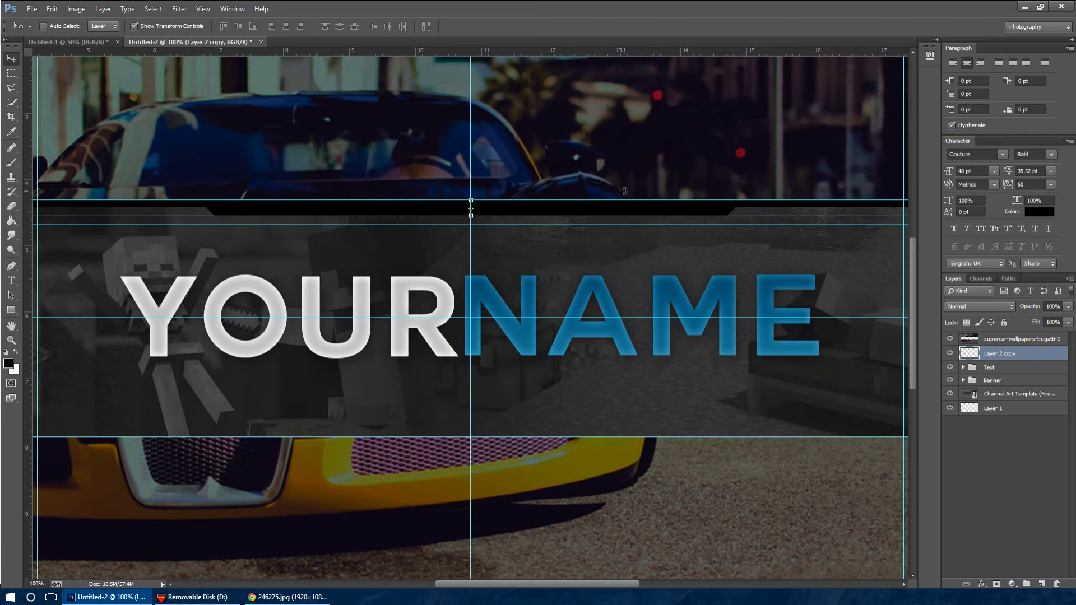
left_click_drag(617, 213, 634, 219)
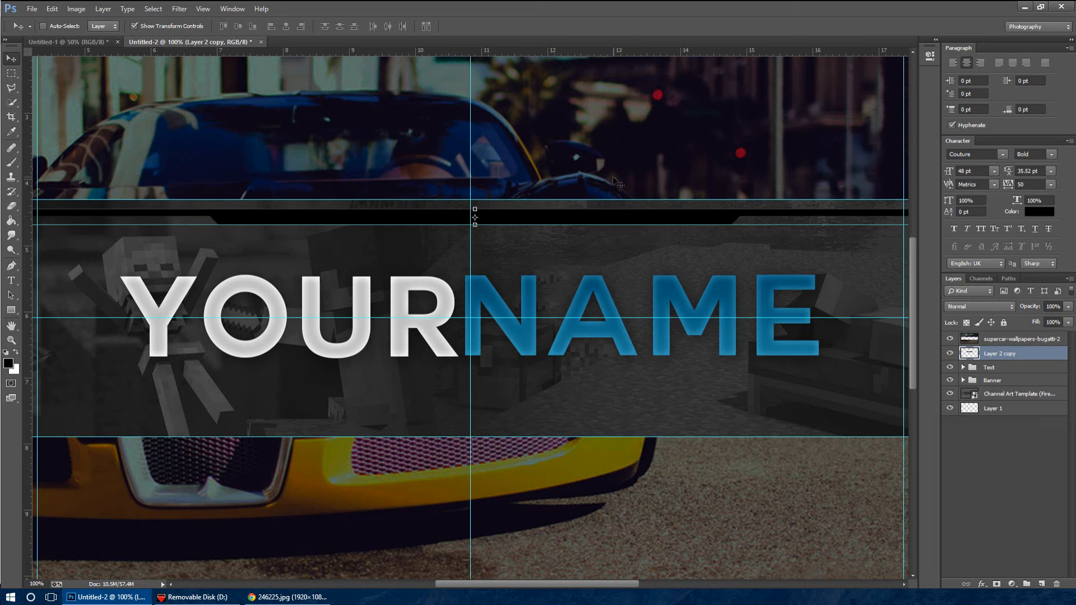
key("Left")
key("Left")
key("Left")
key("Left")
key("Left")
key("Left")
key("Left")
key("Left")
key("Up")
key("Up")
key("Up")
key("Up")
key("Up")
key("Up")
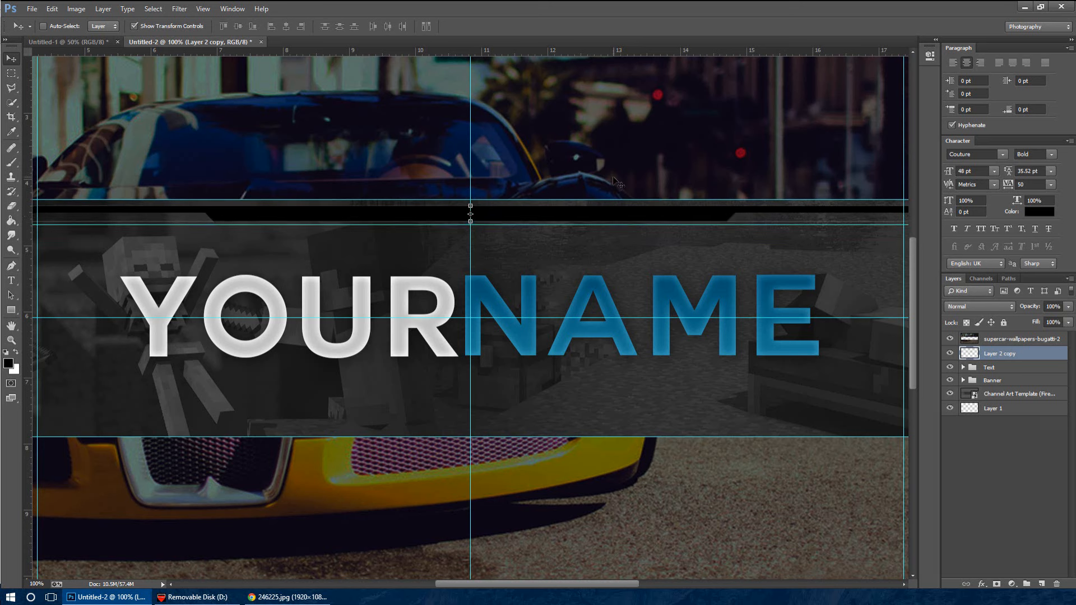
key("Up")
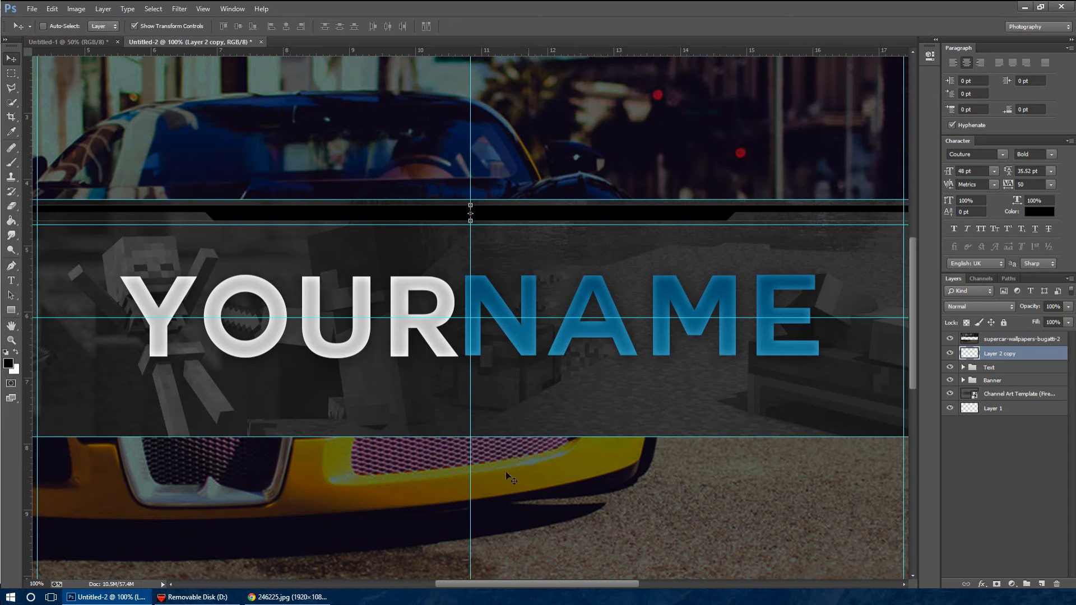
Draw a black rectangle about 2669 × 54 px over the gap above the trim and merge it with the Layer 2 copy layer
left_click_drag(530, 584, 442, 584)
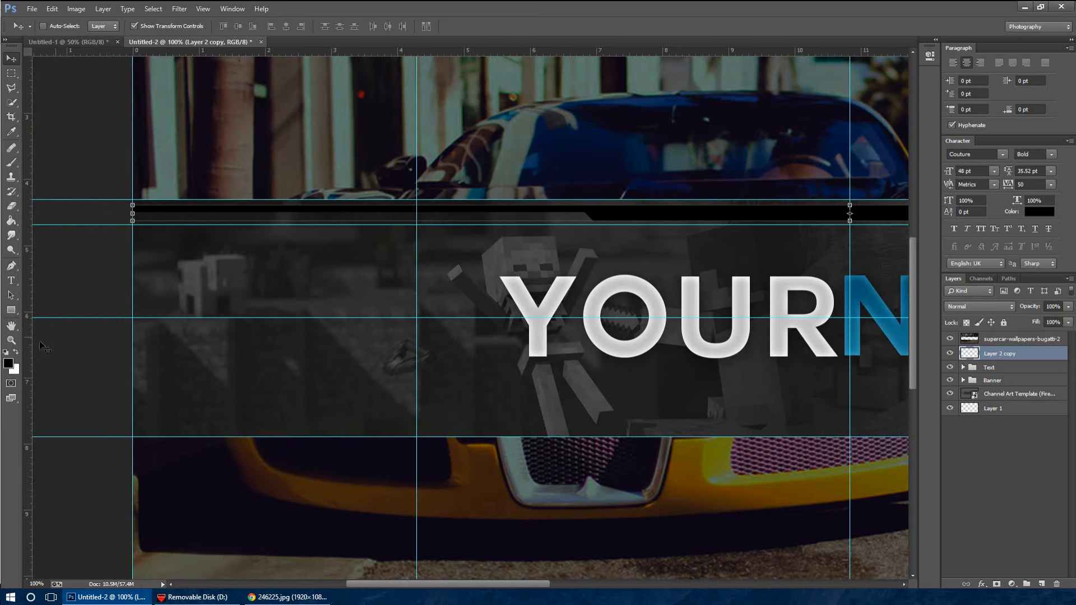
left_click(12, 311)
left_click_drag(133, 178, 720, 208)
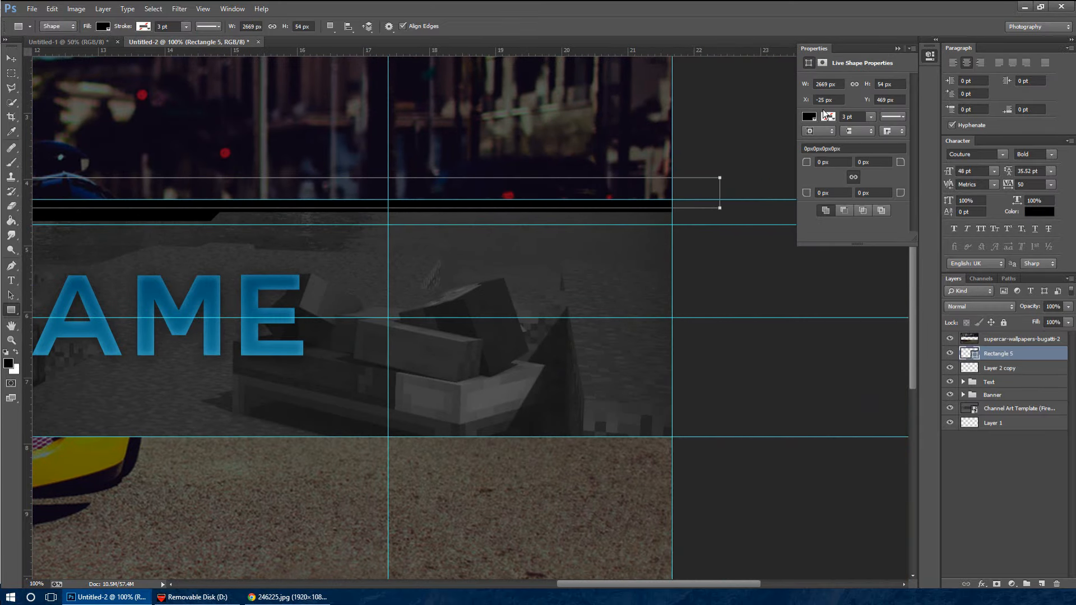
left_click(897, 48)
left_click(1040, 370, "shift")
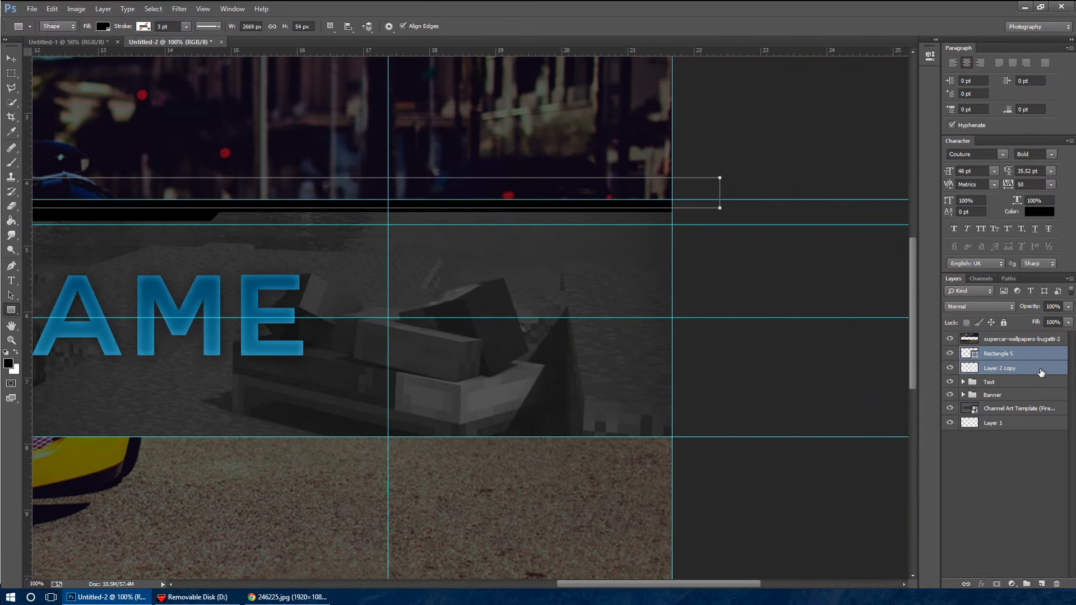
key("ctrl+e")
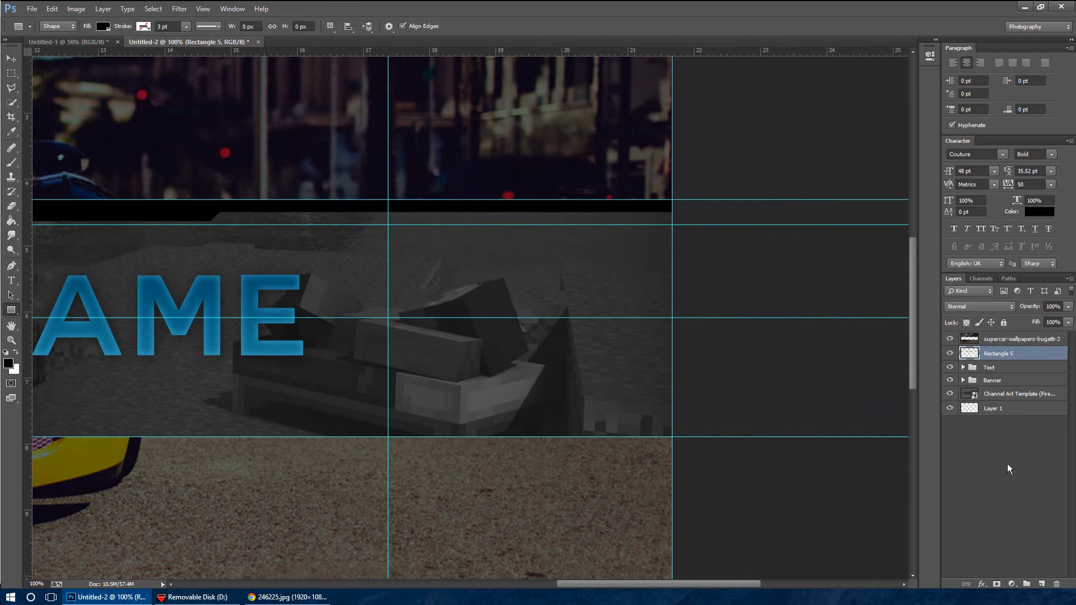
Lower the merged trim layer's opacity to 60%
left_click_drag(727, 584, 609, 584)
key("ctrl+minus")
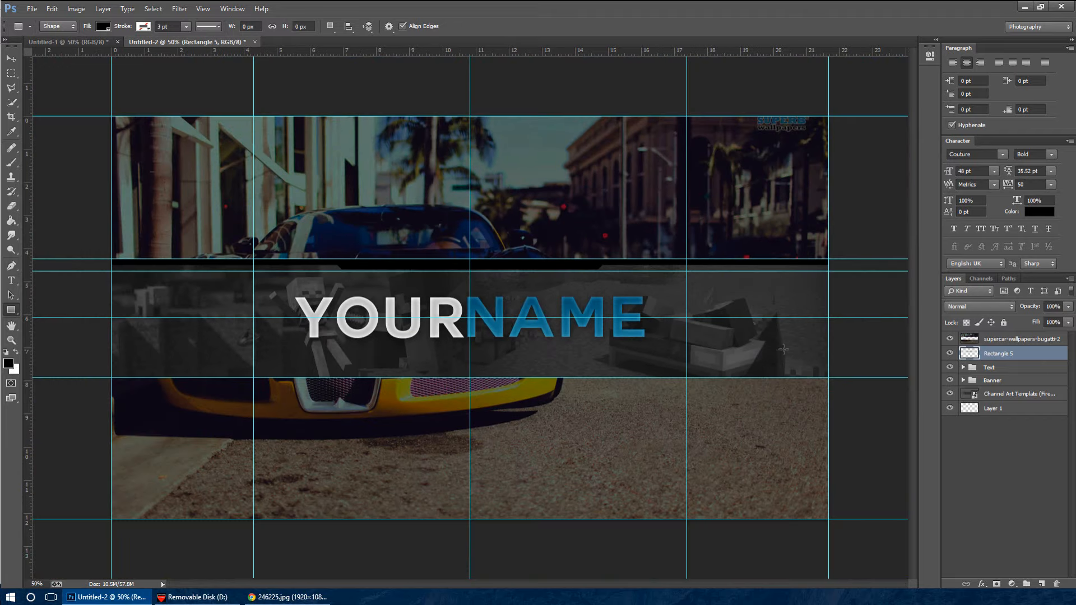
left_click(951, 353)
left_click(951, 354)
left_click_drag(1017, 307, 1009, 310)
key("6")
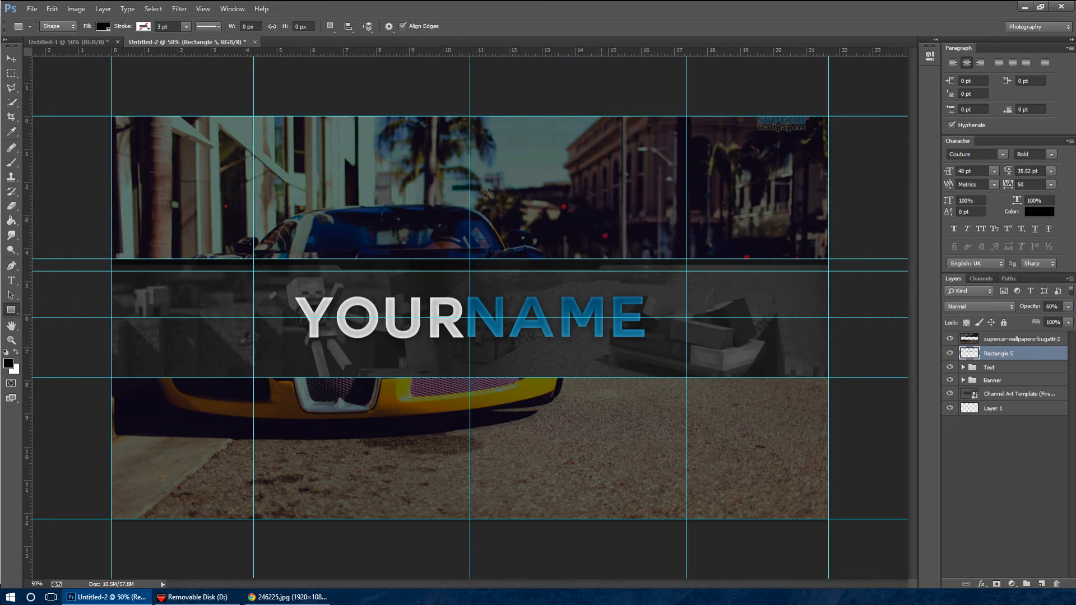
key("v")
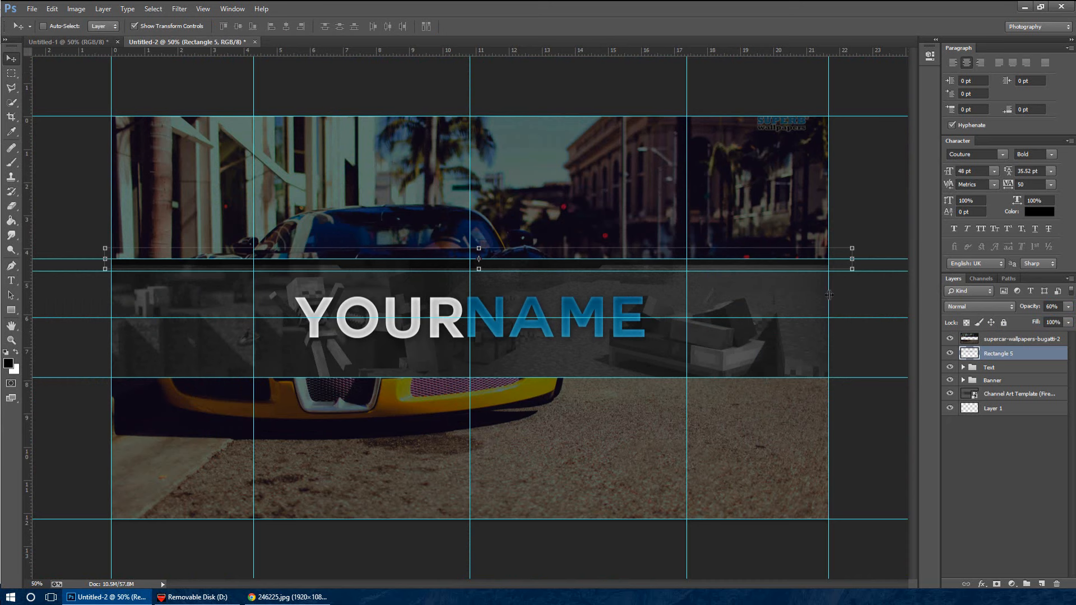
Remove the extra horizontal guide just below the strip's upper edge
left_click_drag(887, 271, 849, 53)
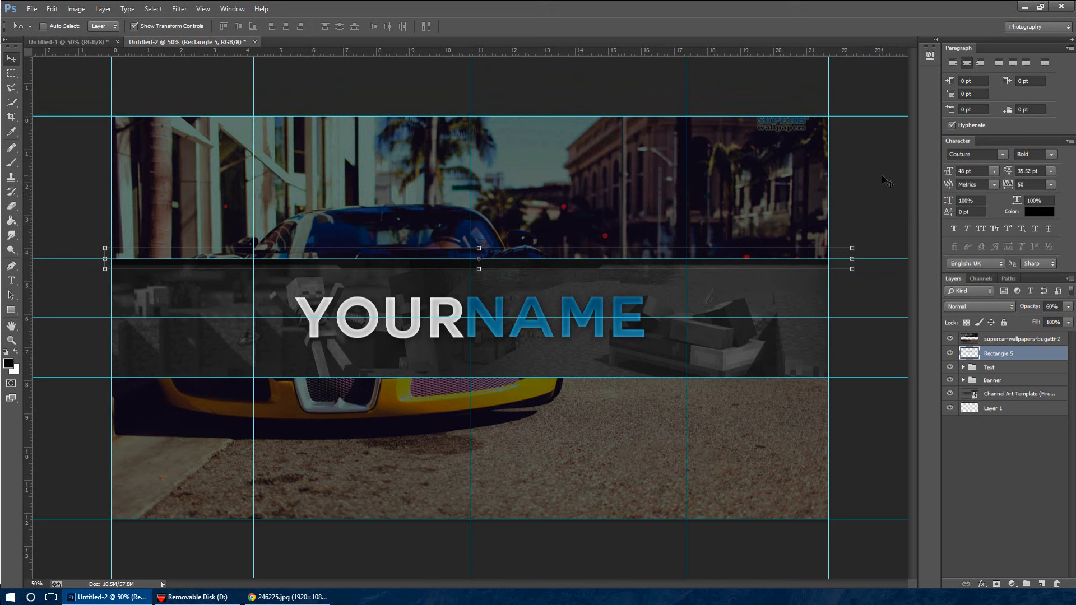
key("ctrl+plus")
key("ctrl+plus")
key("ctrl+plus")
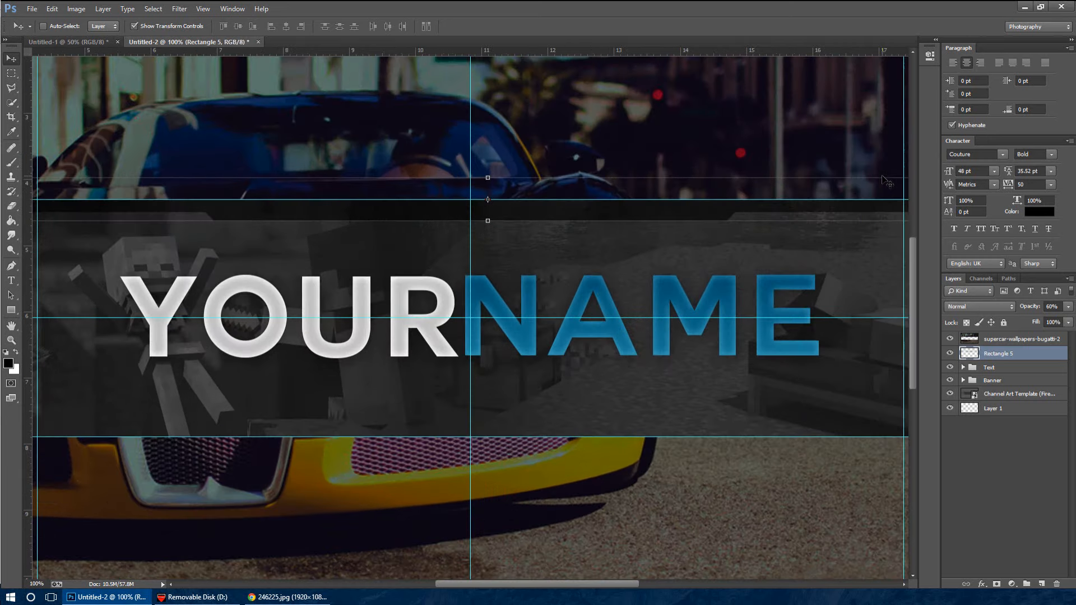
scroll(780, 191, "up", 2)
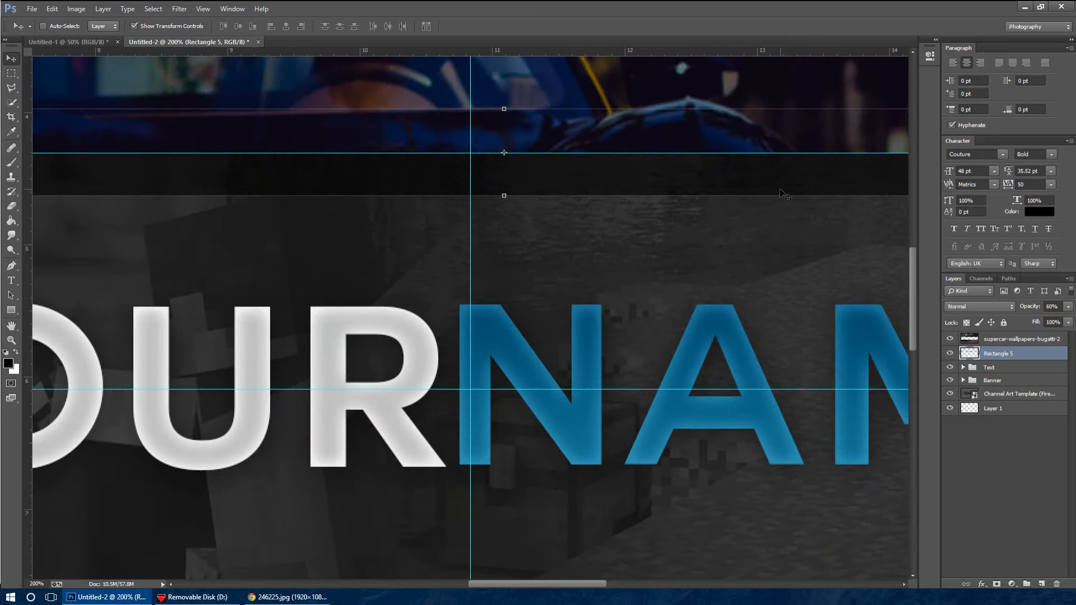
key("ctrl+minus")
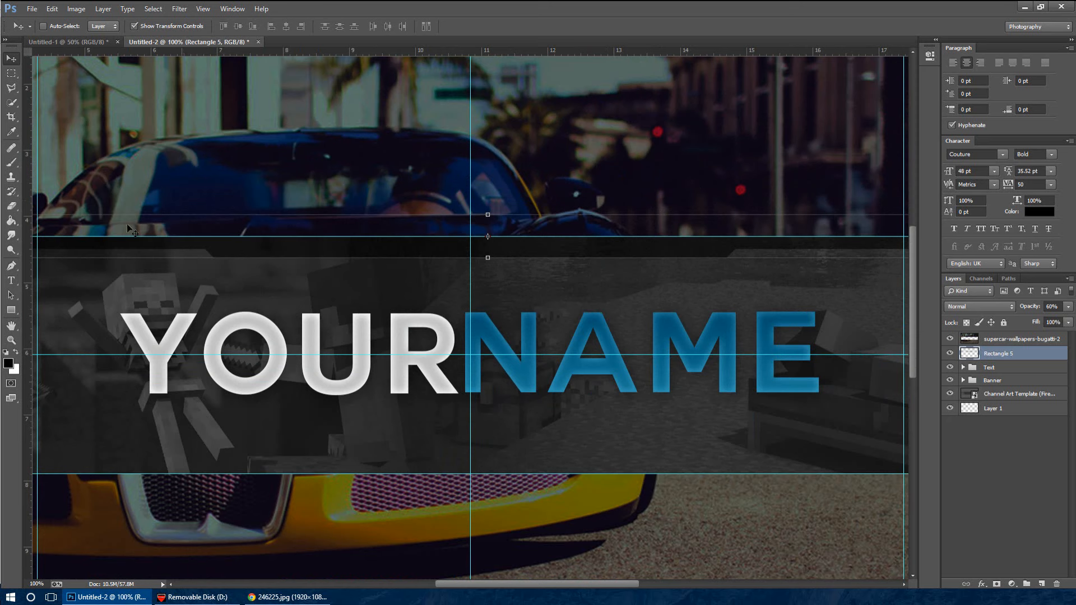
Add the centred text "the official channel of" at 11 pt on the black trim, at the vertical centre guide
left_click(10, 286)
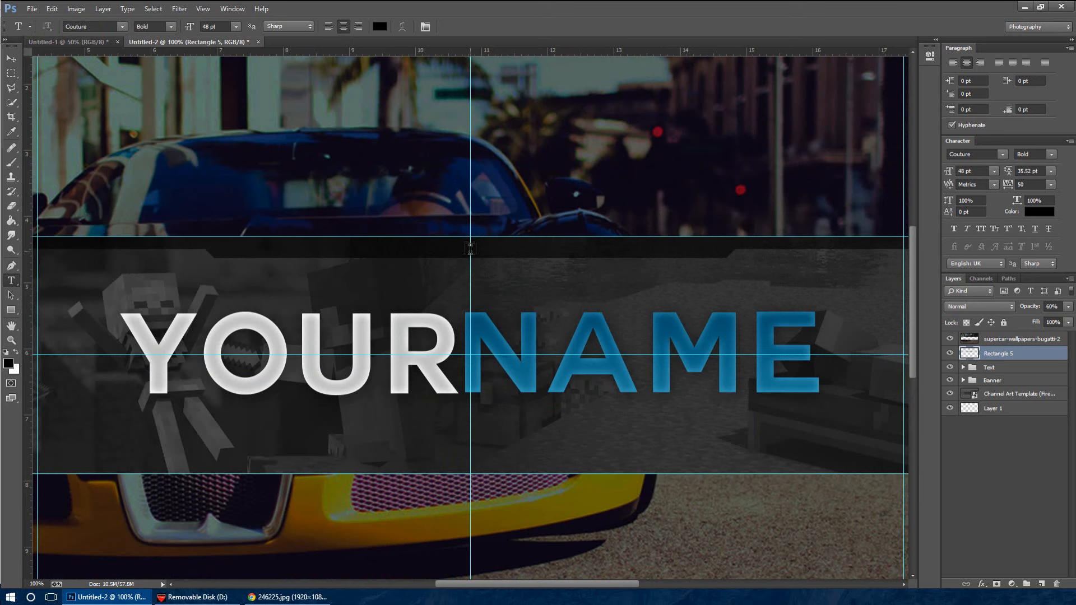
left_click(470, 250)
left_click(236, 27)
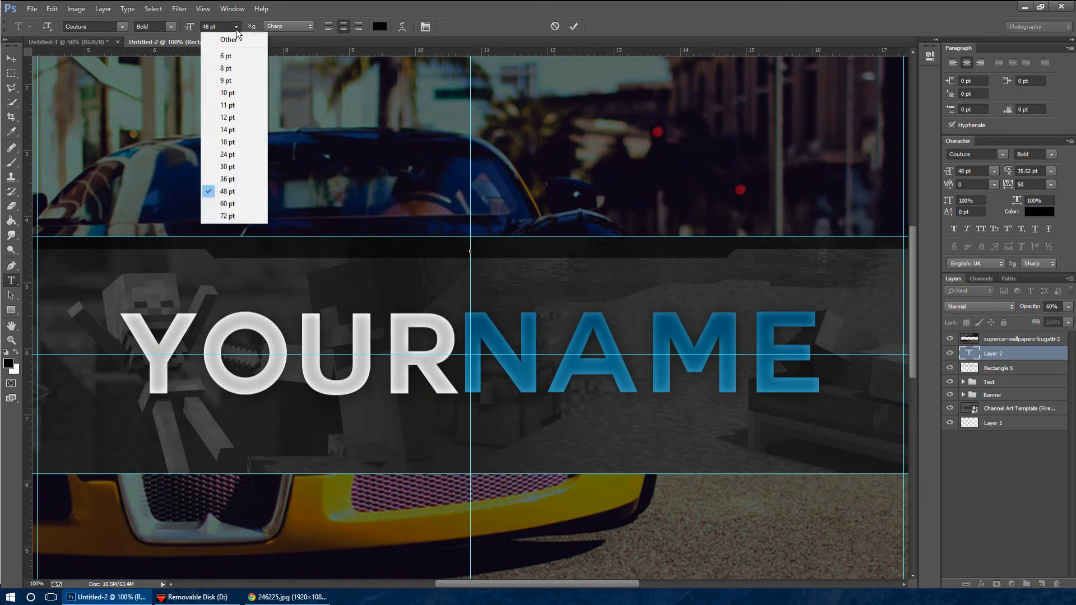
left_click(242, 105)
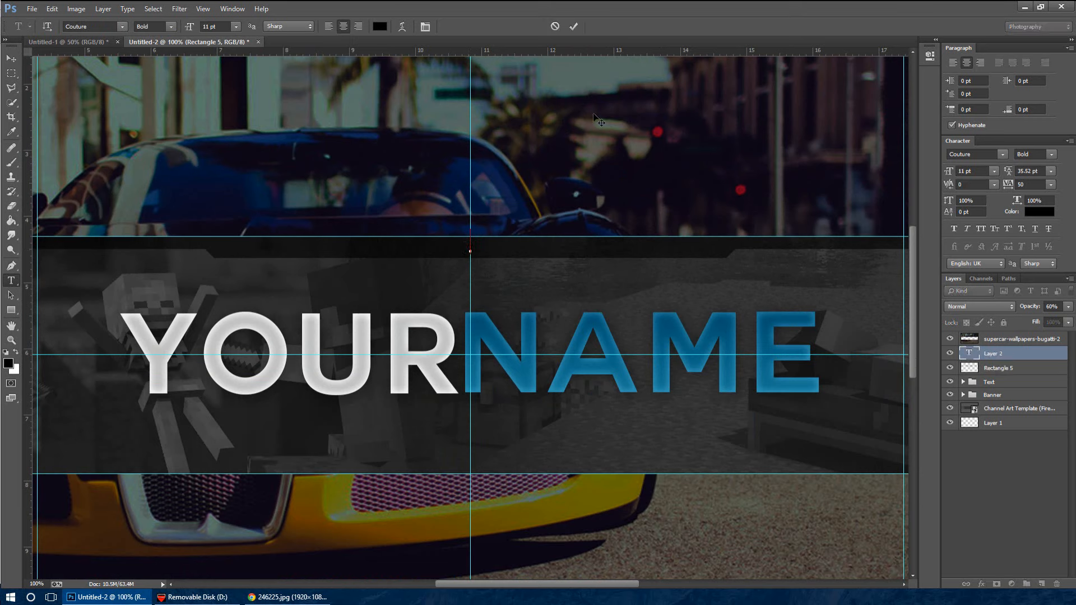
type("The O")
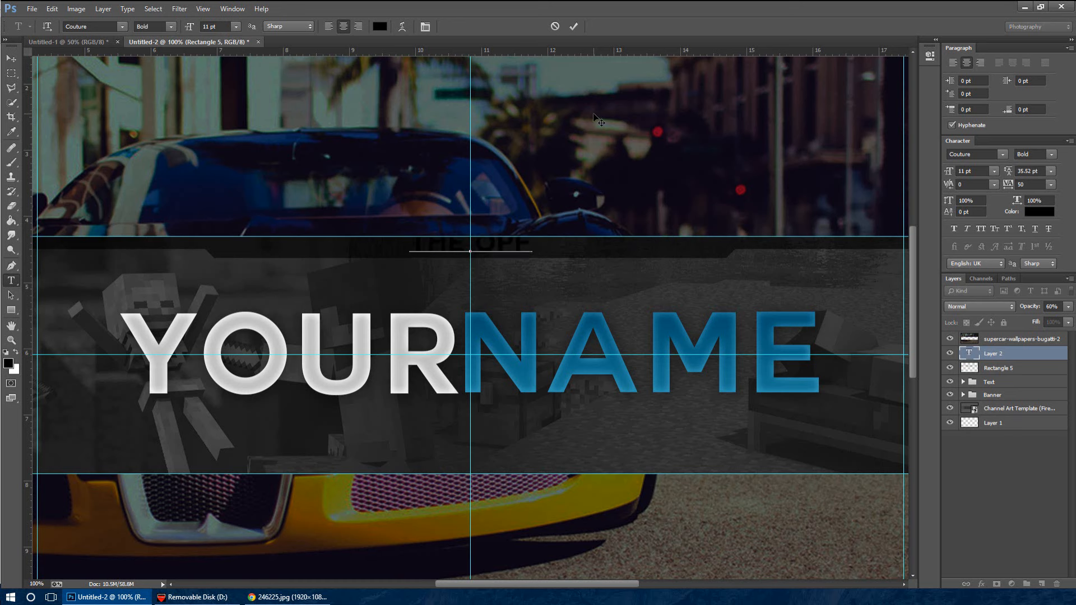
type("fficial")
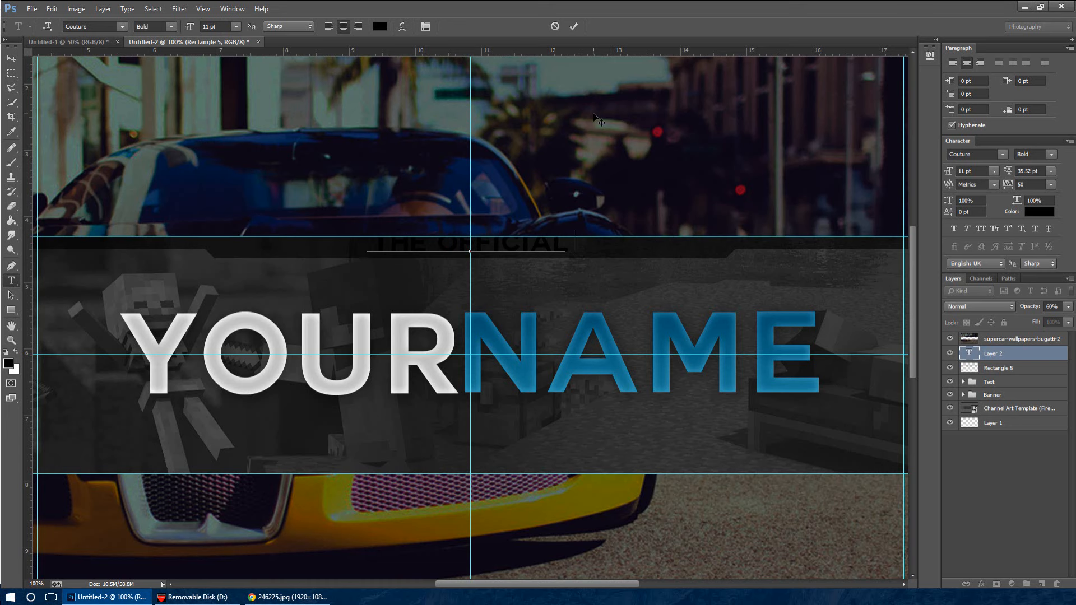
type(" channel of")
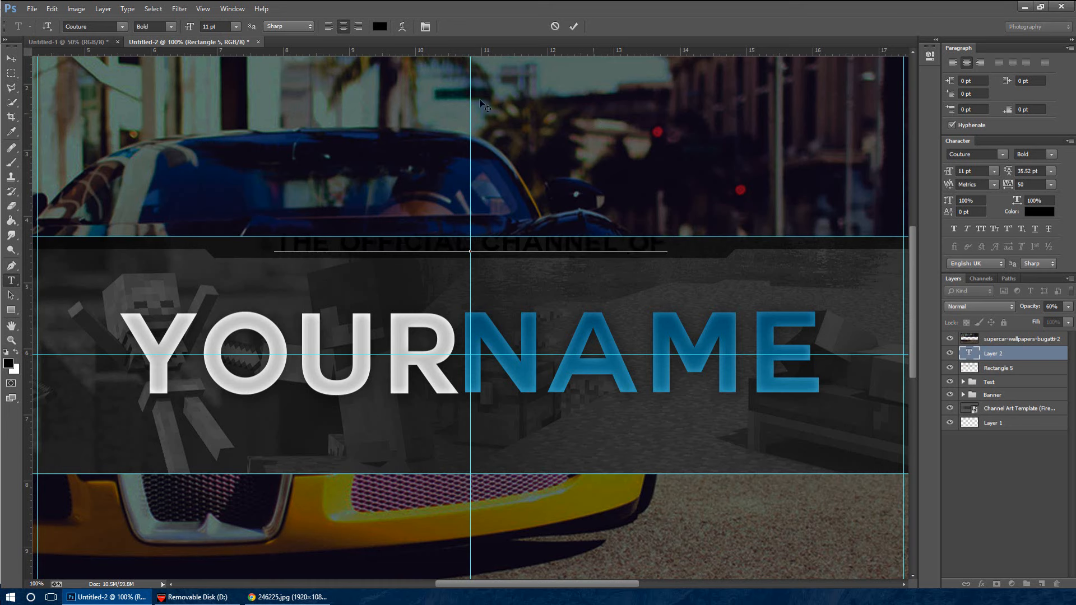
Commit the tagline text and nudge it slightly down into the black trim
left_click(11, 58)
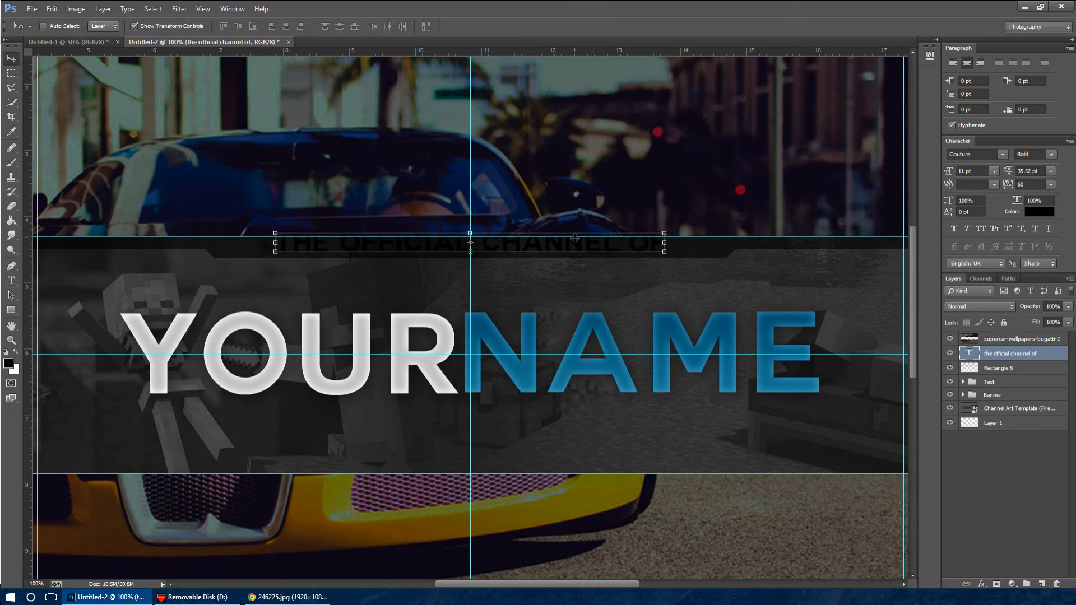
key("Down")
key("Down")
key("Down")
key("Down")
key("Down")
key("Down")
key("Down")
key("Down")
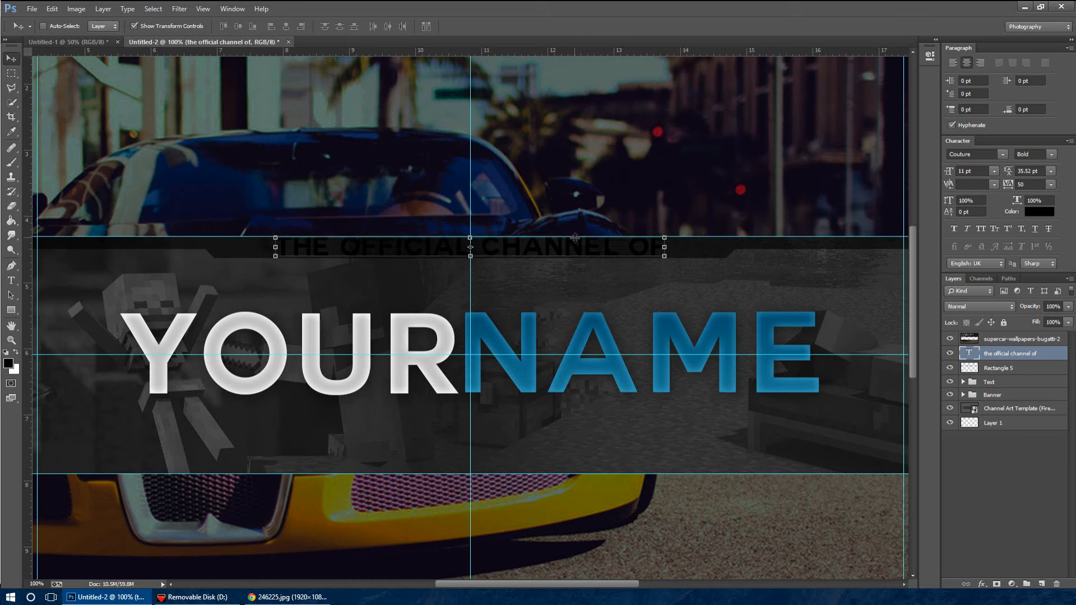
Set the font size of the whole "the official channel of" text to 9 pt
left_click(11, 281)
left_click(282, 253)
key("ctrl+a")
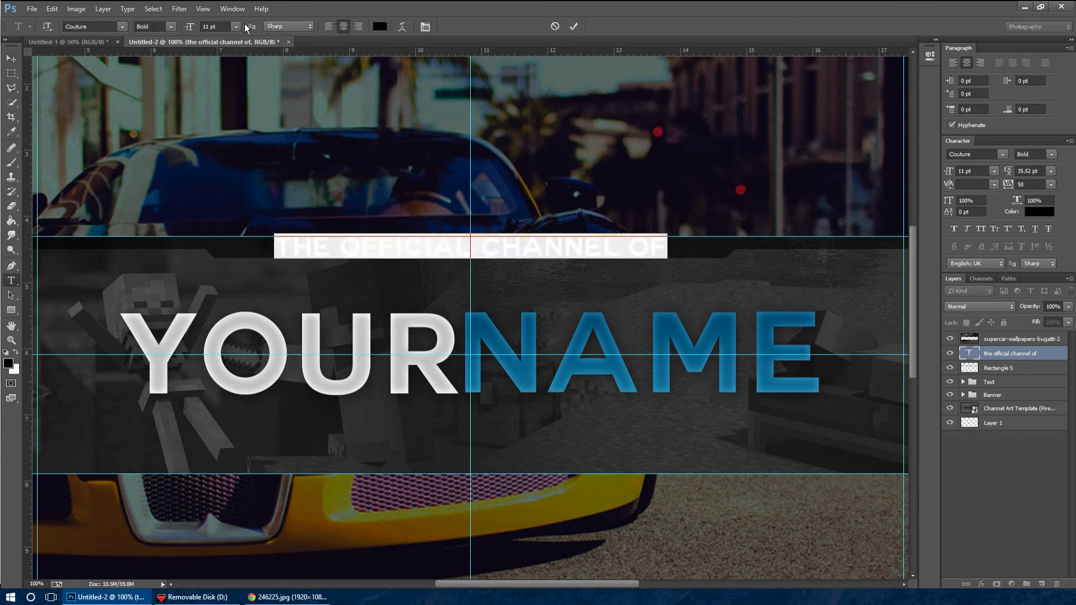
left_click(236, 27)
left_click(238, 74)
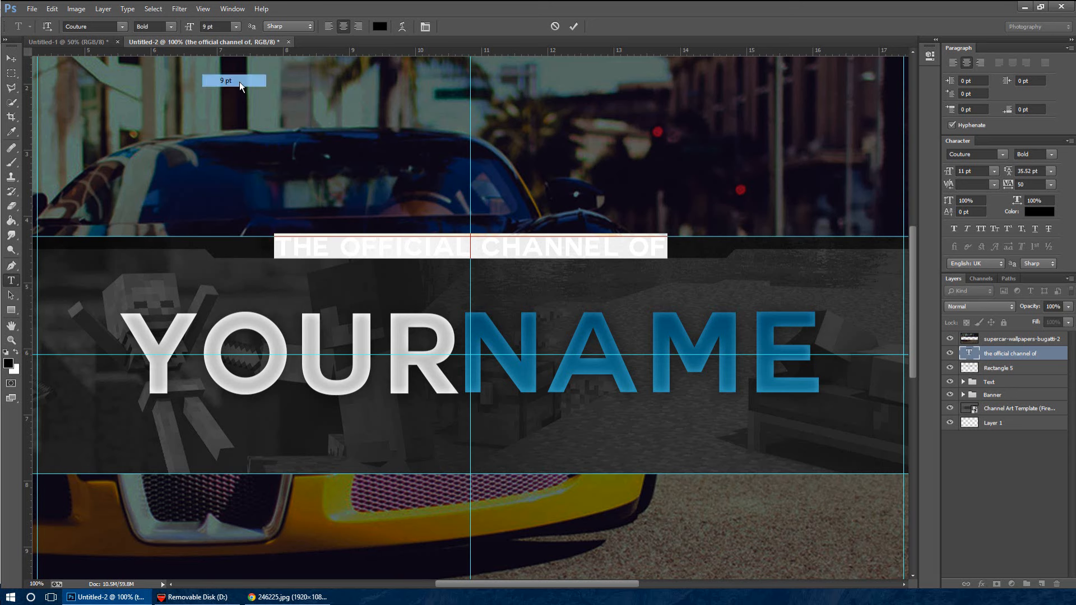
left_click(11, 58)
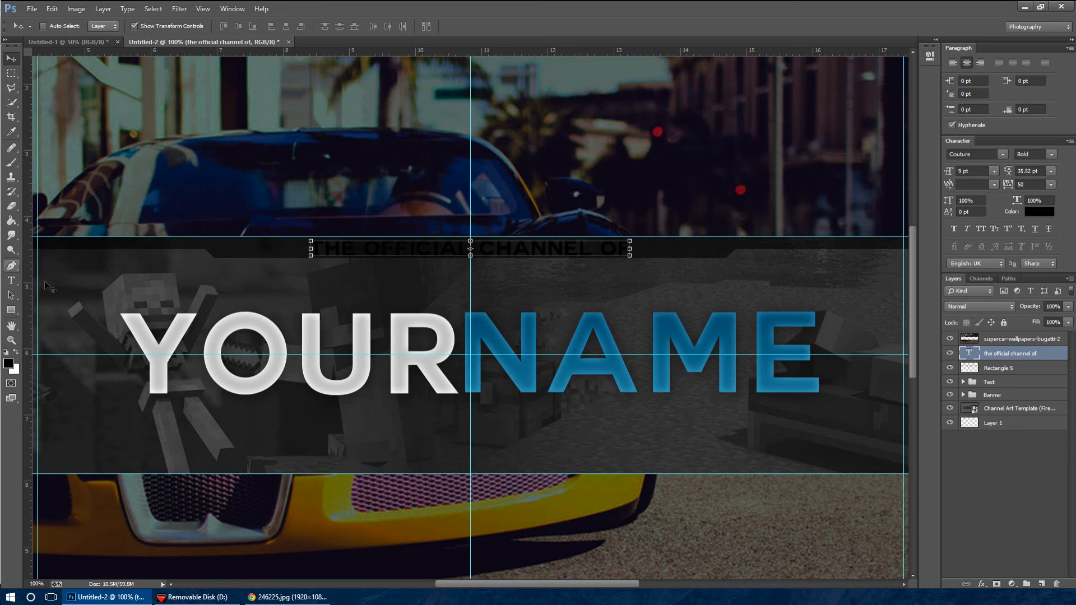
Set the tracking of the whole "the official channel of" text to 410
left_click(11, 280)
left_click_drag(313, 250, 784, 239)
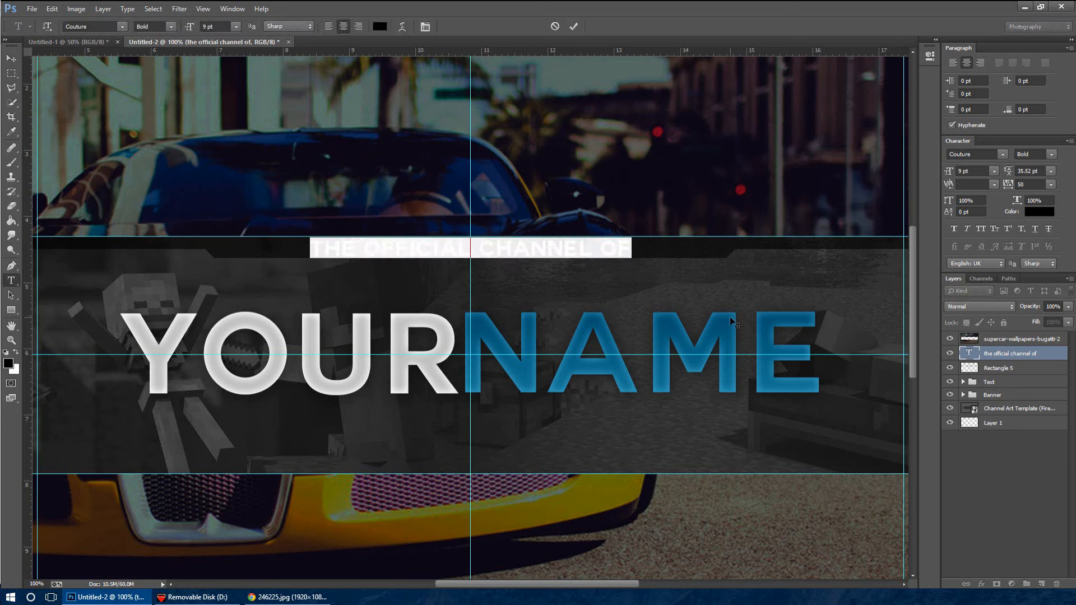
left_click(232, 9)
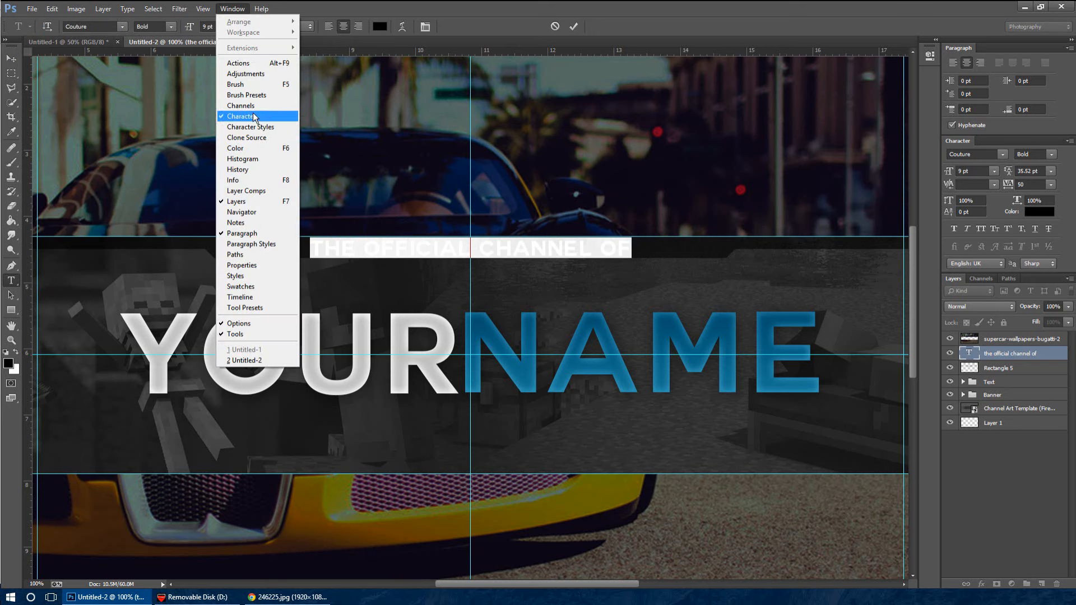
left_click(967, 65)
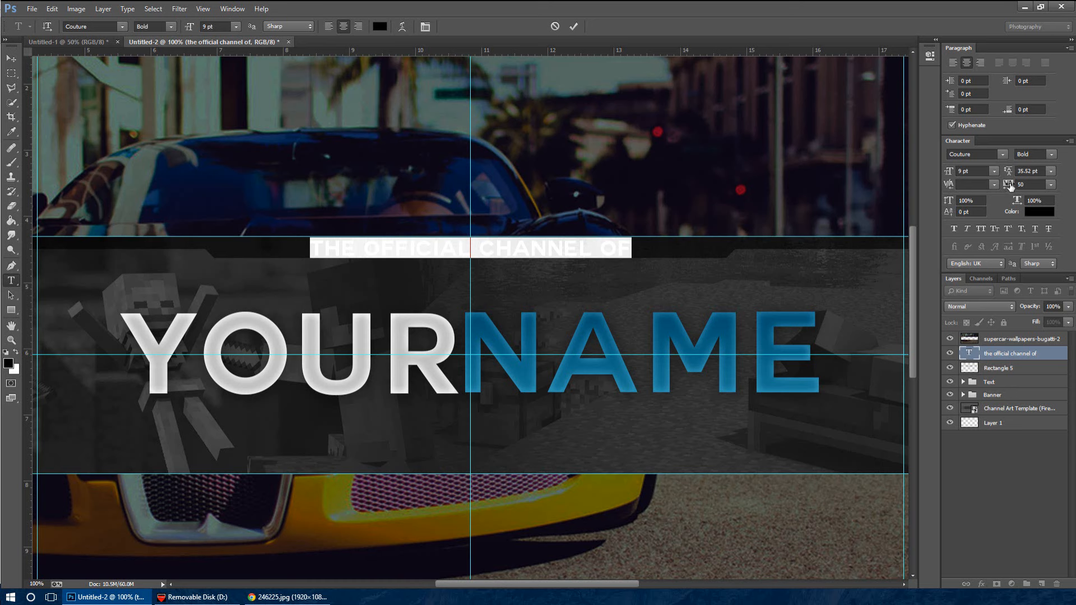
left_click_drag(1011, 187, 1020, 185)
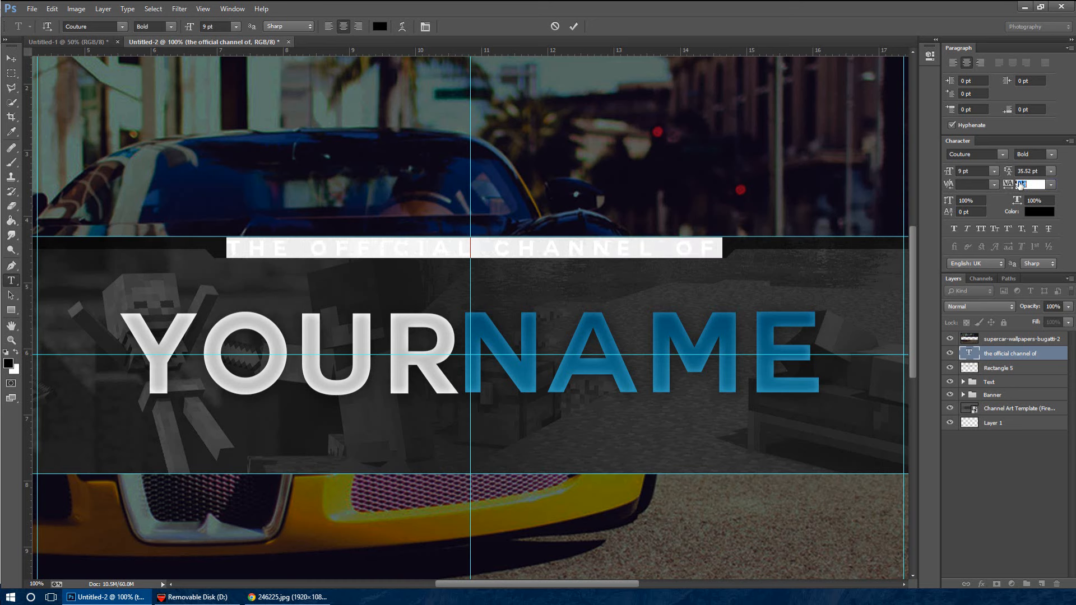
left_click(11, 59)
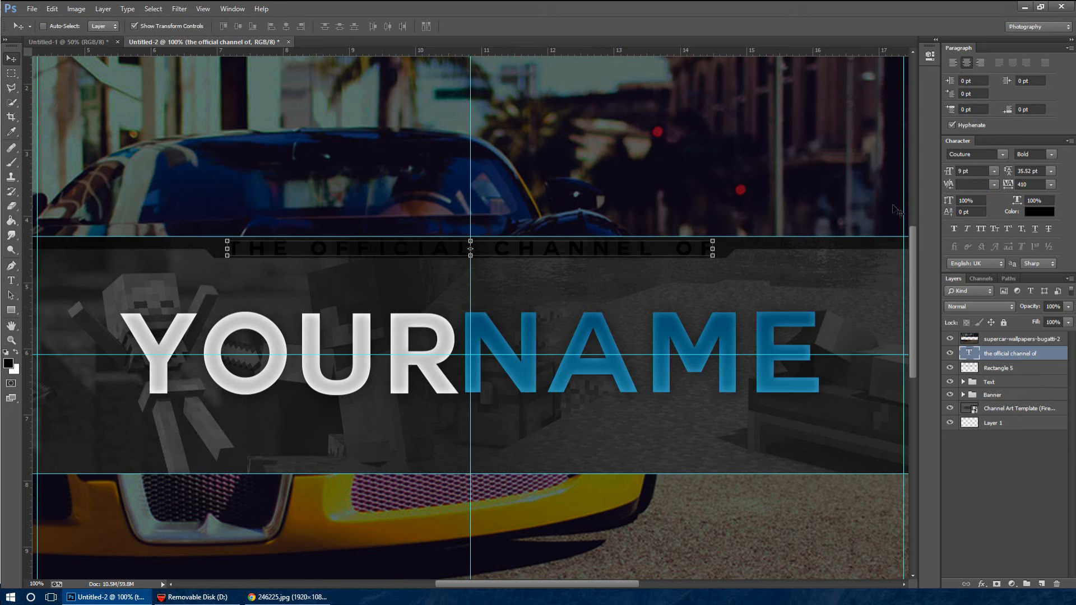
Expand the Text group and collapse the effects lists of its name and Your layers
left_click(1043, 383)
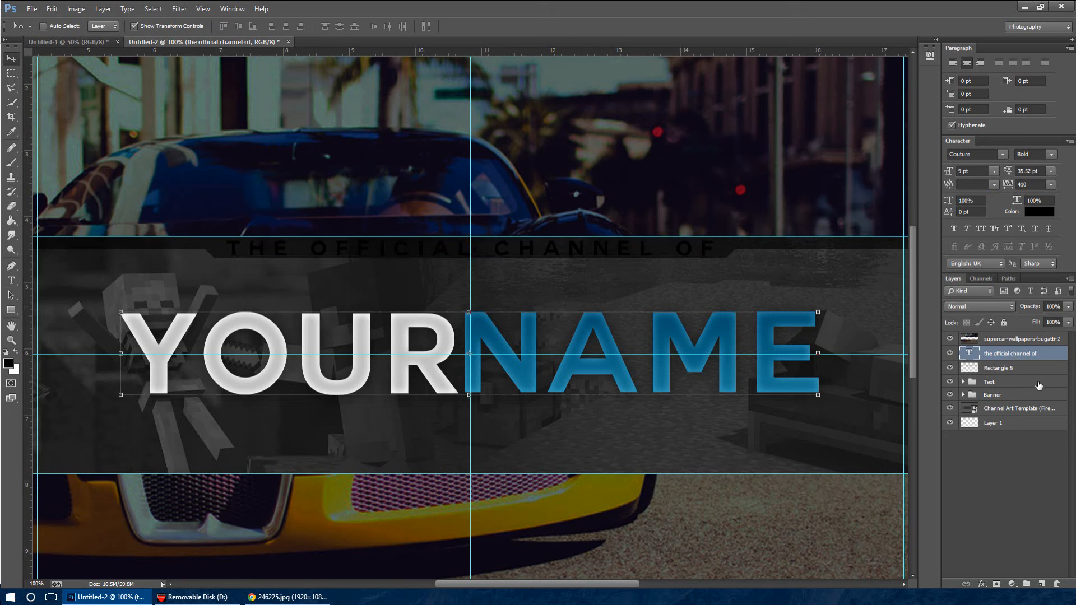
left_click(963, 383)
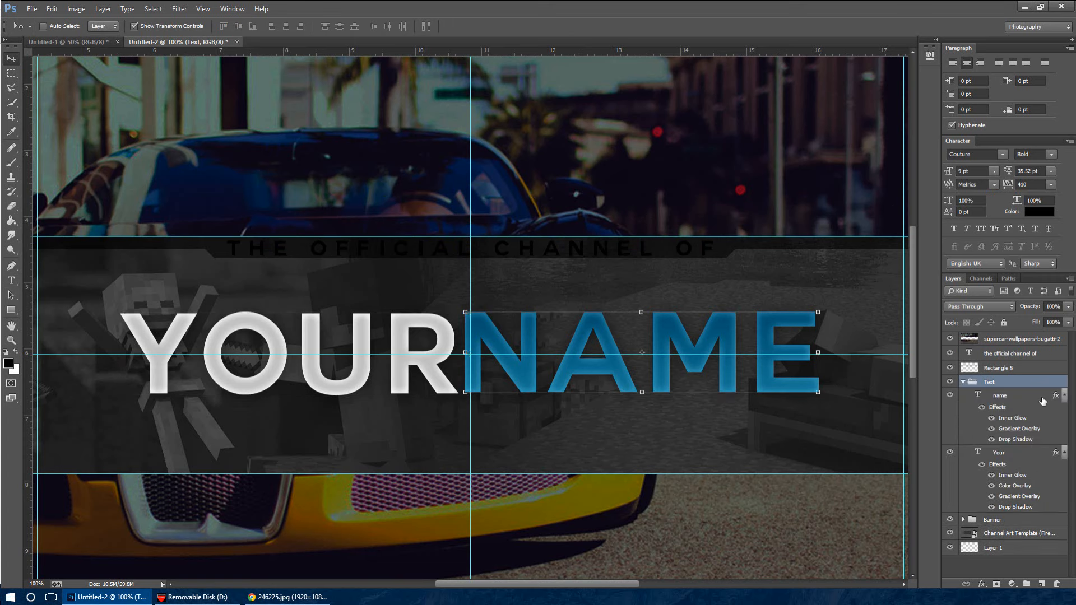
left_click(1066, 396)
left_click(1065, 396)
left_click(1065, 410)
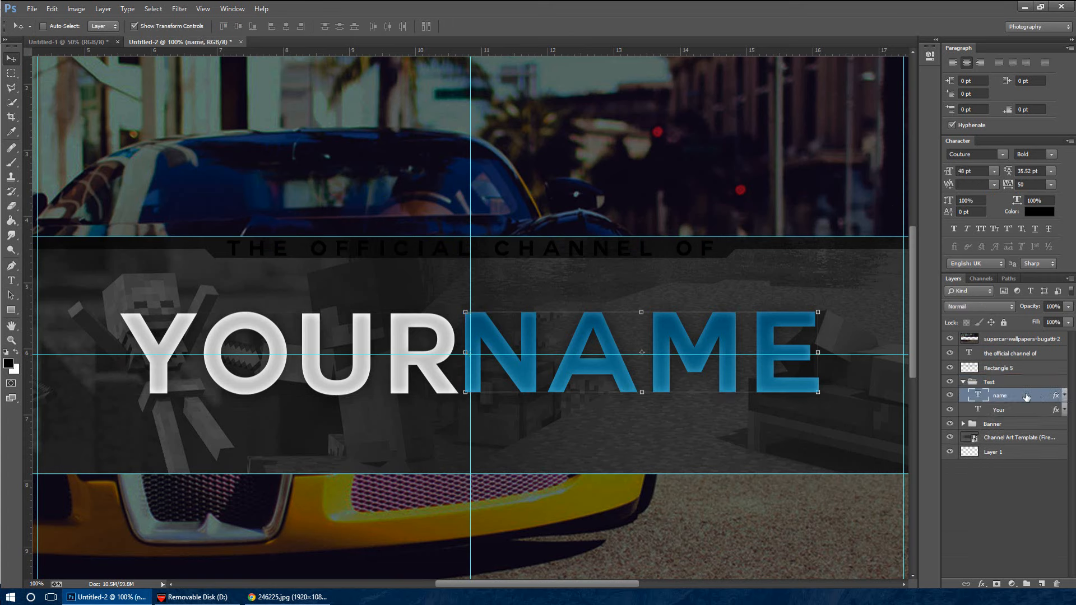
Copy the name layer's layer style and paste it onto the "the official channel of" layer
right_click(1024, 398)
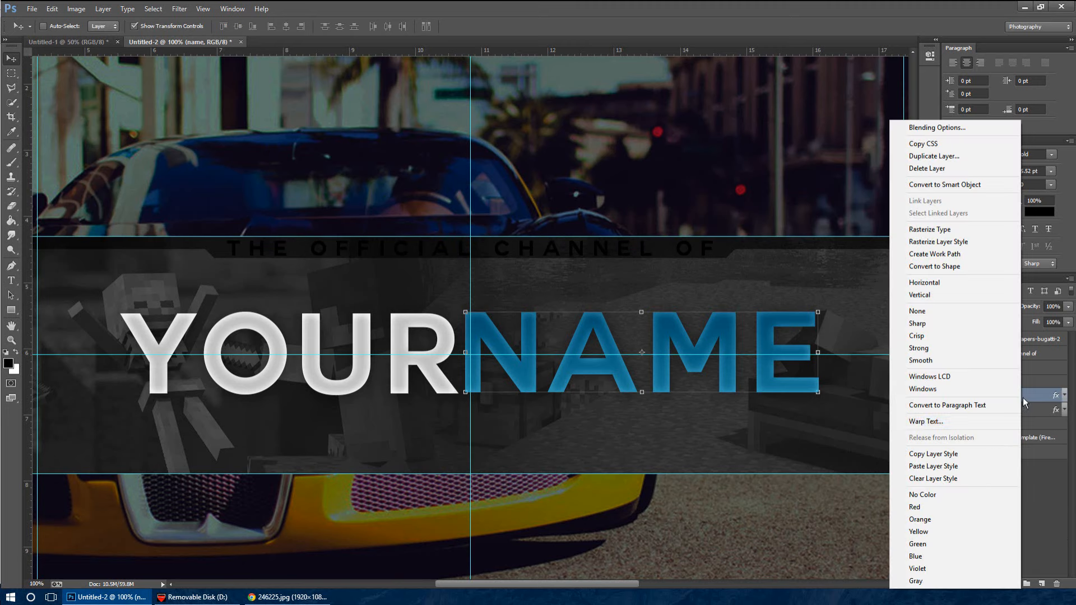
left_click(970, 455)
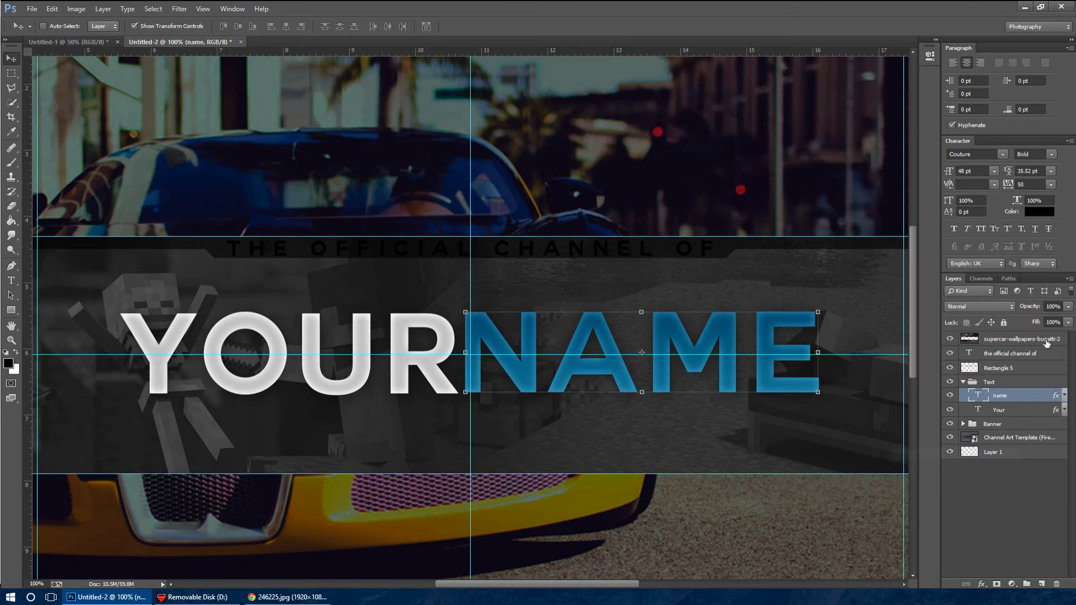
left_click(1056, 353)
right_click(1056, 354)
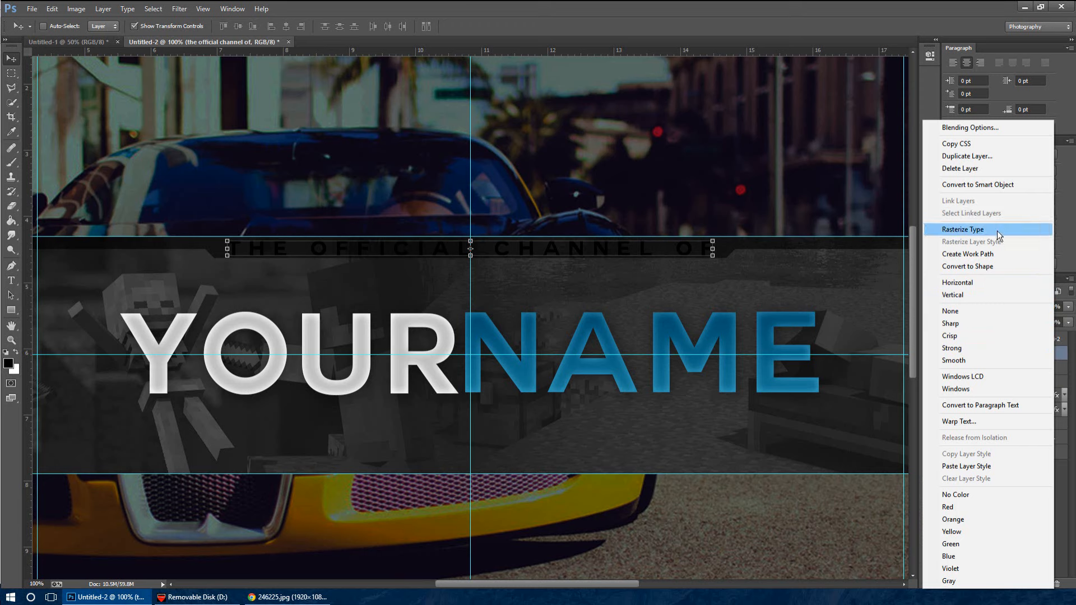
left_click(1001, 466)
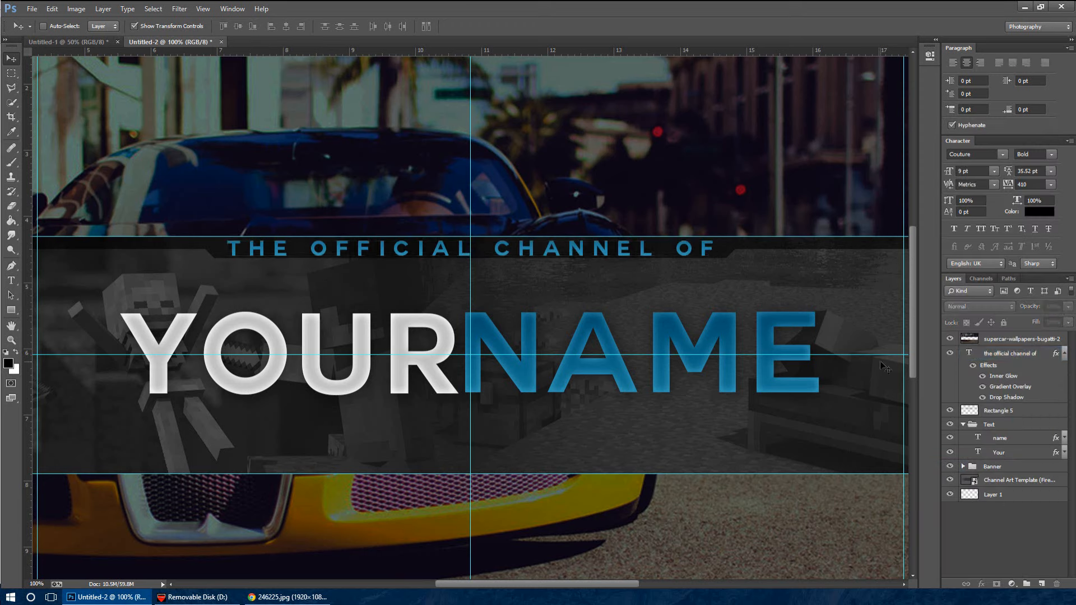
Reduce the font size of the whole "the official channel of" text to 7 pt
key("t")
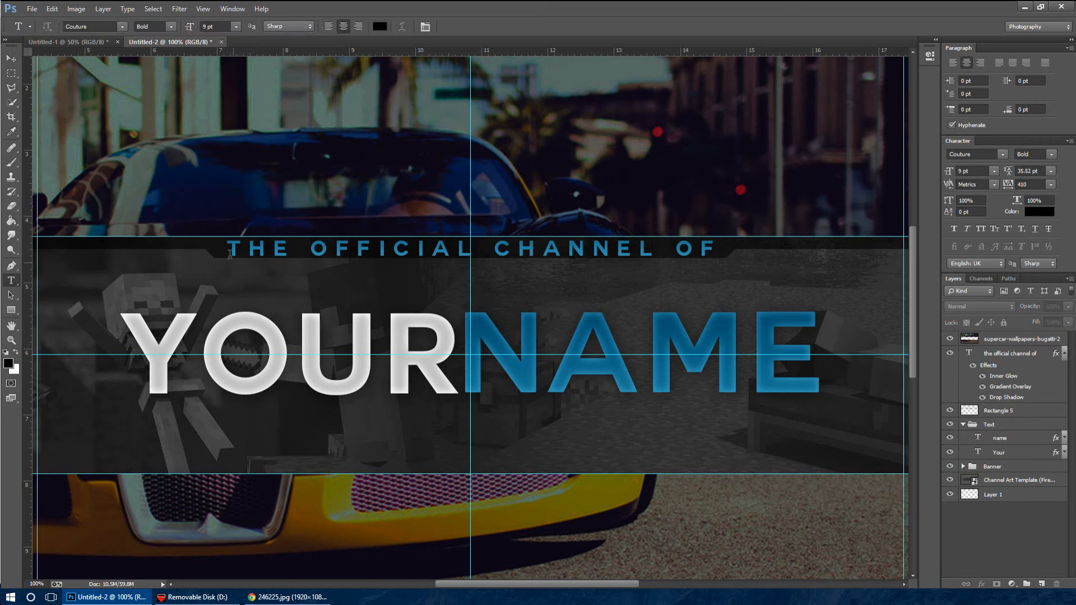
left_click_drag(229, 255, 586, 281)
left_click(236, 27)
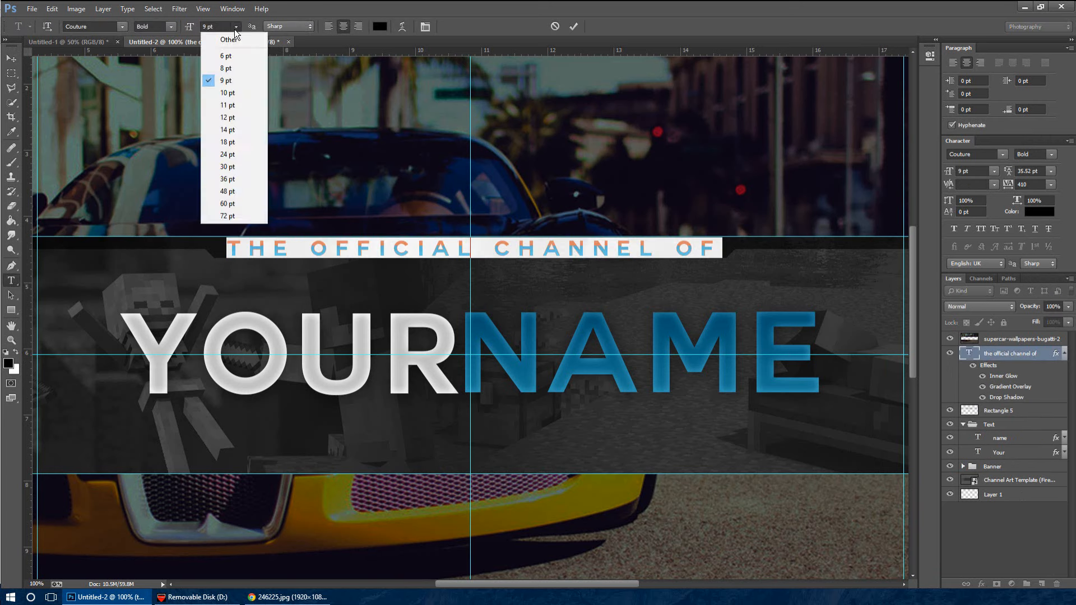
left_click(240, 68)
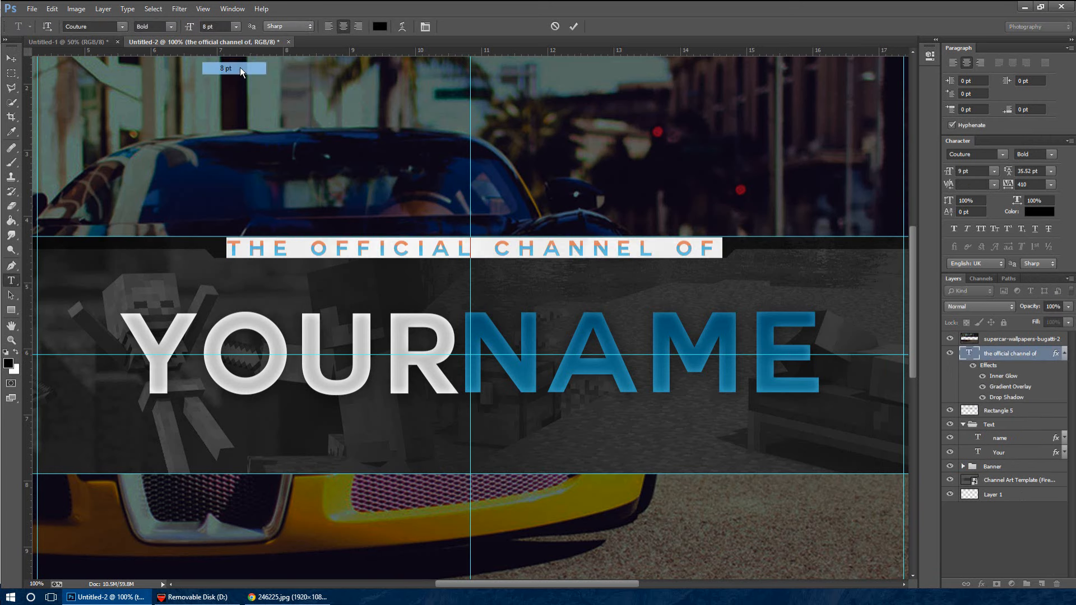
left_click(236, 26)
left_click(219, 26)
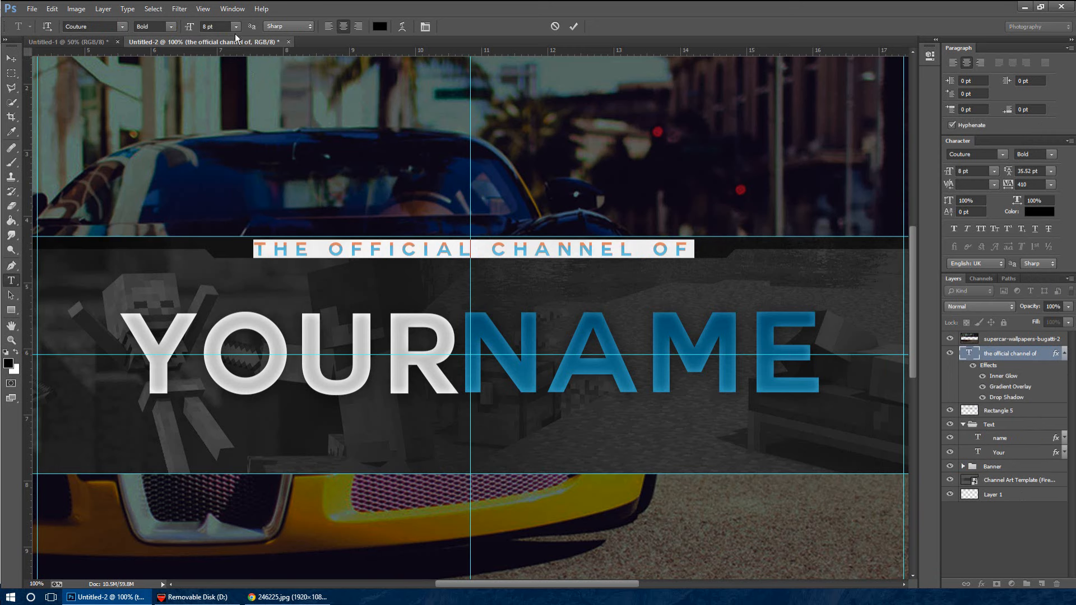
left_click(222, 26)
key("Down")
left_click(11, 58)
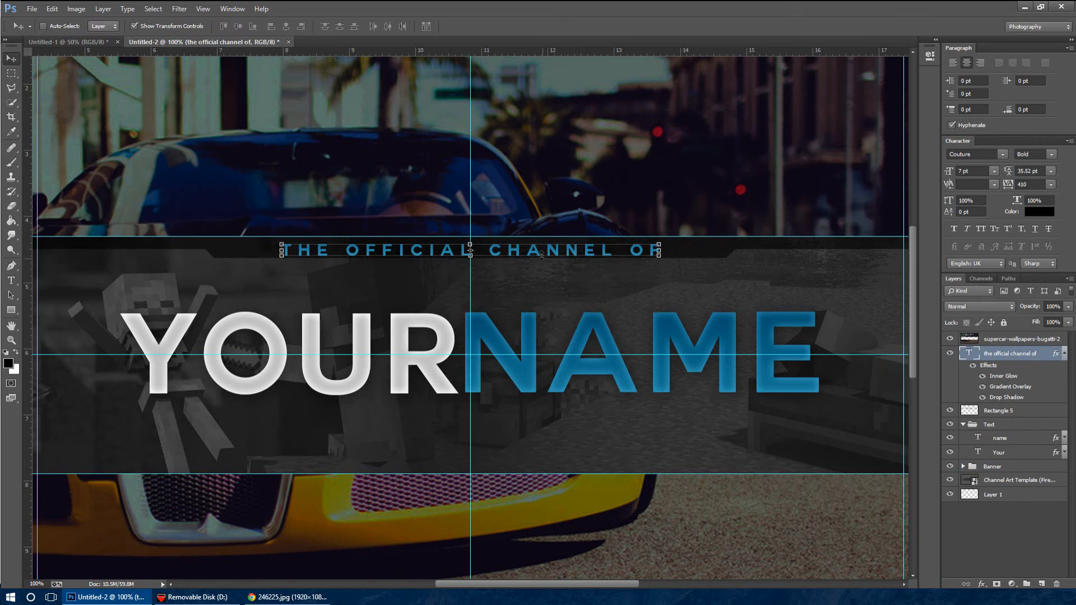
Nudge the "the official channel of" text slightly up to centre it vertically in the black trim
key("Up")
key("Up")
key("Up")
key("Up")
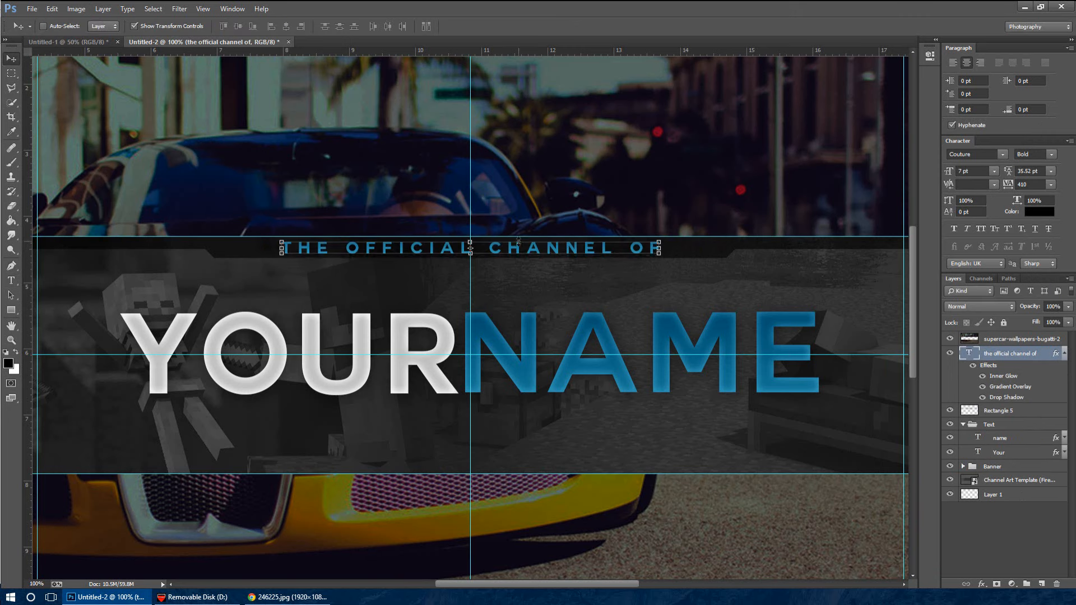
Widen the tracking of the whole "the official channel of" text to 730
left_click(13, 281)
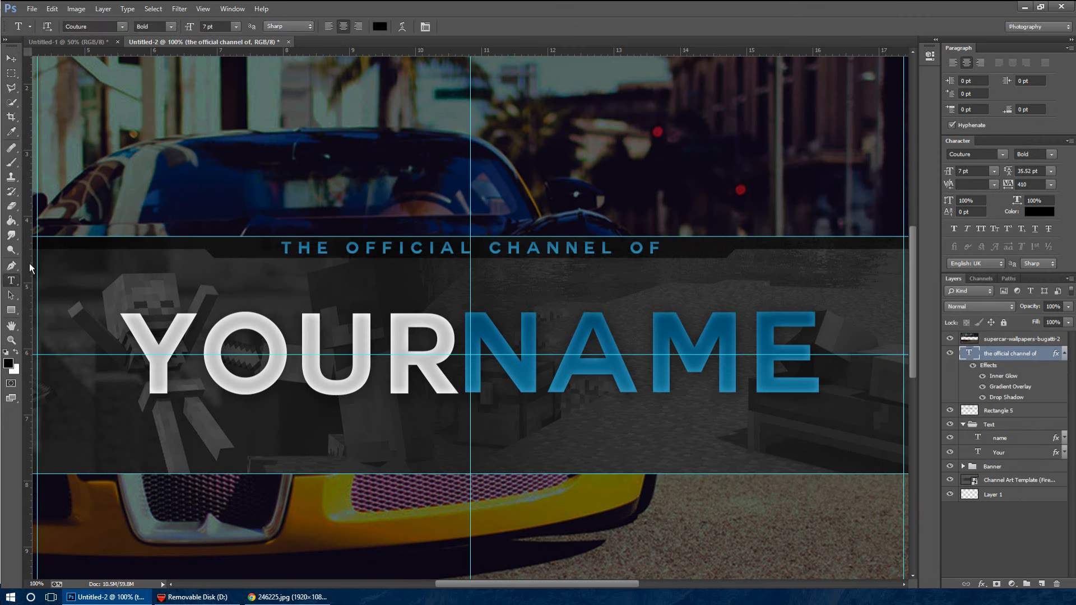
left_click_drag(287, 251, 712, 253)
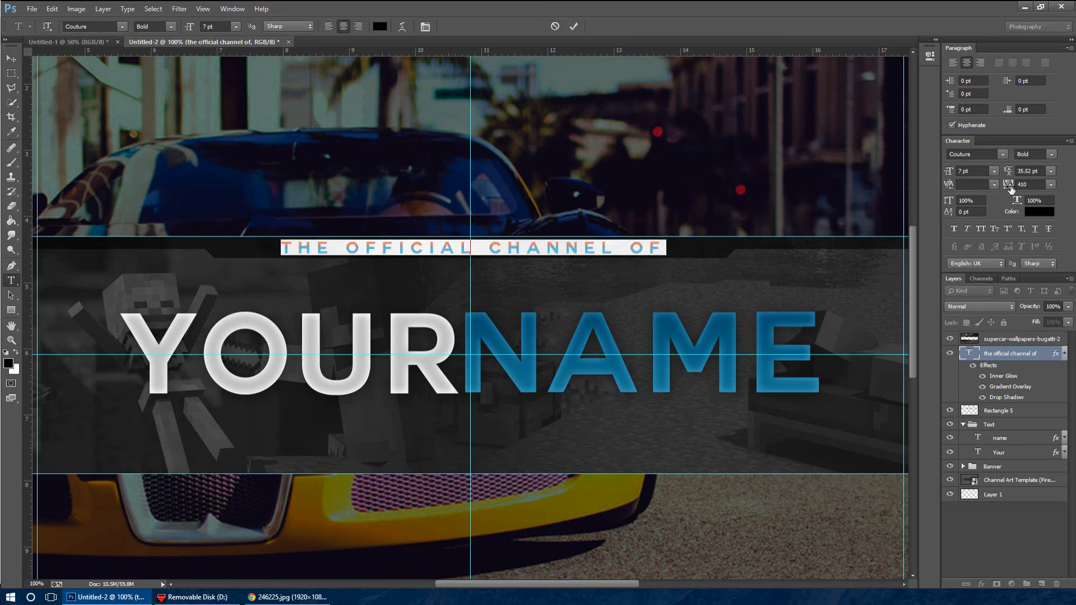
left_click_drag(1011, 190, 1021, 190)
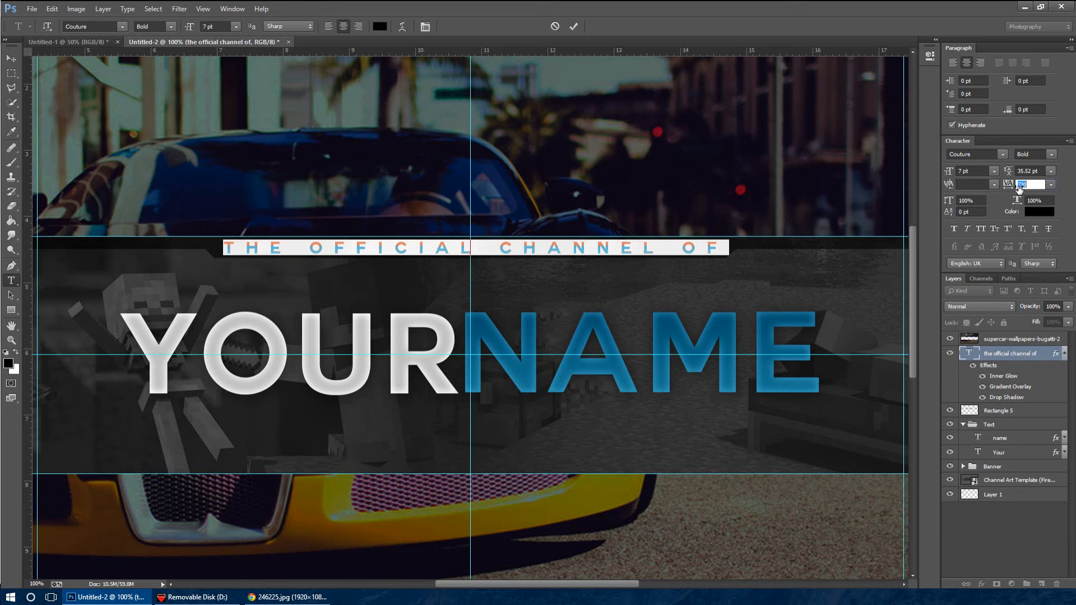
left_click(1050, 184)
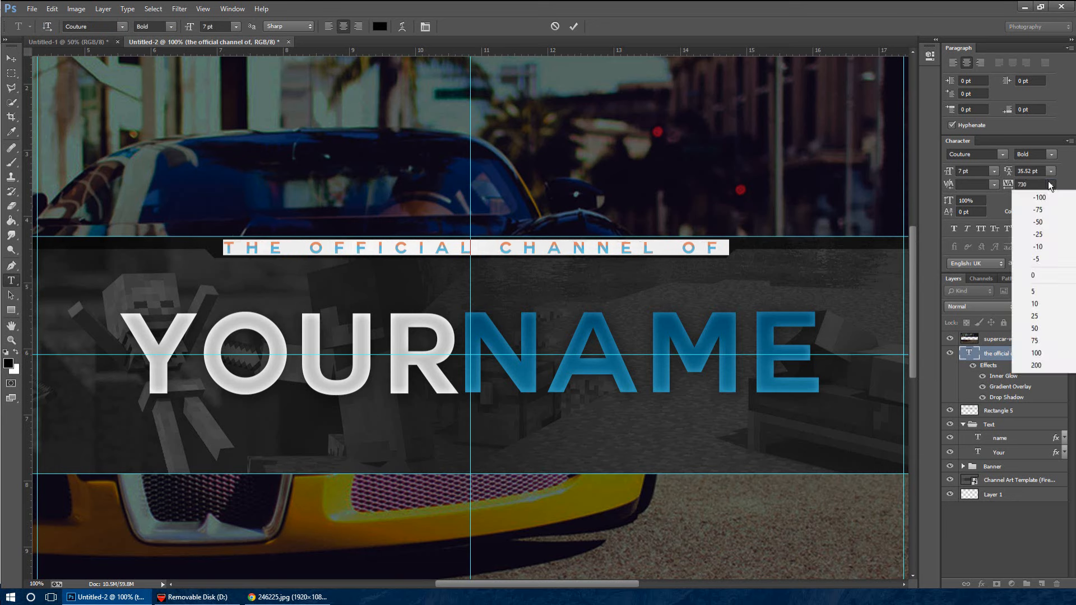
left_click(1051, 185)
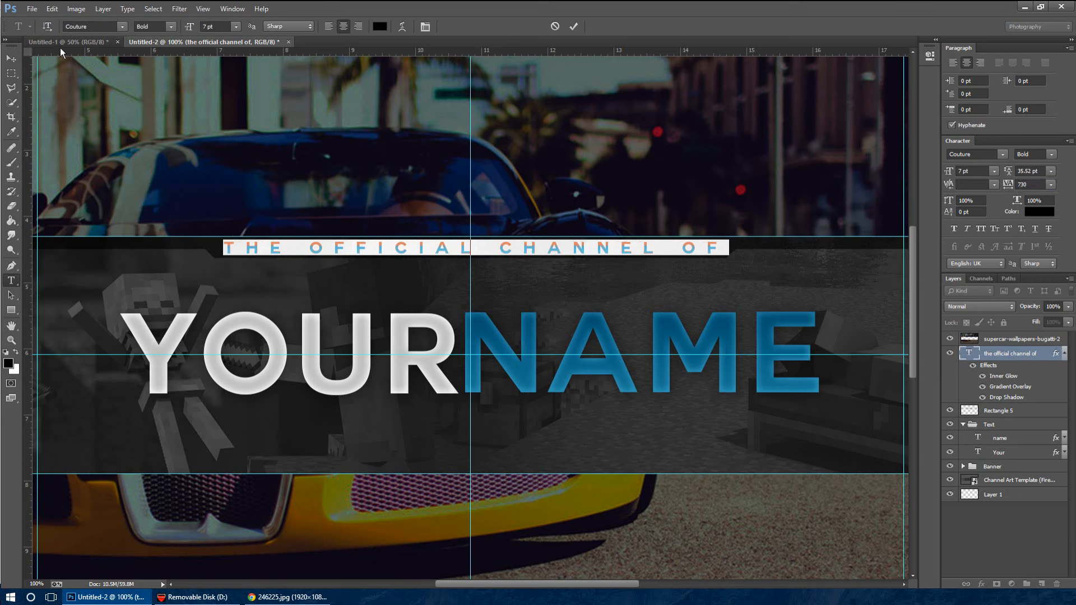
left_click(11, 59)
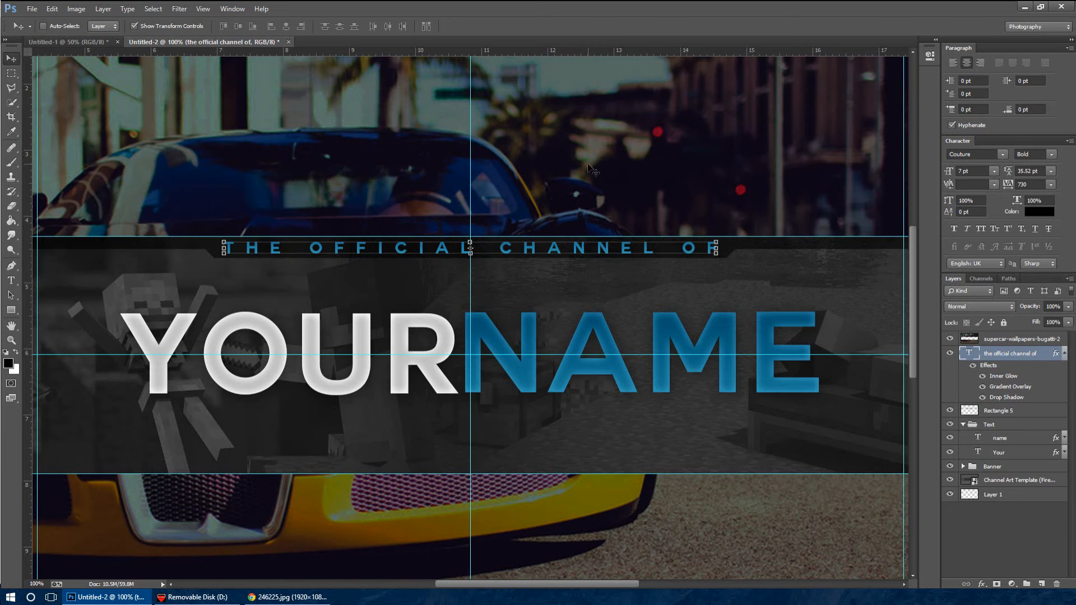
Turn on Auto-Select for layers in the Move tool and deselect the tagline layer
key("ctrl+minus")
key("ctrl+minus")
key("ctrl+minus")
key("ctrl+plus")
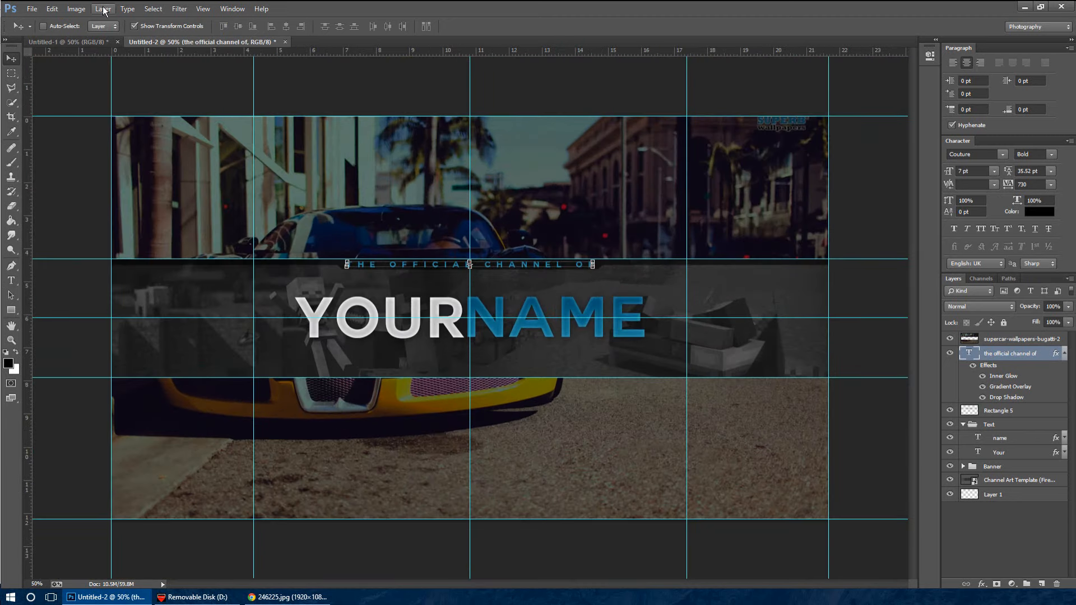
left_click(65, 29)
left_click(226, 67)
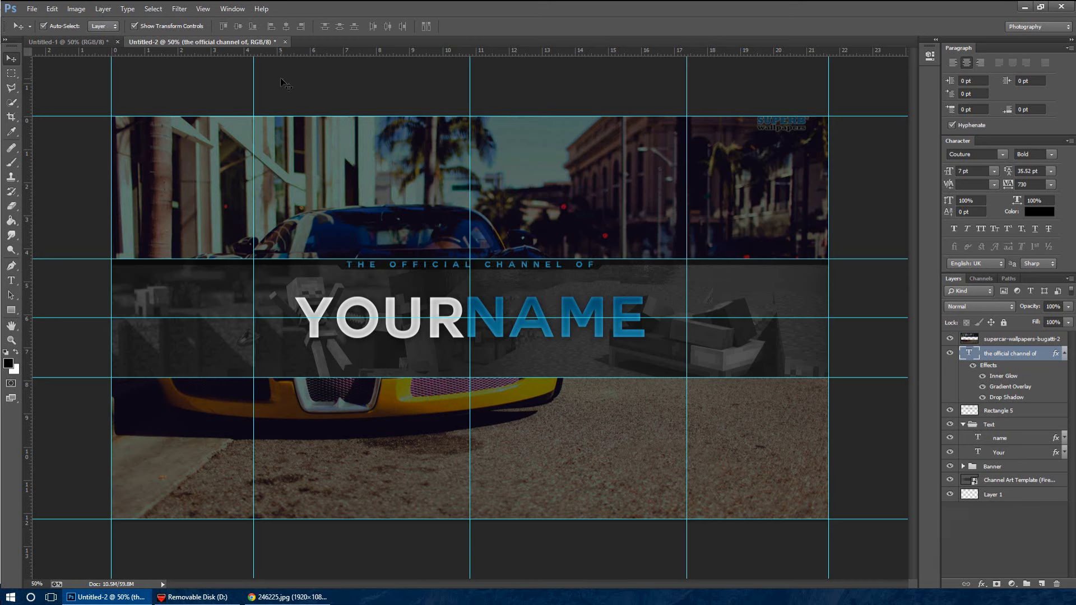
Nudge the NAME text slightly right to widen its gap from YOUR
left_click(615, 321)
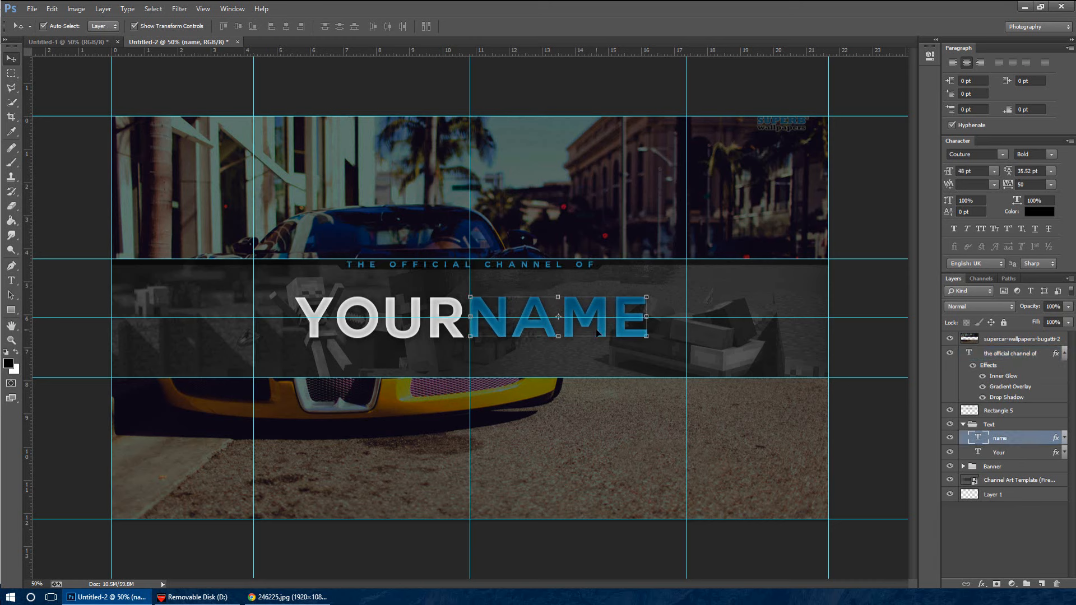
key("Right")
key("Right")
key("Right")
key("Right")
key("Right")
key("Right")
key("Right")
key("Right")
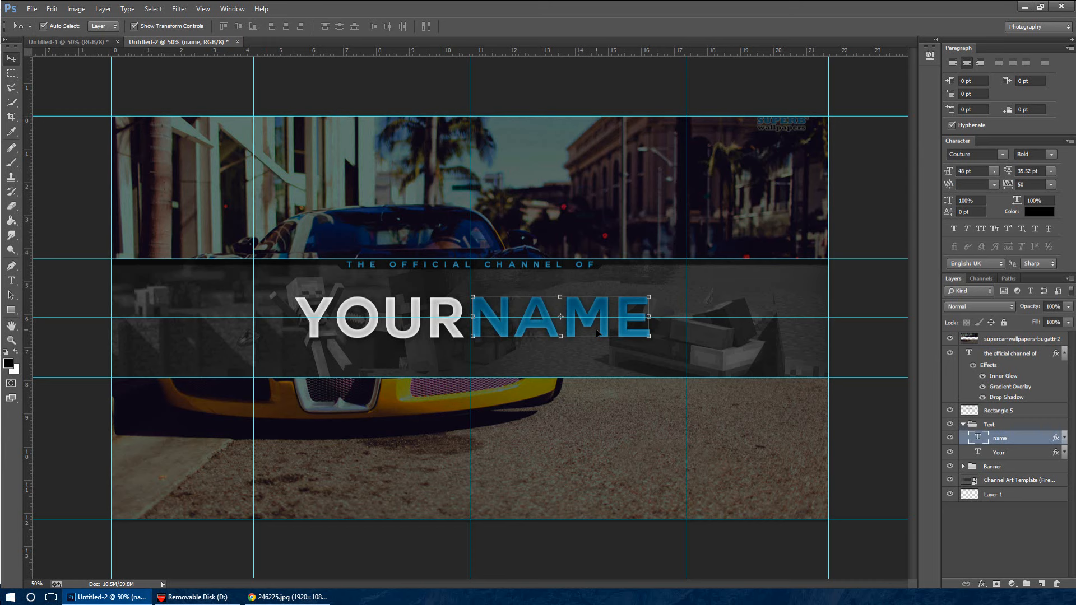
Move the YOUR and NAME layers together slightly left to centre the title on the vertical guide, then deselect them
left_click(1004, 452, "shift")
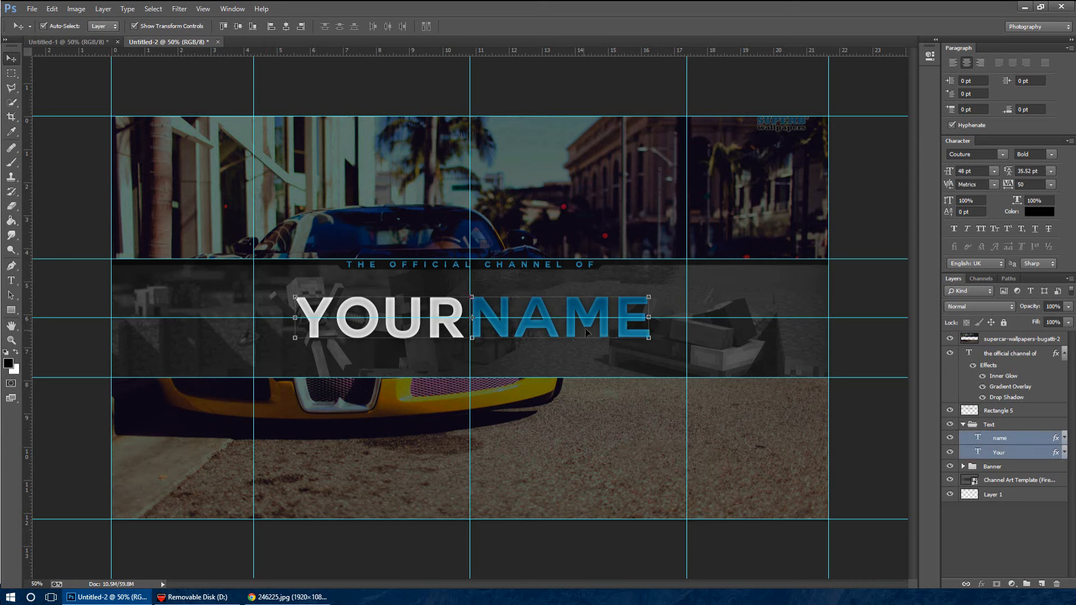
left_click_drag(605, 325, 602, 326)
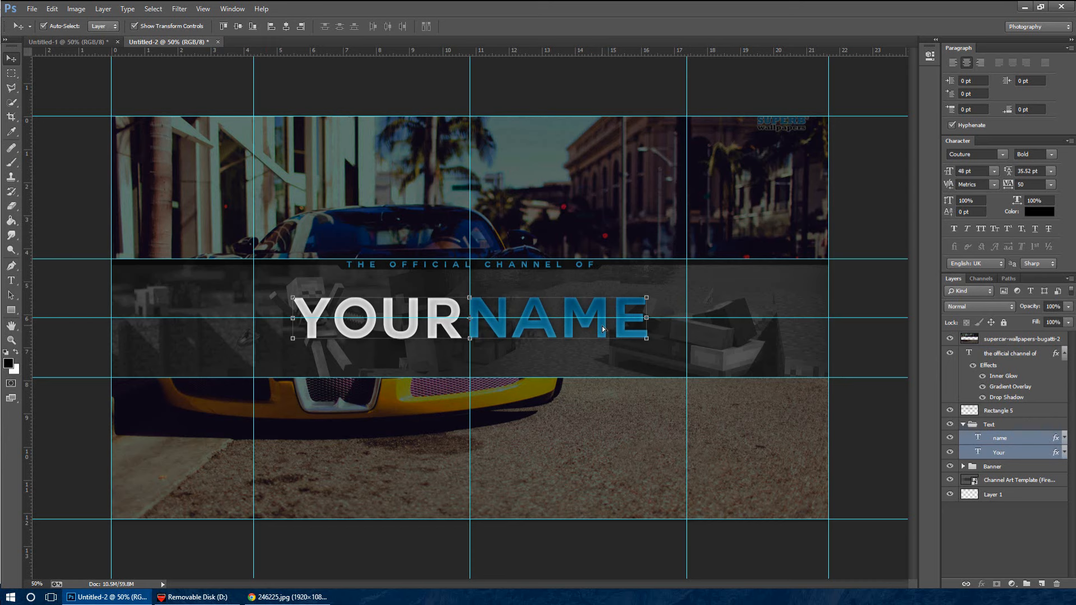
left_click(601, 88)
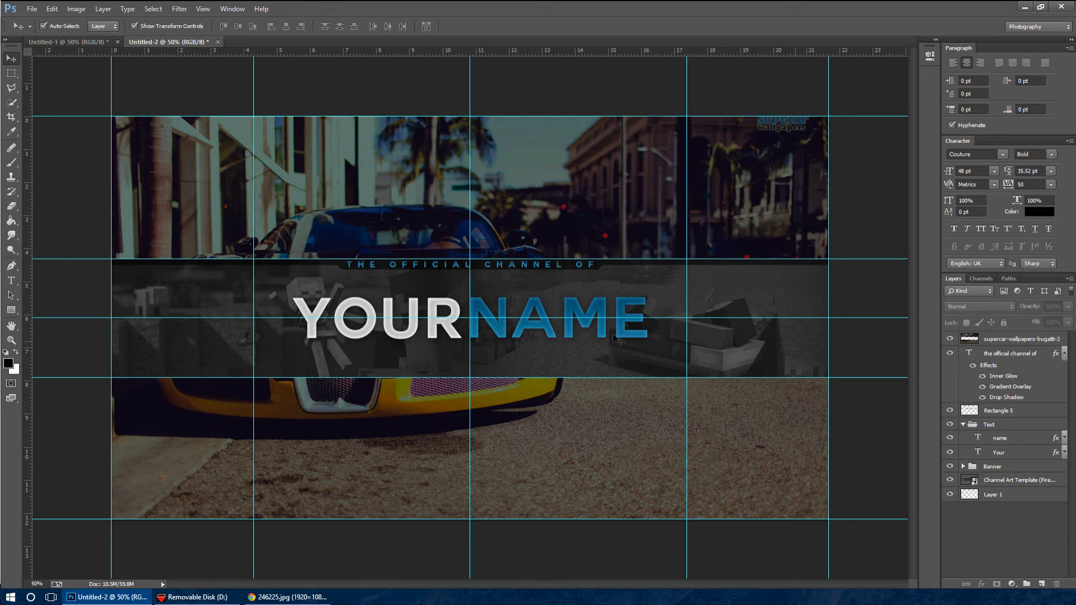
Draw a black rectangle 90 px high across the lower part of the banner strip and fit it to the 2560 px canvas width
left_click(70, 41)
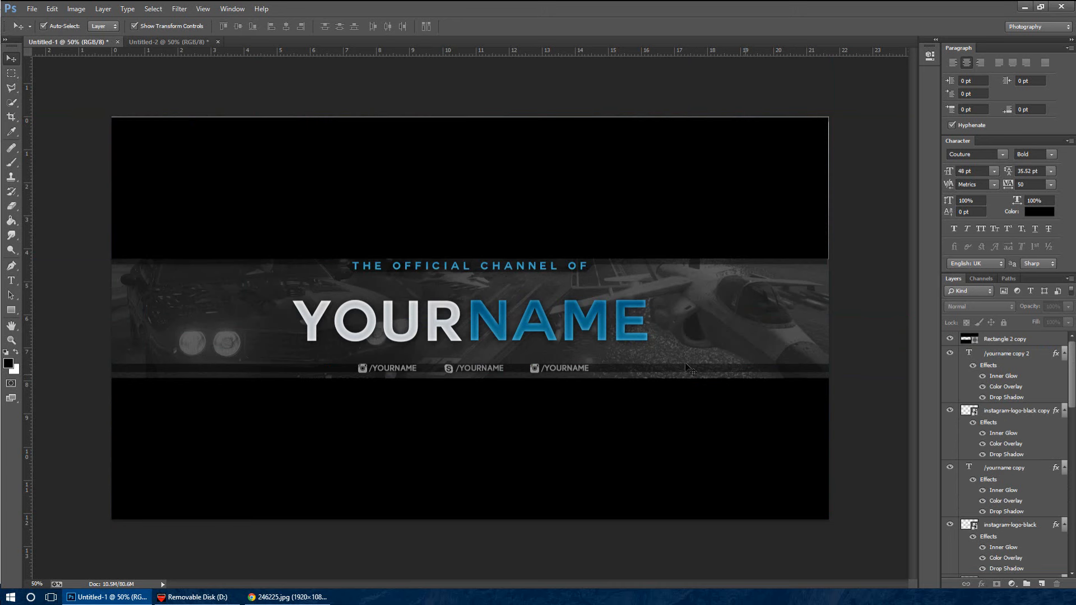
left_click(190, 41)
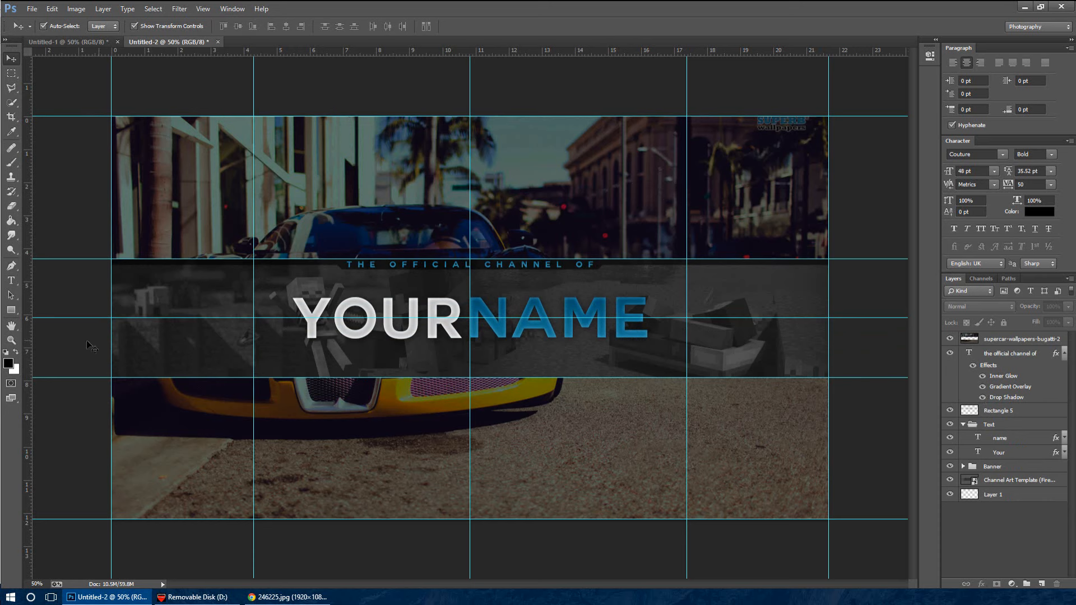
left_click(11, 310)
left_click_drag(98, 341, 829, 366)
left_click(15, 58)
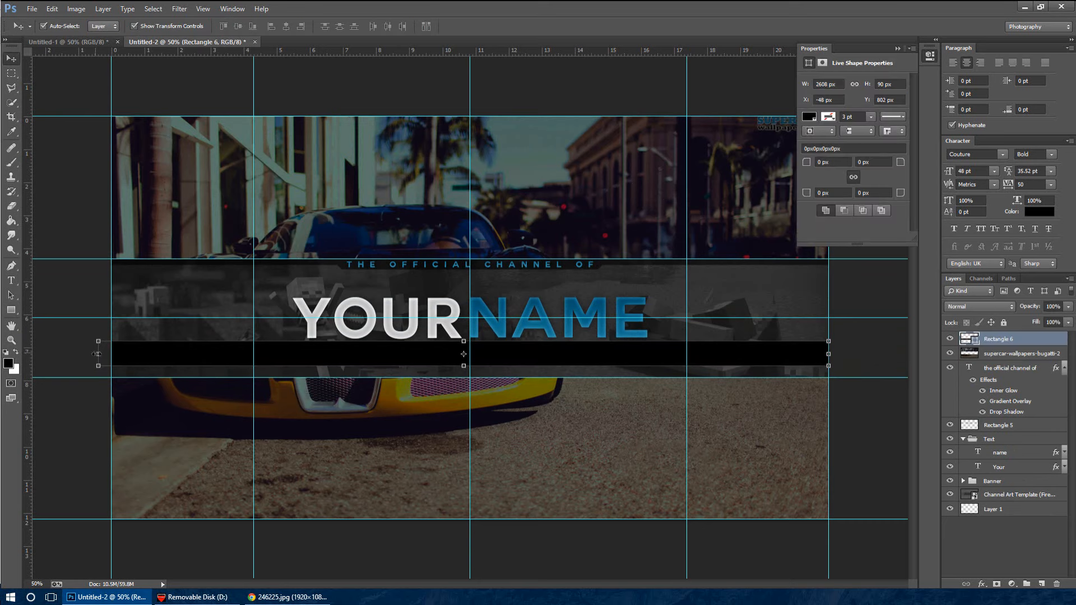
left_click_drag(98, 354, 112, 355)
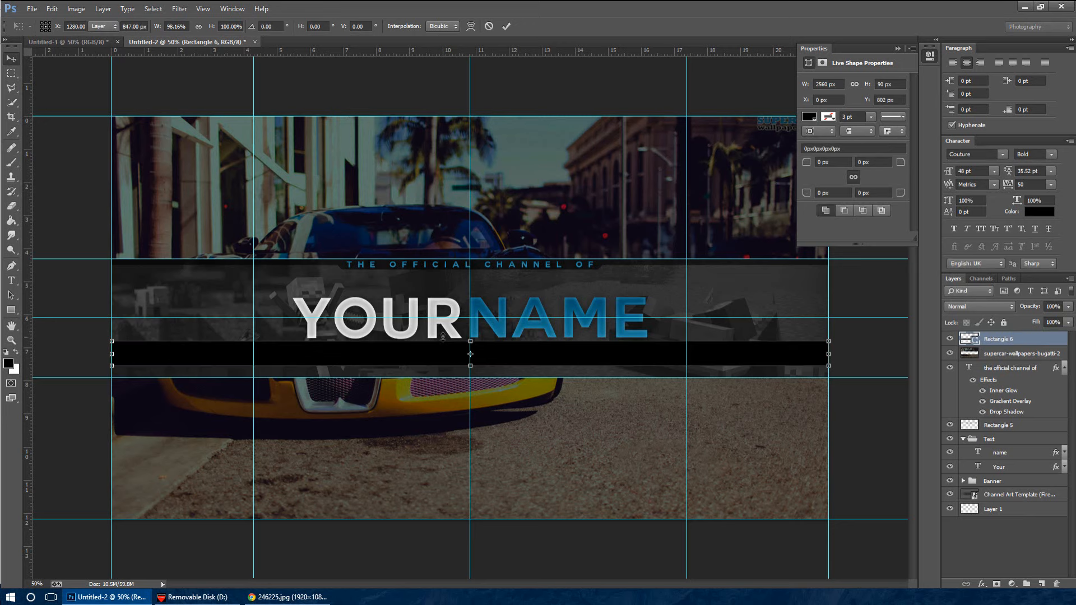
key("Return")
Reduce the black rectangle's height to about 39 px by lowering its upper edge
key("ctrl+plus")
key("ctrl+plus")
key("ctrl+plus")
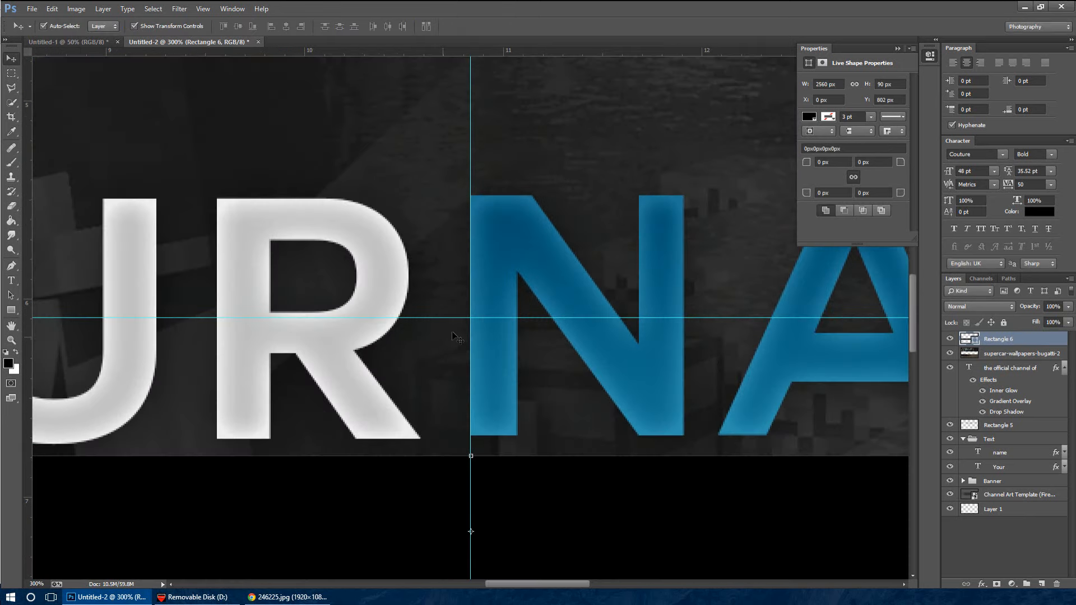
scroll(569, 287, "down", 3)
left_click_drag(470, 340, 471, 426)
key("ctrl+minus")
key("ctrl+minus")
key("ctrl+minus")
key("ctrl+minus")
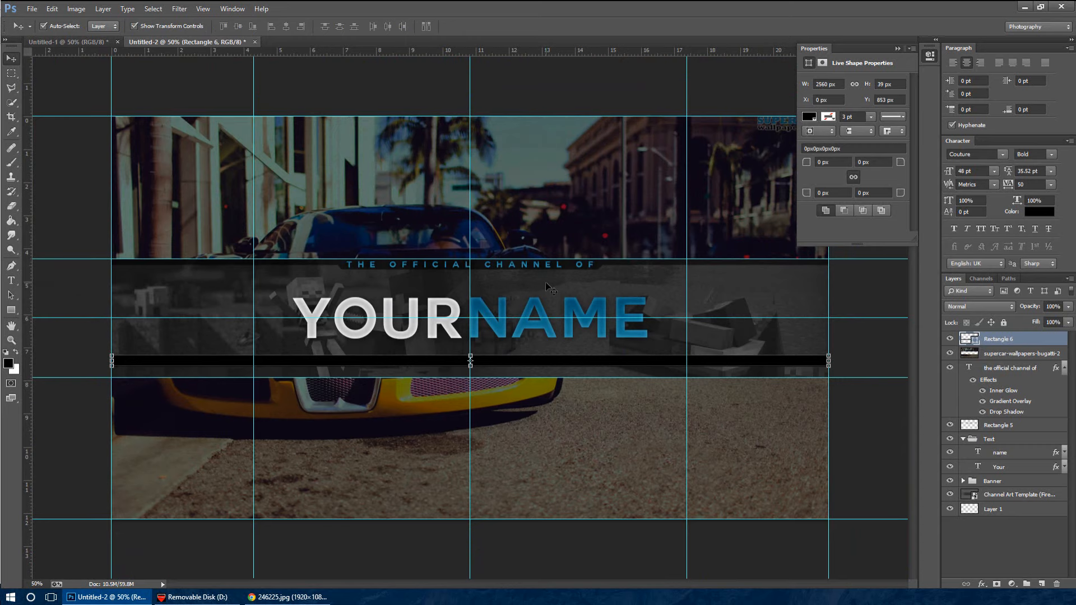
key("ctrl+plus")
key("ctrl+plus")
key("ctrl+plus")
key("ctrl+plus")
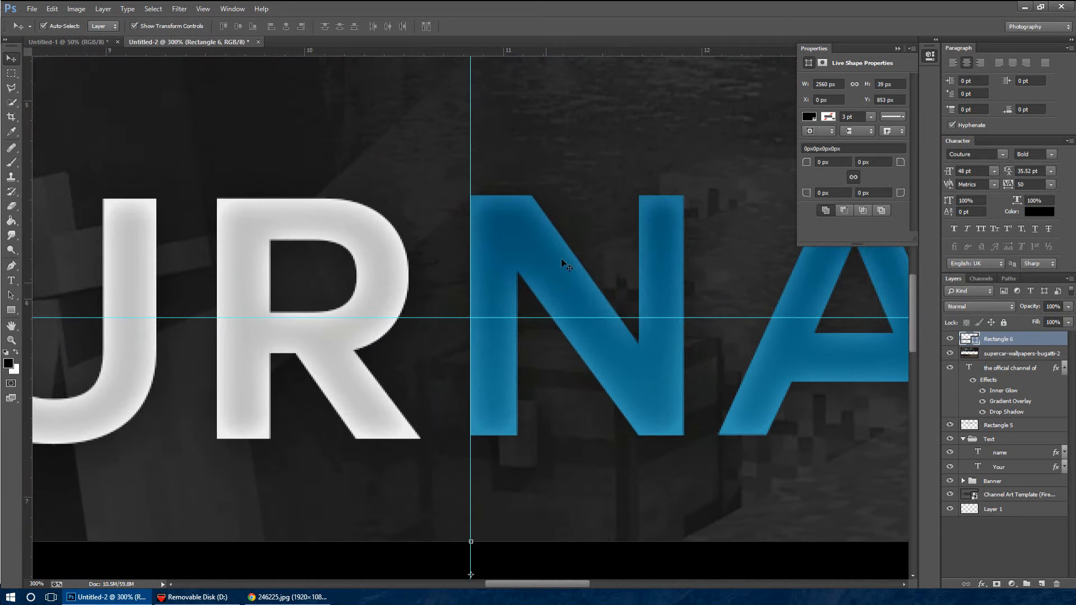
scroll(561, 258, "down", 3)
left_click(22, 7)
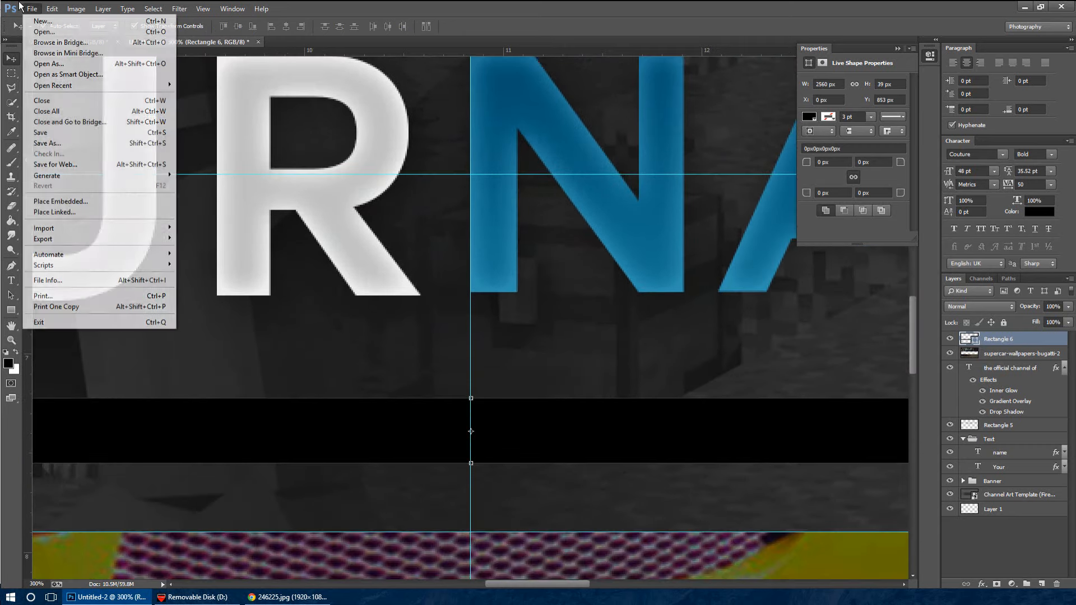
left_click(20, 7)
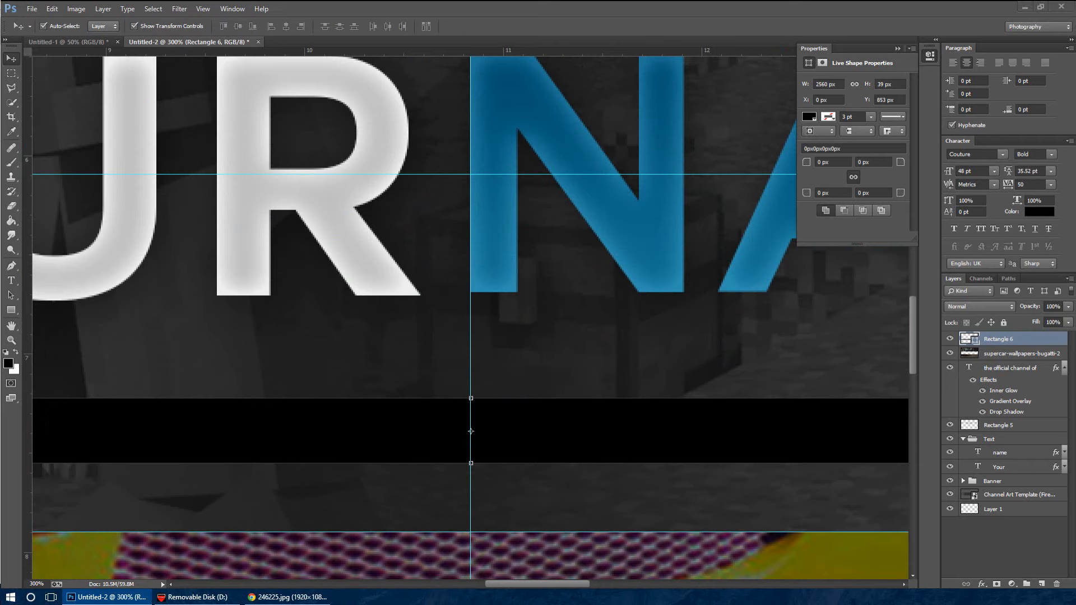
Switch to Chrome, close the 246225.jpg tab and run a Google image search for "skype logo png"
left_click_drag(298, 106, 479, 4)
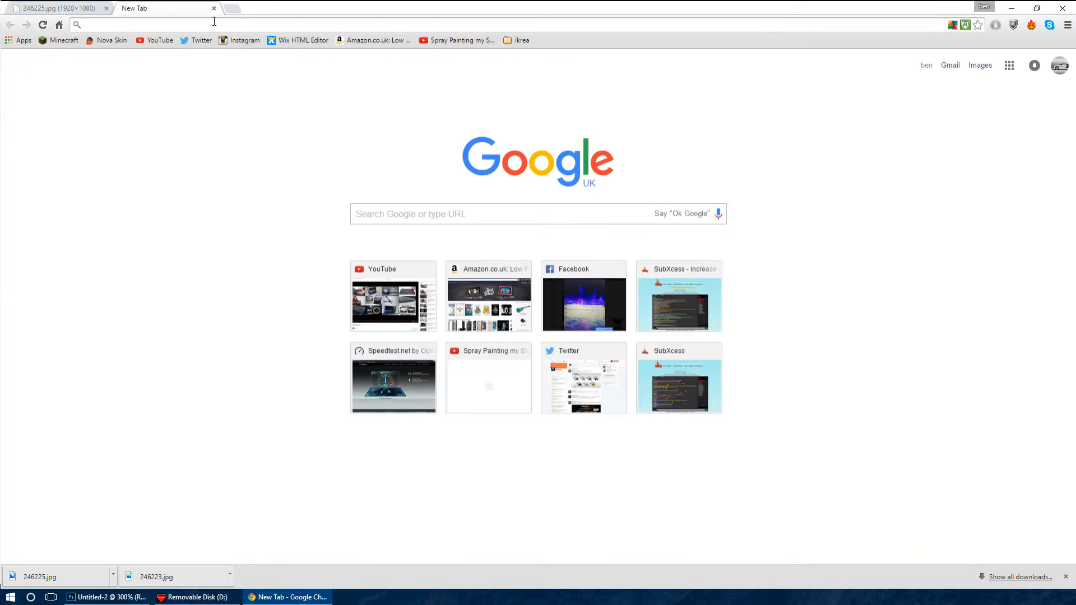
left_click(84, 9)
left_click(106, 8)
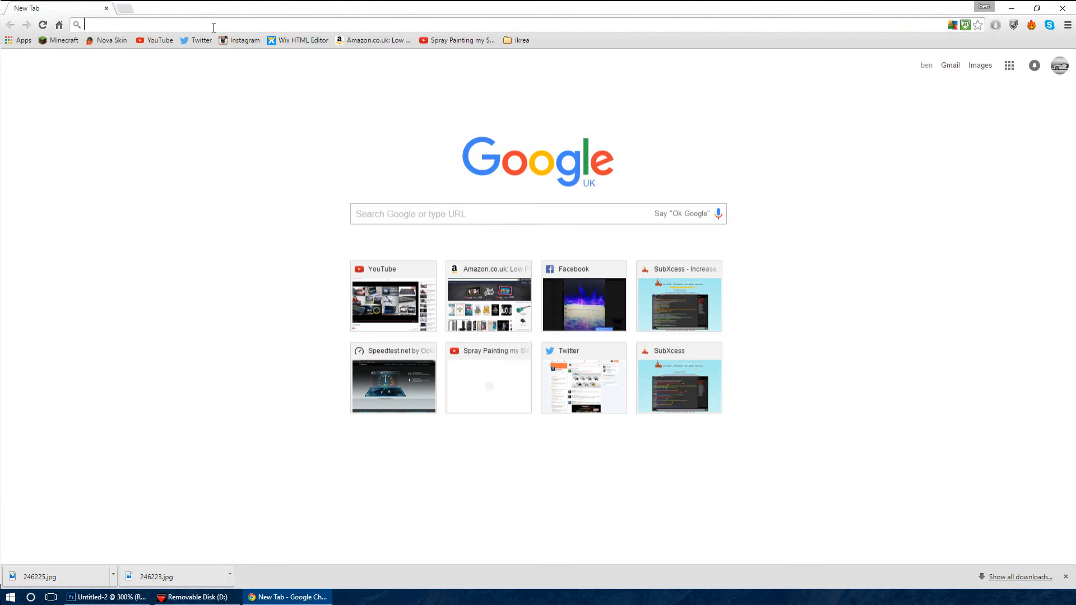
type("skypw log")
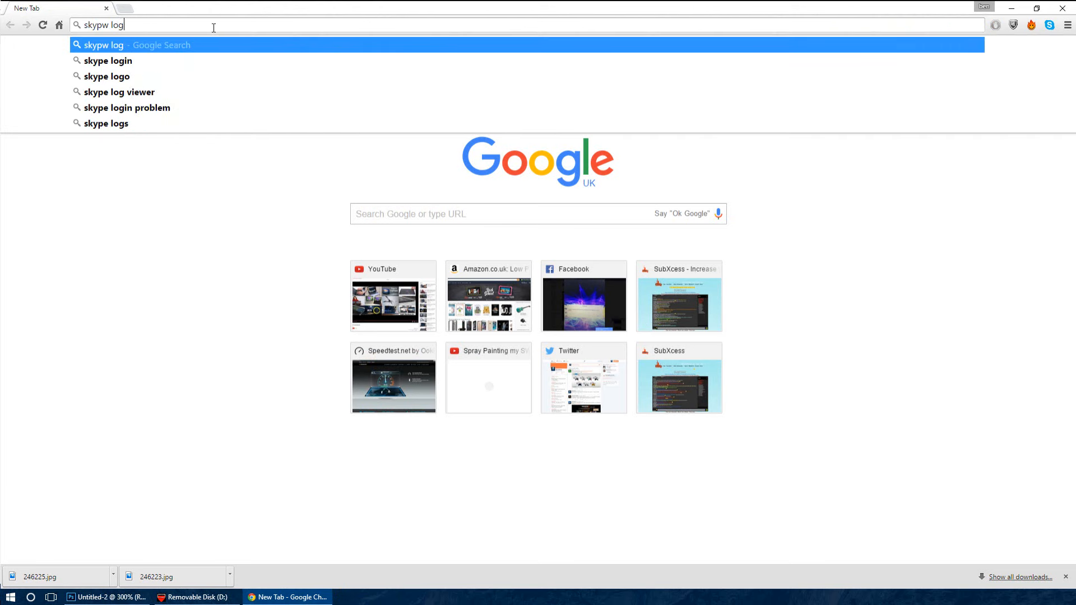
type("o png")
key("Return")
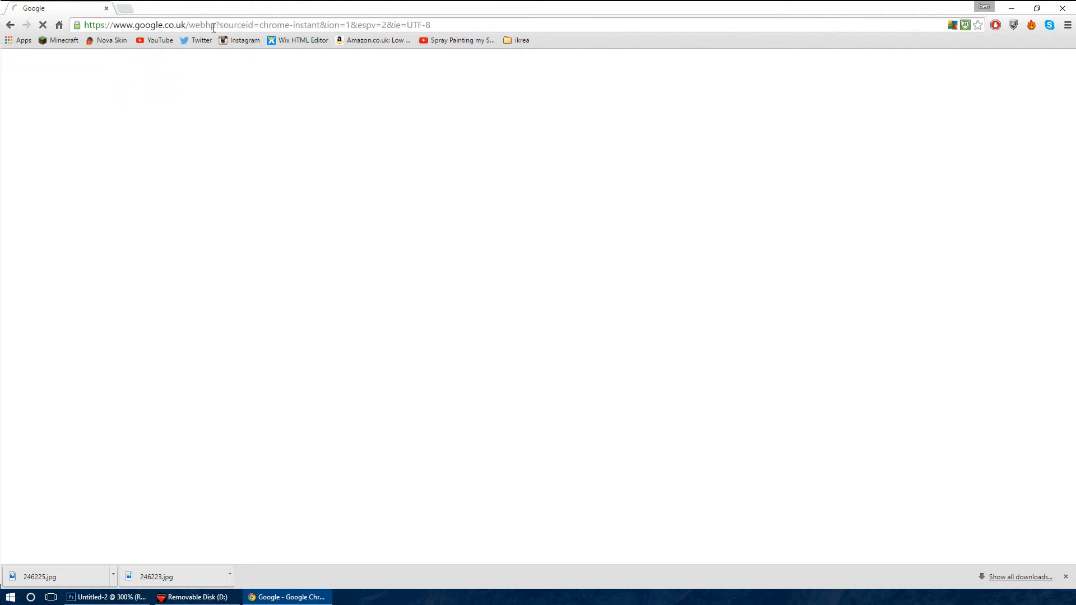
left_click(120, 101)
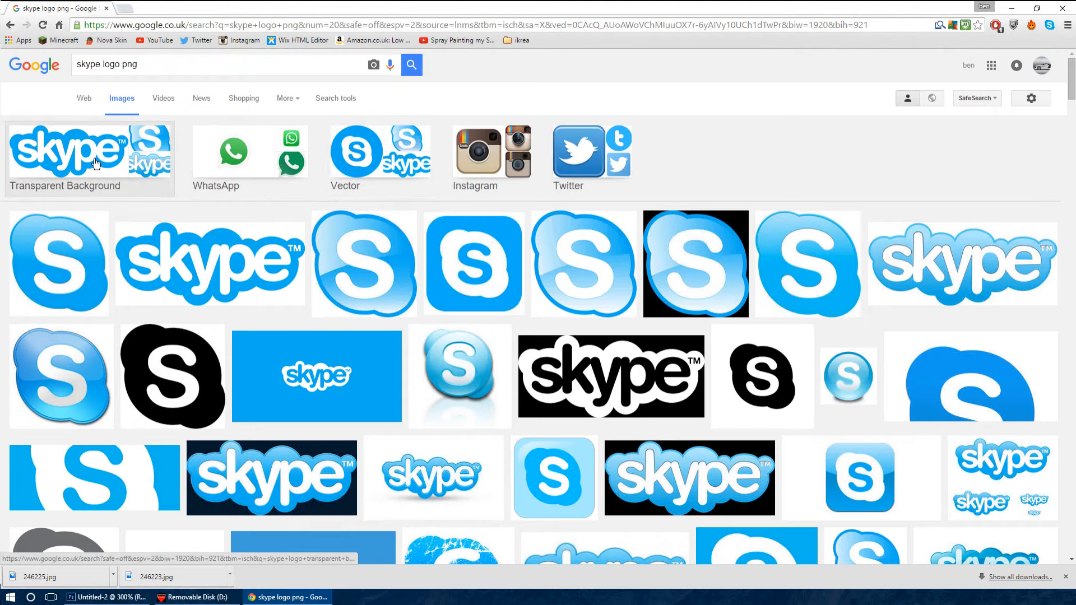
Browse the Skype logo results and preview the cropped blue logo and a related full blue version
scroll(848, 308, "down", 2)
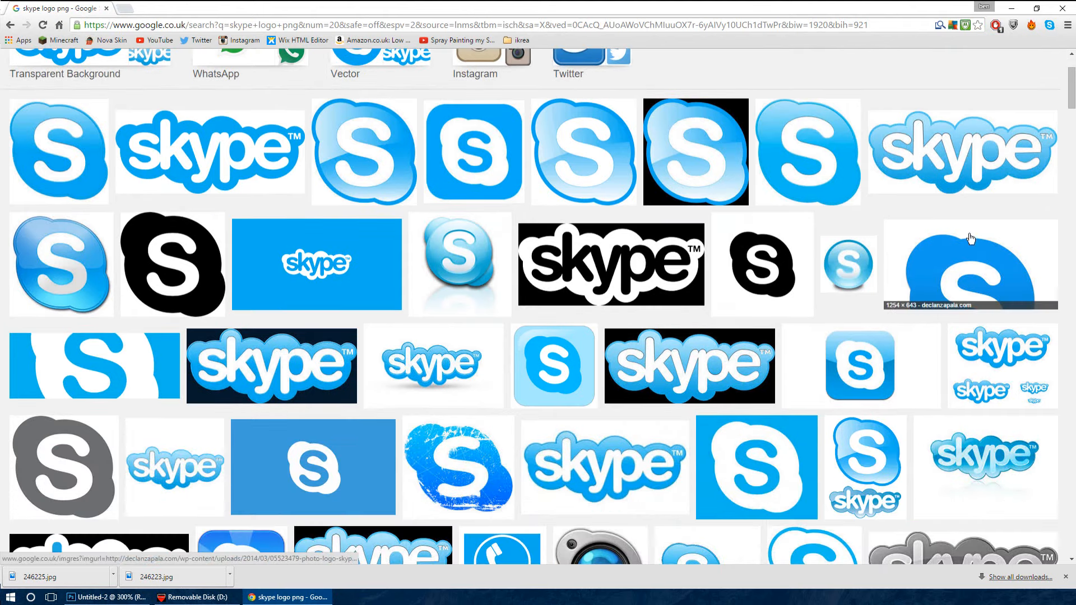
left_click(1013, 276)
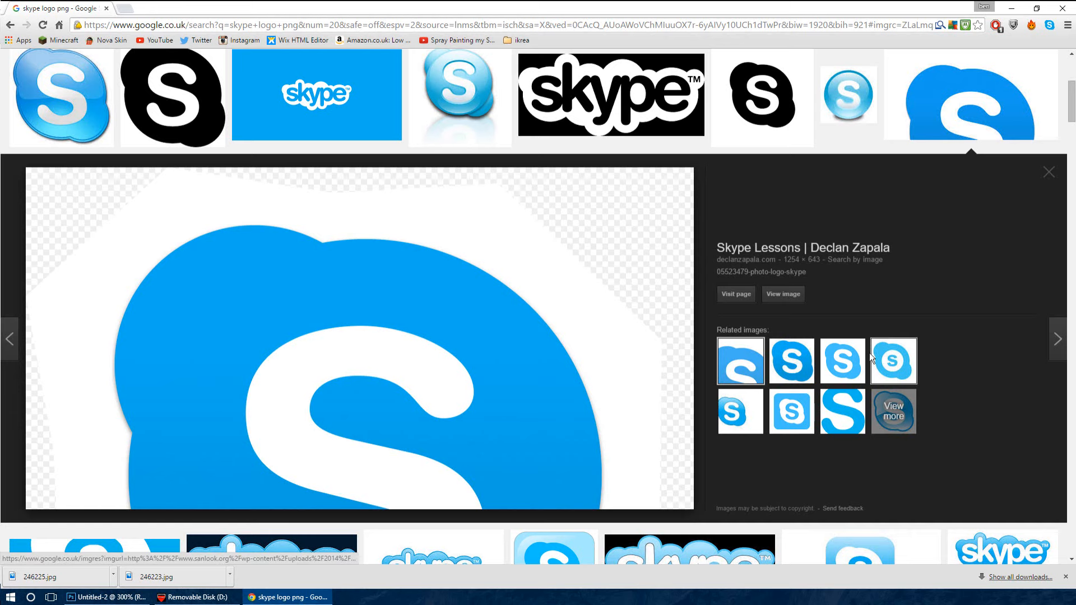
left_click(844, 357)
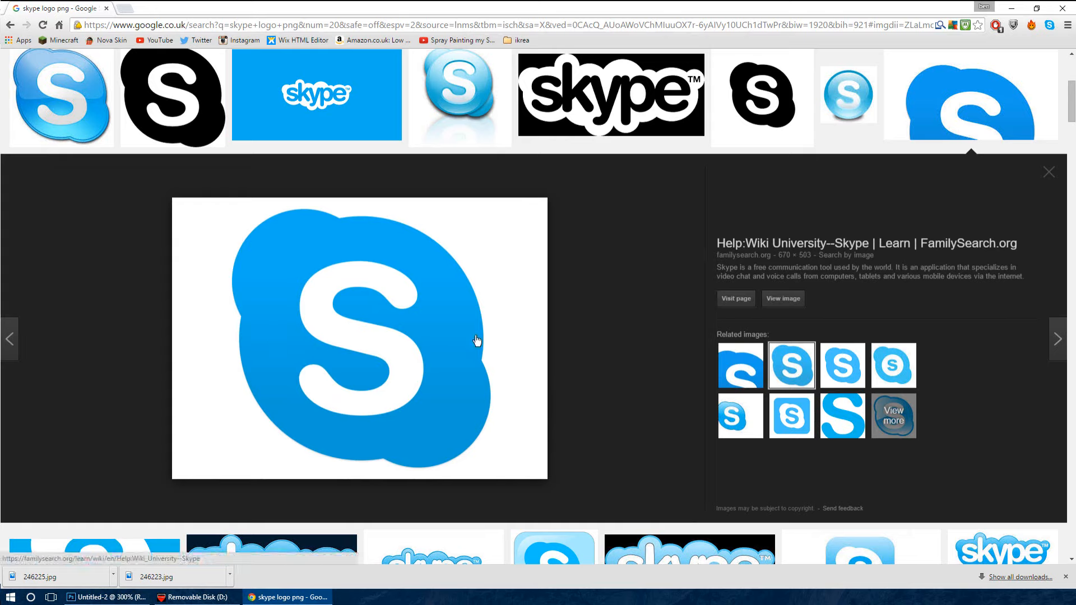
Switch back to Photoshop and set the opacity of the thin black rectangle to 60%
left_click(107, 598)
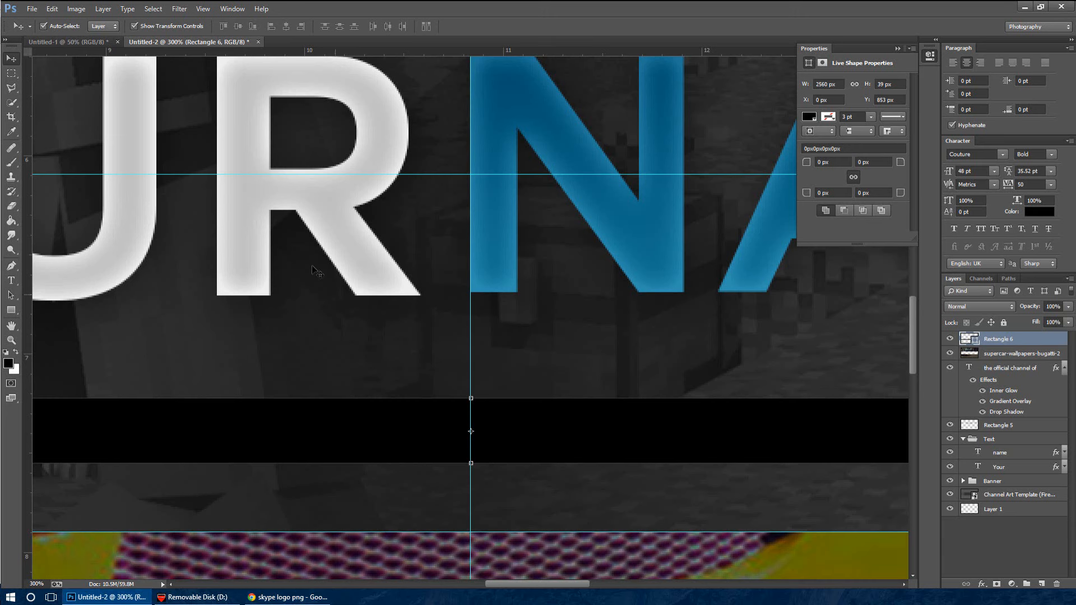
left_click(43, 26)
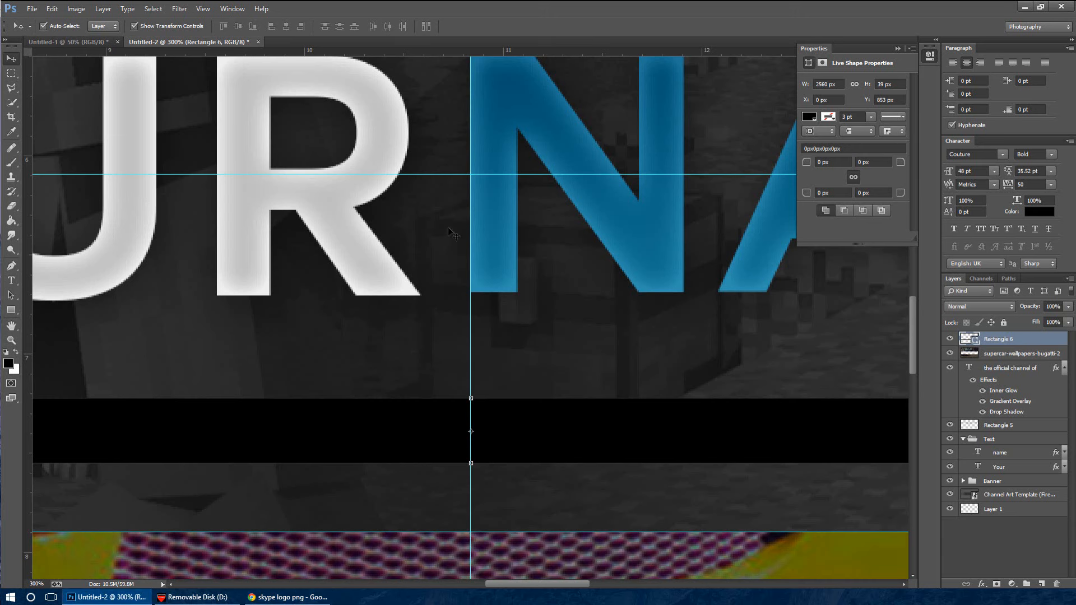
left_click(1066, 309)
type("60")
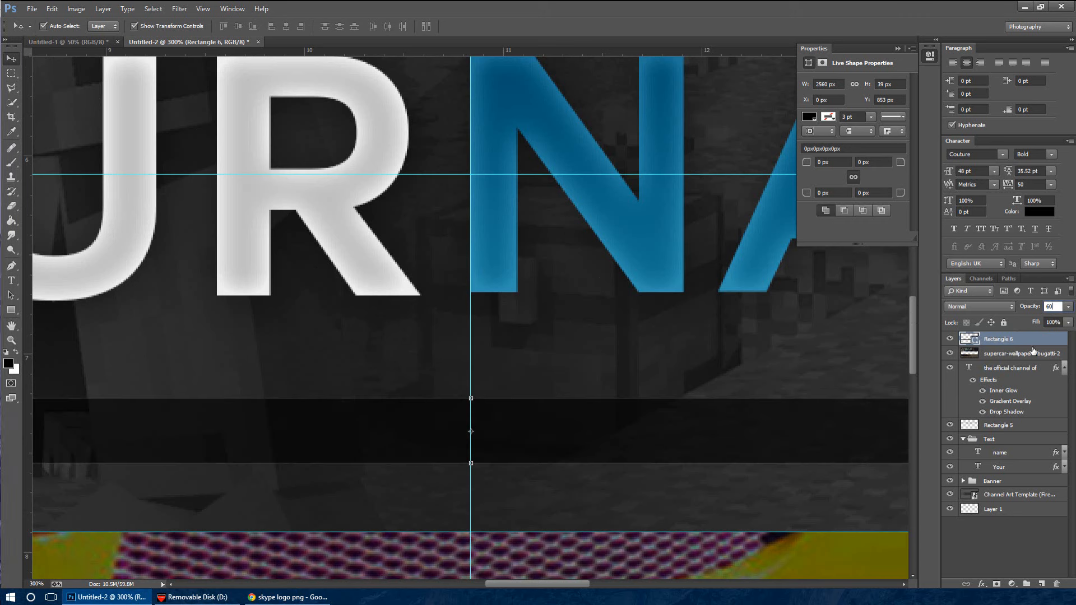
key("Return")
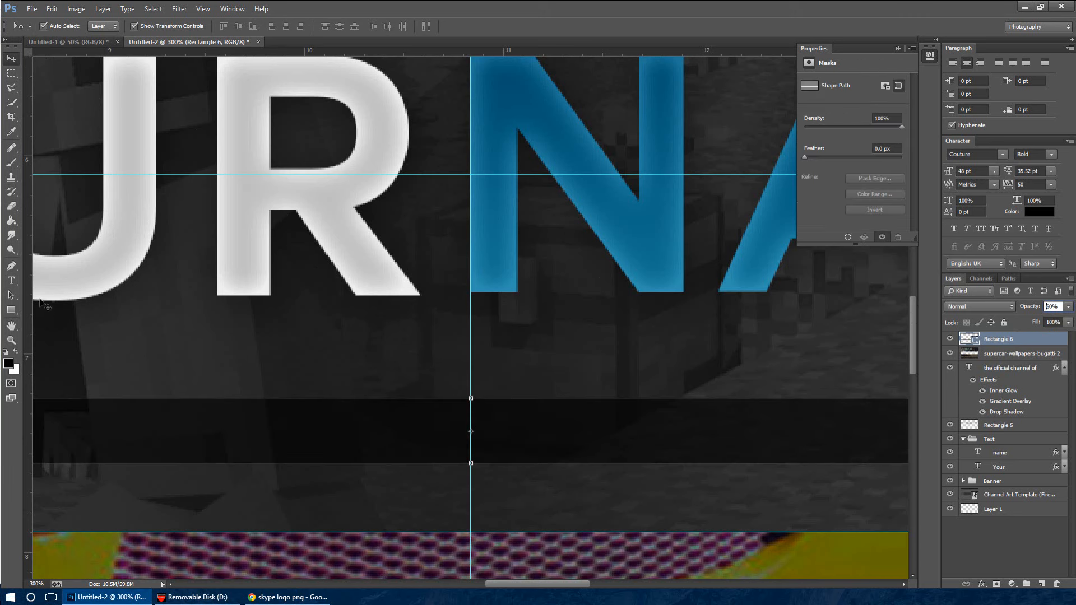
Add the text "/yourname" at 7 pt on a new layer over the dark bar at the vertical centre guide
left_click(11, 281)
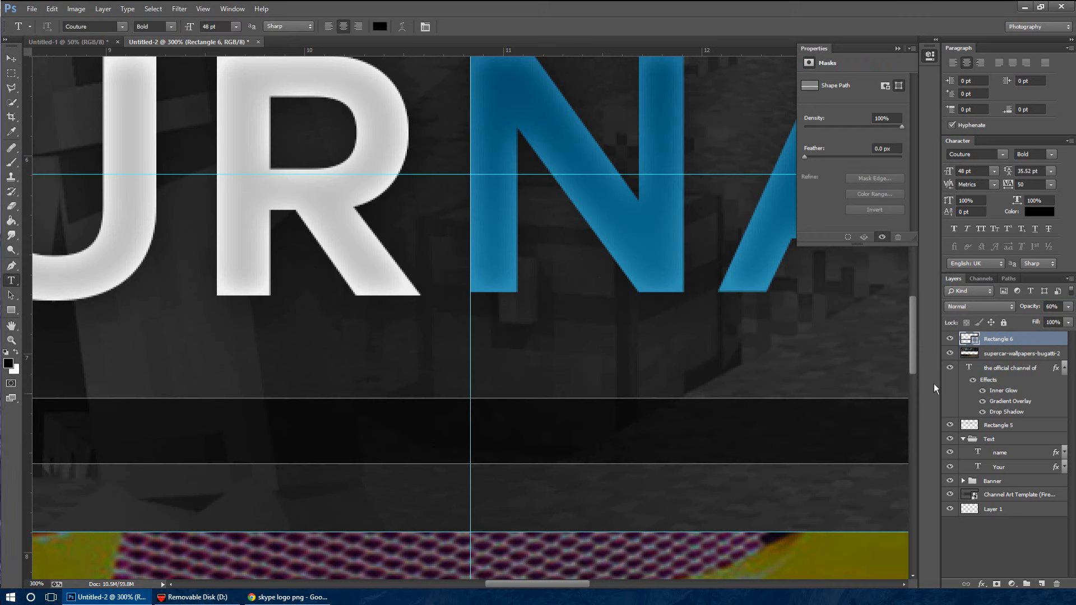
left_click(1042, 583)
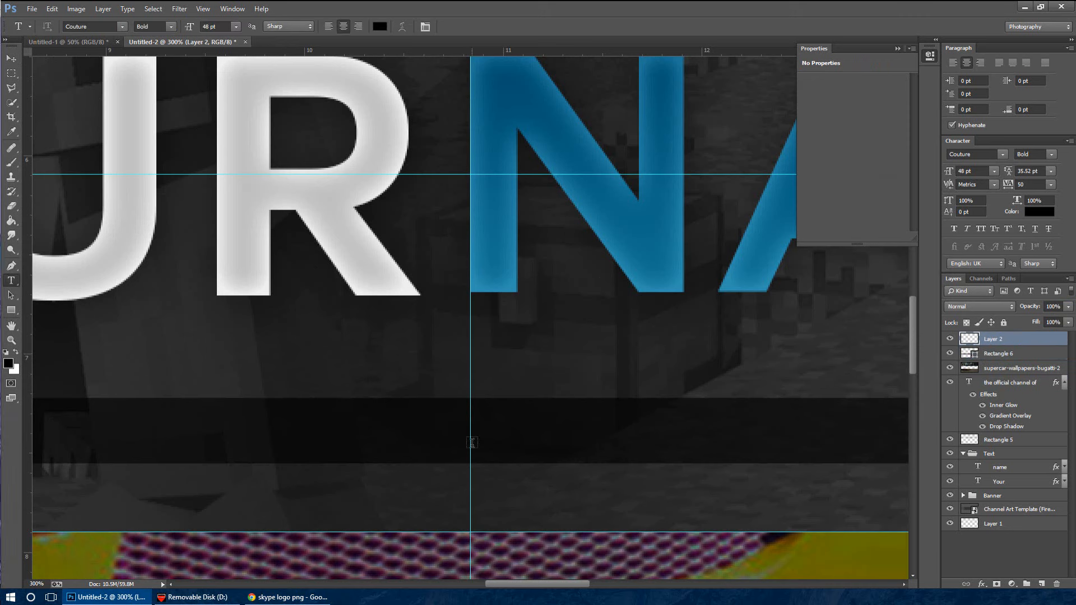
left_click(471, 440)
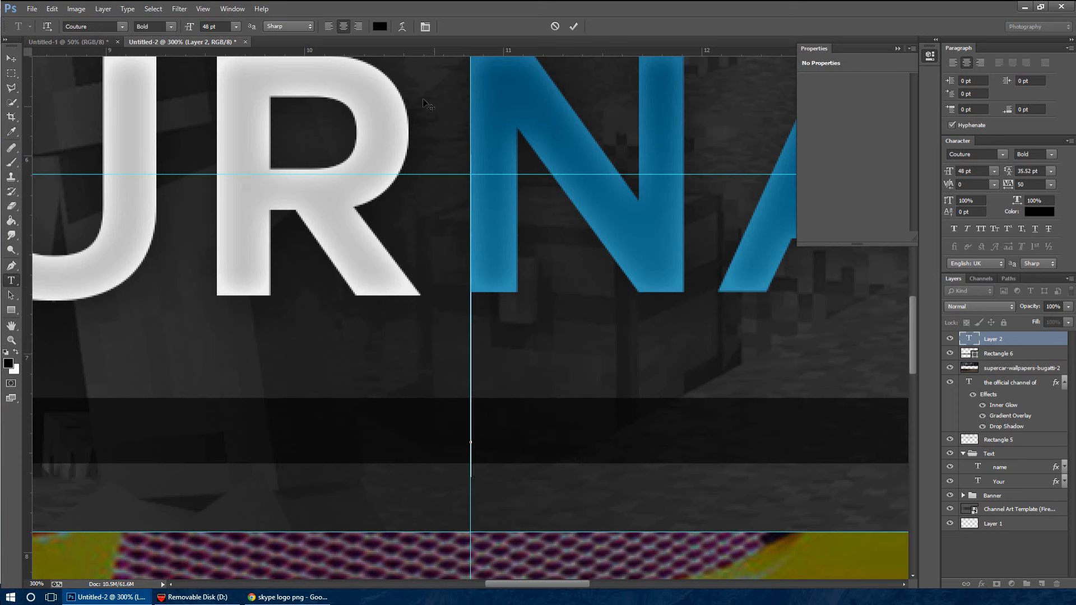
left_click(236, 27)
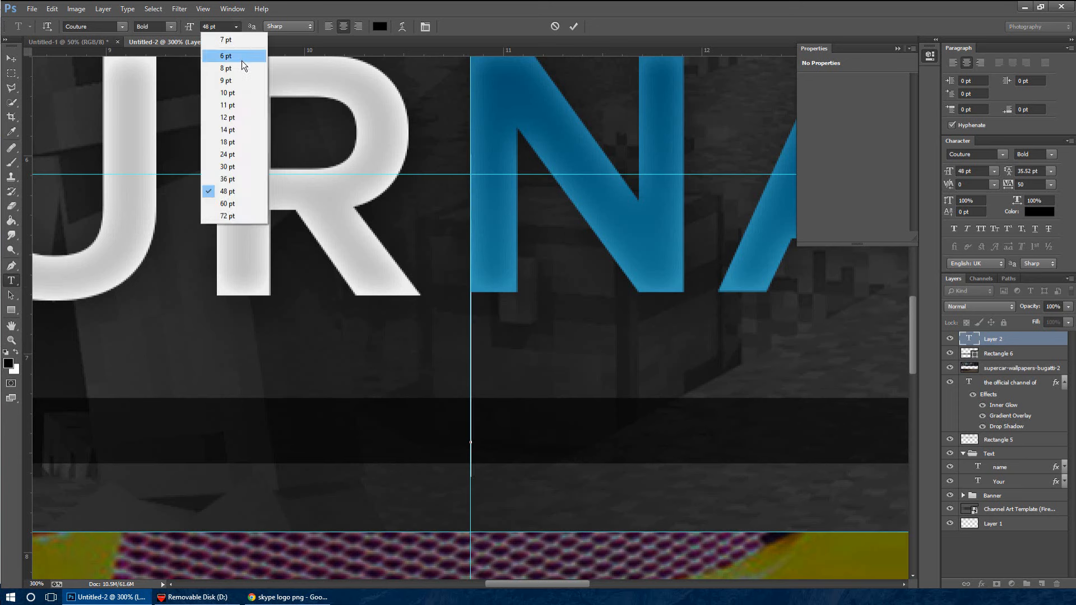
left_click(241, 60)
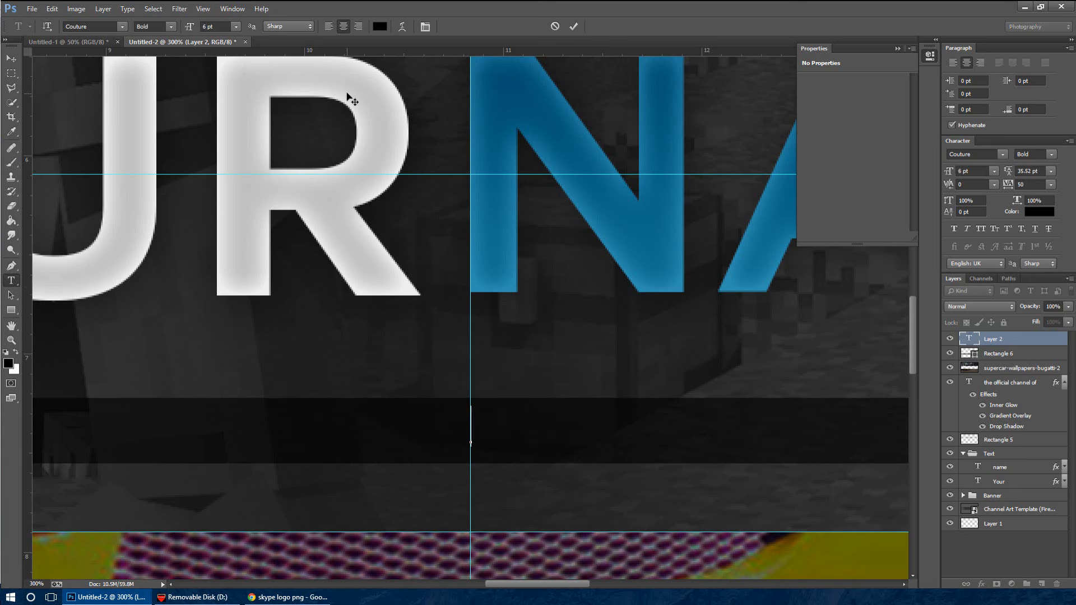
left_click(235, 27)
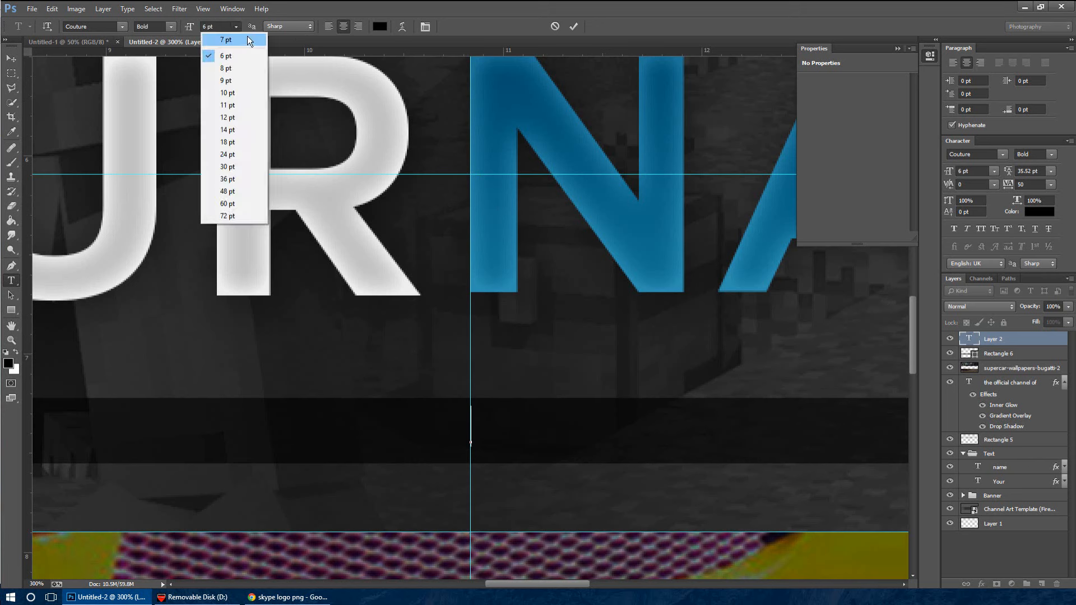
left_click(241, 45)
type("/yourname")
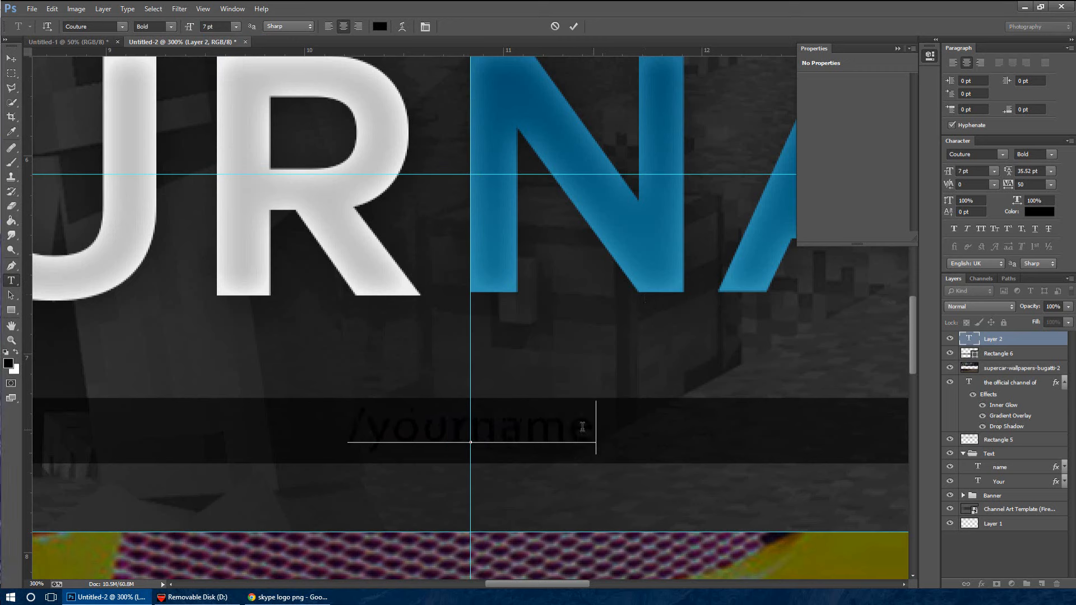
Set the whole "/yourname" text to the Couture font and move it slightly to centre it within the dark bar
key("ctrl+a")
left_click(122, 27)
scroll(205, 89, "up", 15)
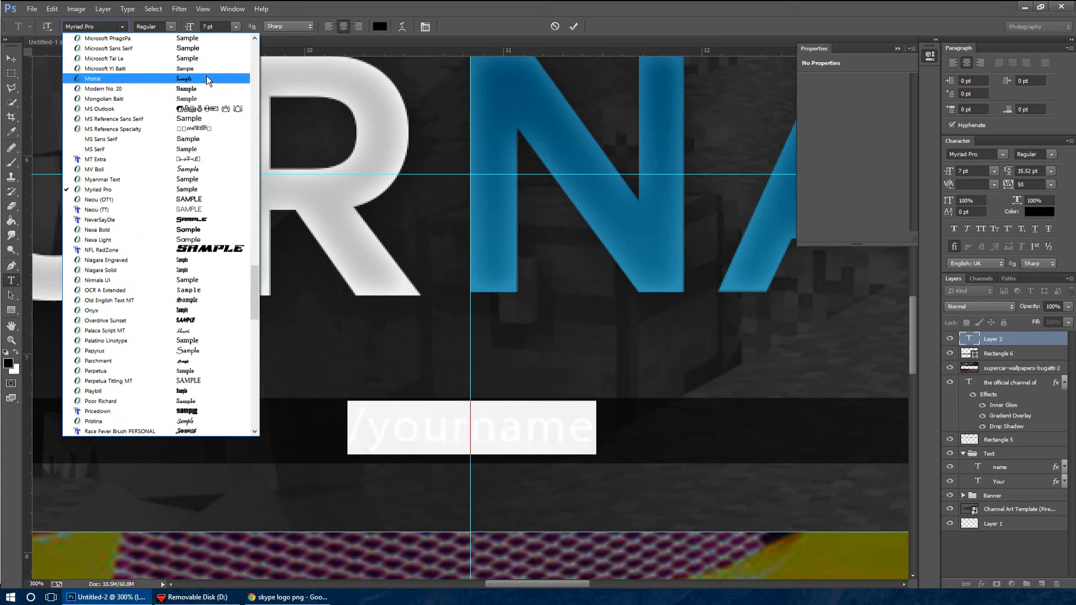
scroll(139, 193, "up", 14)
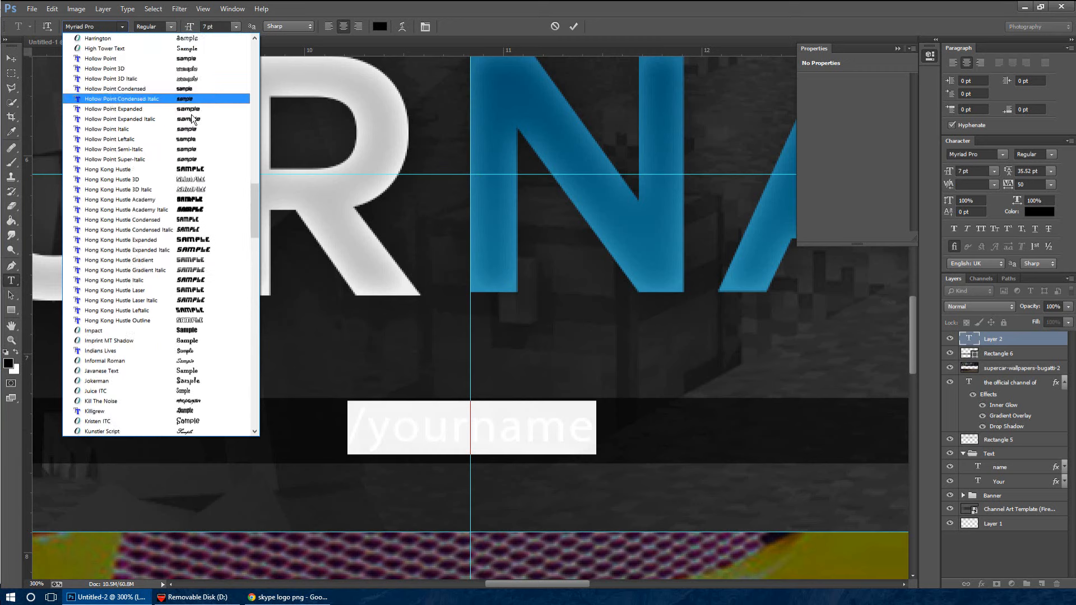
scroll(135, 214, "up", 12)
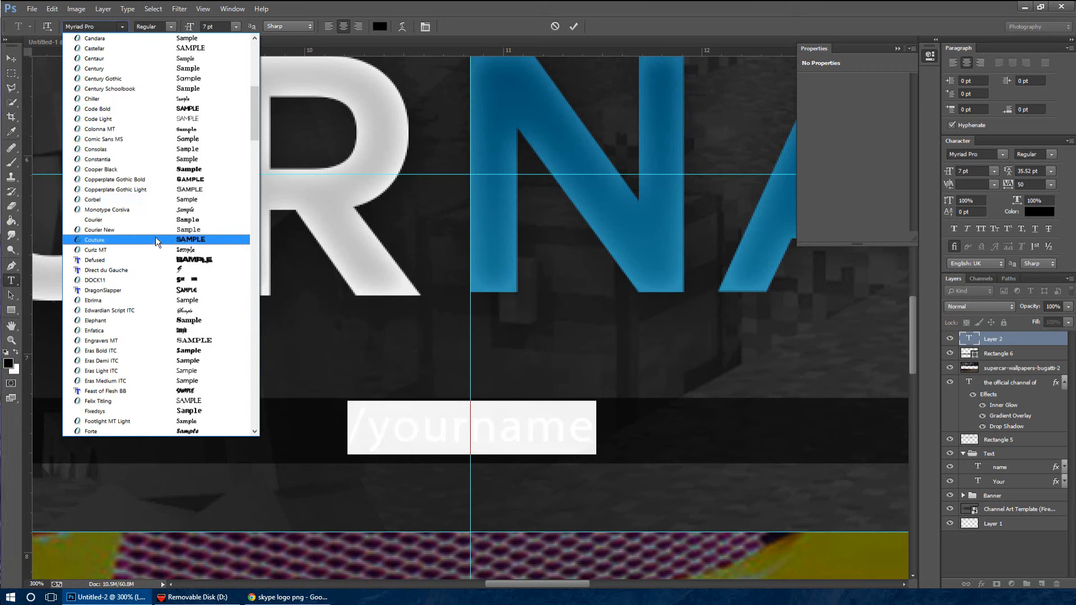
left_click(156, 240)
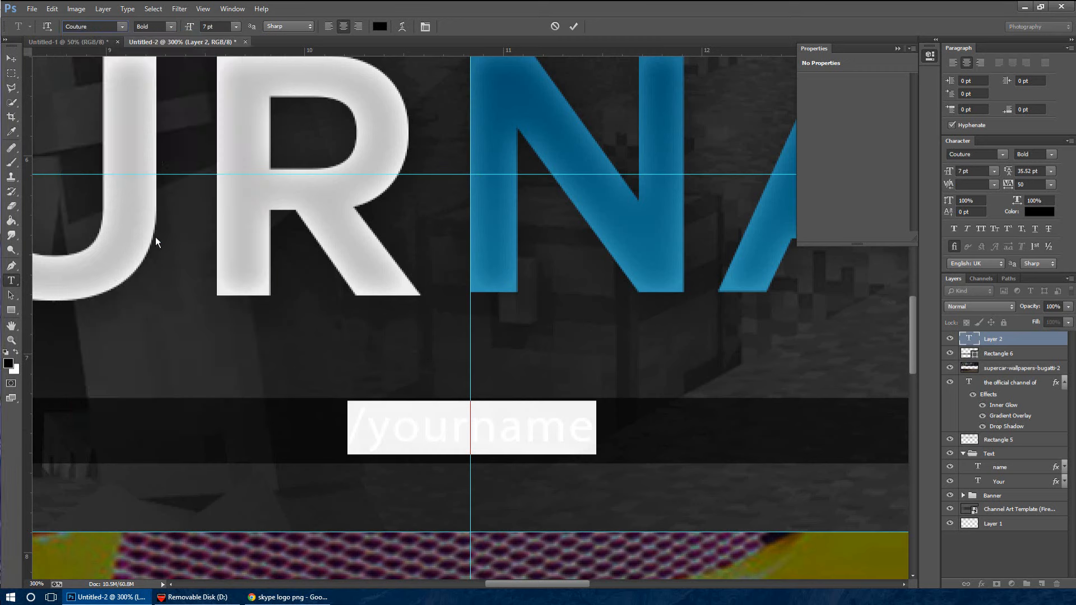
left_click(18, 58)
left_click_drag(409, 438, 414, 443)
Add a horizontal guide through the middle of the dark bar and nudge the "/yourname" text slightly left
left_click(555, 440)
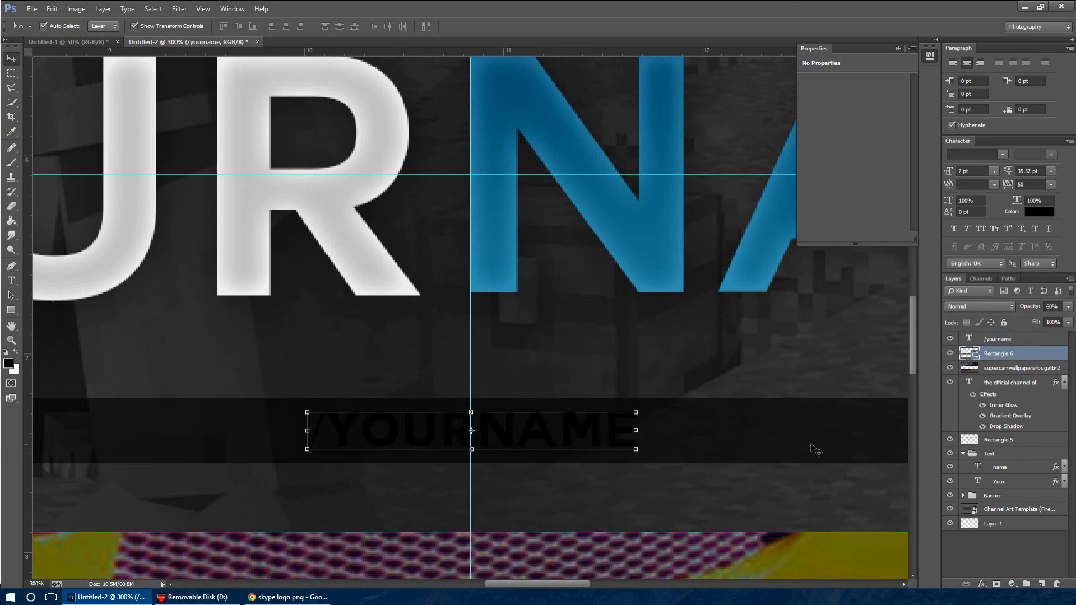
left_click_drag(544, 53, 700, 431)
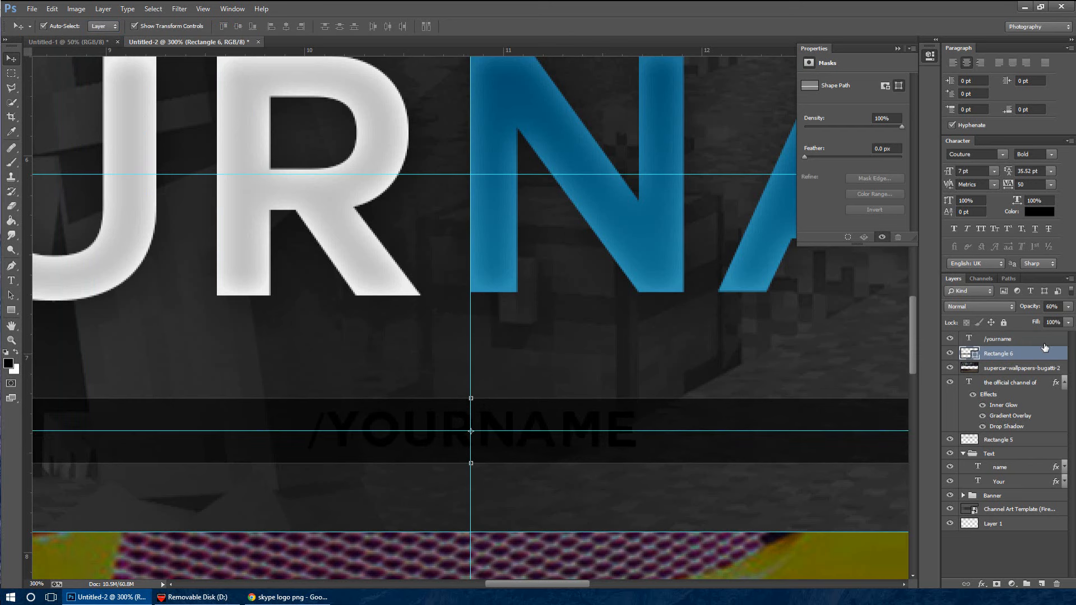
left_click(599, 426)
key("Left")
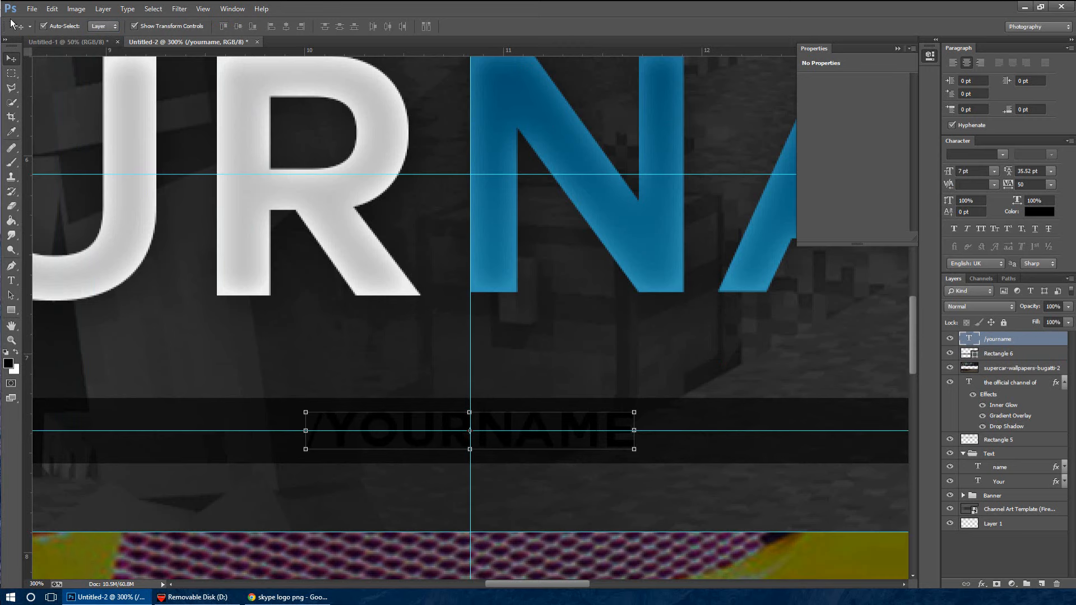
Place the embedded image skype_2013.png from the Images > Logos folder into the banner
left_click(26, 10)
left_click(116, 200)
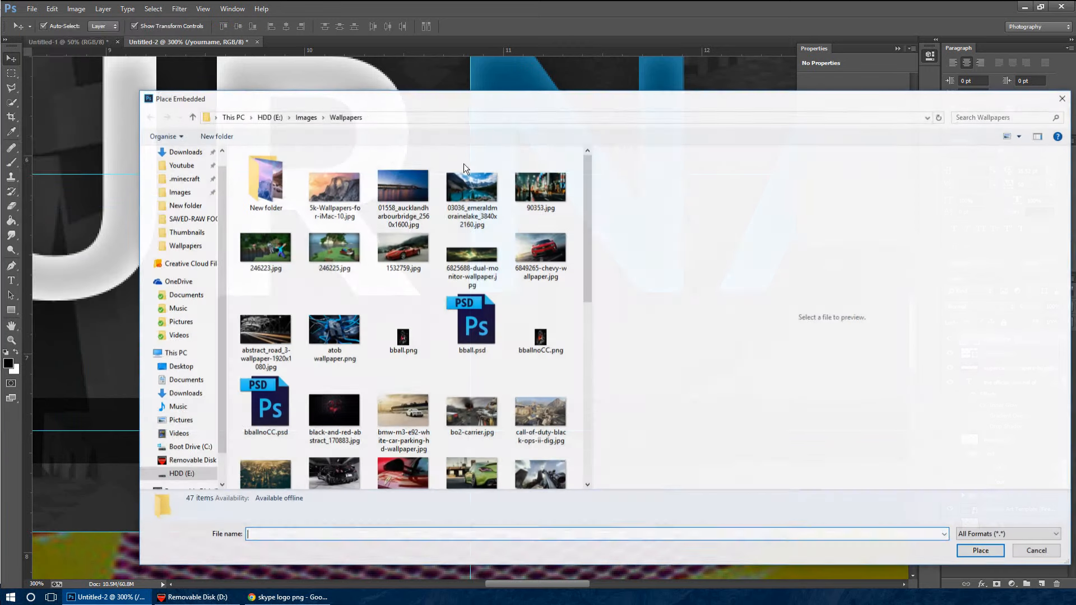
left_click(180, 191)
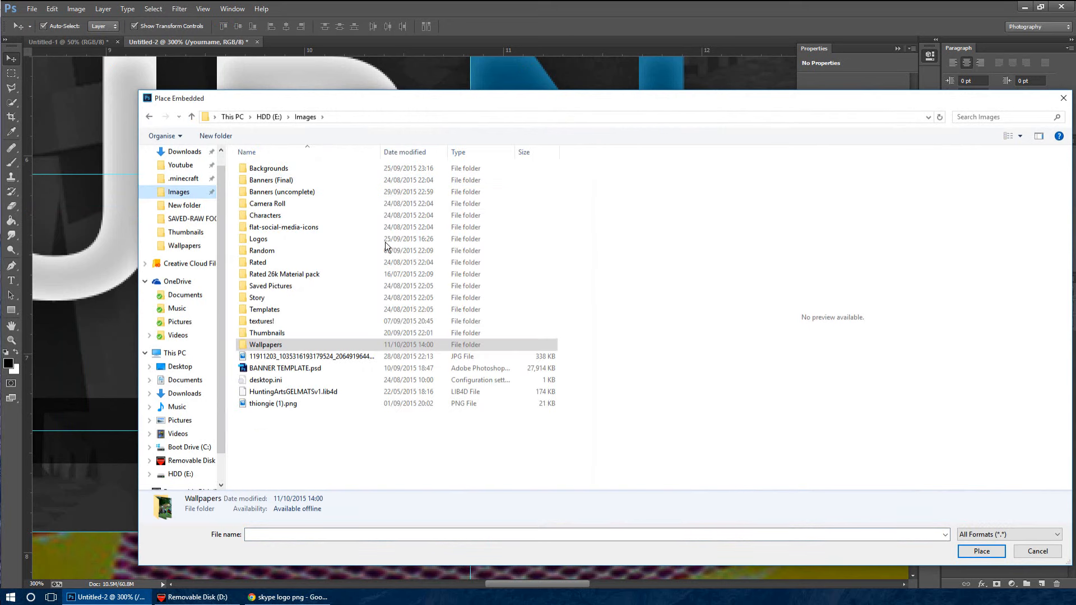
double_click(287, 240)
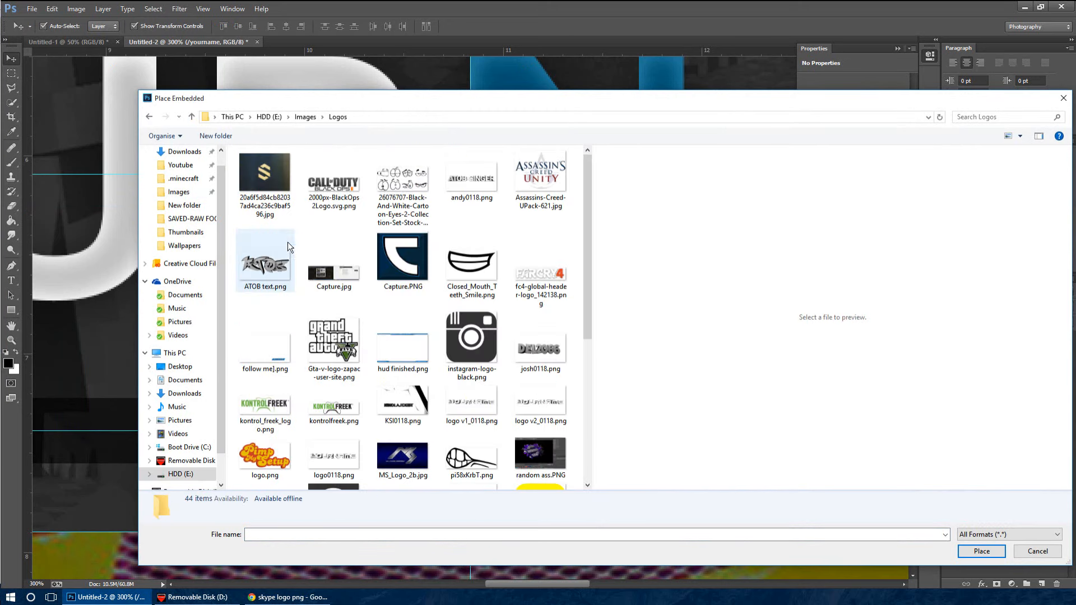
left_click_drag(587, 264, 602, 341)
double_click(475, 335)
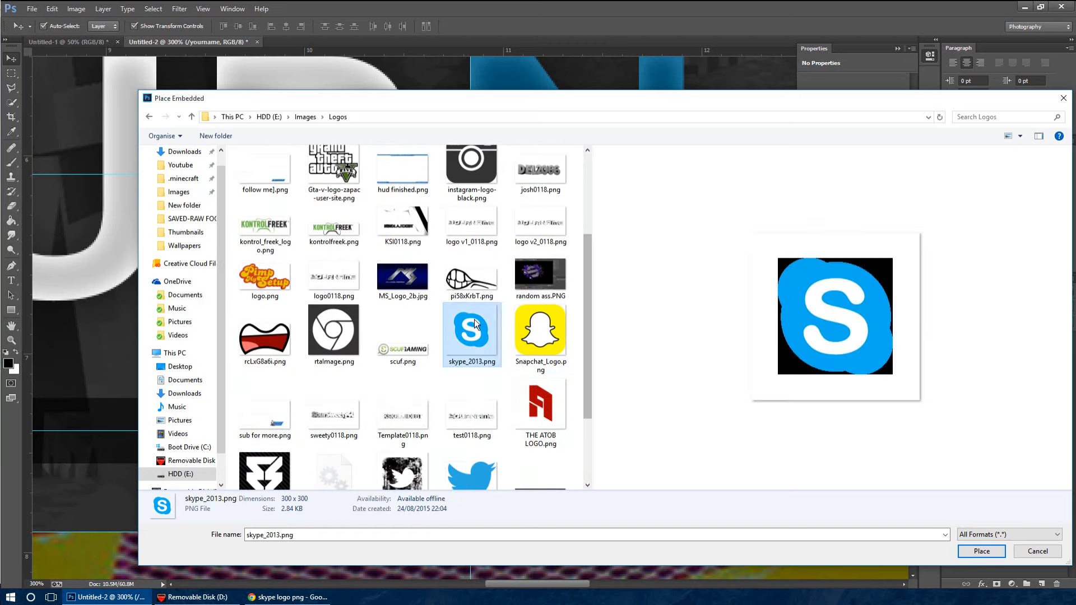
Shrink the placed Skype logo to about 0.24 × 0.25 cm and position it directly before the "/yourname" text in the dark bar
key("ctrl+minus")
key("ctrl+minus")
key("ctrl+minus")
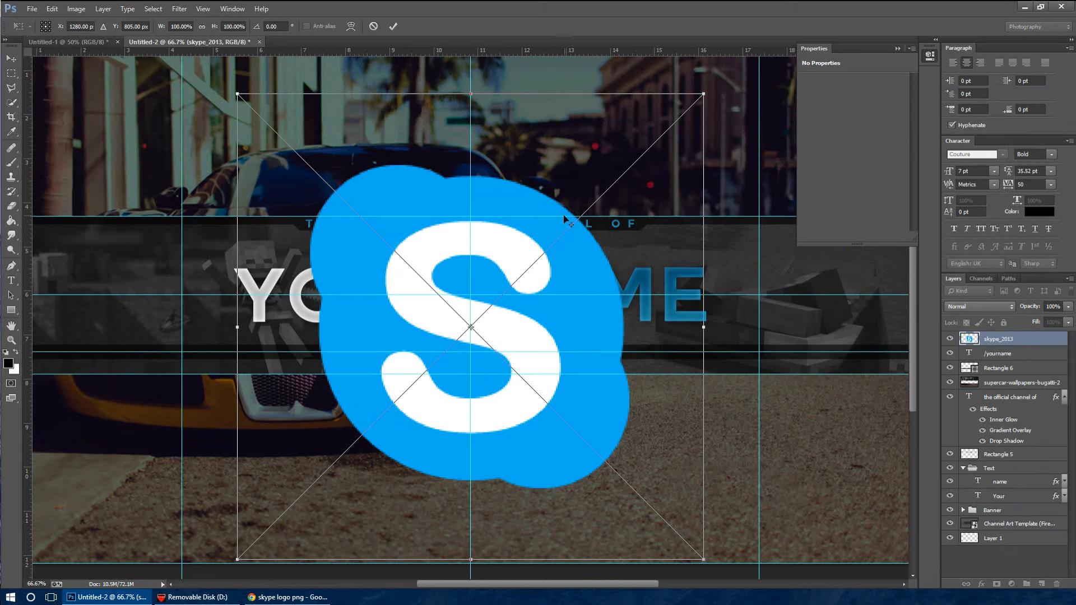
left_click_drag(704, 94, 517, 338)
key("ctrl+plus")
key("ctrl+plus")
key("ctrl+plus")
key("ctrl+plus")
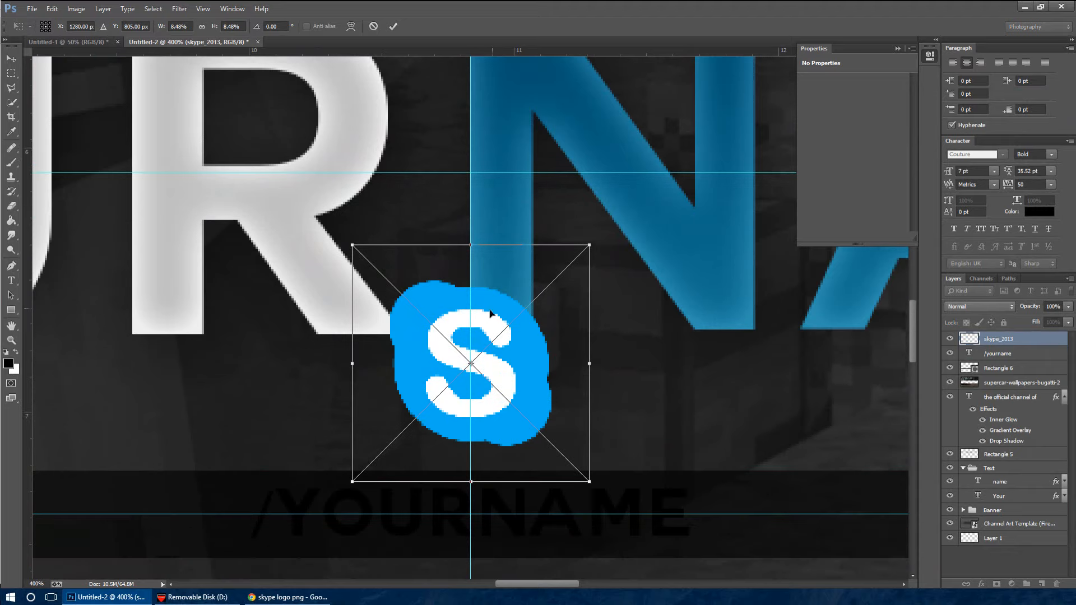
scroll(490, 314, "down", 2)
left_click_drag(545, 276, 287, 428)
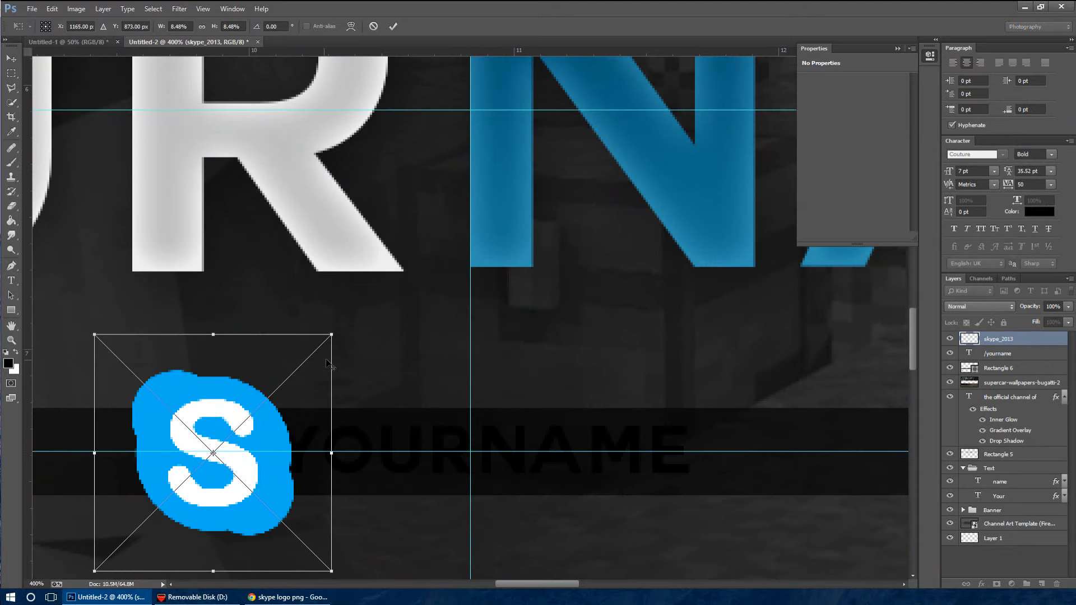
left_click_drag(308, 366, 267, 412)
key("Return")
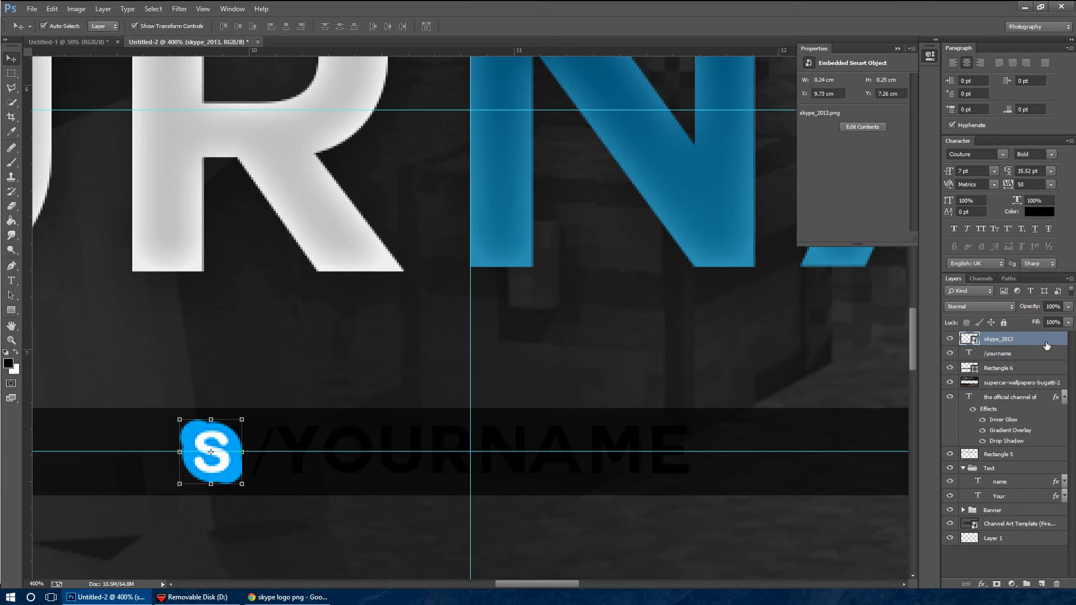
Copy the layer style of the "Your" text layer and paste it onto the "/yourname" text layer
left_click(1038, 369)
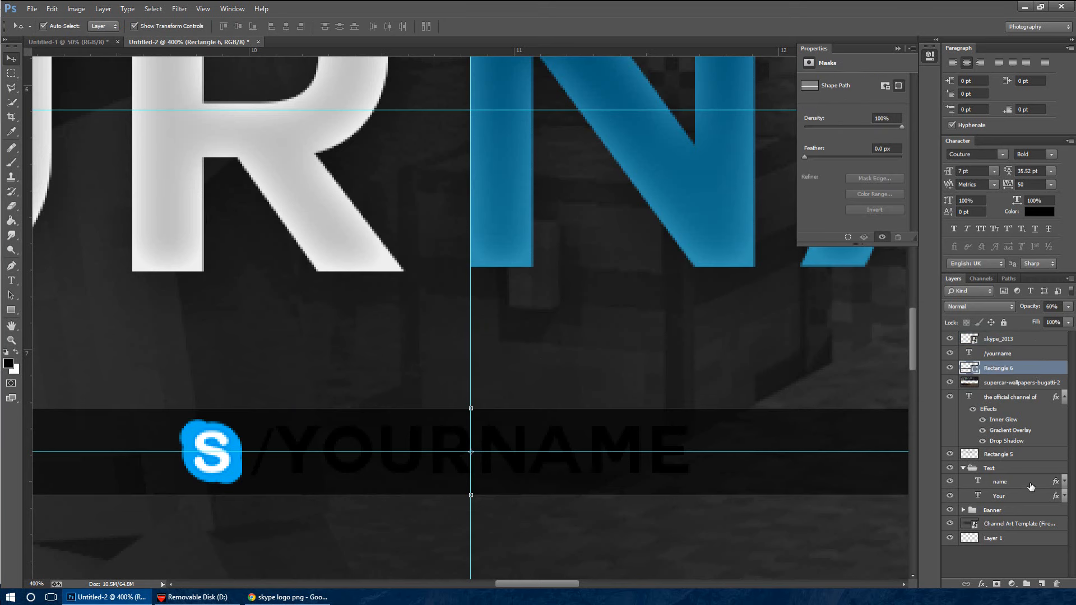
left_click(1015, 495)
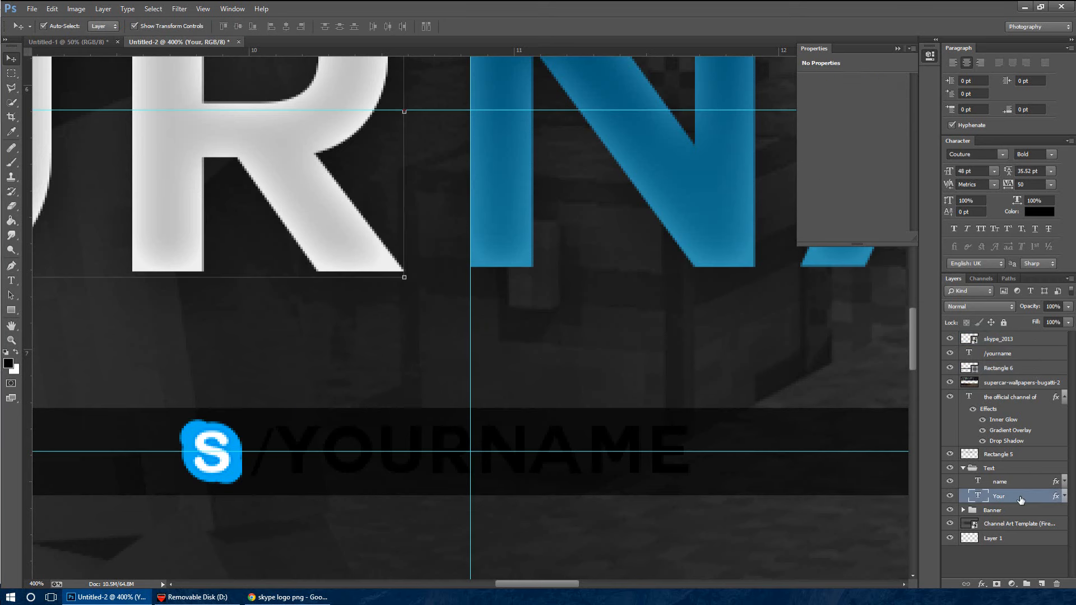
right_click(1021, 498)
left_click(1008, 369)
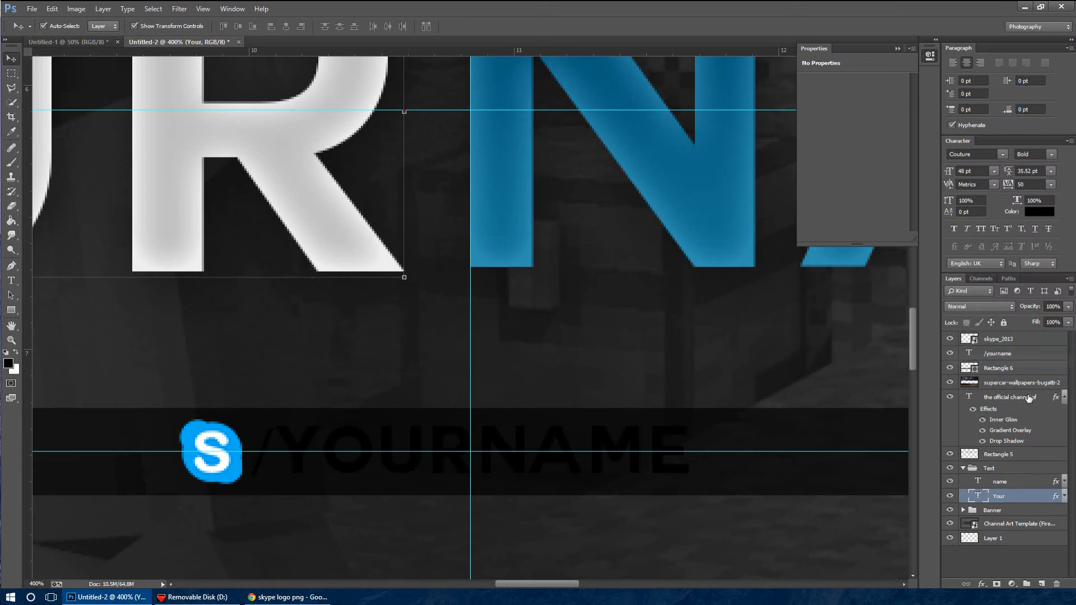
left_click(1030, 358)
right_click(1030, 357)
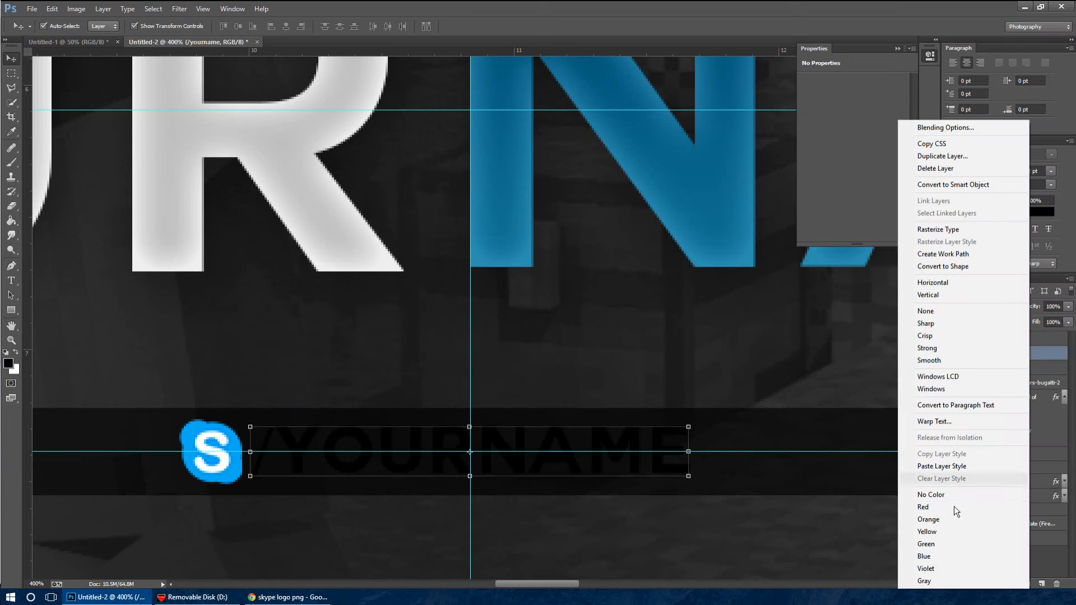
left_click(955, 466)
Rasterize the Skype logo layer and remove the white S from it with the Magic Eraser tool
left_click(1031, 340)
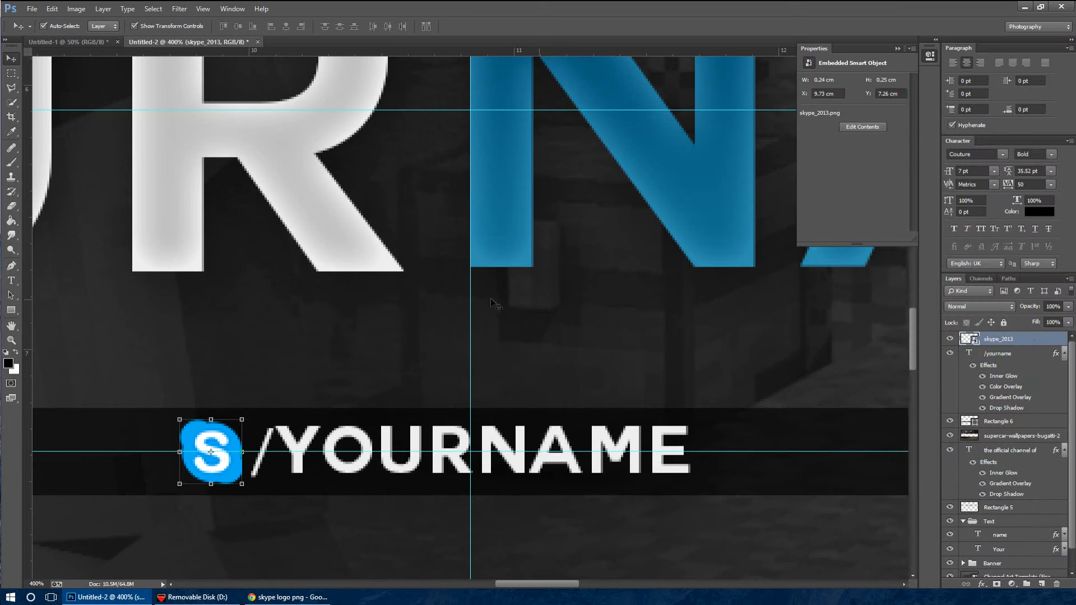
left_click(13, 206)
left_click(68, 225)
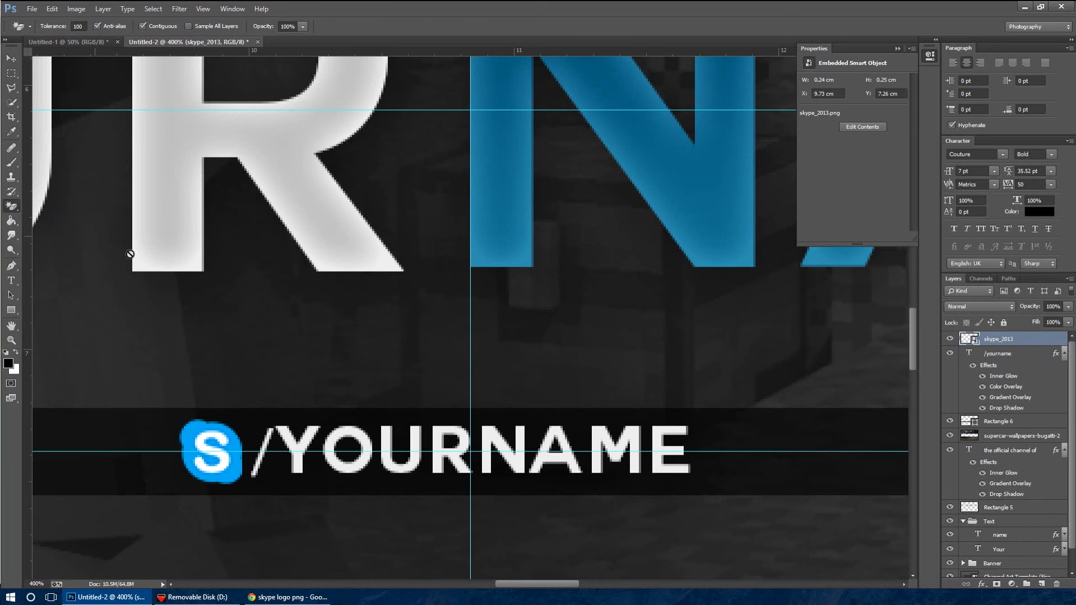
left_click(205, 447)
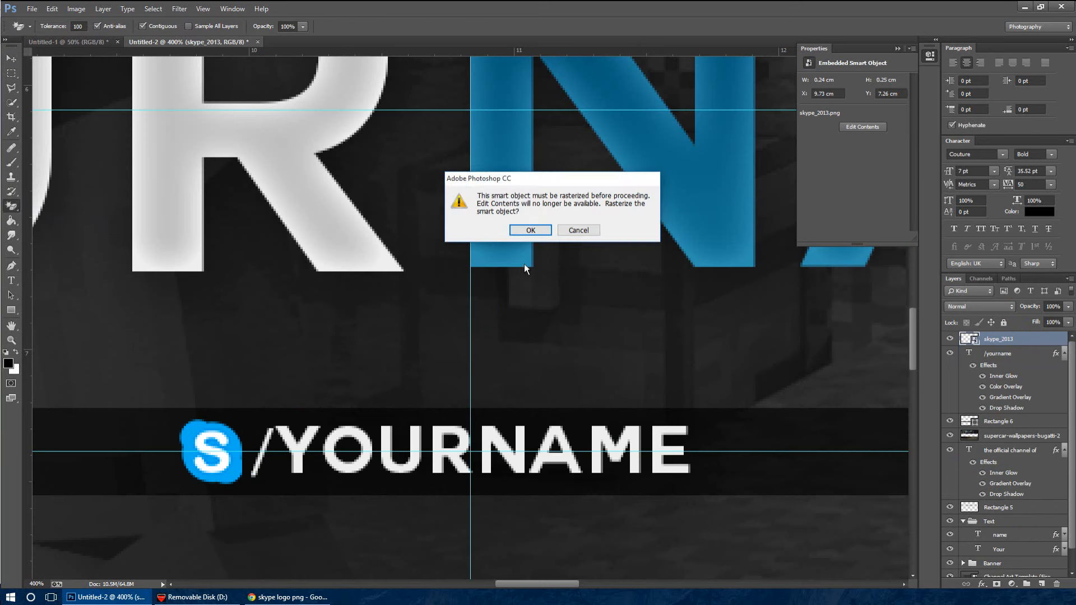
left_click(532, 230)
left_click(206, 441)
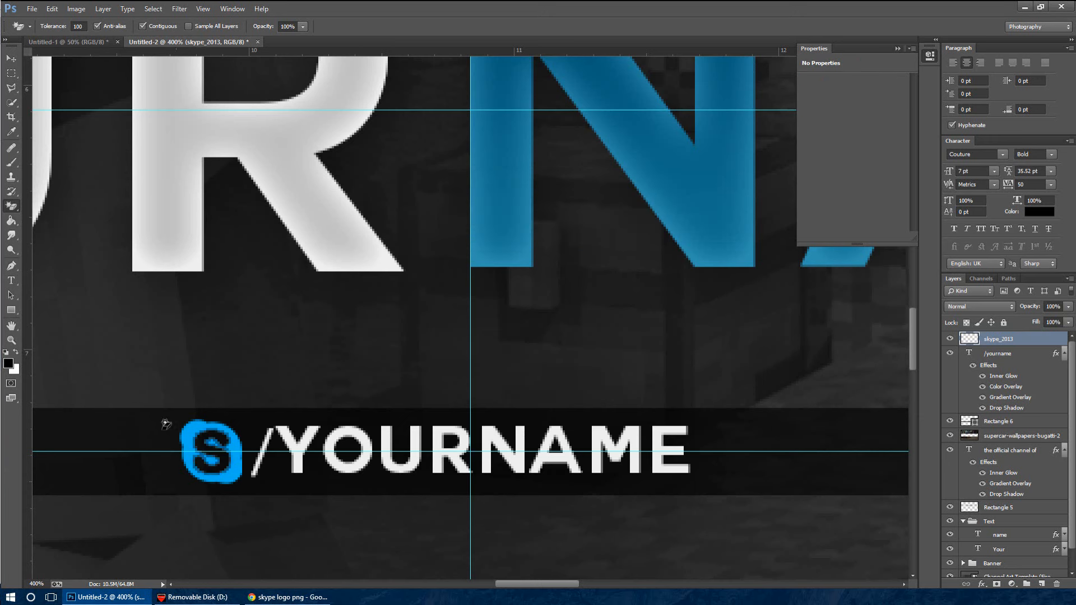
Paste the copied layer style onto the Skype logo layer and collapse the effects lists of the logo and "/yourname" layers
right_click(1028, 343)
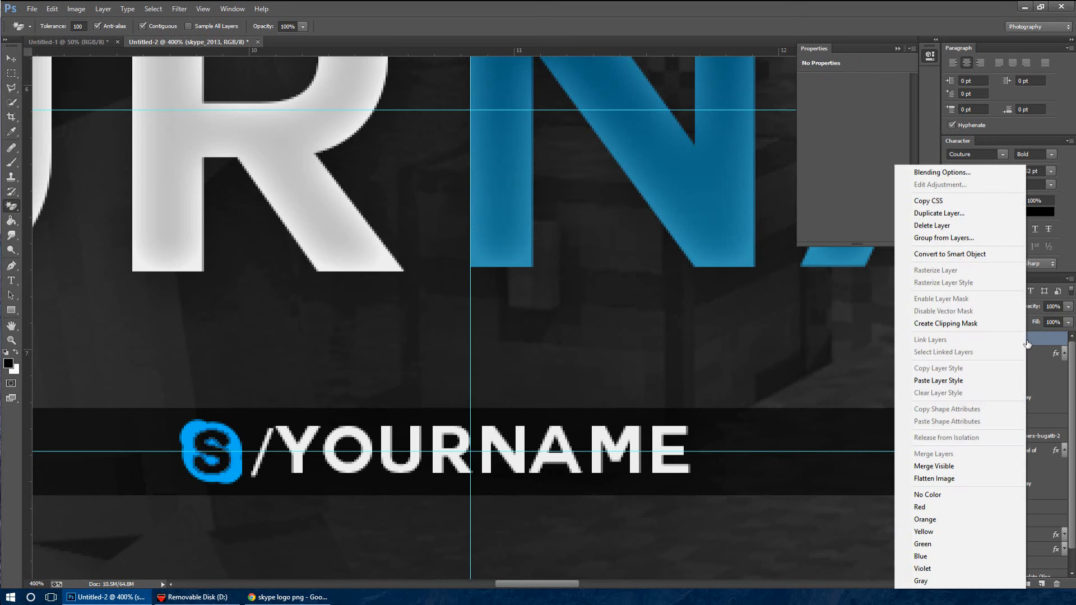
left_click(961, 376)
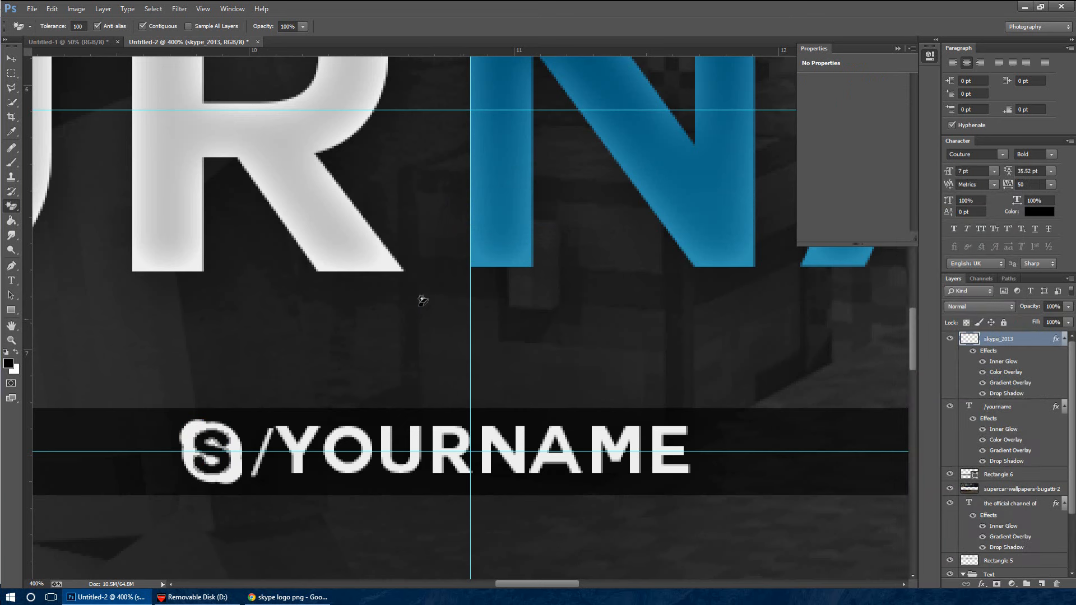
left_click(11, 58)
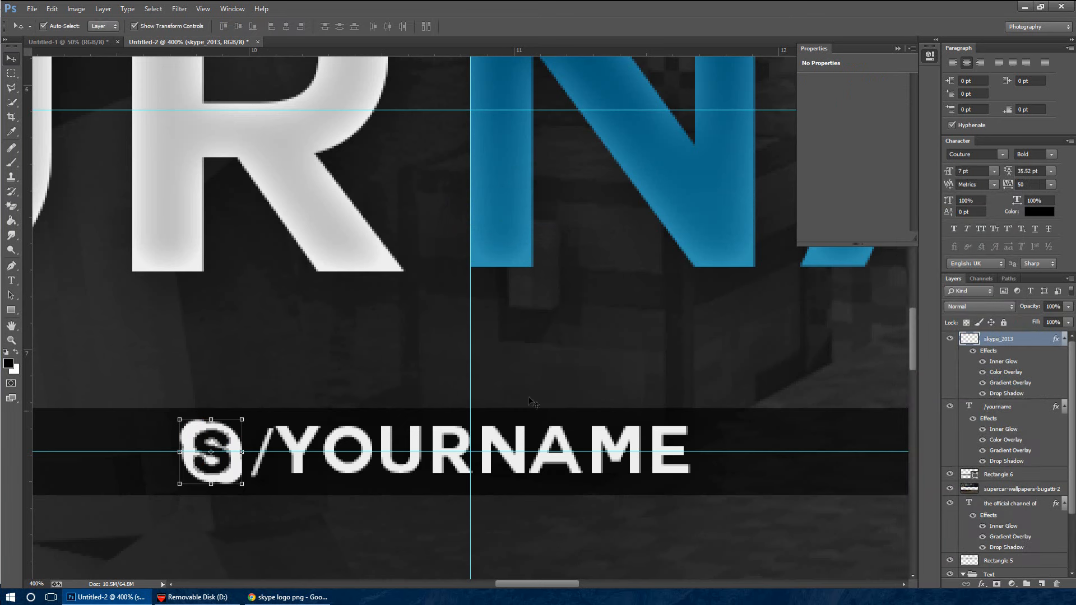
left_click(1064, 407)
left_click(1065, 342)
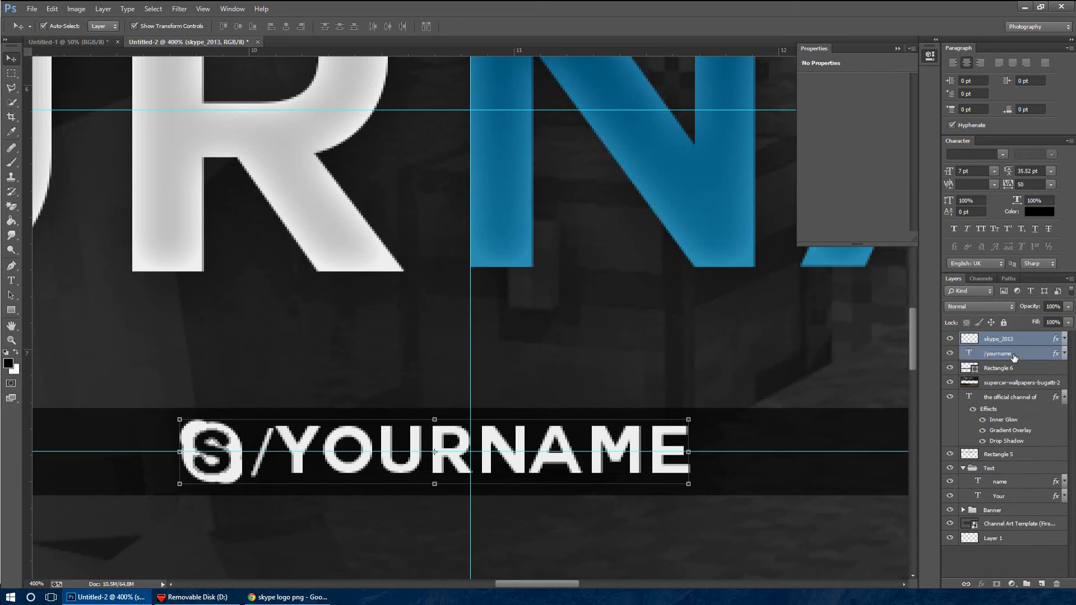
Move the Skype logo and "/yourname" text together to the right until they are centred on the vertical guide, and deselect them
left_click(1012, 353, "shift")
key("Right")
key("Right")
key("Right")
key("Right")
key("Right")
key("Right")
key("Right")
key("Right")
key("Right")
key("Right")
key("Right")
key("Right")
key("Right")
key("Right")
key("Right")
key("Right")
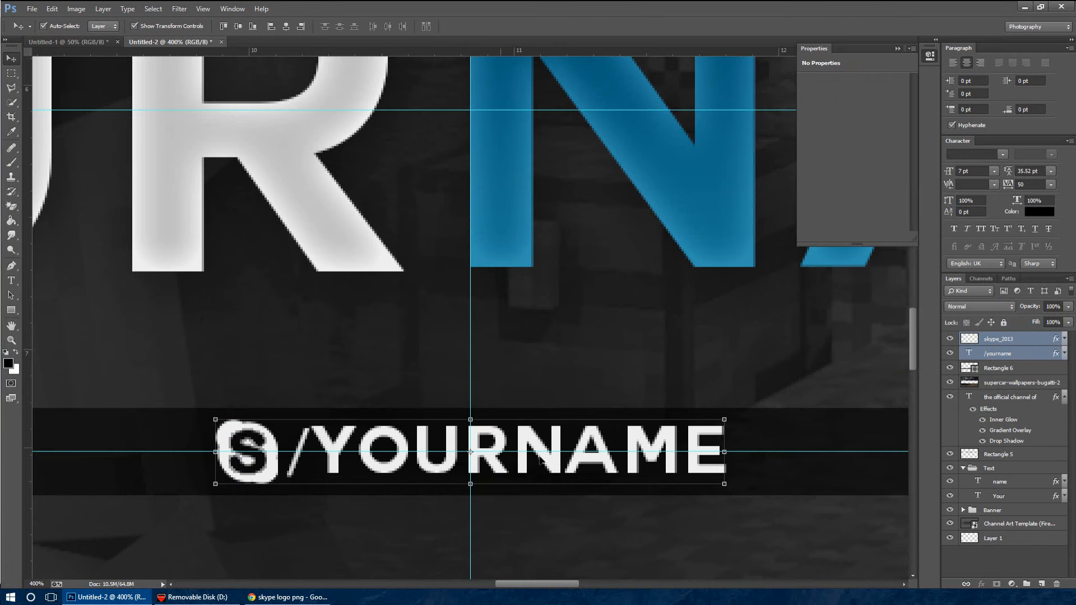
key("ctrl+minus")
key("ctrl+minus")
key("ctrl+minus")
key("ctrl+minus")
key("ctrl+minus")
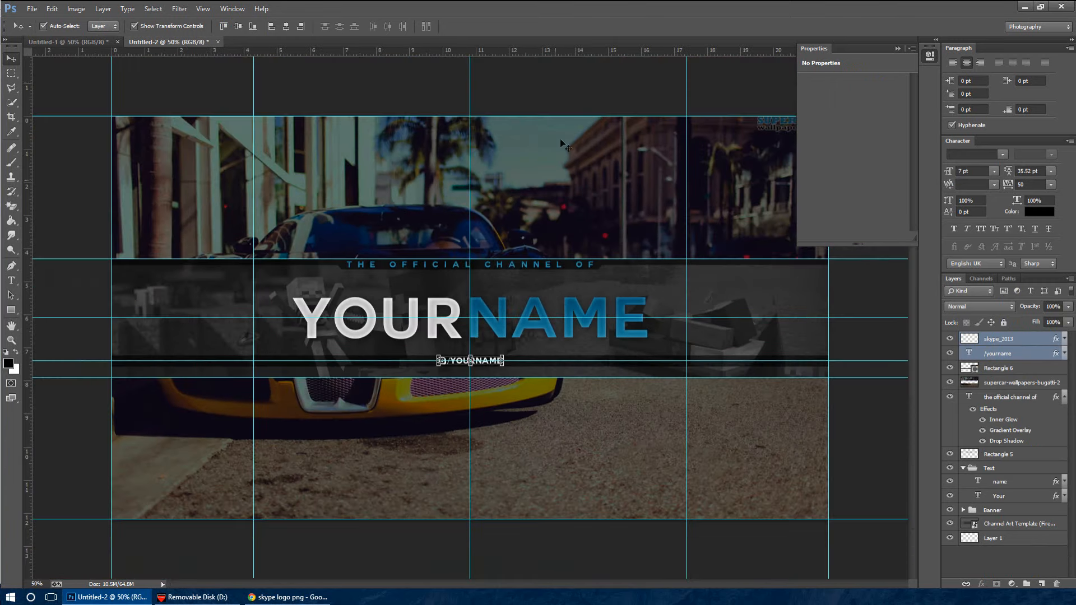
left_click(564, 82)
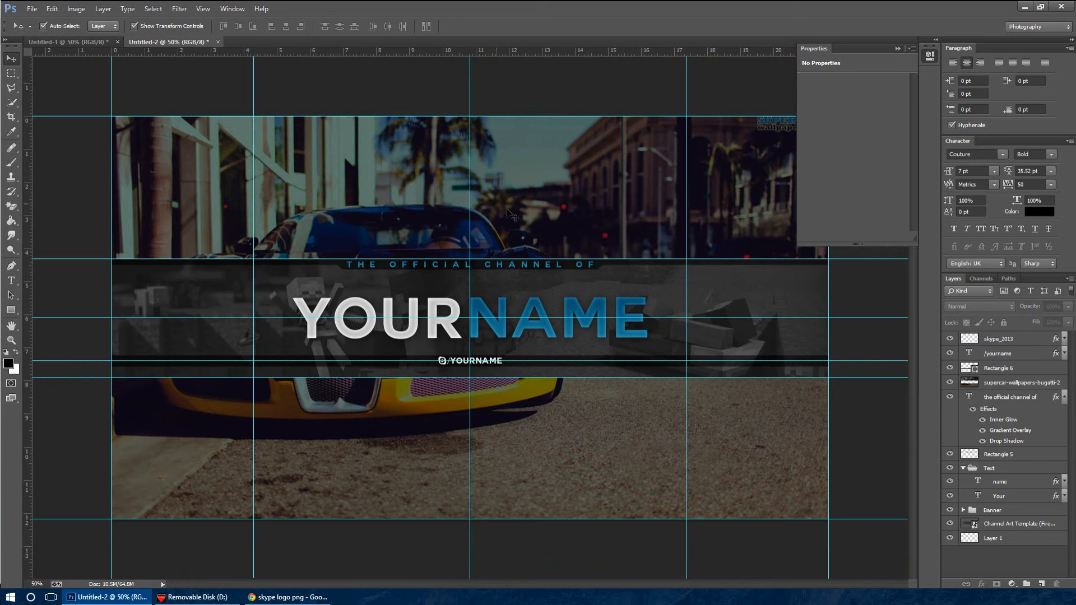
Check the social handle row in the Untitled-1 banner for reference and return to Untitled-2
left_click(82, 44)
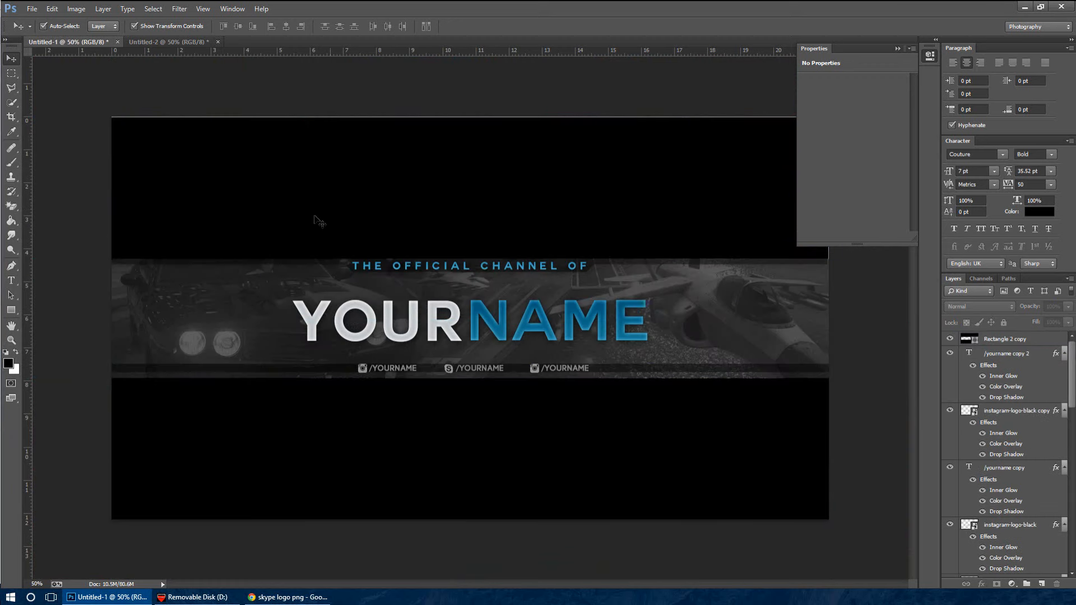
left_click(173, 43)
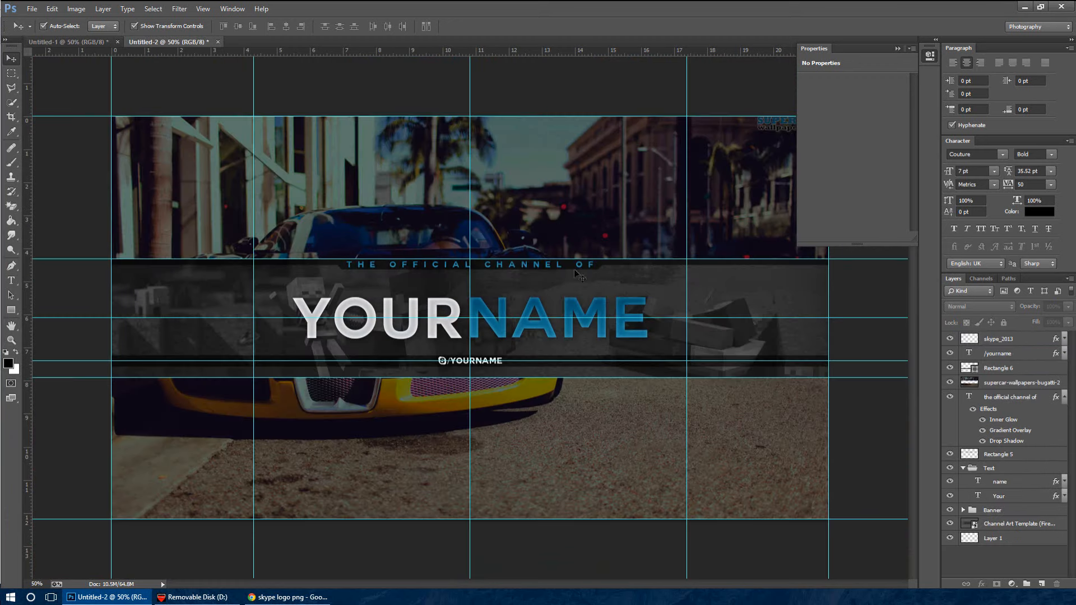
left_click(38, 6)
left_click(36, 6)
Duplicate the Skype logo and "/yourname" pair twice, placing one copy left and one right of the central pair along the dark bar
left_click(1026, 352)
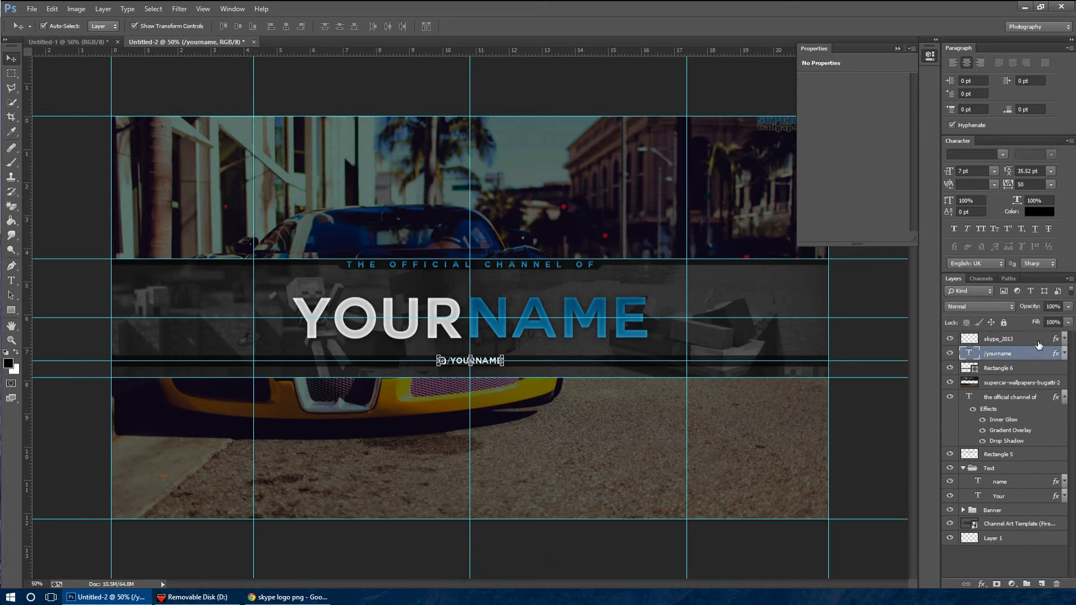
left_click(1039, 340, "shift")
key("ctrl+j")
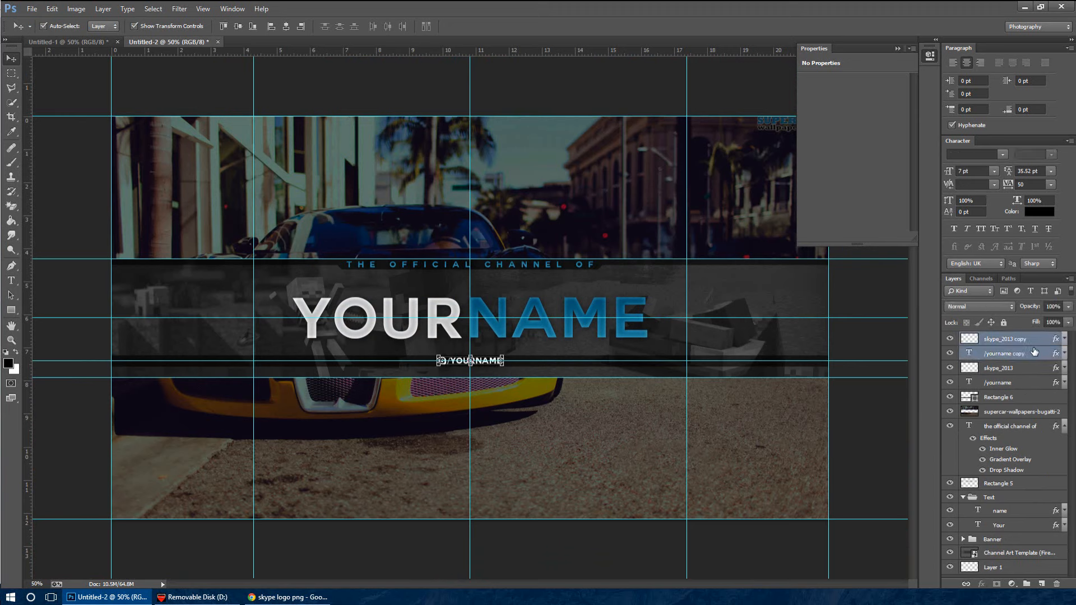
key("ctrl+plus")
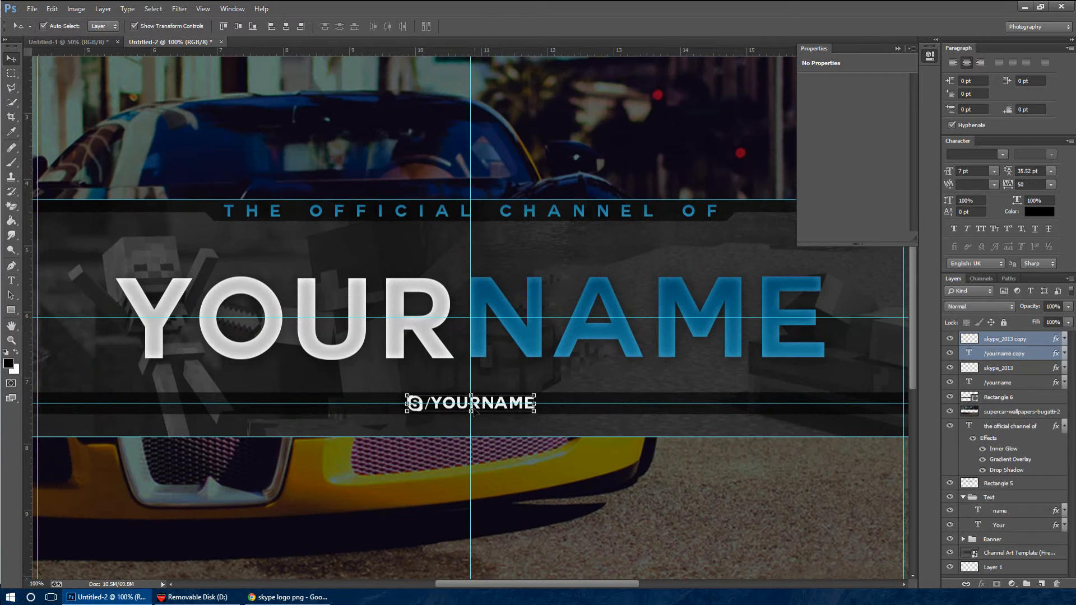
left_click_drag(469, 402, 279, 403)
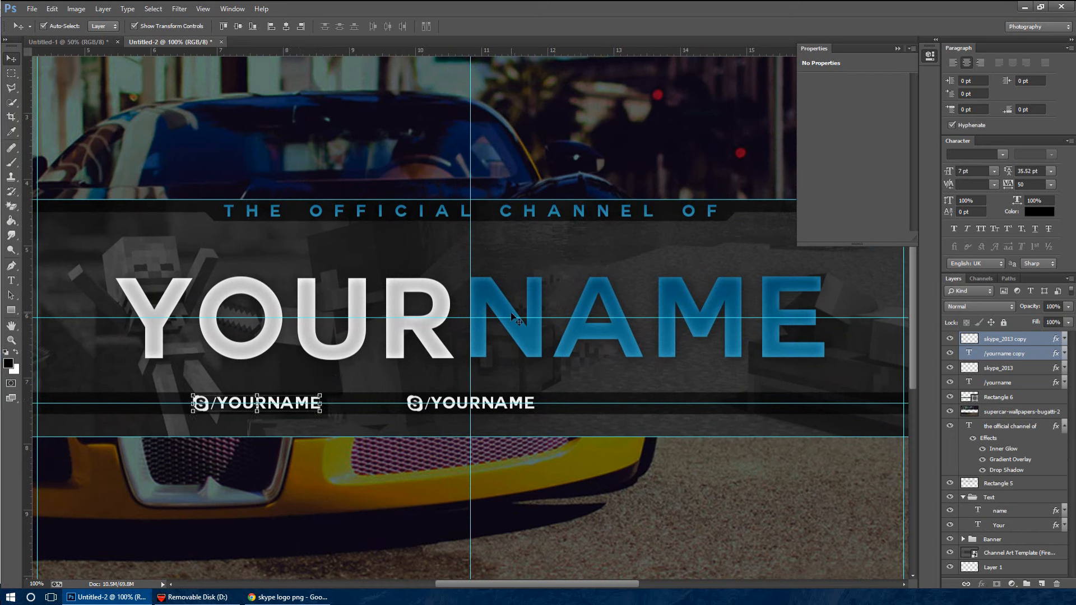
key("ctrl+j")
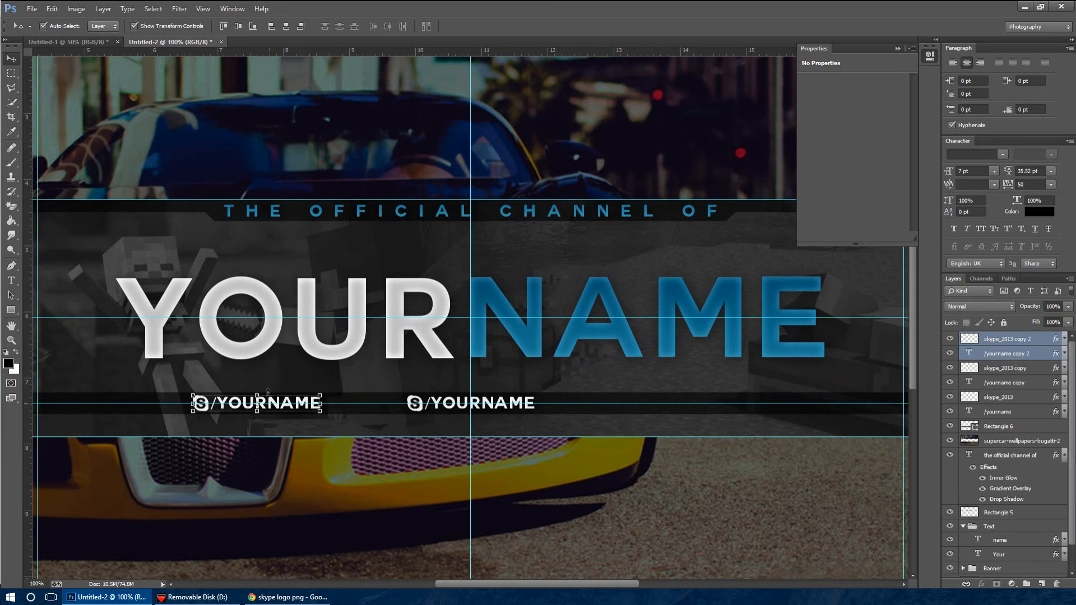
left_click_drag(279, 403, 749, 402)
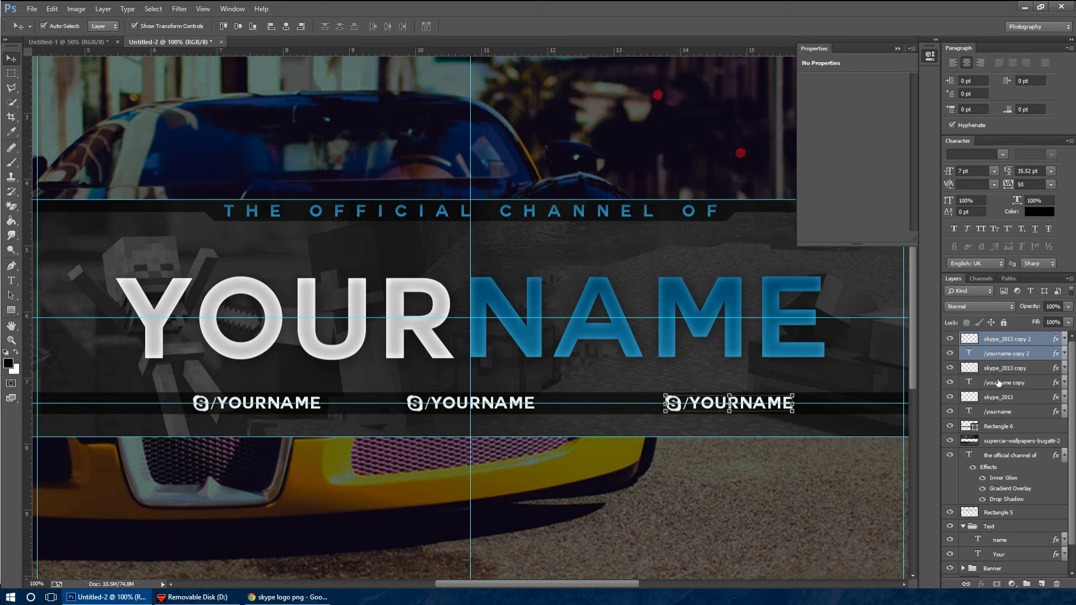
Draw a rectangle about 153 × 33 px filling the gap between the left and central "/yourname" handles, and fill it white
left_click(1019, 341)
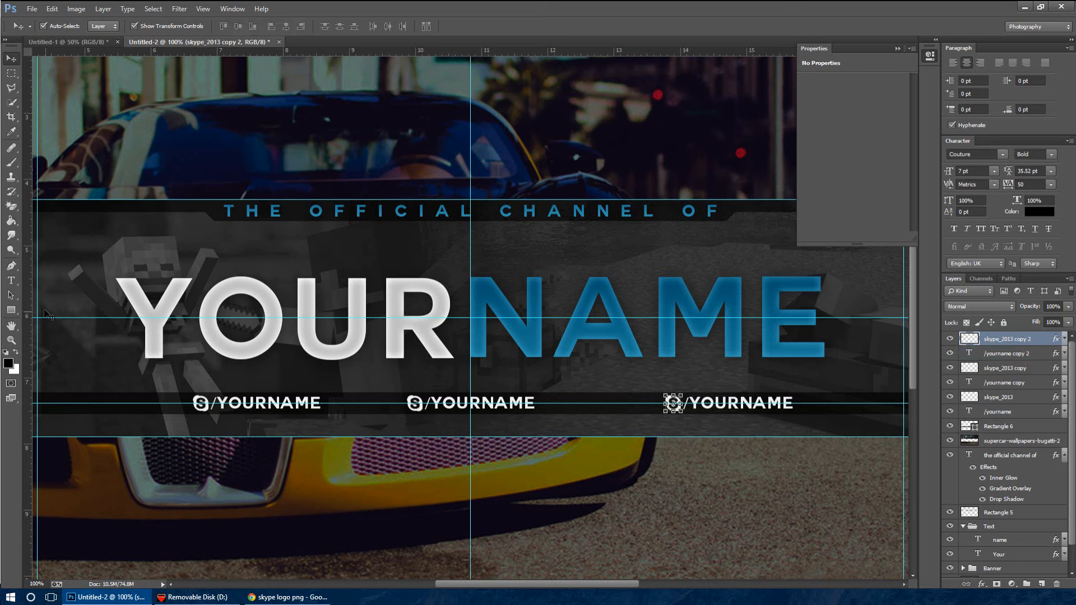
left_click(12, 310)
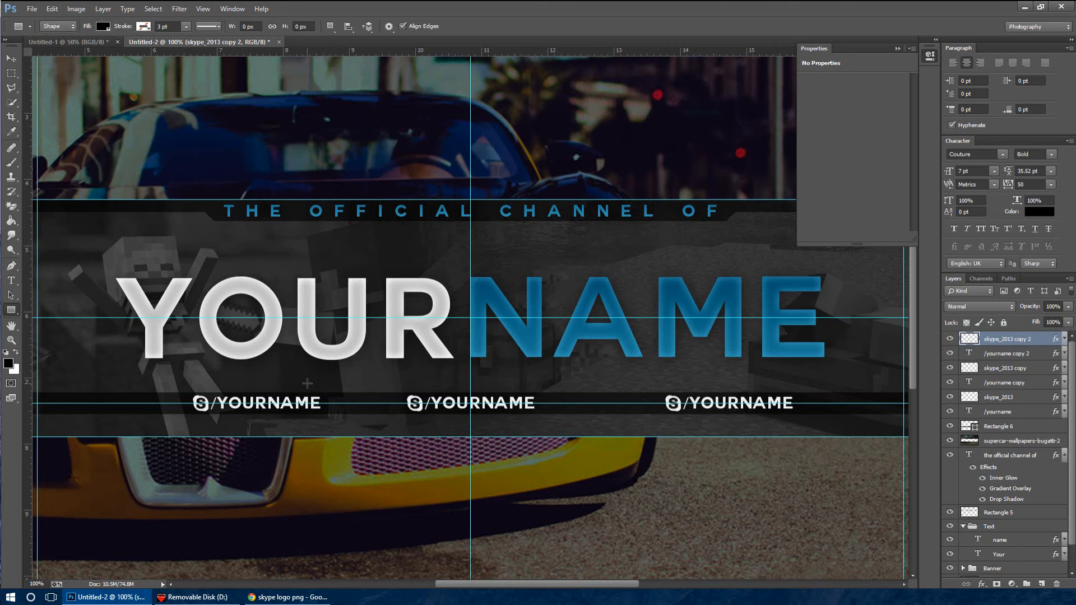
key("ctrl+plus")
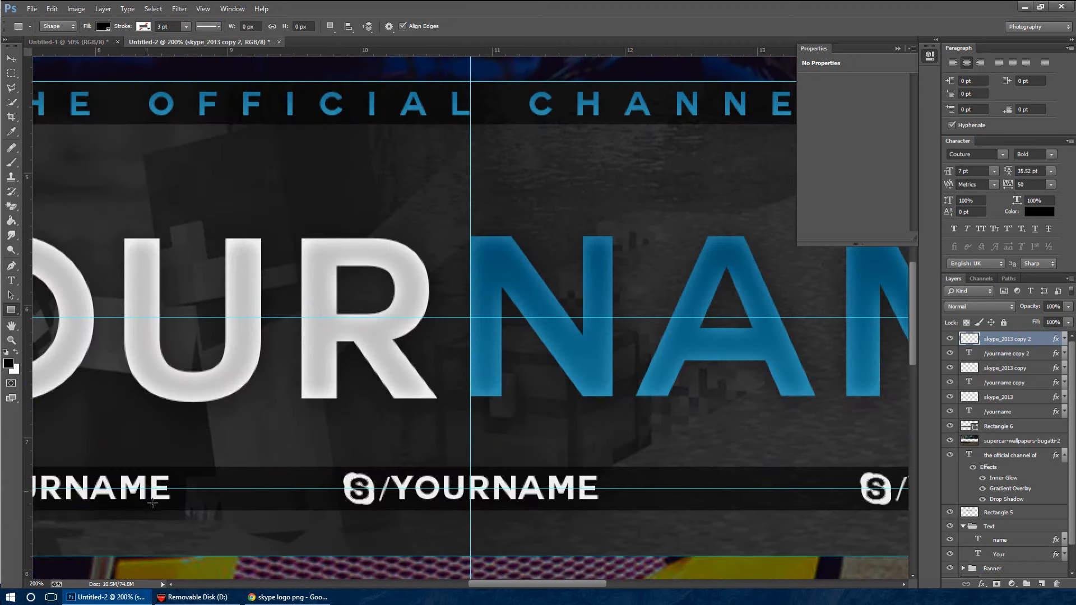
left_click_drag(171, 502, 342, 467)
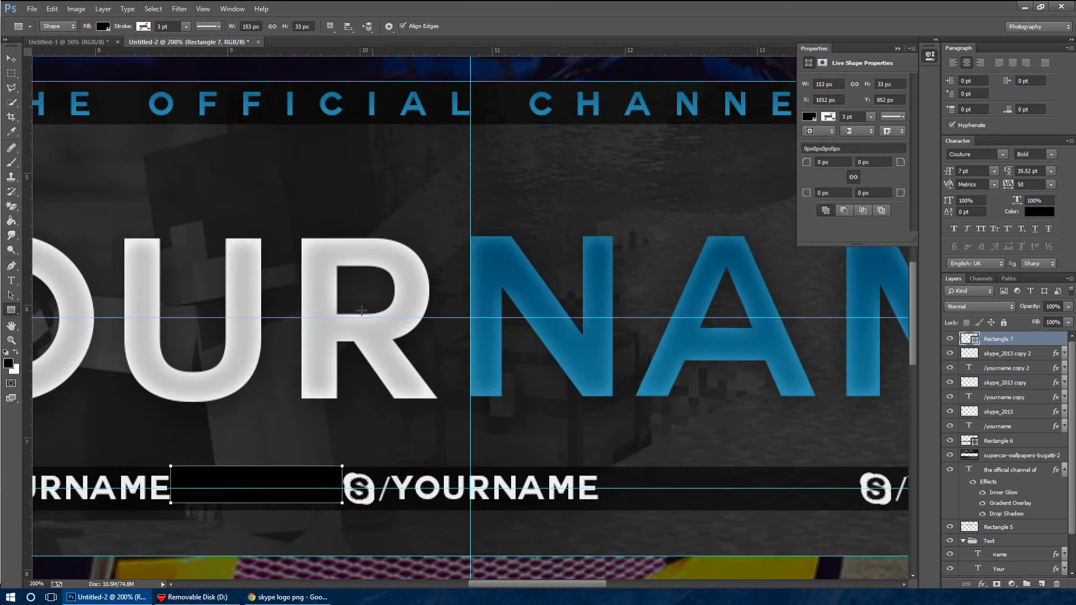
left_click(810, 117)
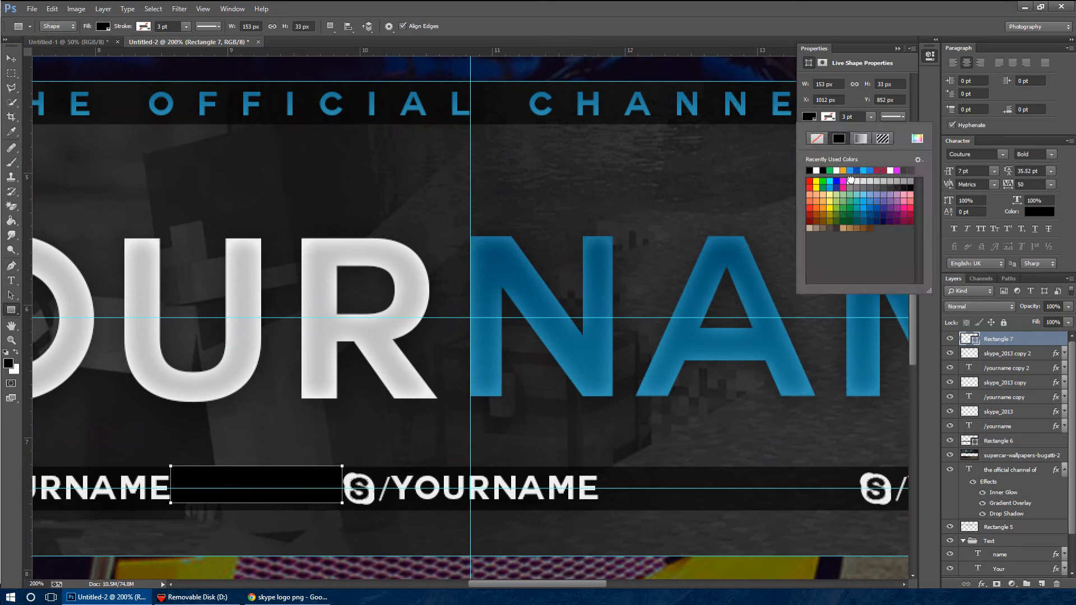
left_click(851, 180)
left_click(898, 49)
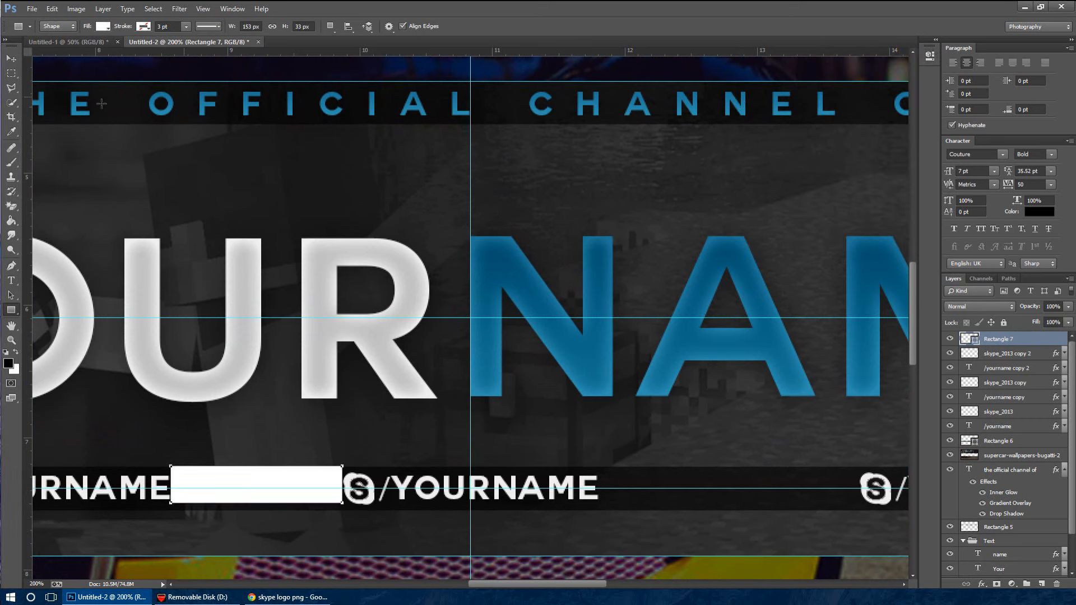
Move the white spacer rectangle to the end of the central handle and shift the right Skype and "/yourname" pair flush against it, level with the row
left_click(11, 58)
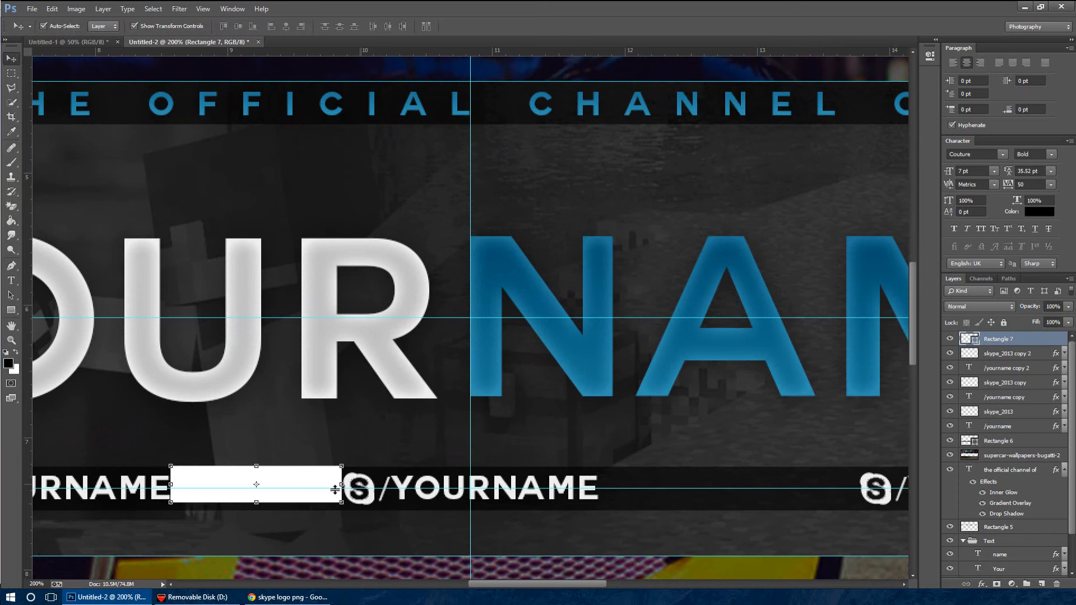
left_click_drag(364, 499, 726, 482)
left_click(1031, 355)
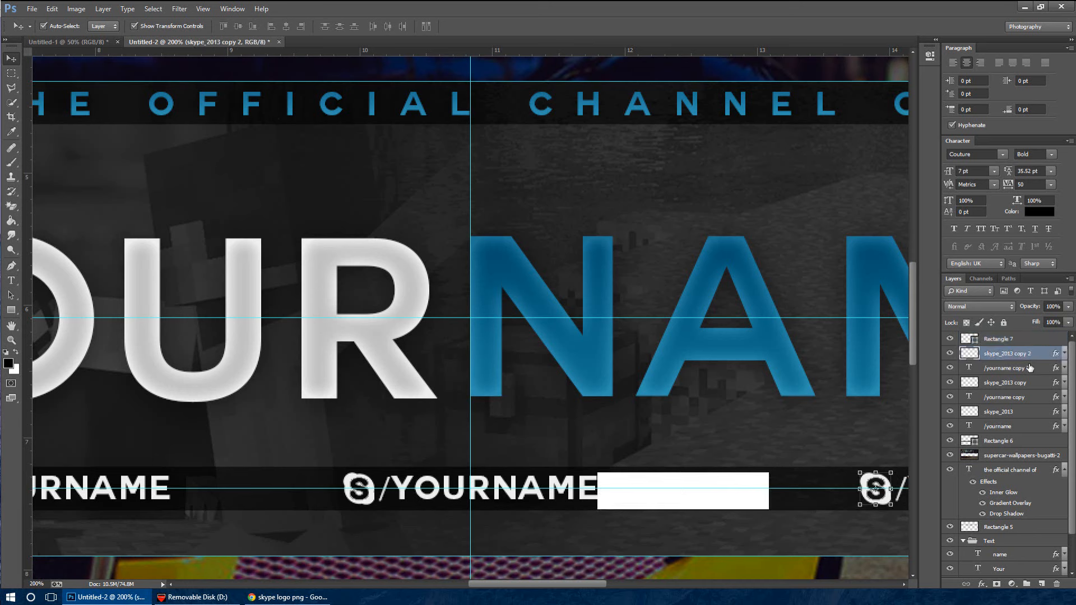
left_click(1031, 369, "ctrl")
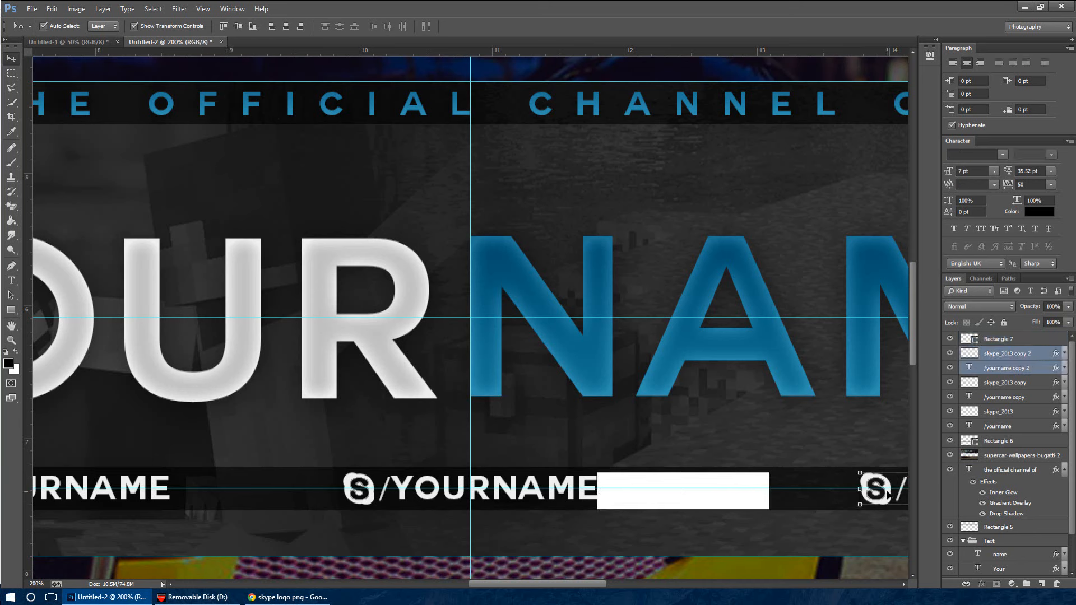
left_click_drag(888, 493, 796, 493)
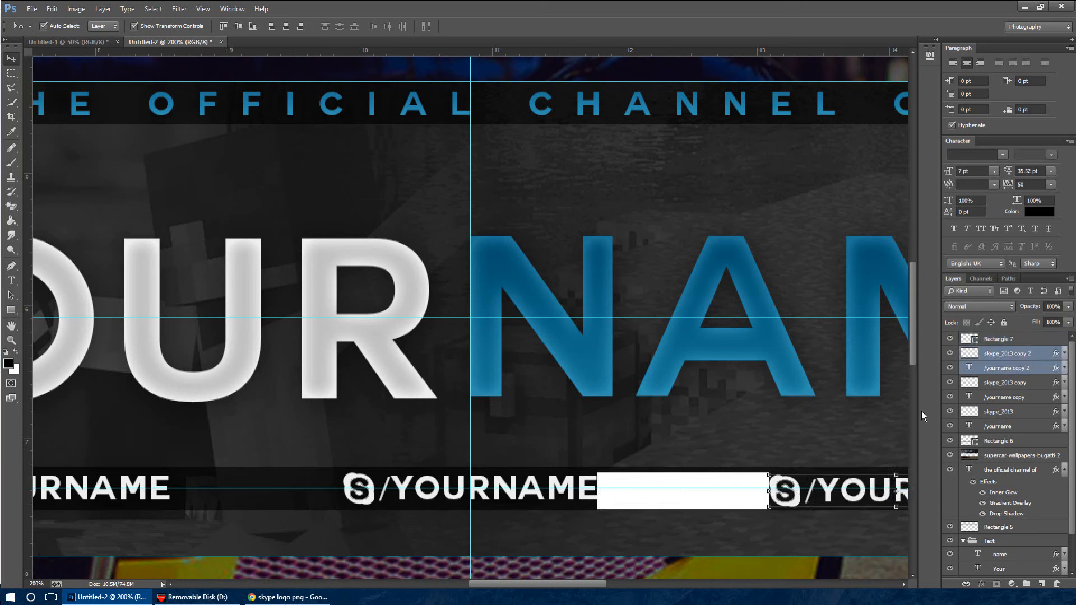
key("Up")
key("Up")
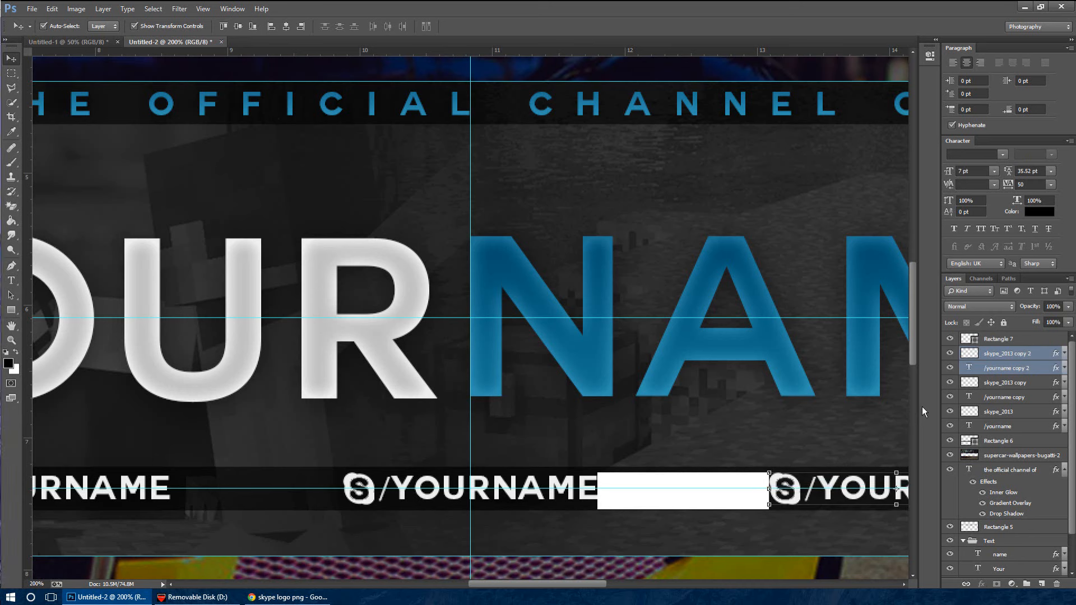
Hide the white spacer rectangle layer
left_click(1036, 338)
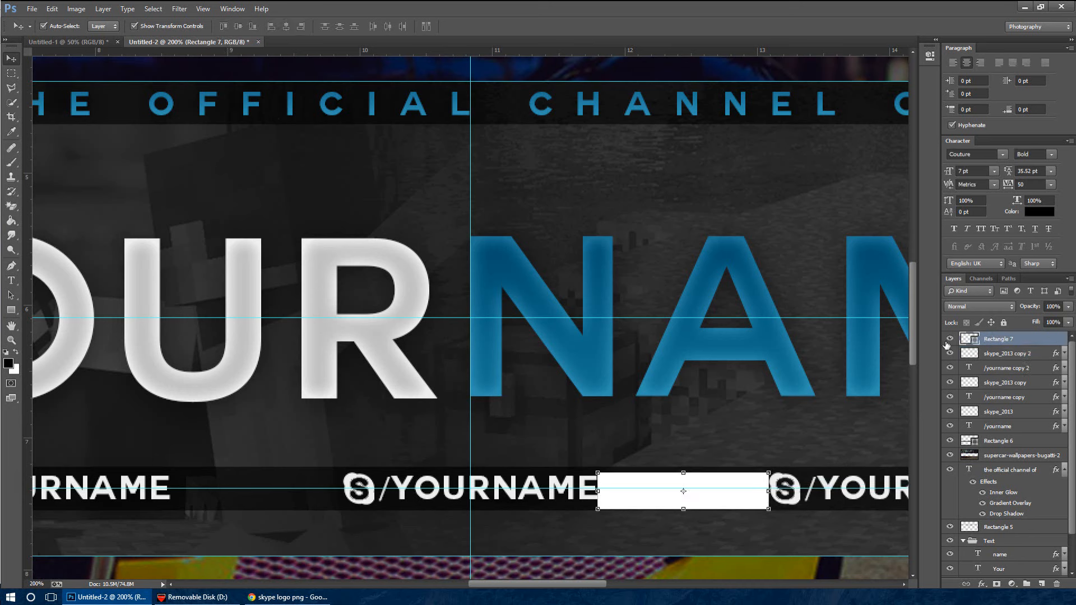
left_click(949, 339)
key("ctrl+minus")
key("ctrl+minus")
key("ctrl+minus")
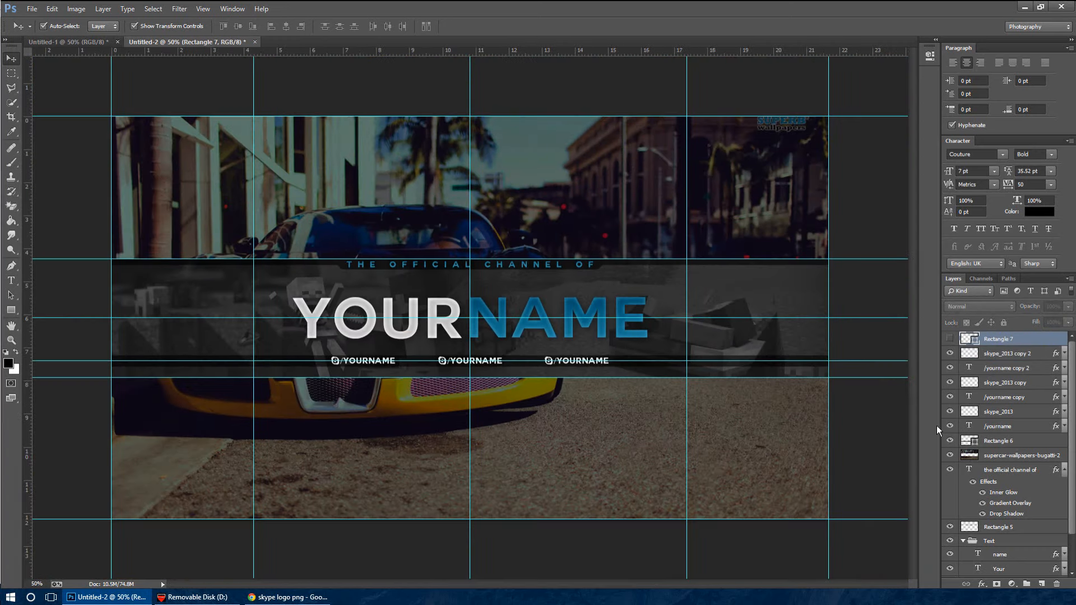
Colour-label the right-hand pair's layers, "skype_2013 copy 2" and "/yourname copy 2", red
left_click(1054, 355)
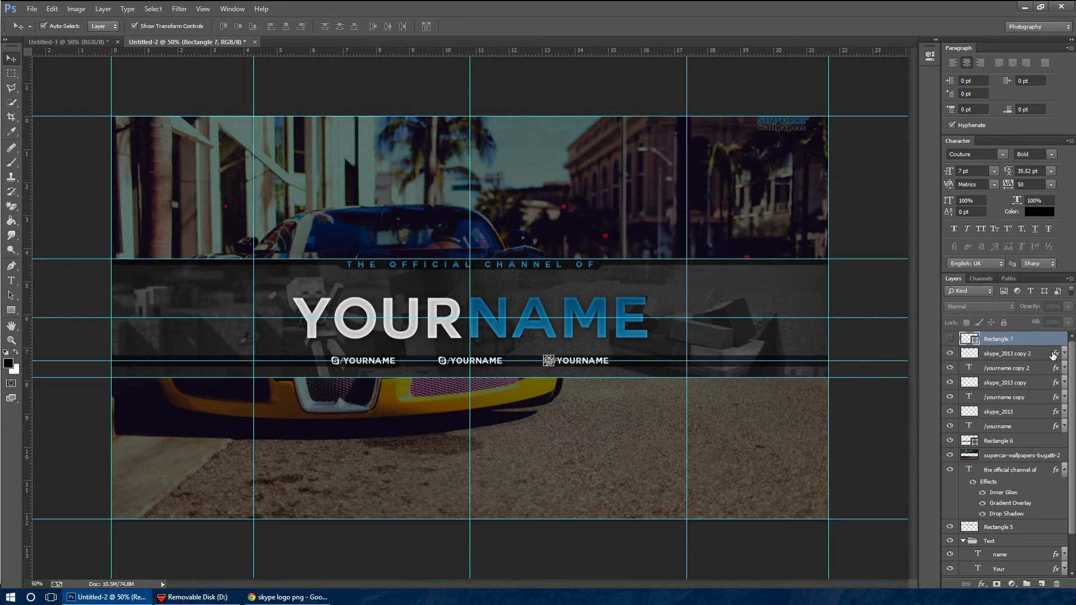
left_click(1034, 427, "shift")
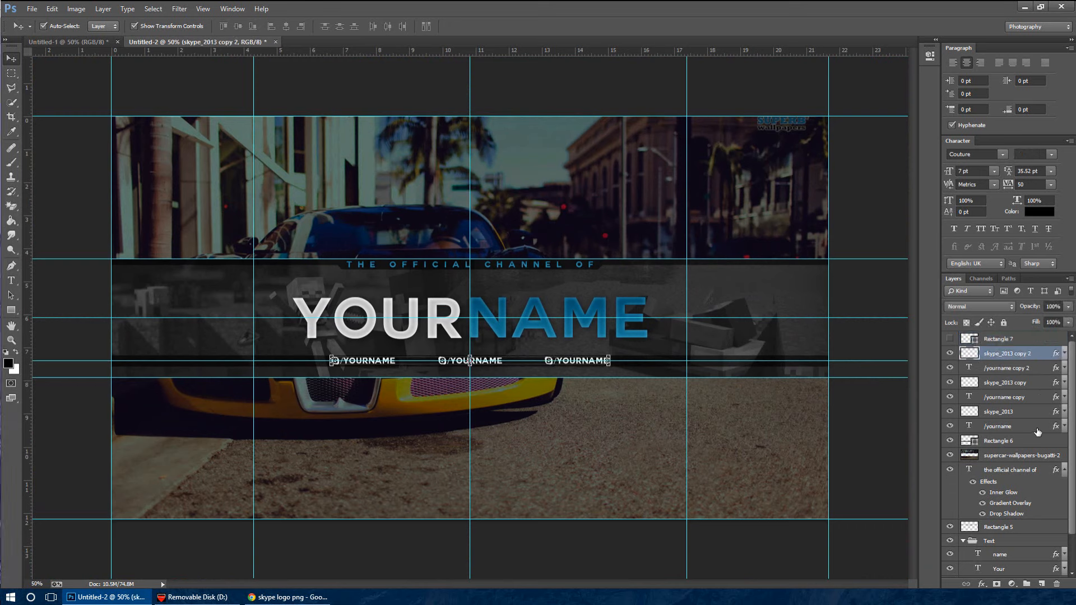
left_click(1020, 357)
left_click(1019, 368, "shift")
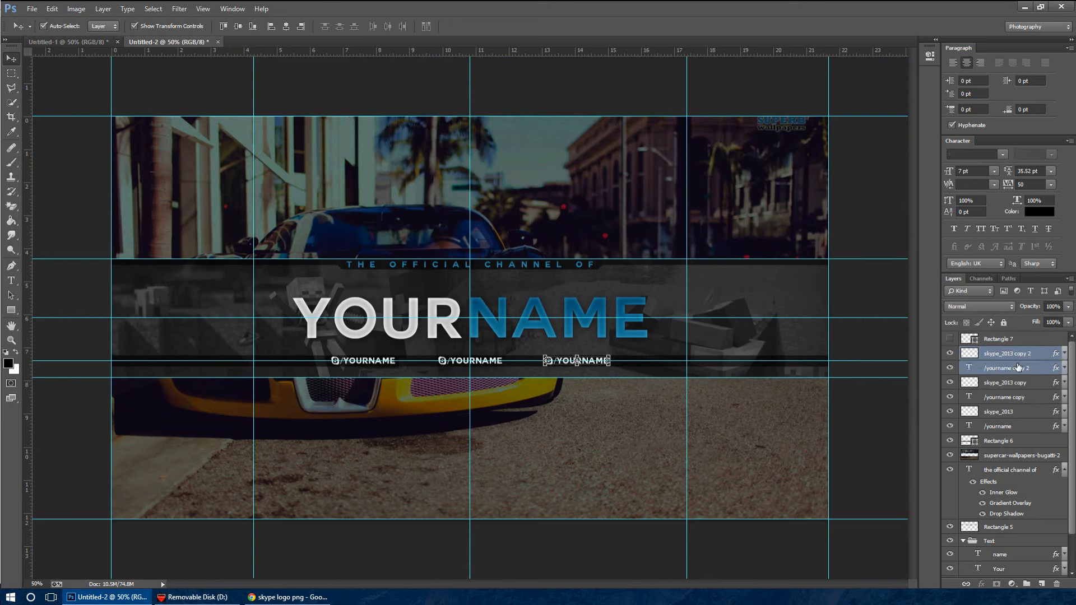
right_click(1019, 367)
left_click(948, 506)
Colour-label the "skype_2013 copy" and "/yourname copy" layers yellow, and the original "skype_2013" and "/yourname" layers violet
left_click(1006, 396)
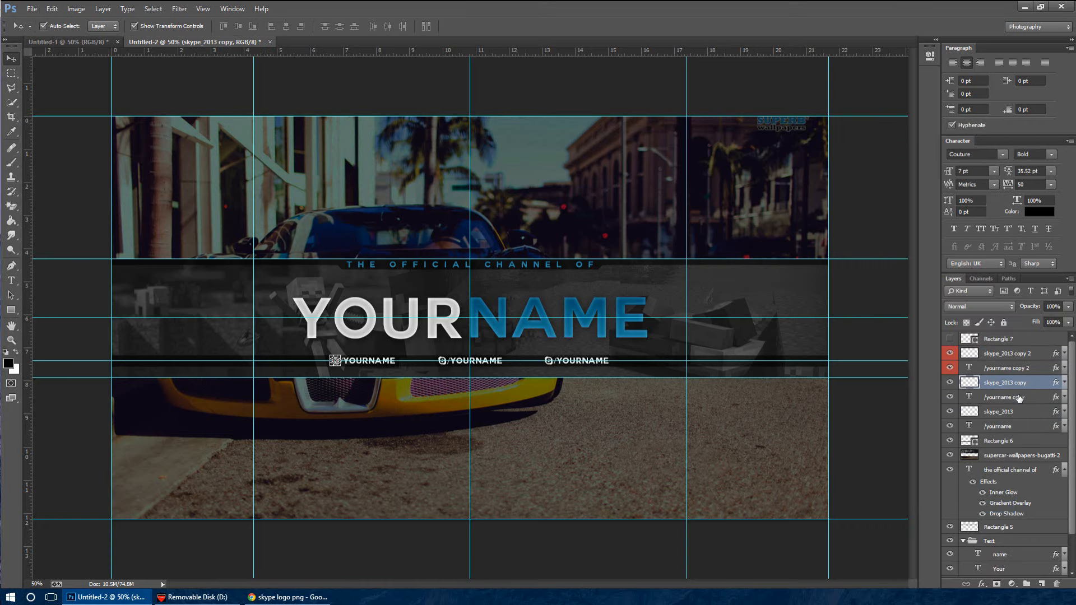
left_click(1019, 383, "shift")
right_click(1019, 383)
left_click(963, 532)
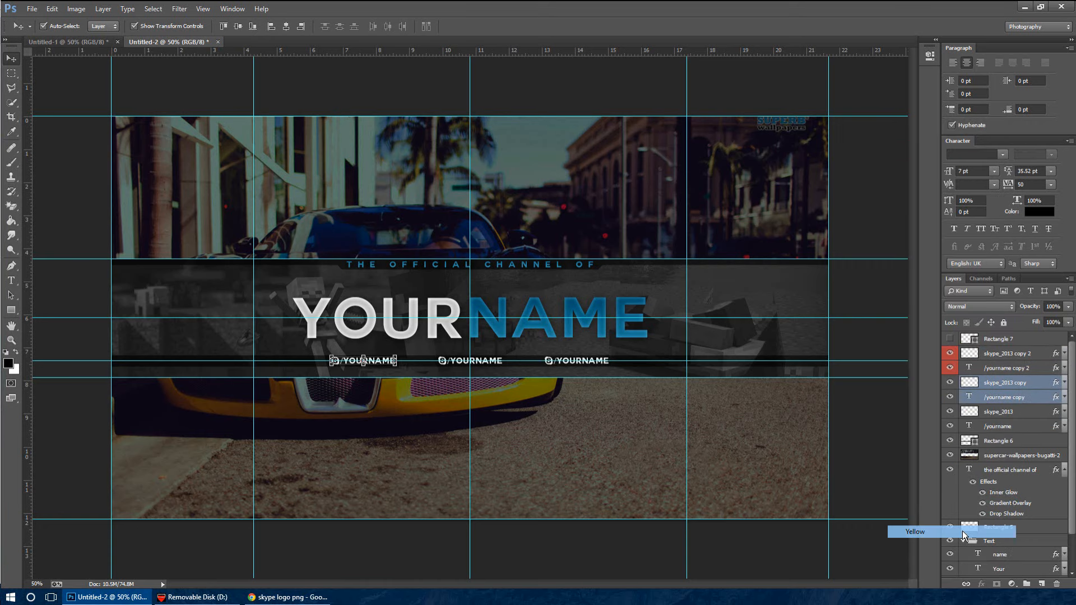
left_click(1019, 412)
left_click(1020, 426, "shift")
right_click(1020, 426)
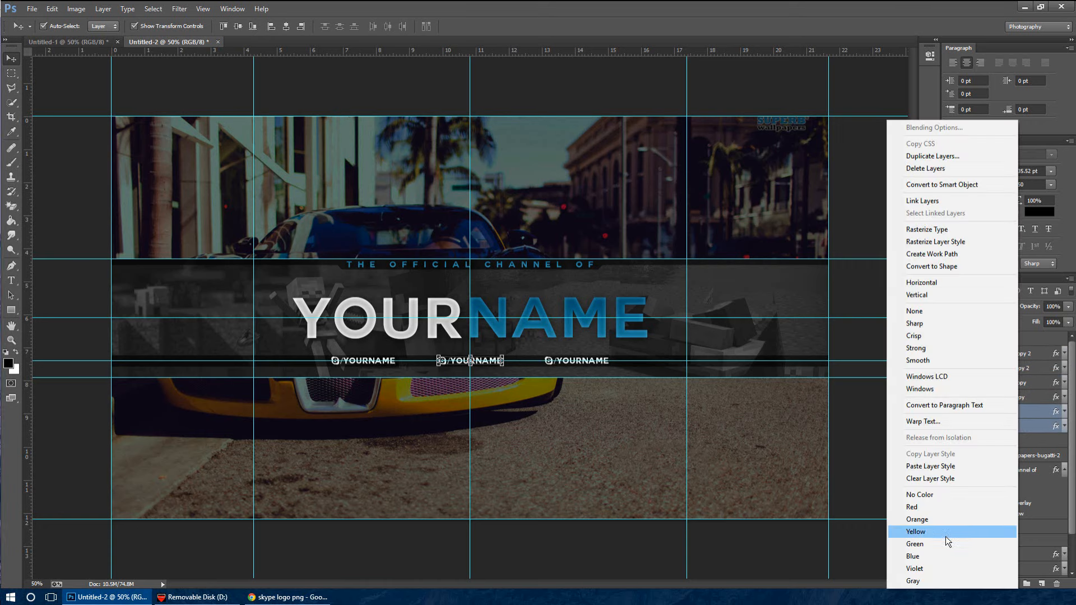
left_click(938, 570)
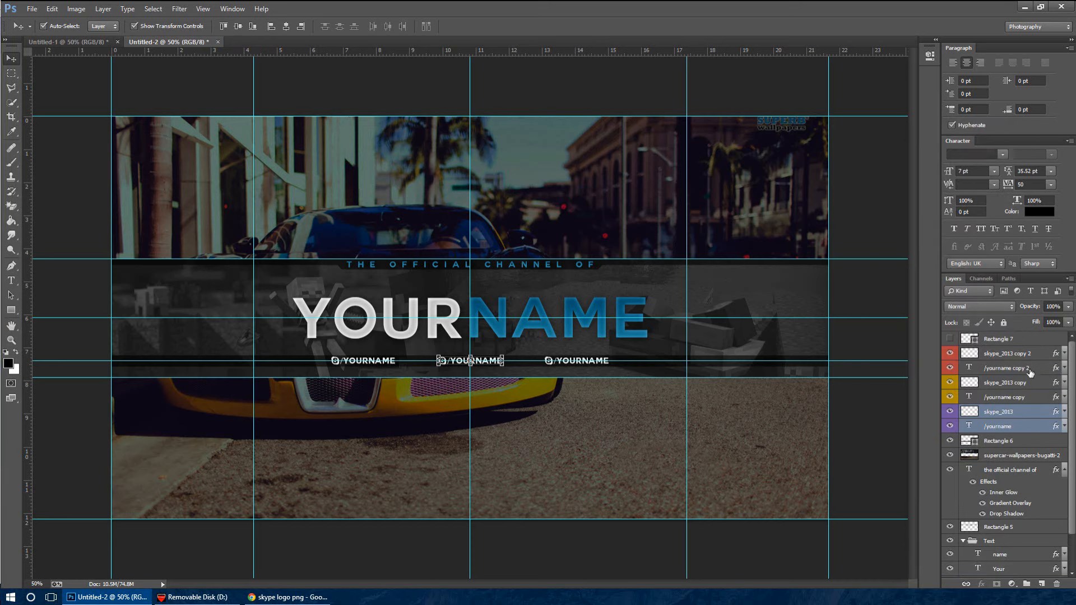
Select all six Skype logo and "/yourname" layers and lower their opacity to 50%
left_click(1031, 425)
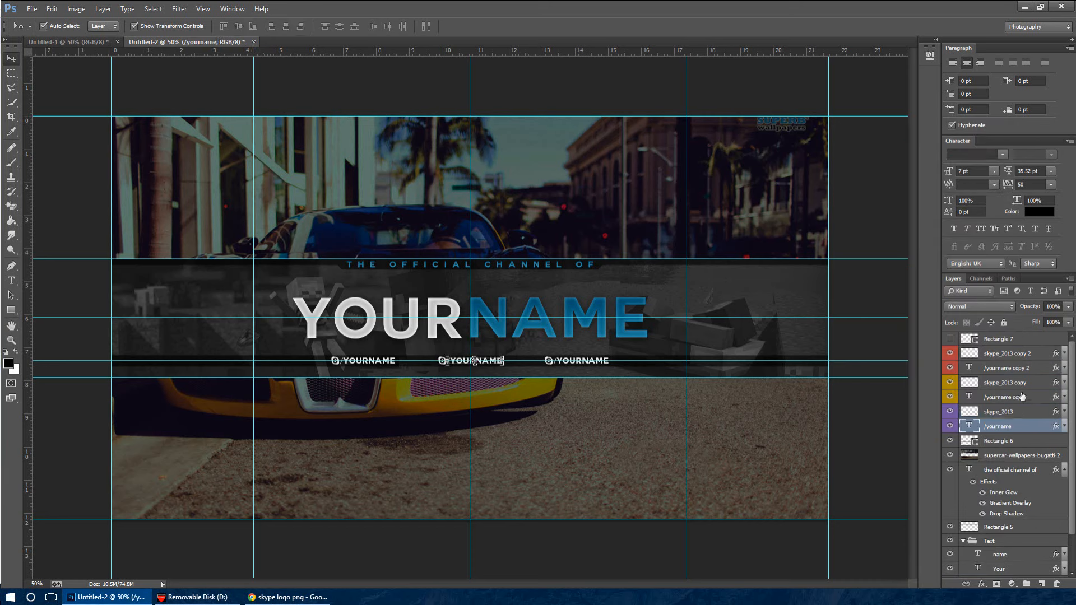
left_click(1023, 355, "shift")
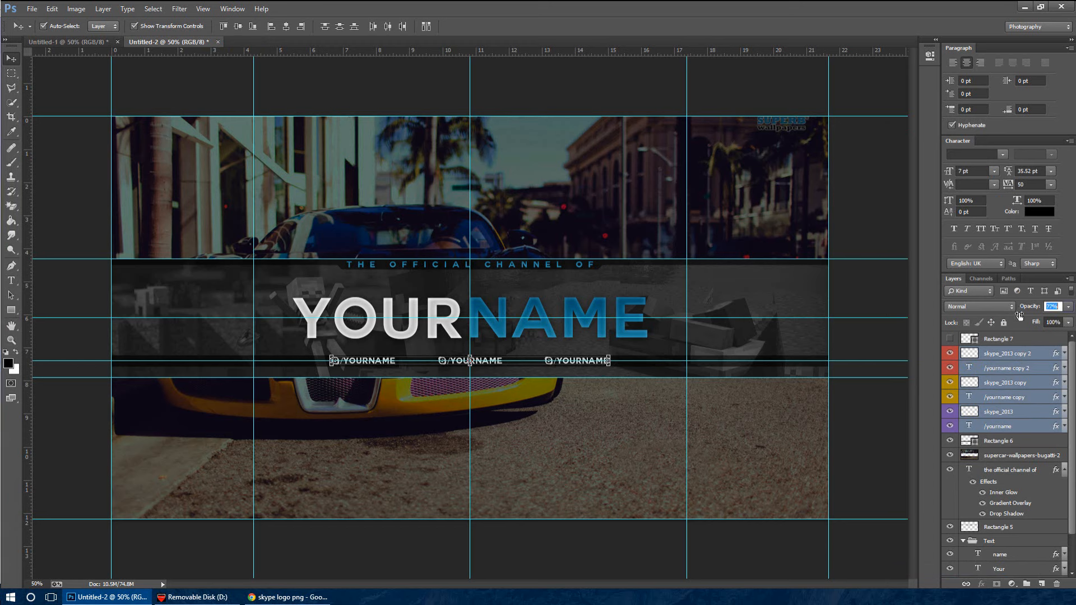
left_click_drag(1018, 316, 1003, 321)
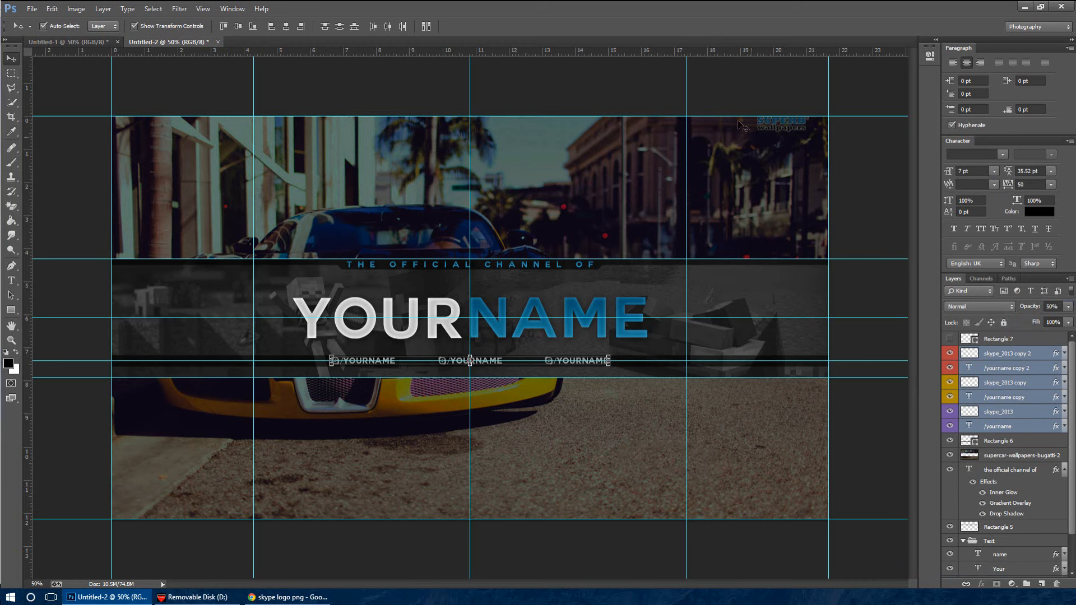
Deselect the handle layers and clear all guides from the banner
left_click(757, 69)
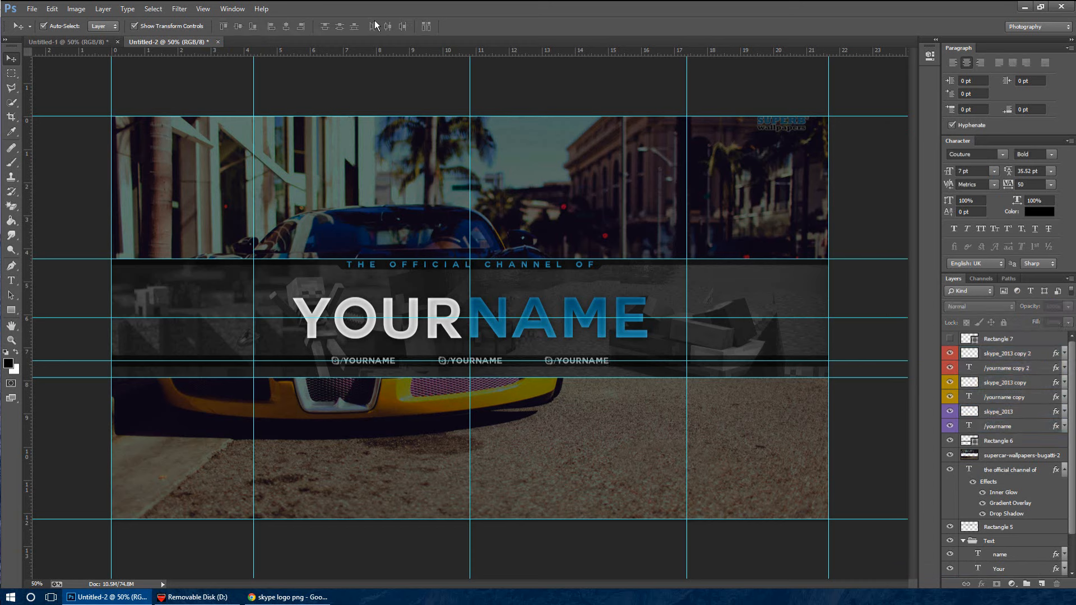
left_click(203, 8)
left_click(238, 254)
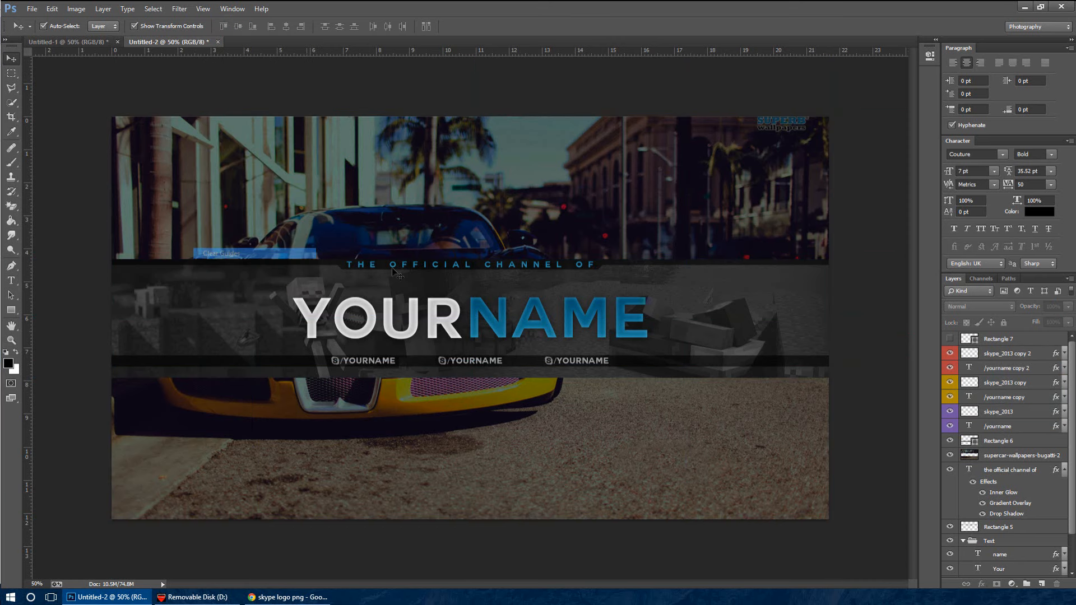